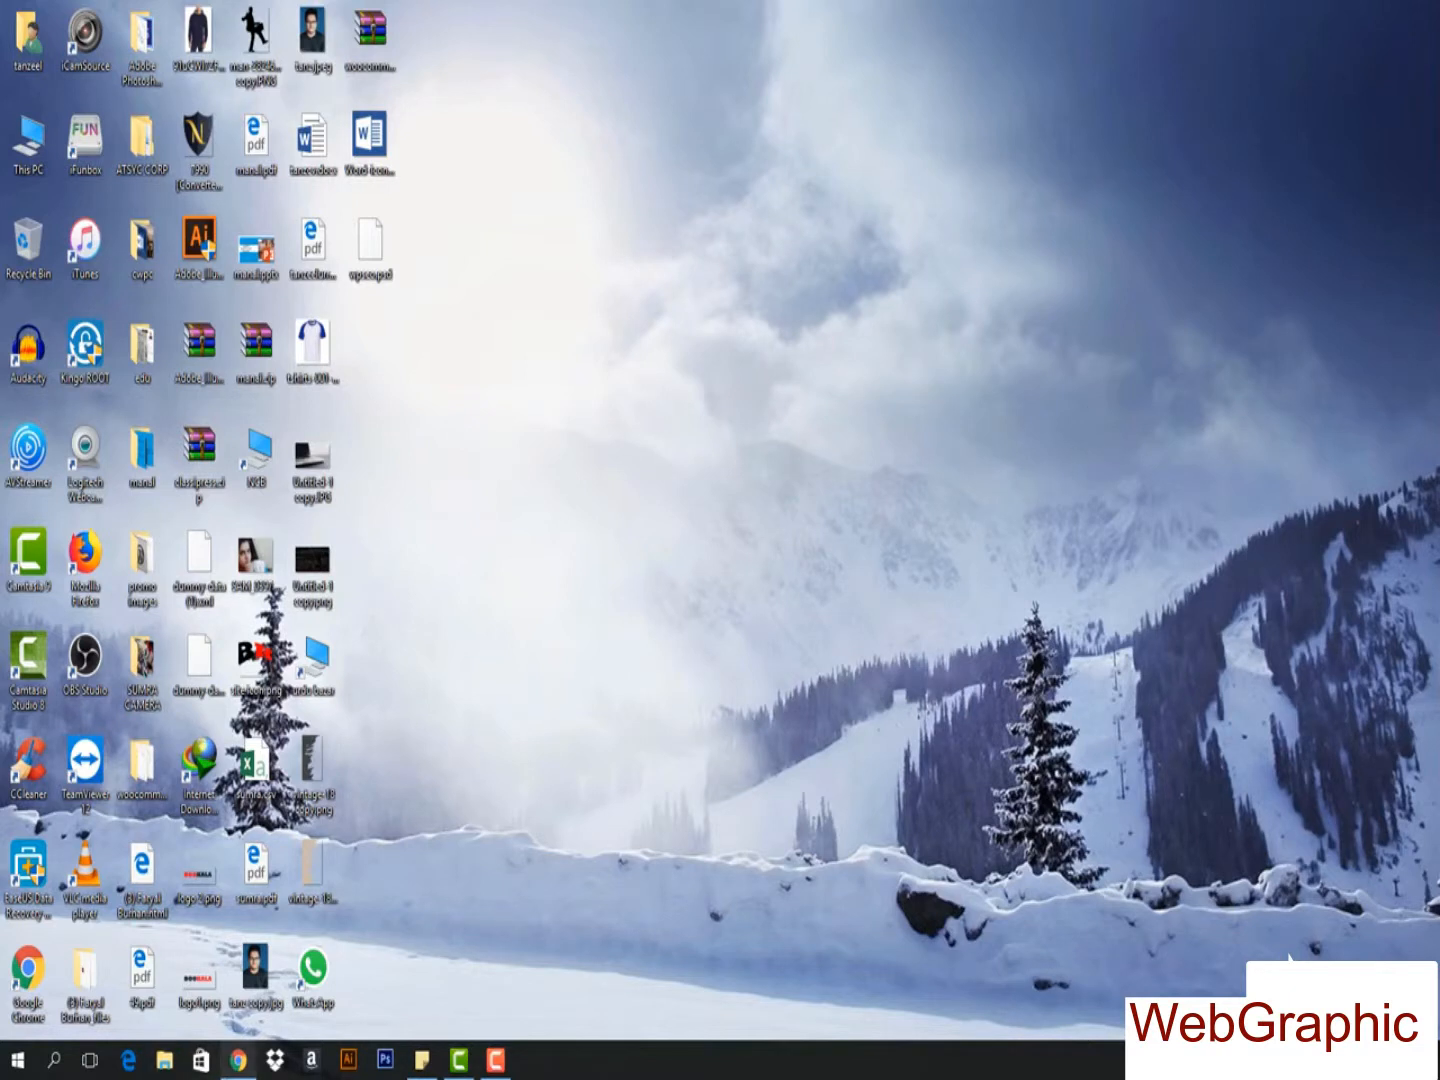
# - Switch to Chrome, replace the ClassiPress Settings tab with a new one, and search the web for "xampp download"
pyautogui.moveTo(246, 1076)
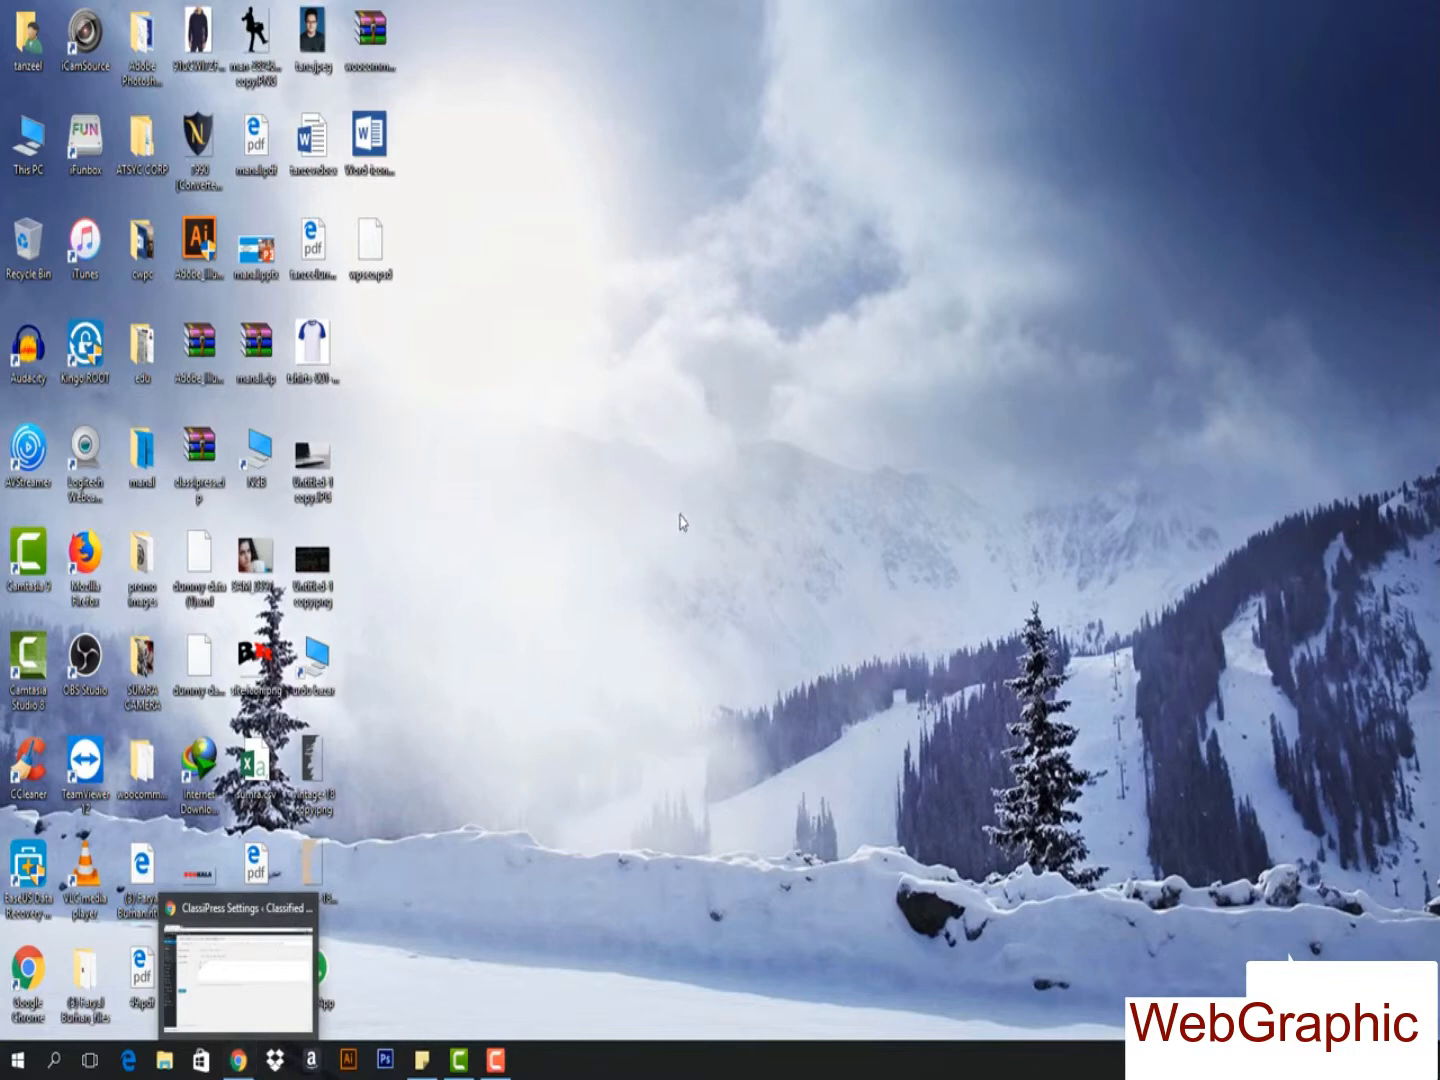
pyautogui.click(238, 1060)
pyautogui.click(172, 13)
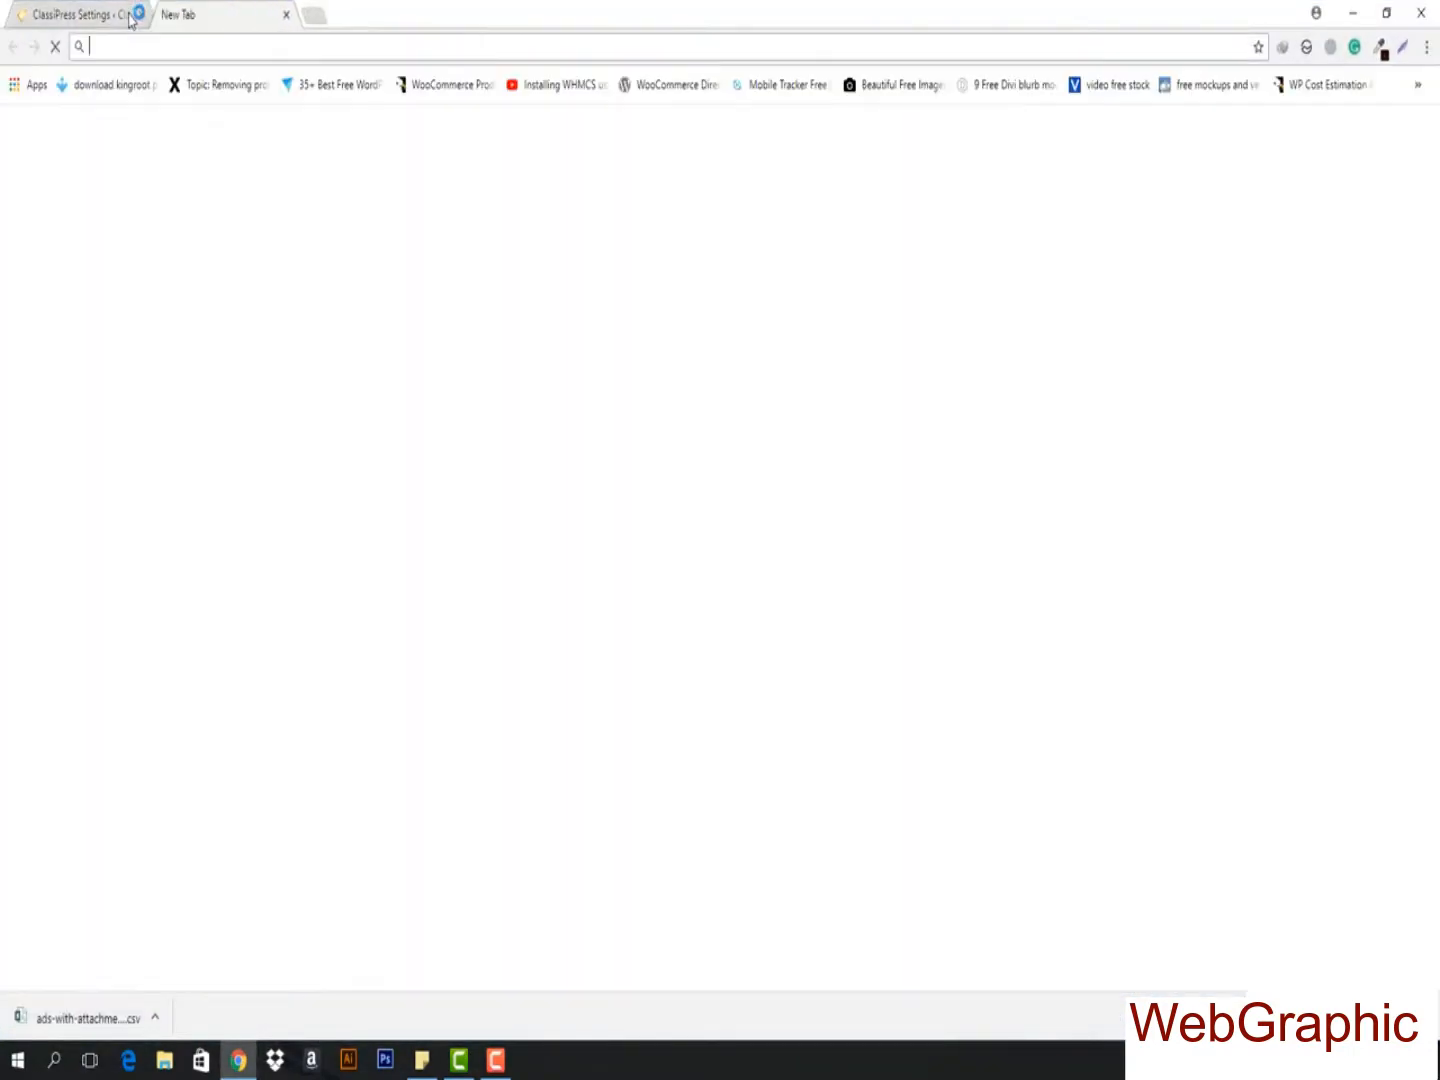
pyautogui.click(141, 15)
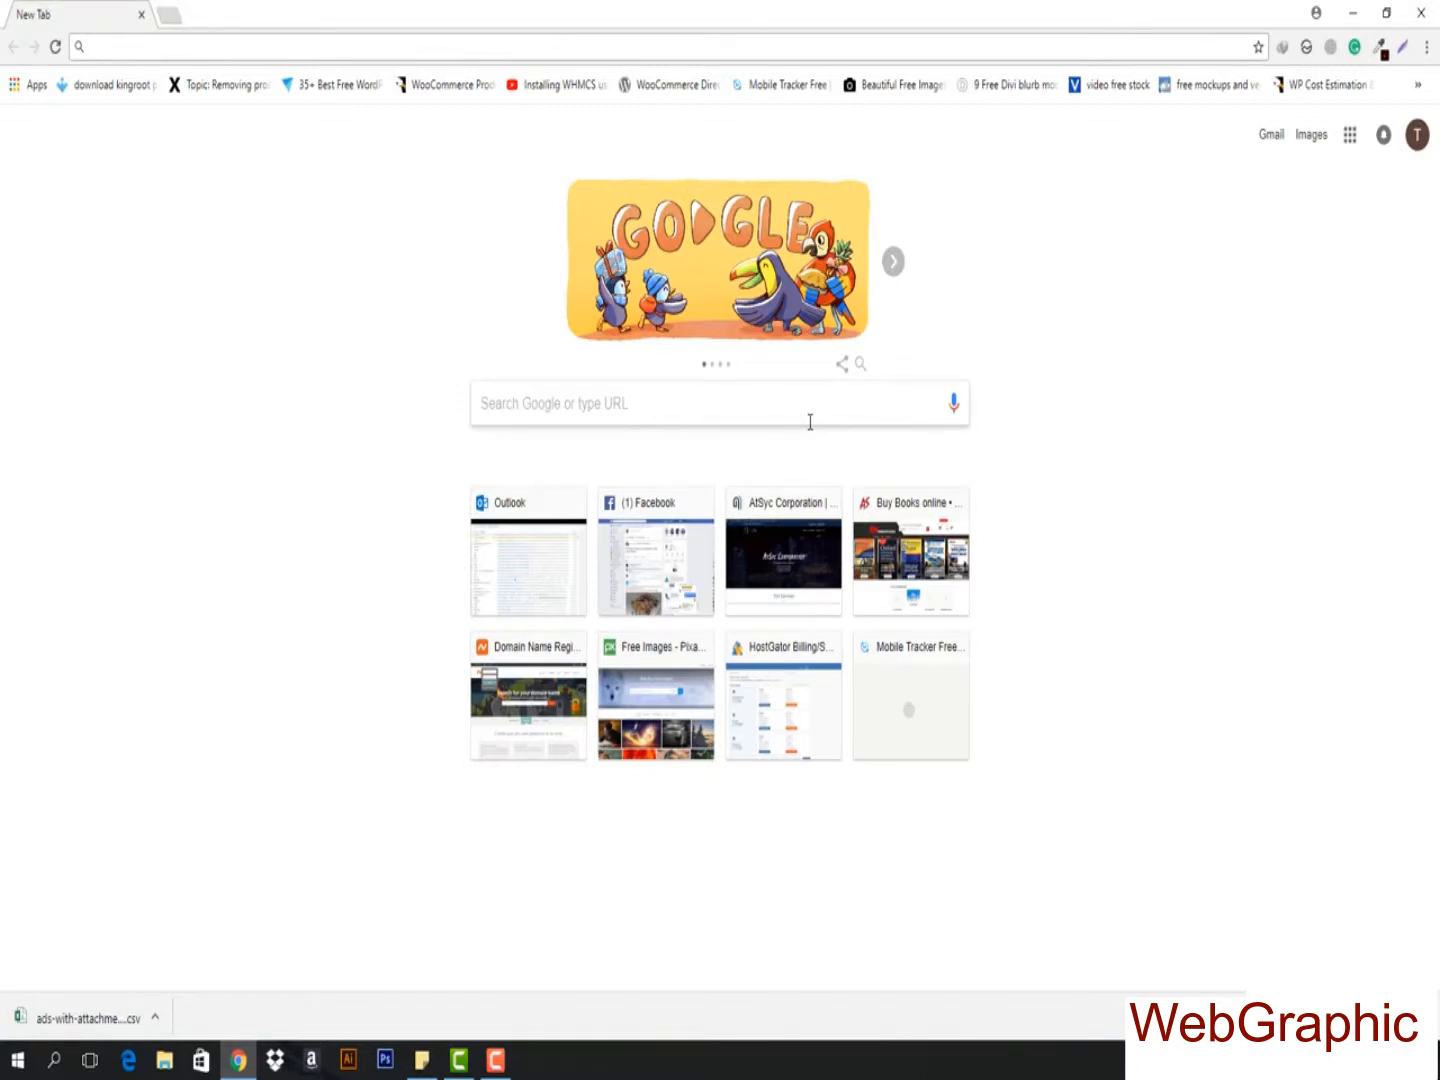
pyautogui.write('xam')
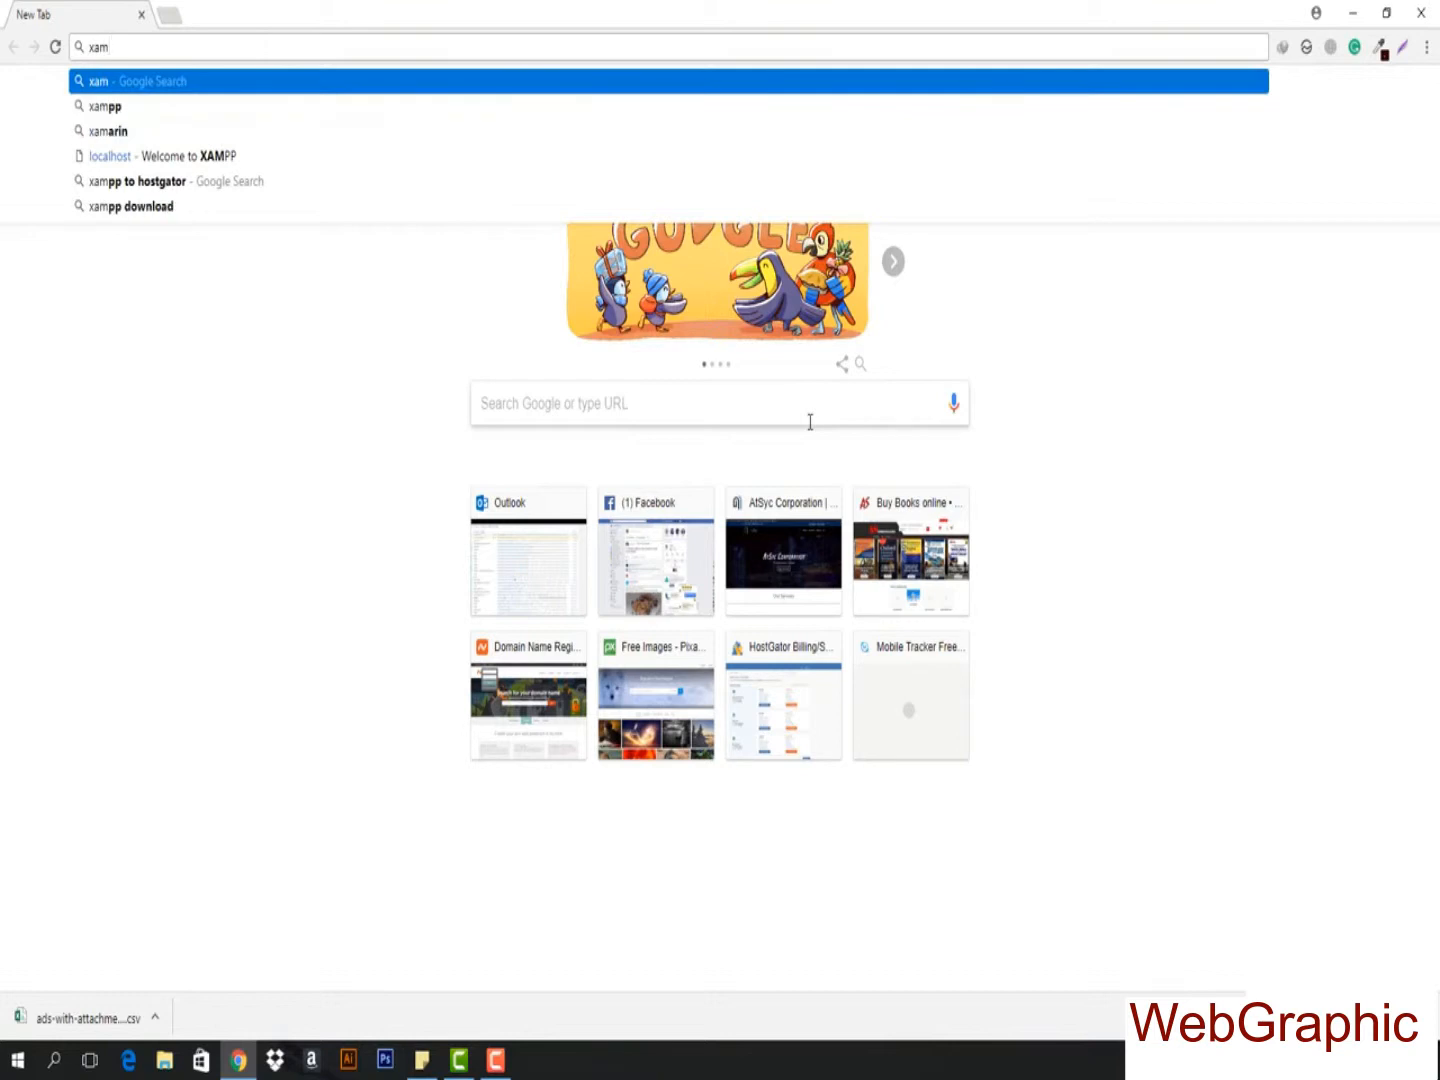
pyautogui.write('pp download')
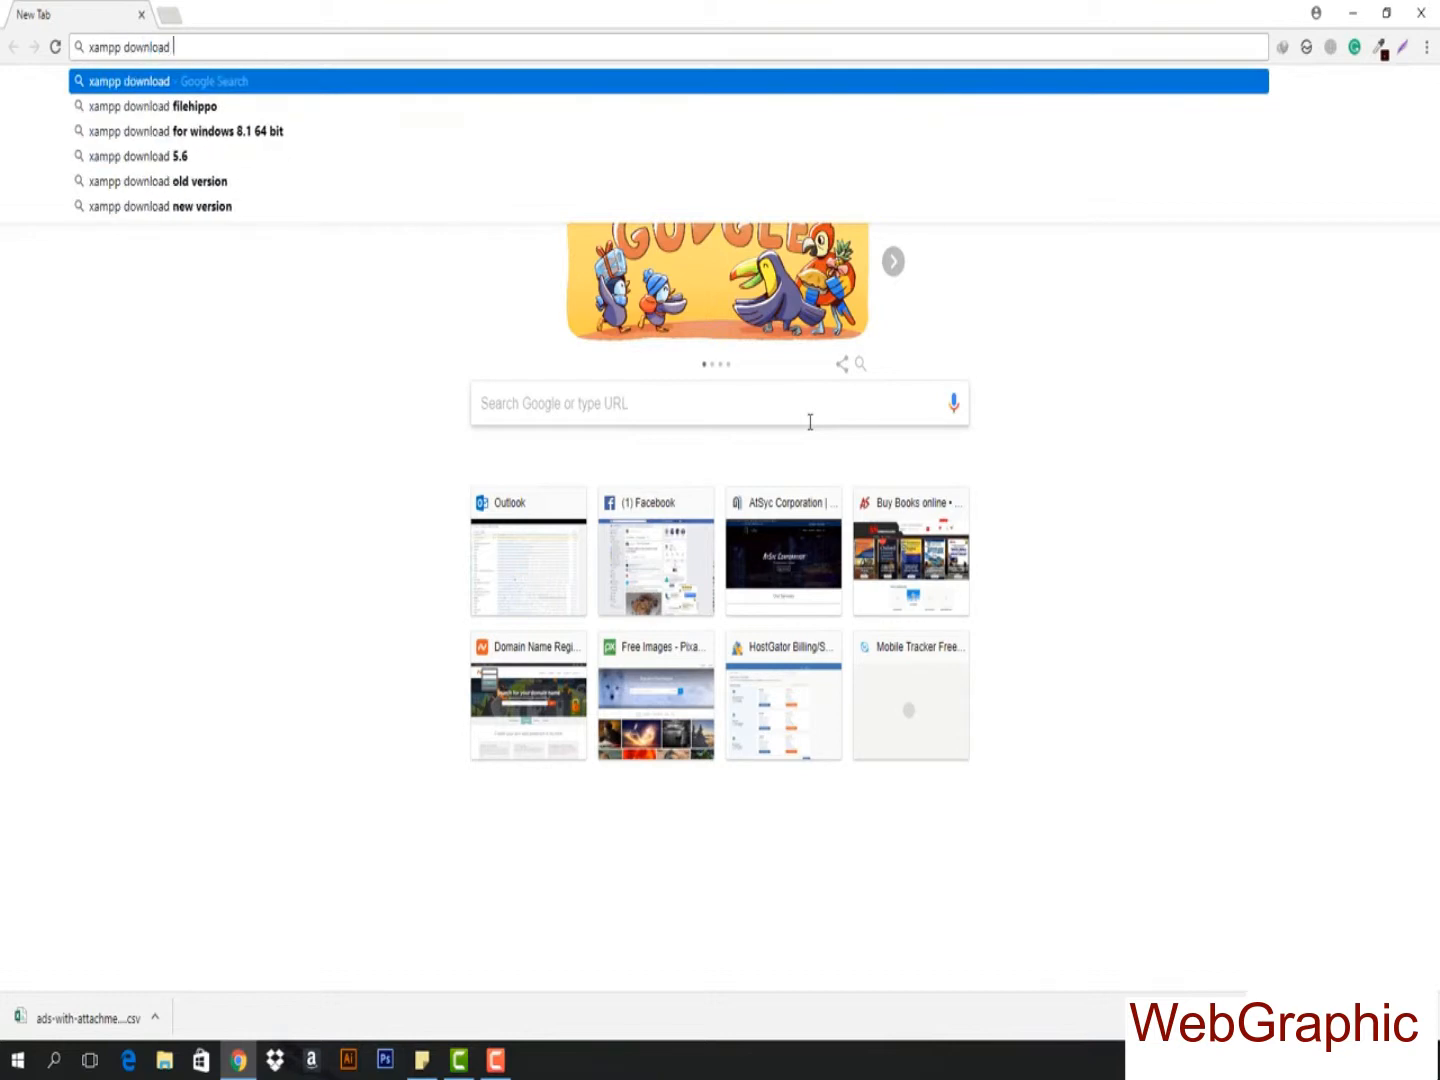
pyautogui.press('Return')
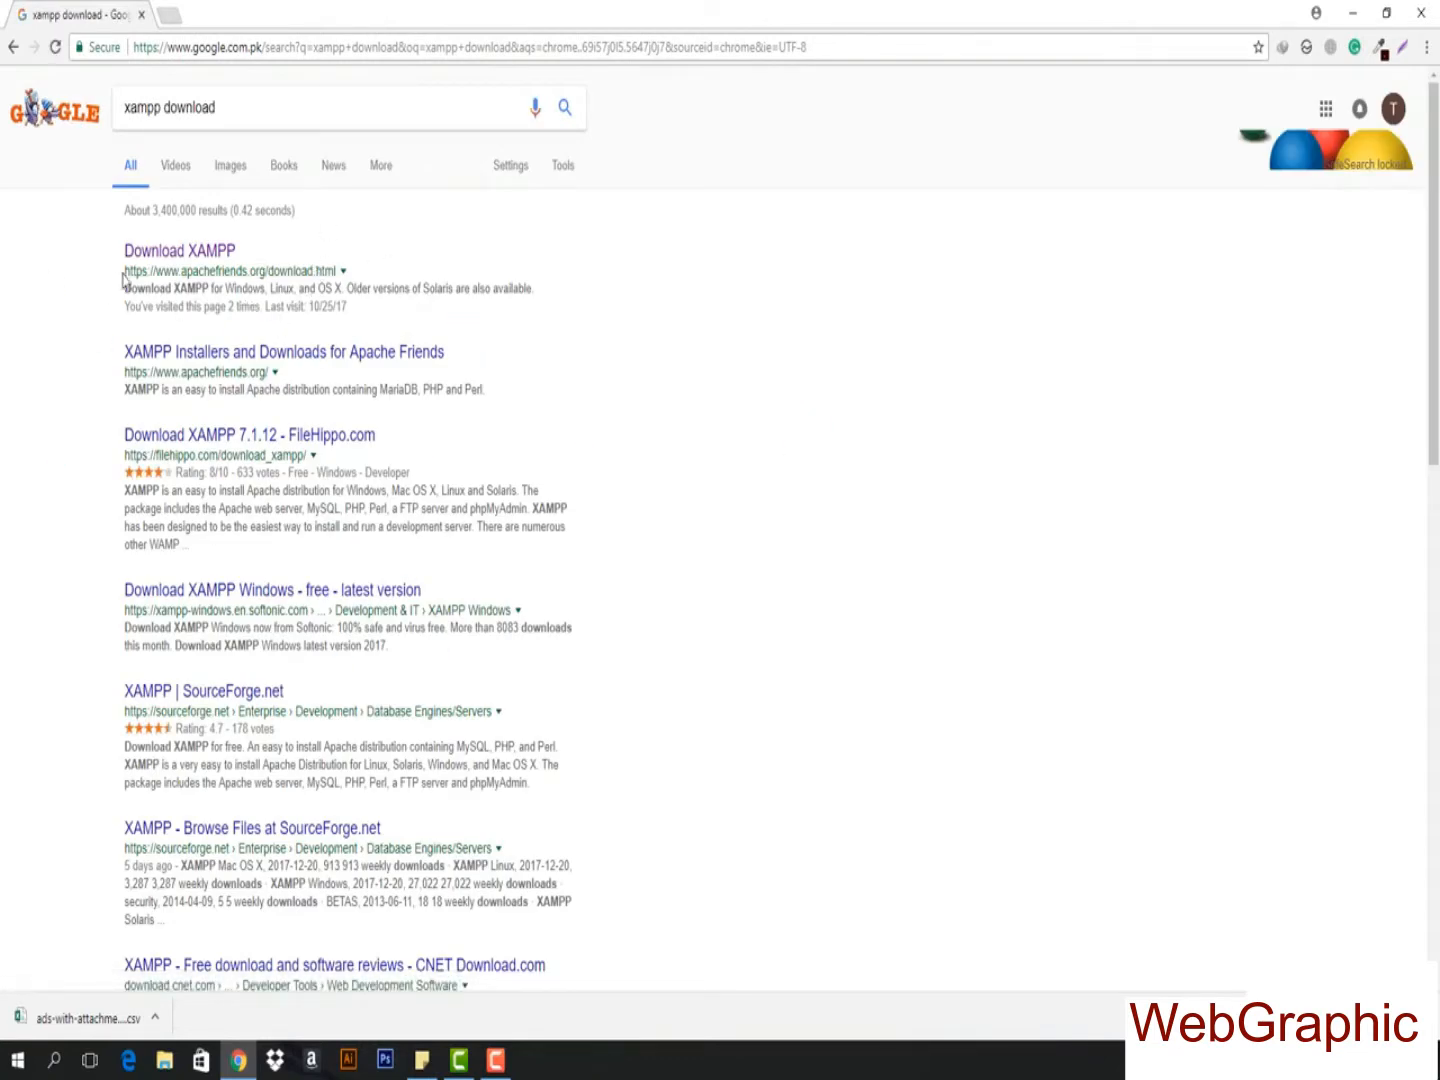
# - Open the Download XAMPP result from apachefriends.org
pyautogui.moveTo(123, 274); pyautogui.dragTo(309, 272)
pyautogui.click(308, 271)
pyautogui.click(210, 255)
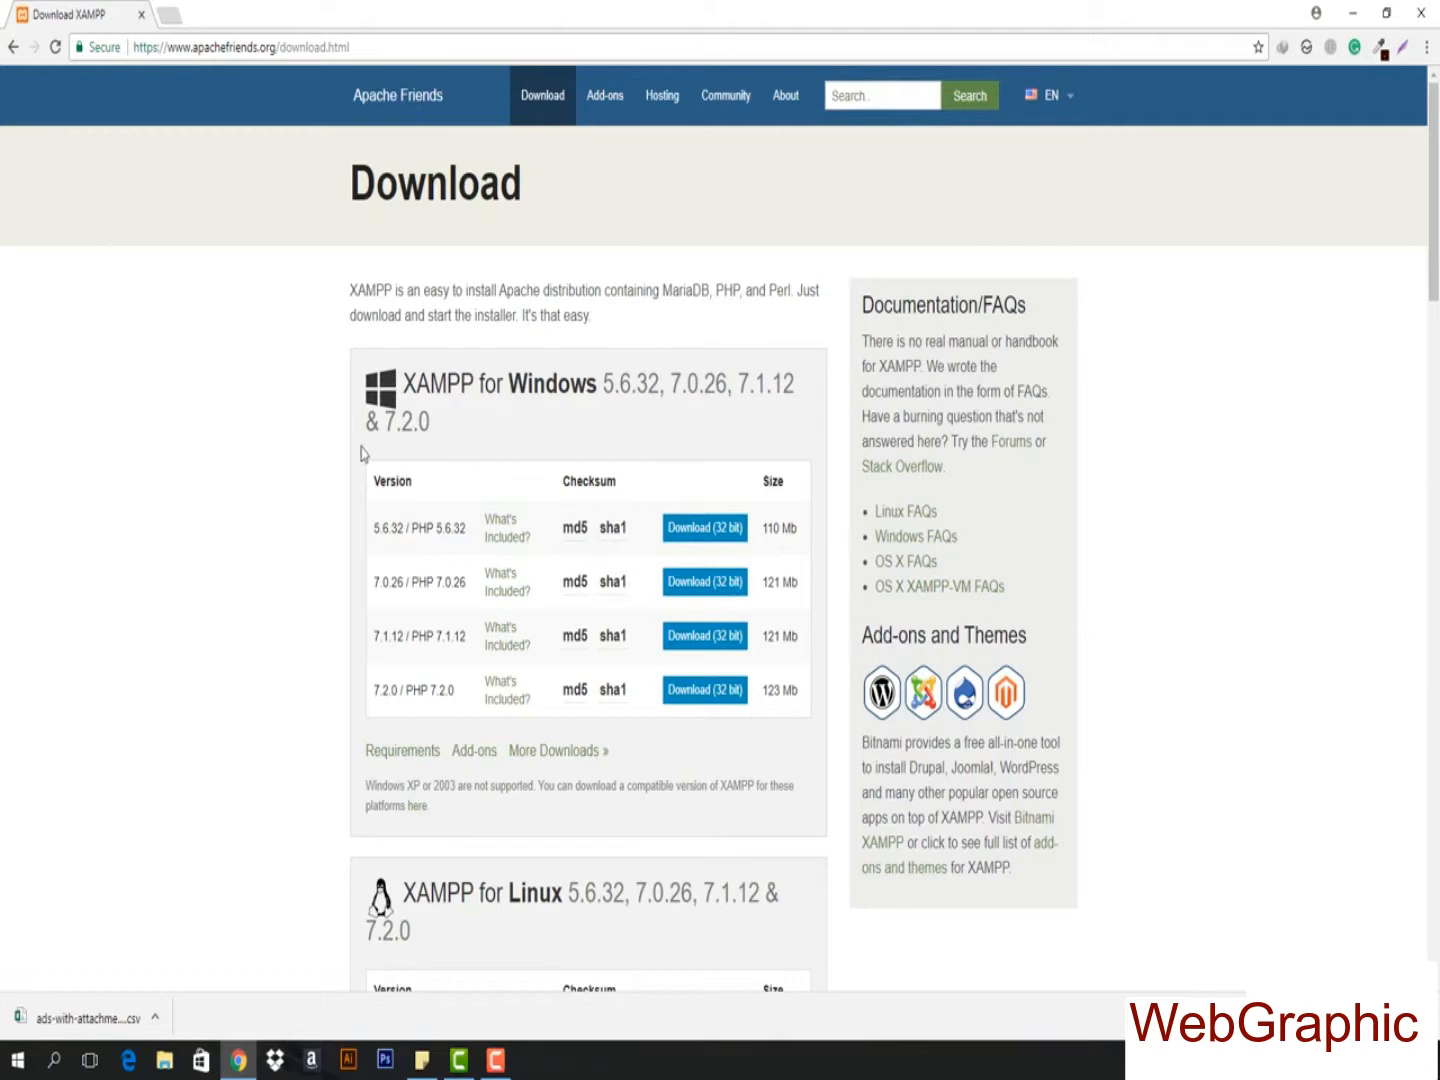
# - Examine the XAMPP versions offered for Windows, Linux and OS X on the download page
pyautogui.scroll(-4, 505, 498)
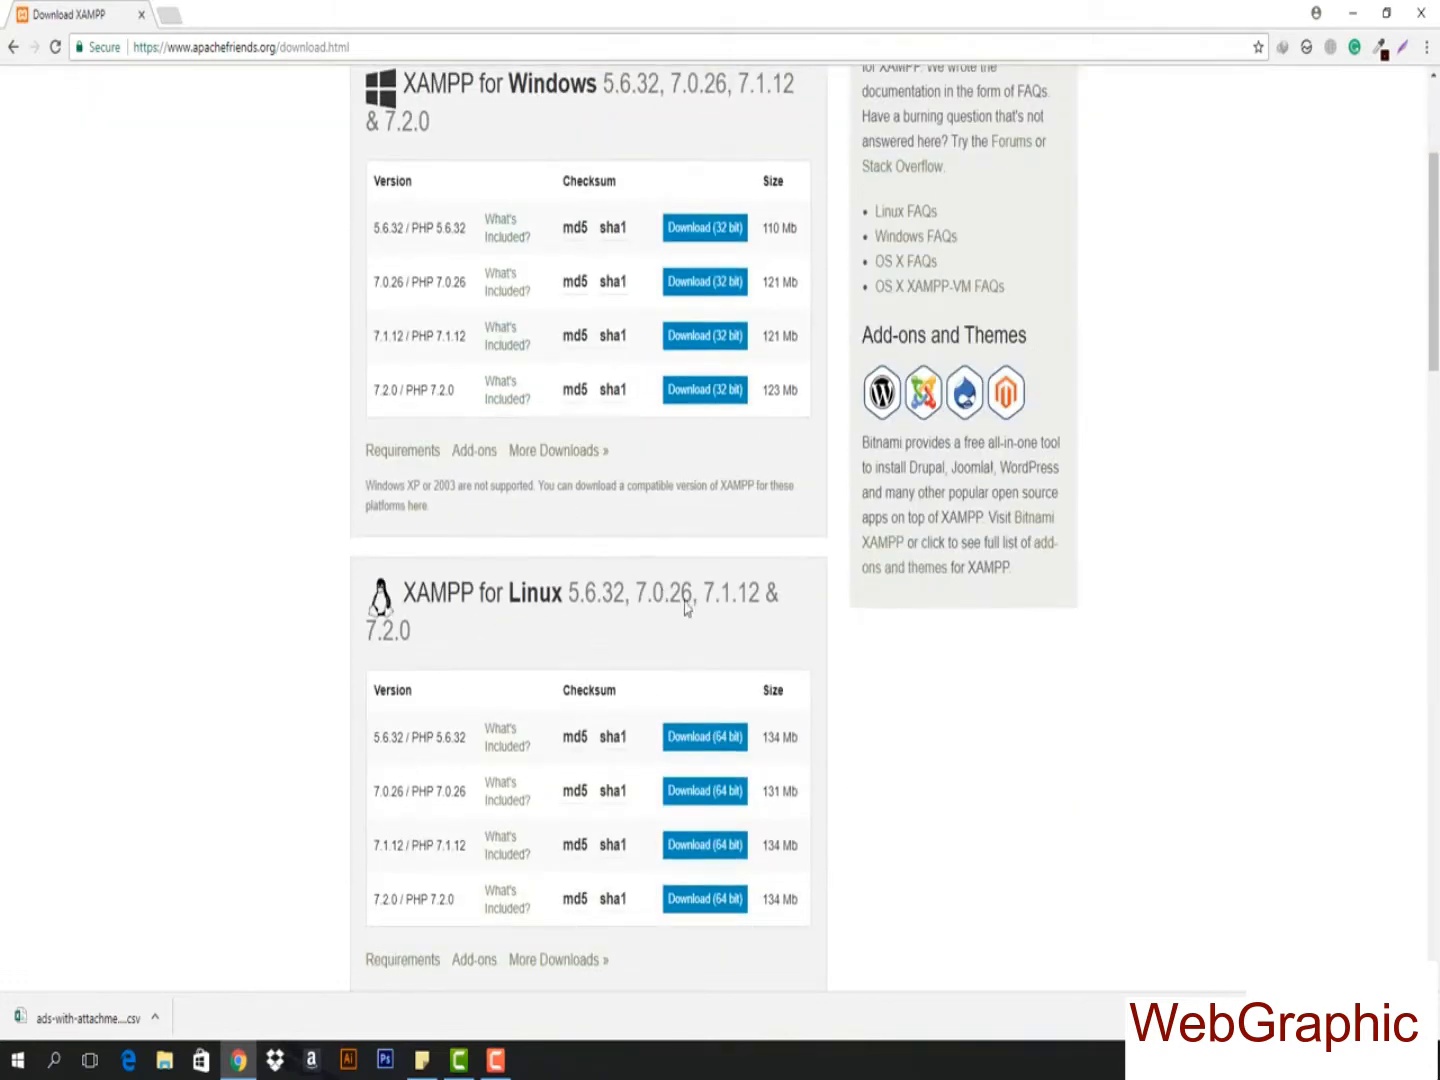
pyautogui.scroll(-2, 671, 610)
pyautogui.scroll(-2, 490, 636)
pyautogui.scroll(-4, 594, 599)
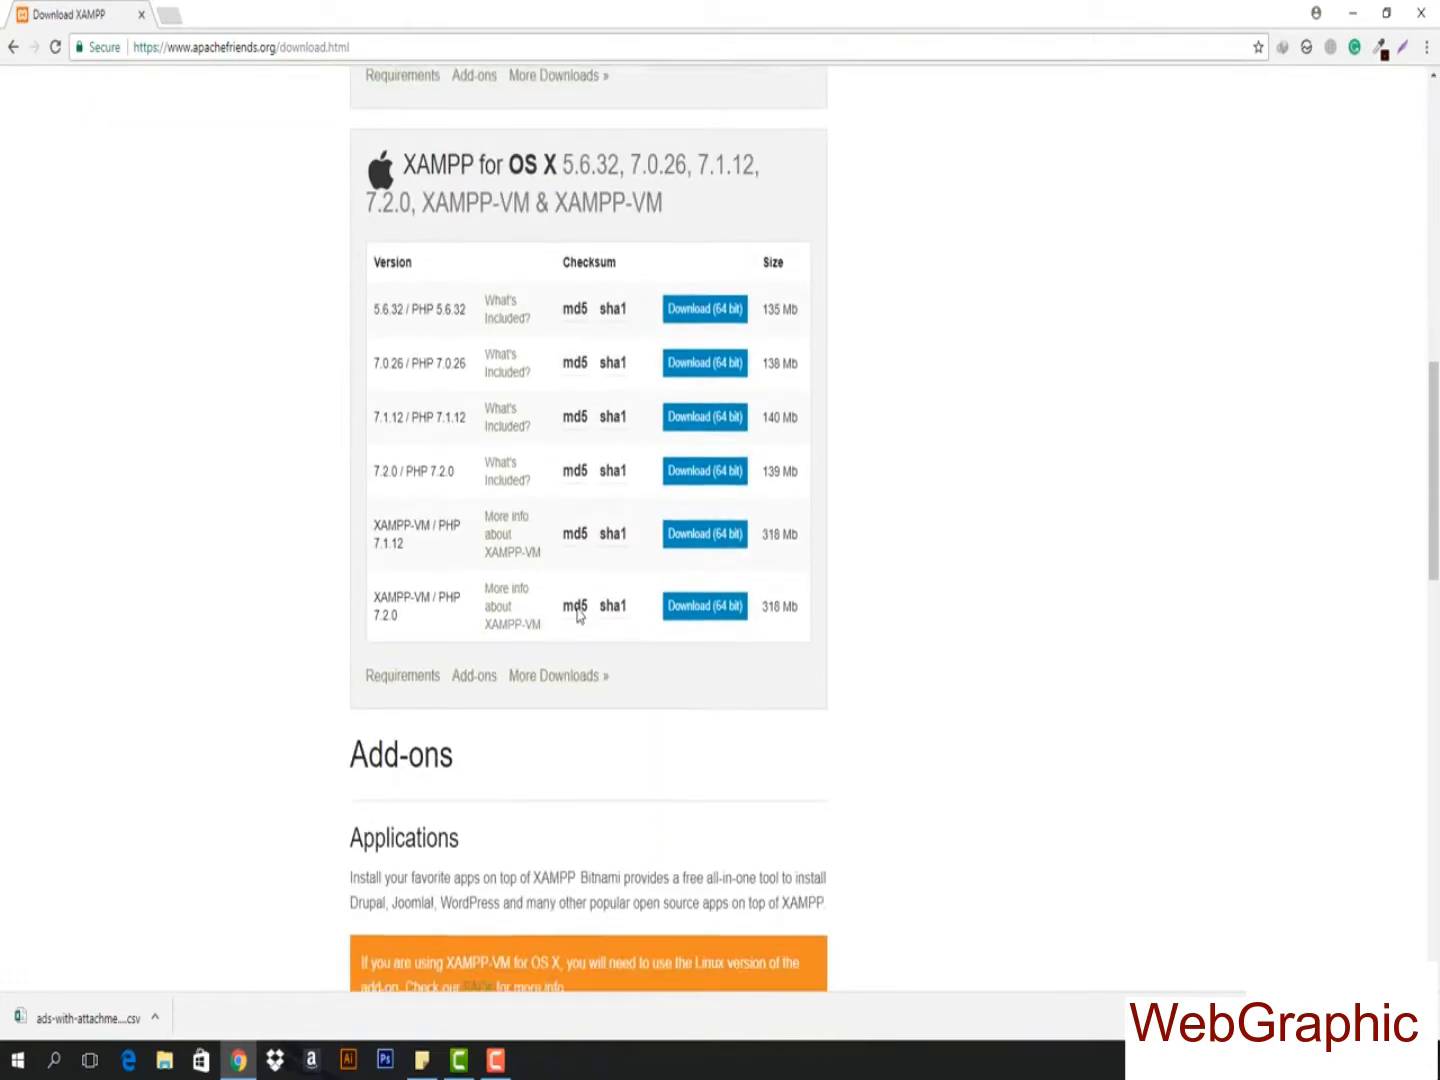
pyautogui.scroll(3, 517, 644)
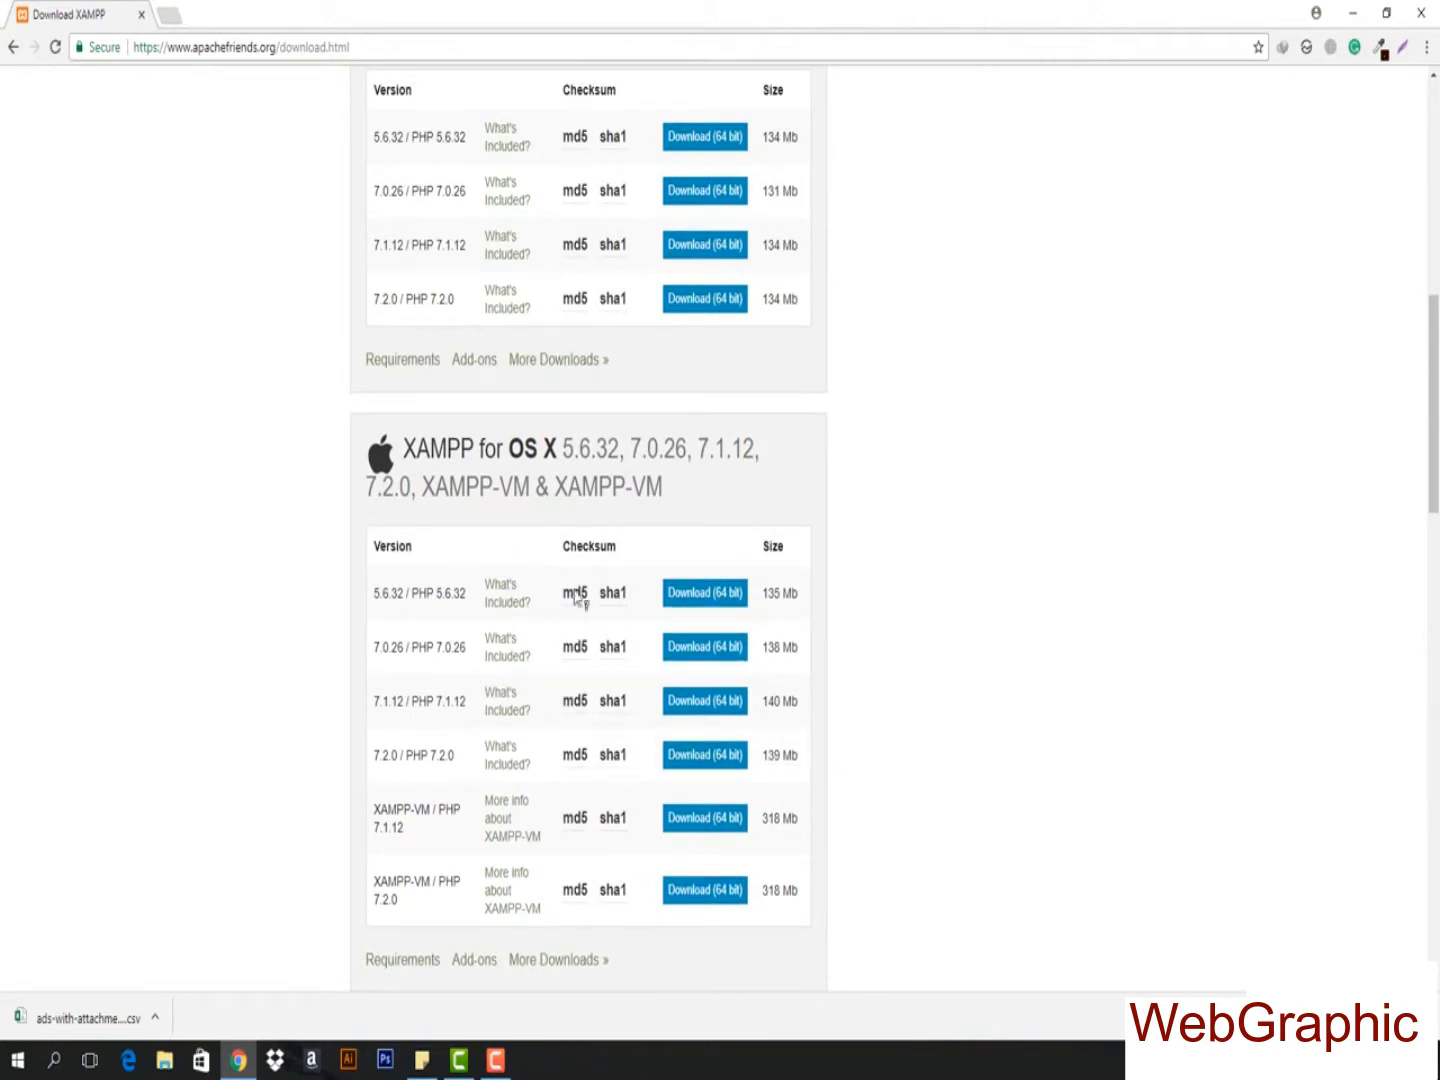
pyautogui.scroll(9, 581, 598)
pyautogui.scroll(-2, 476, 884)
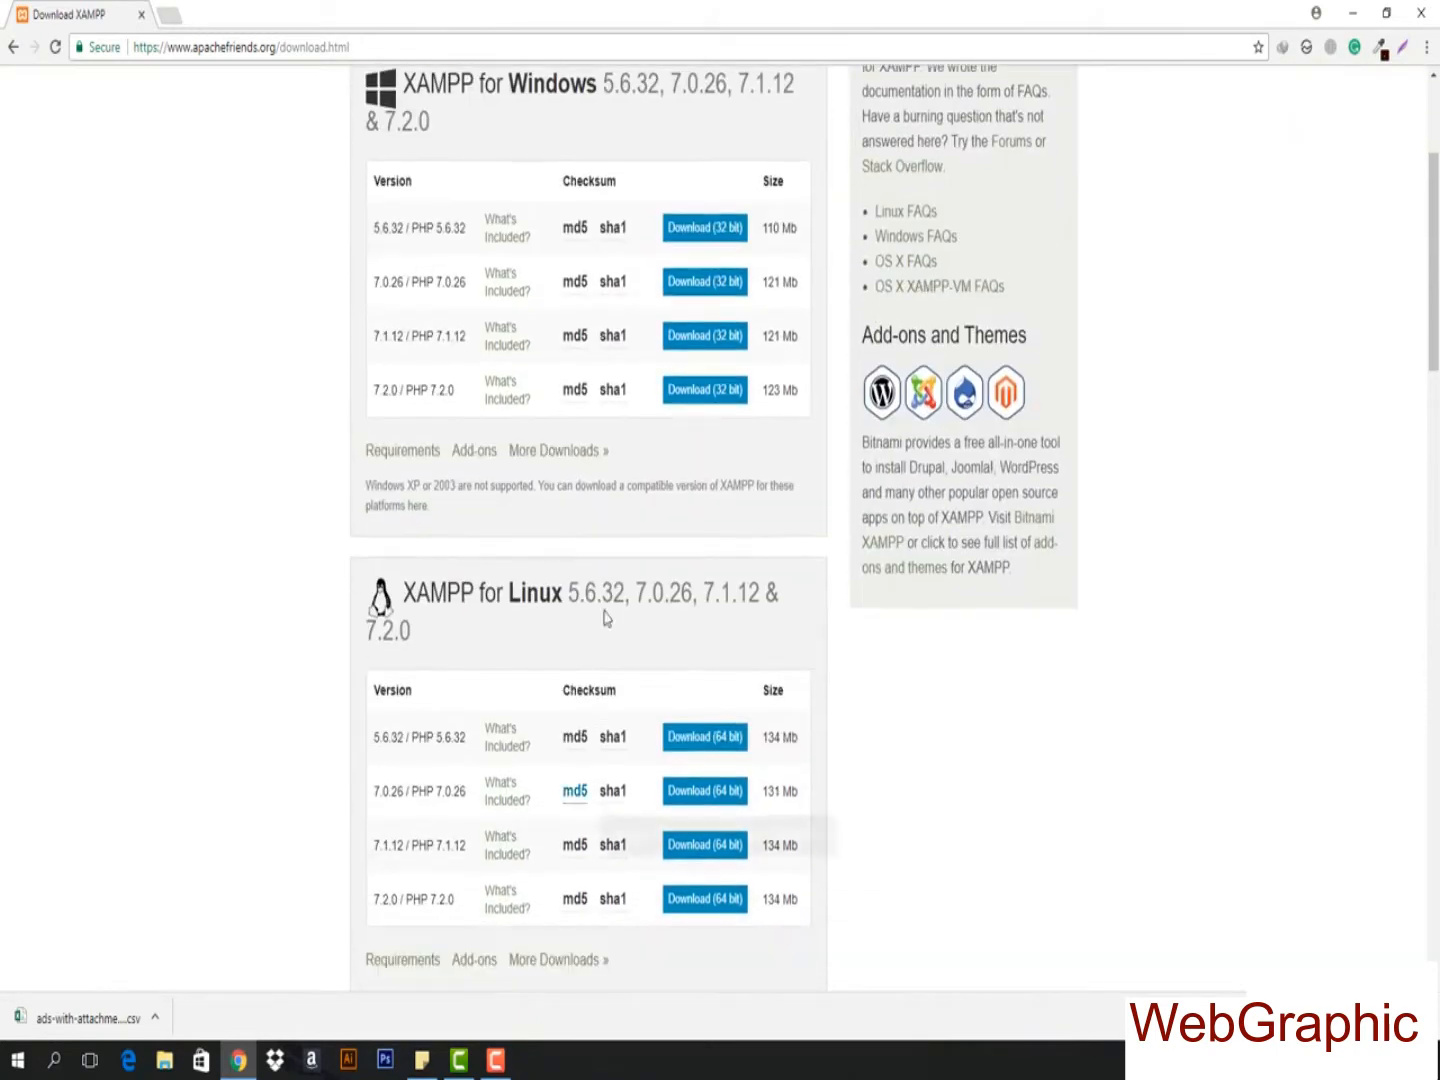
pyautogui.scroll(4, 604, 617)
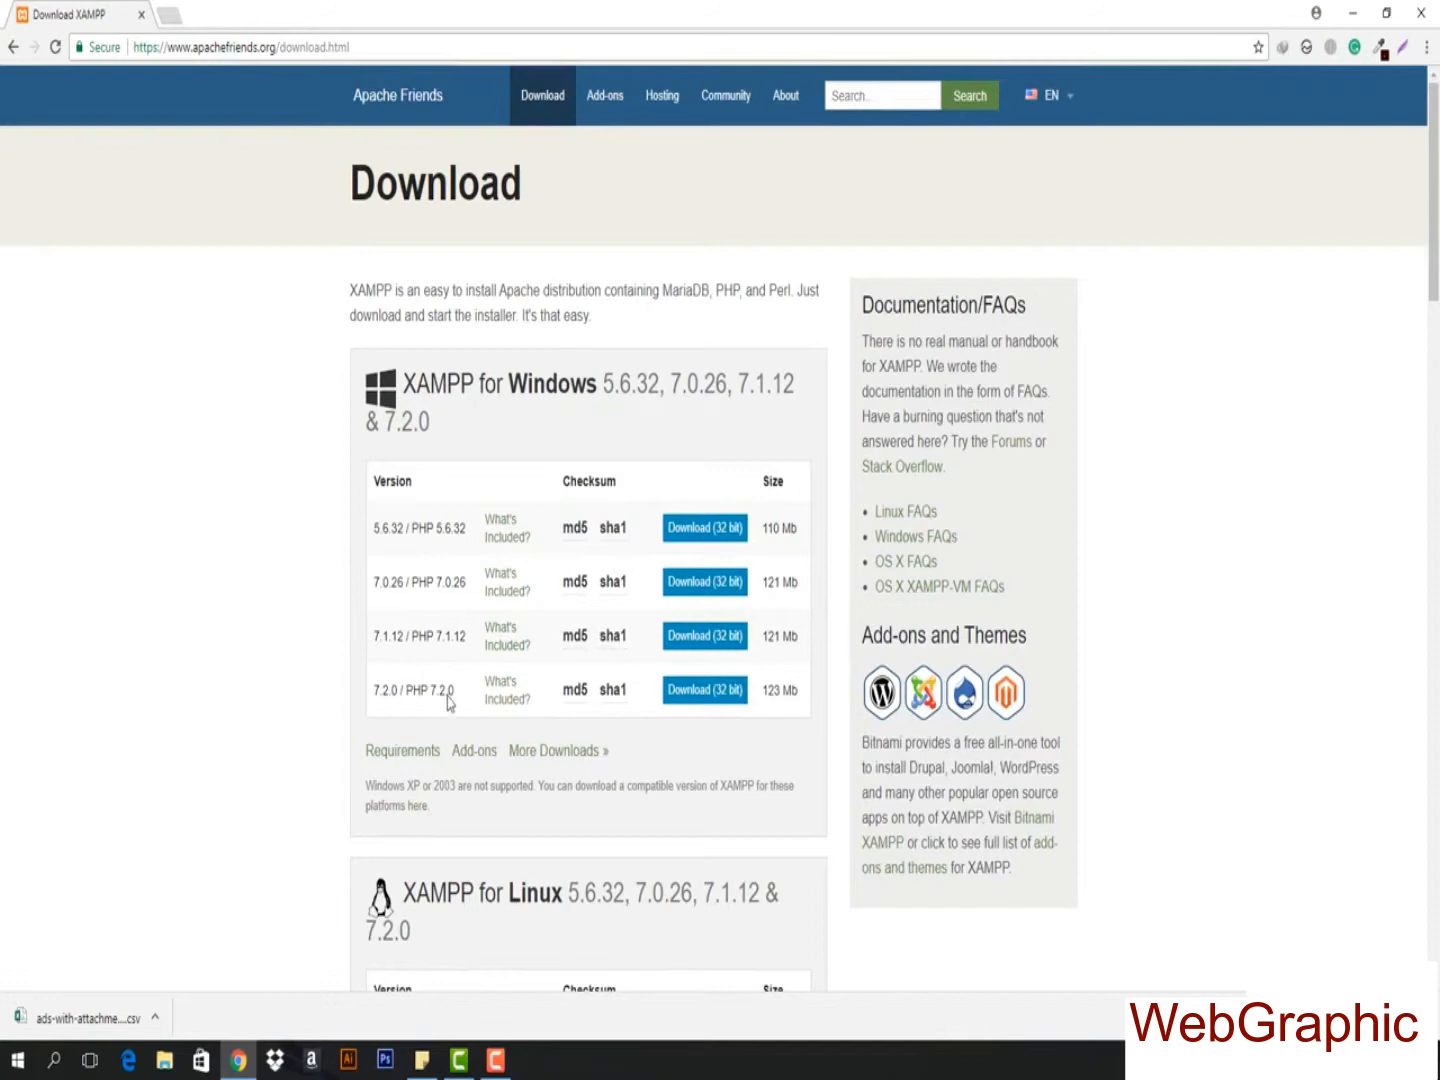
pyautogui.scroll(-7, 448, 703)
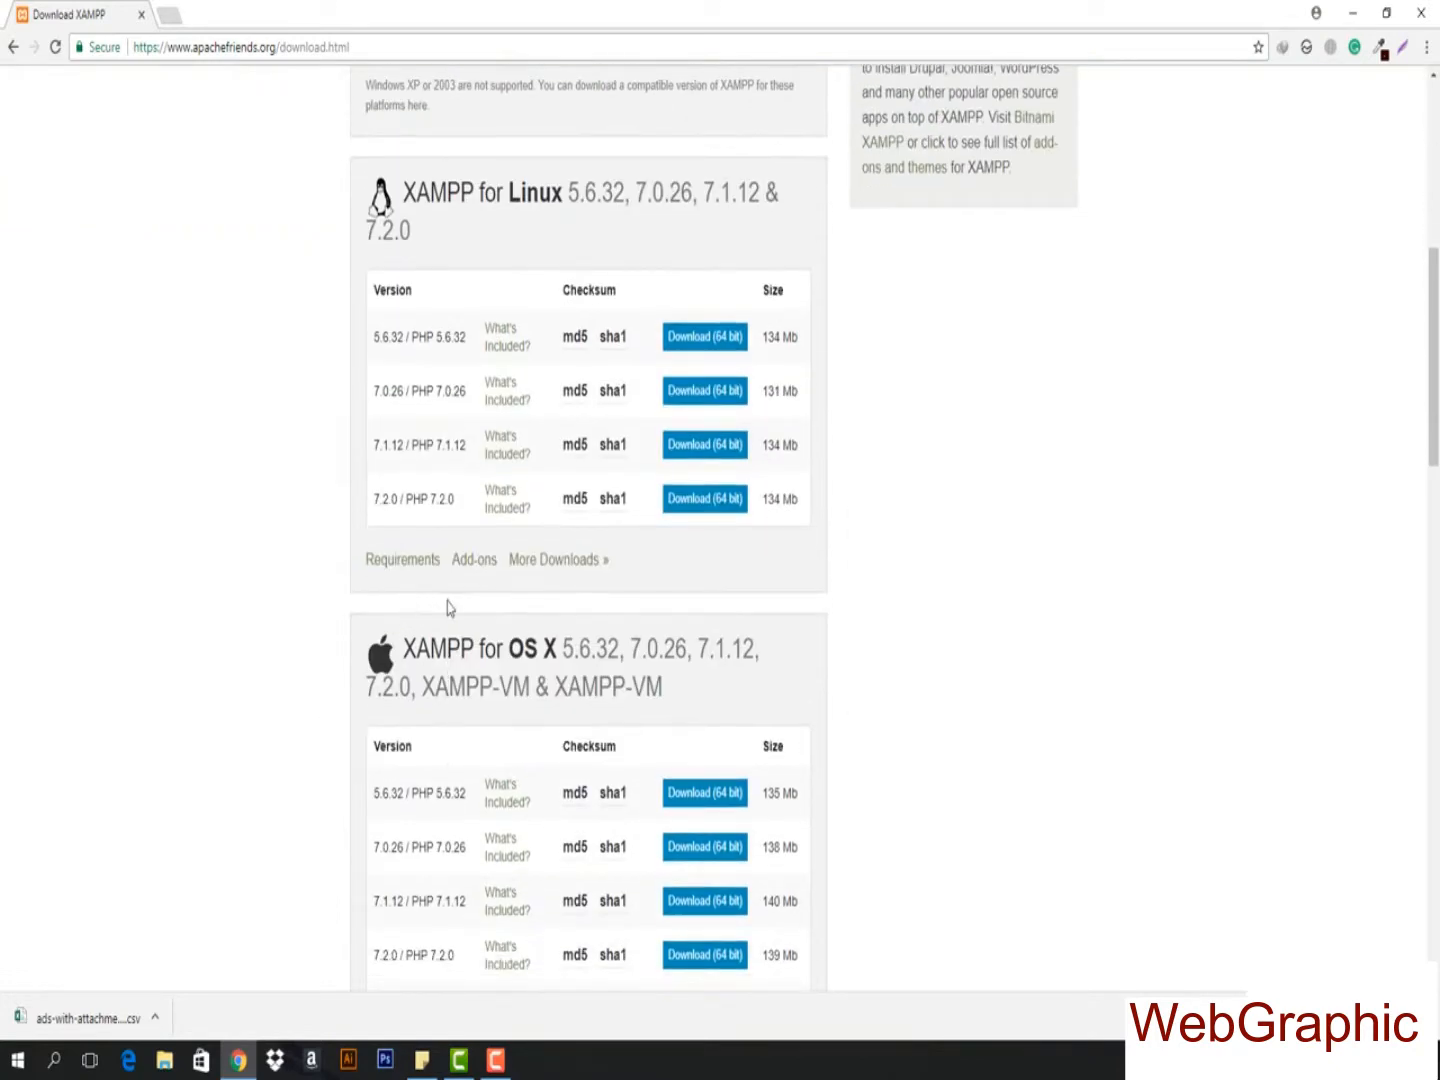
pyautogui.scroll(-3, 452, 690)
pyautogui.scroll(-3, 458, 689)
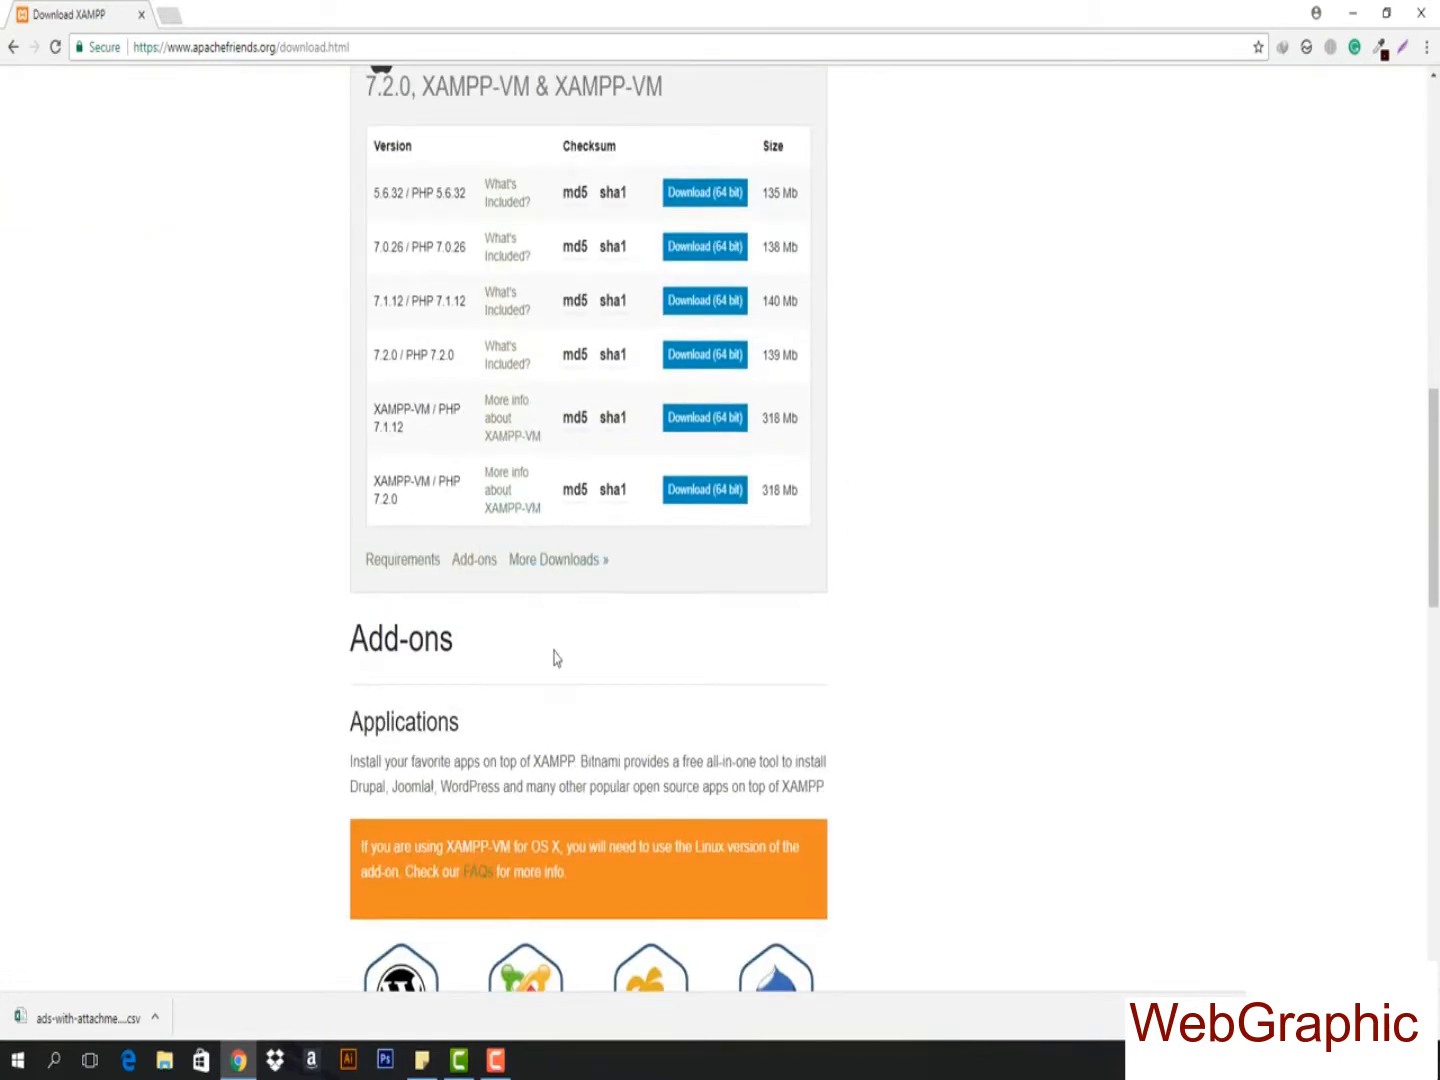
# - Download the 32-bit XAMPP for Windows installer, version 7.2.0 / PHP 7.2.0, to the suggested Programs folder
pyautogui.scroll(10, 556, 657)
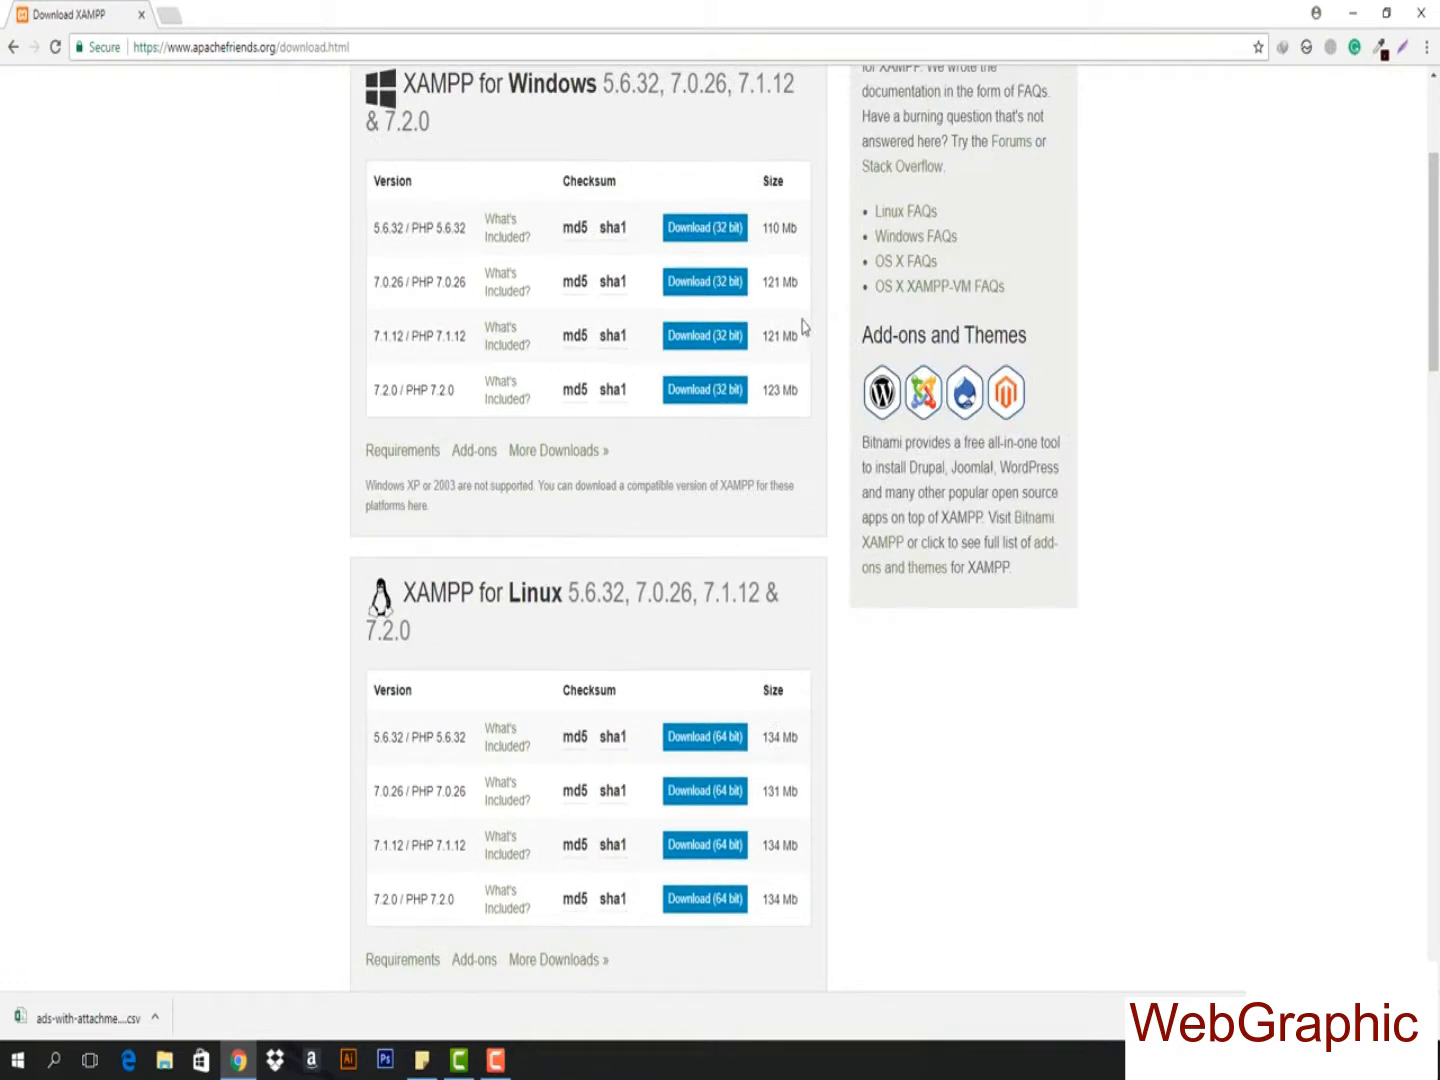
pyautogui.click(707, 396)
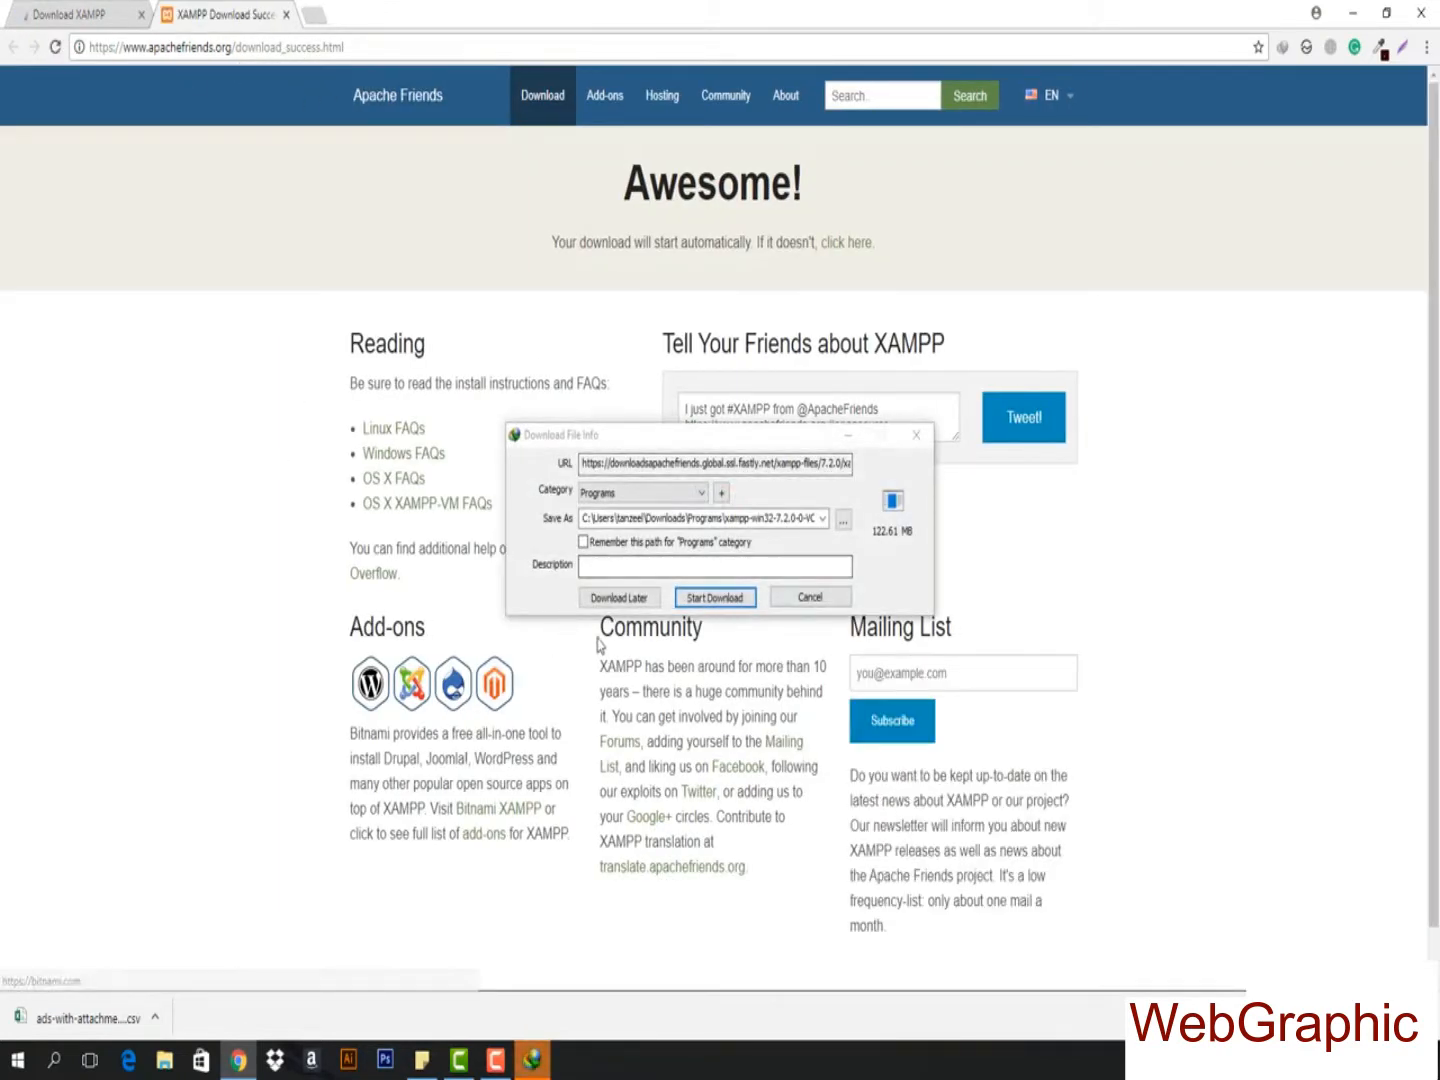
pyautogui.click(718, 598)
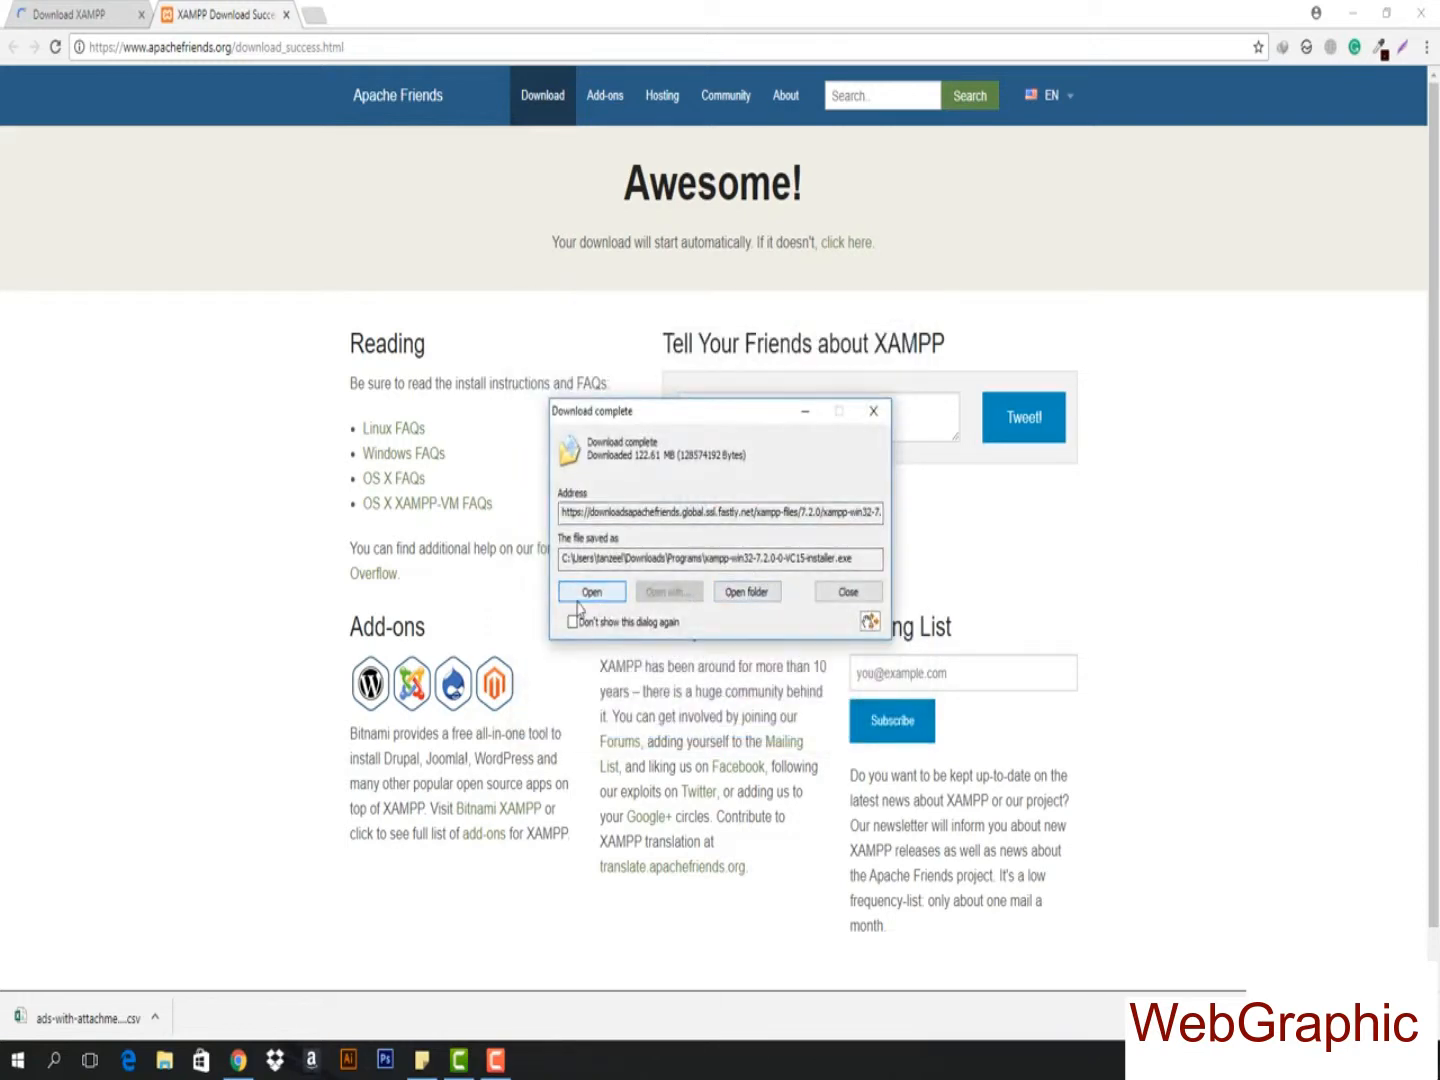
# - Run the downloaded XAMPP installer and proceed through setup with all server and program language components selected
pyautogui.click(582, 598)
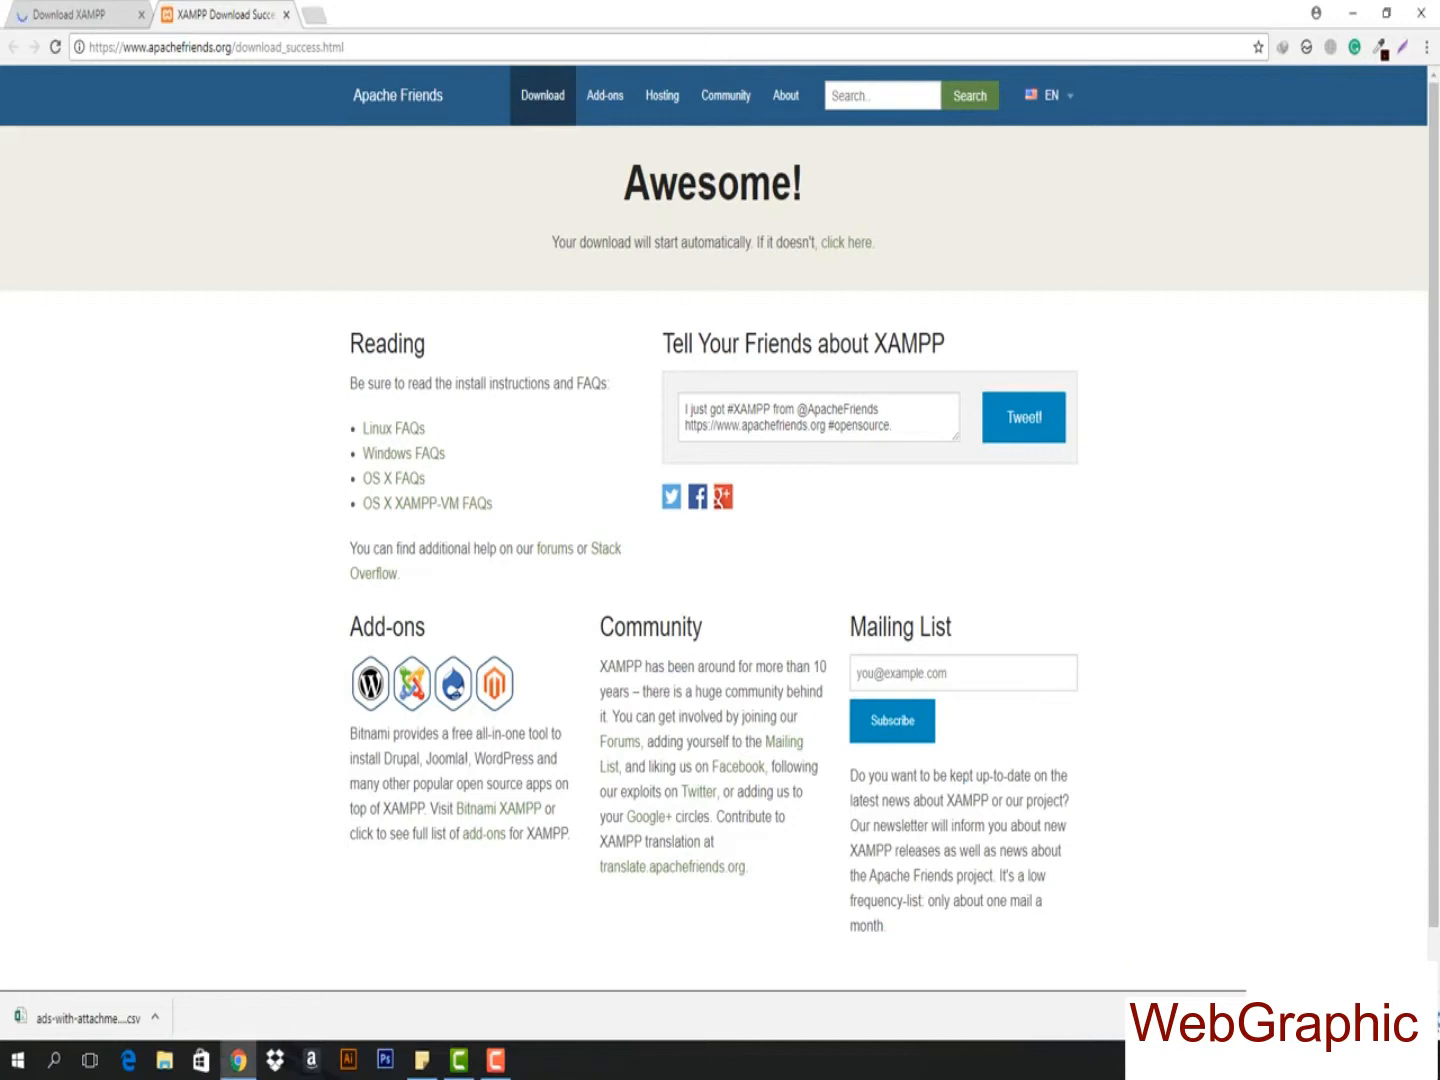
pyautogui.click(1426, 1018)
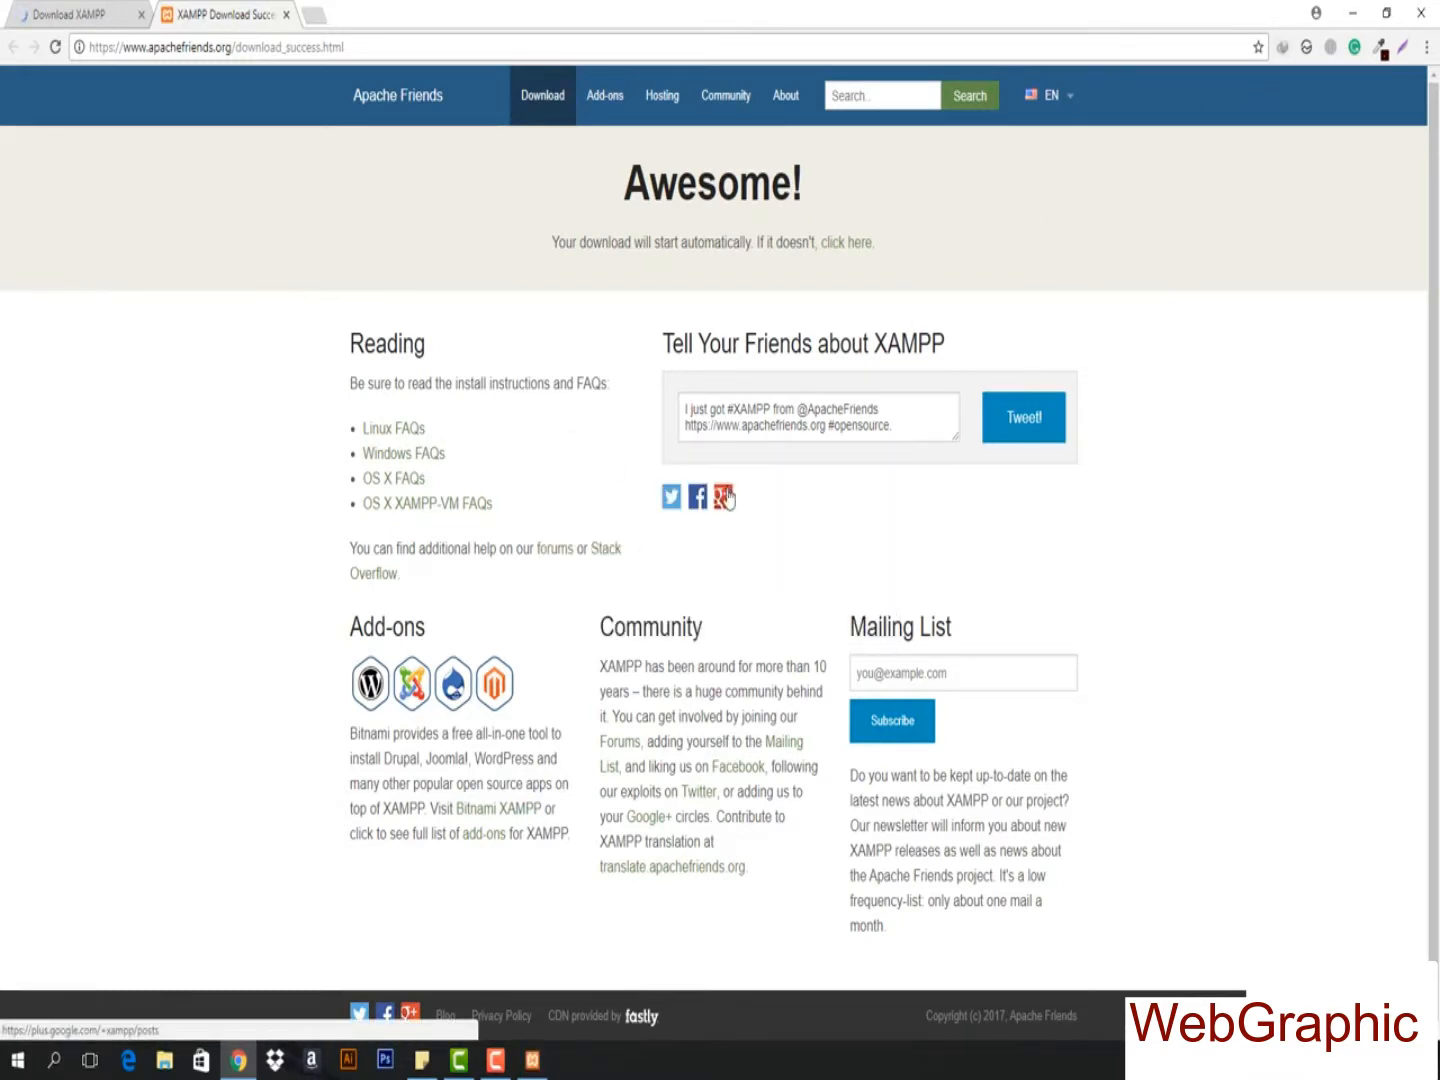
pyautogui.click(538, 1062)
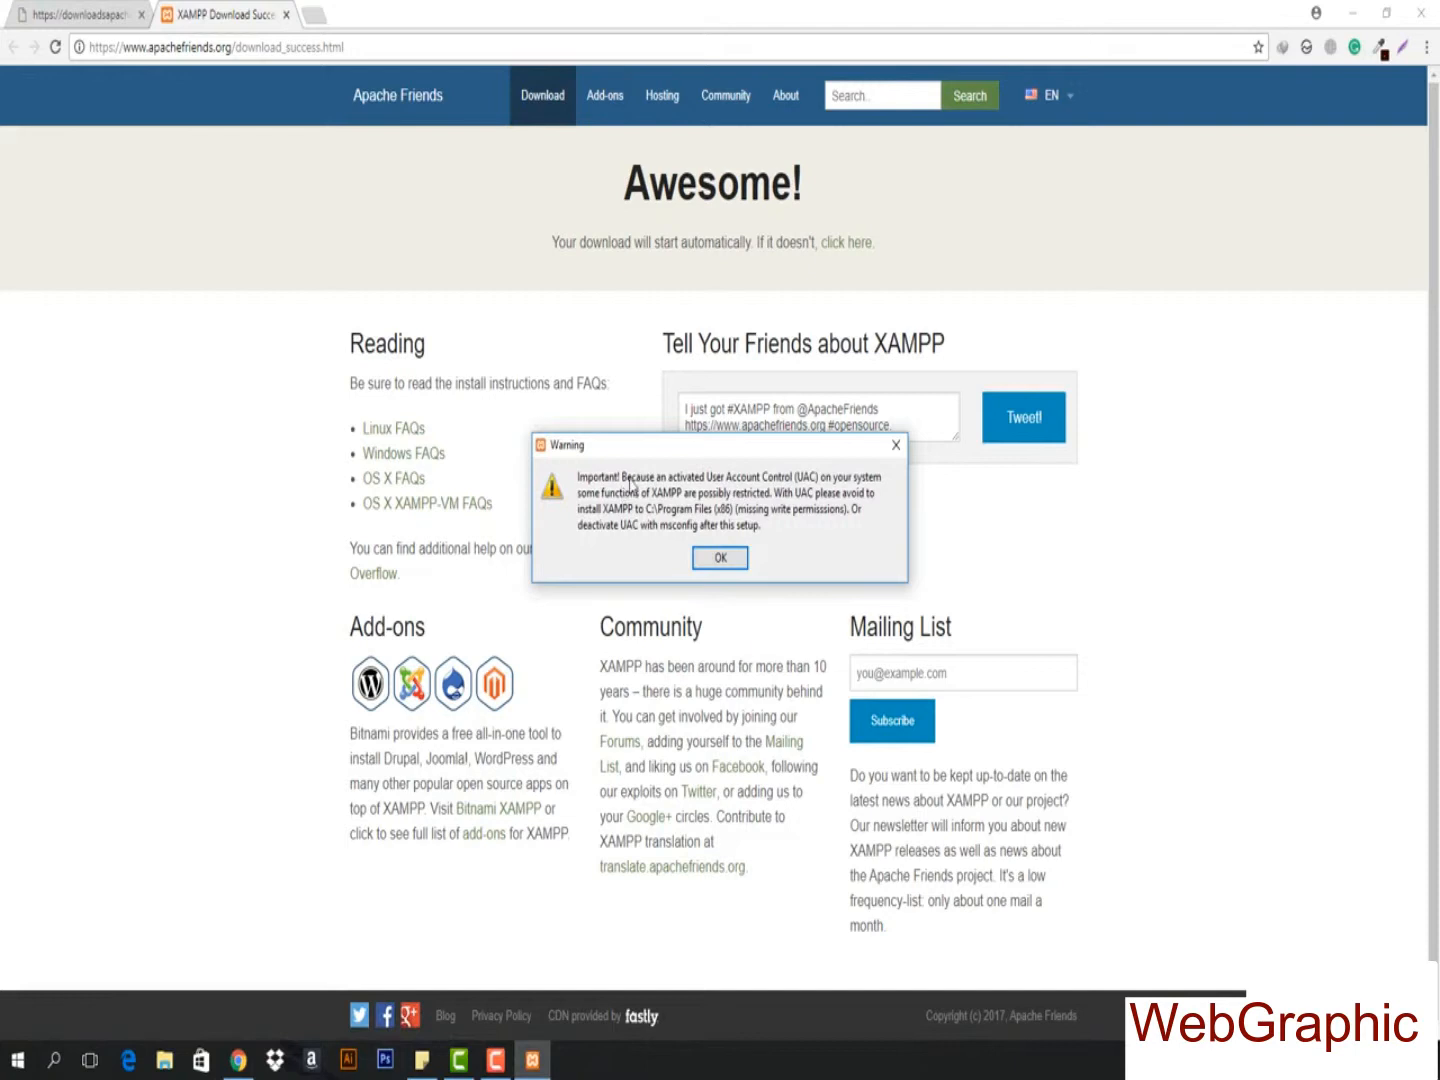
pyautogui.click(722, 558)
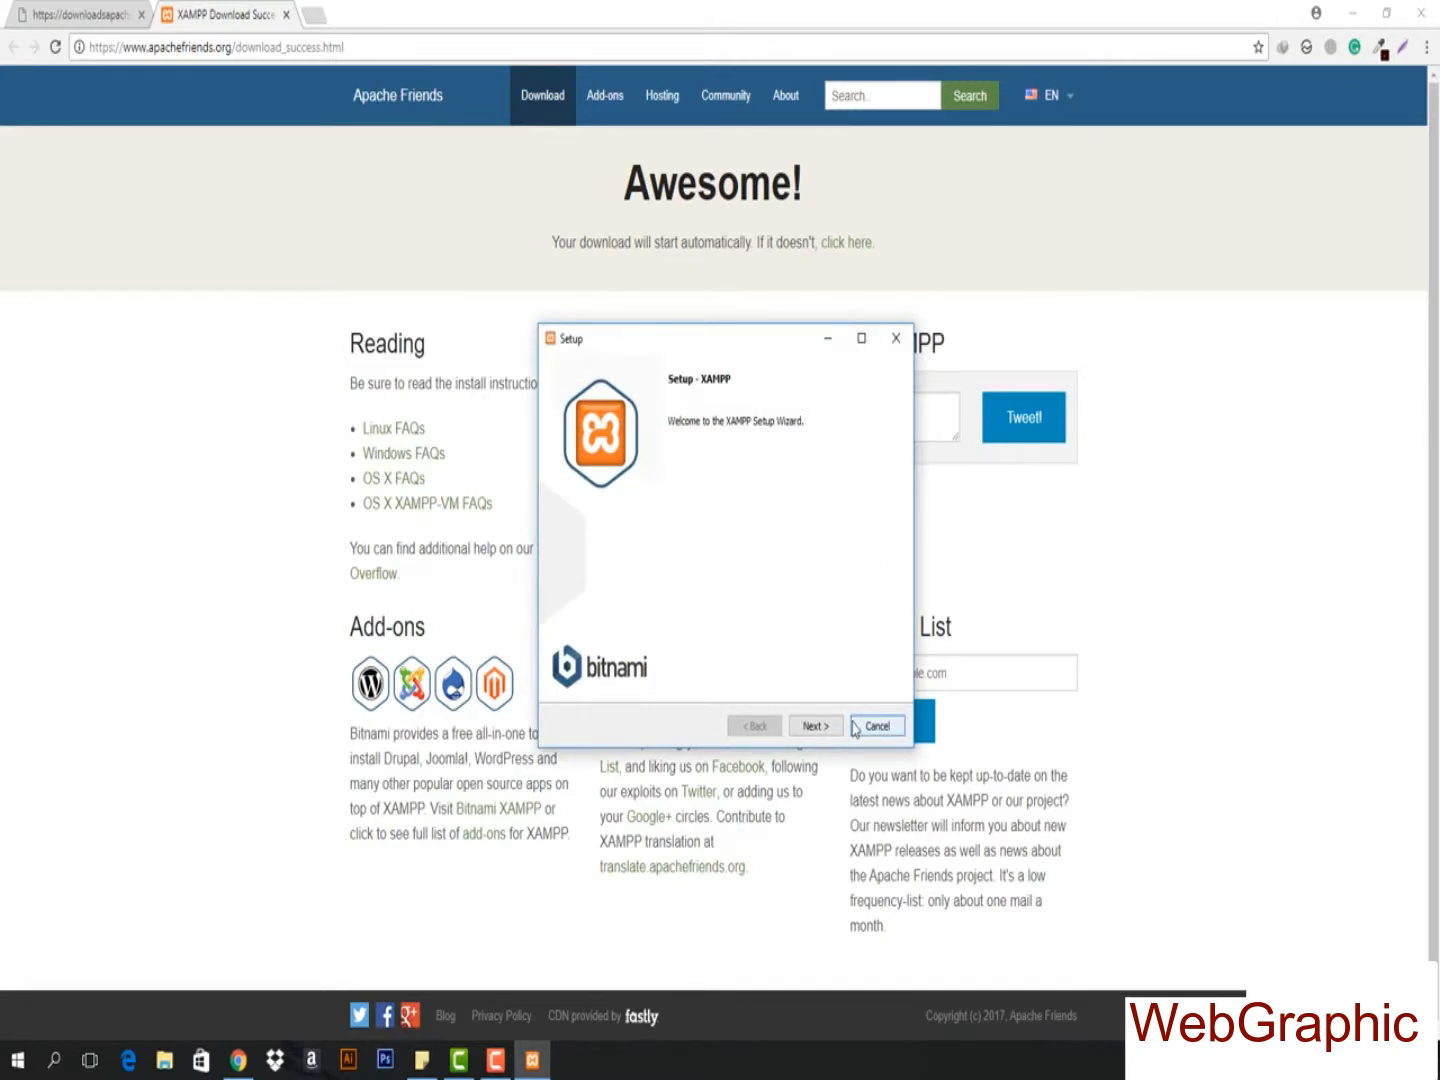
pyautogui.click(818, 726)
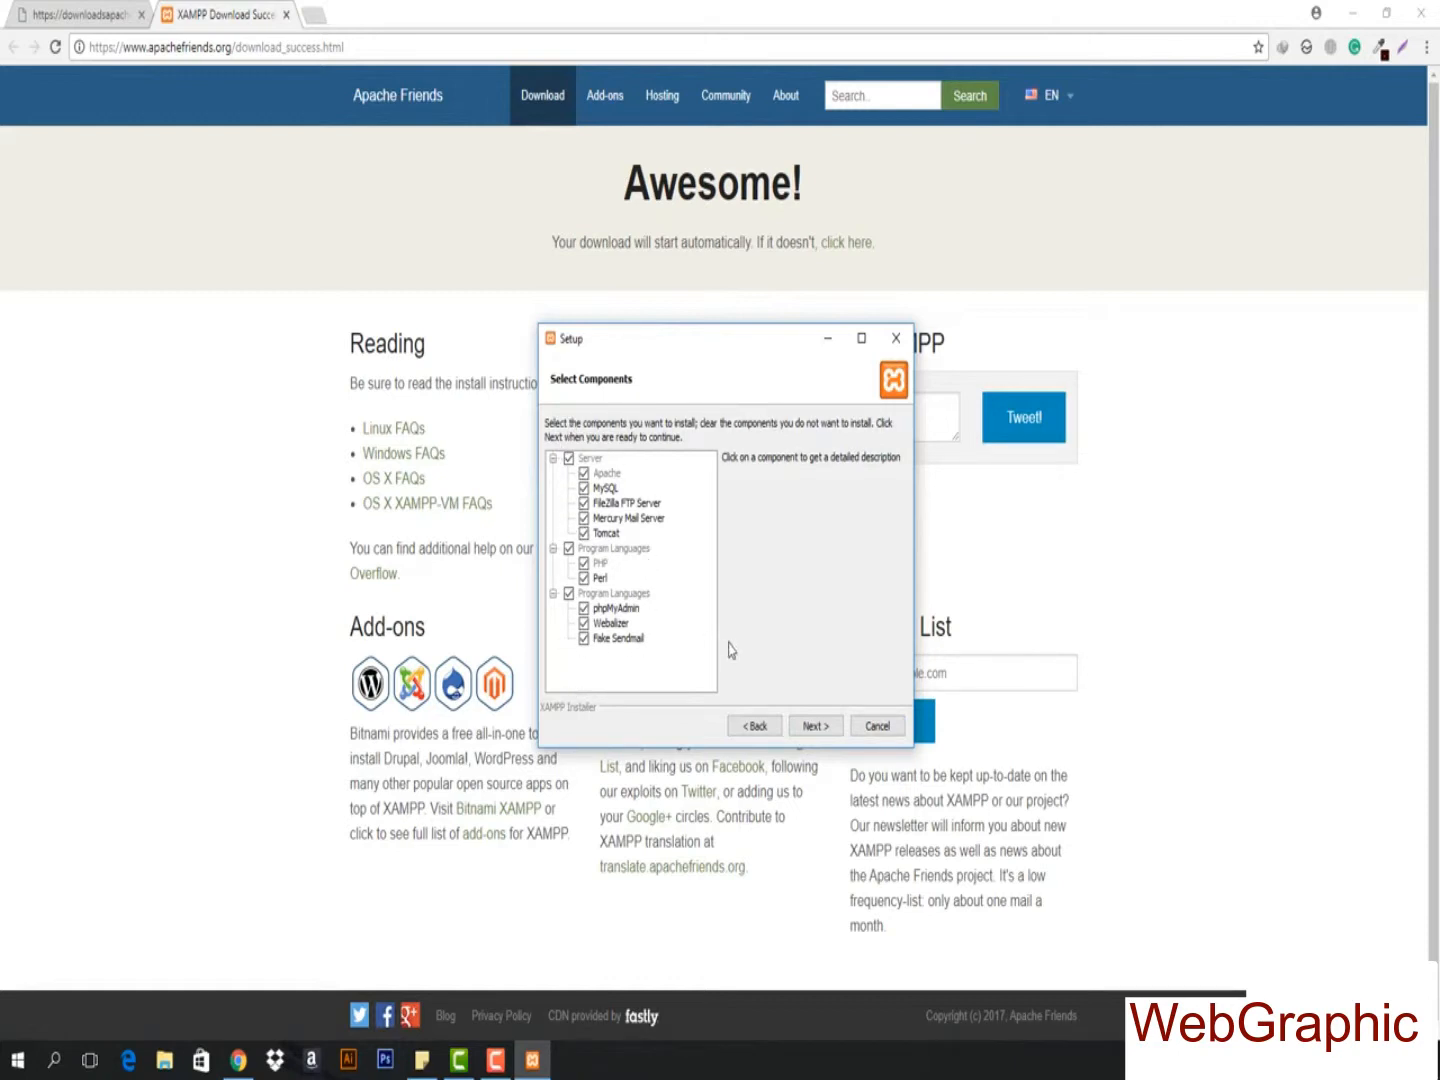
pyautogui.click(815, 726)
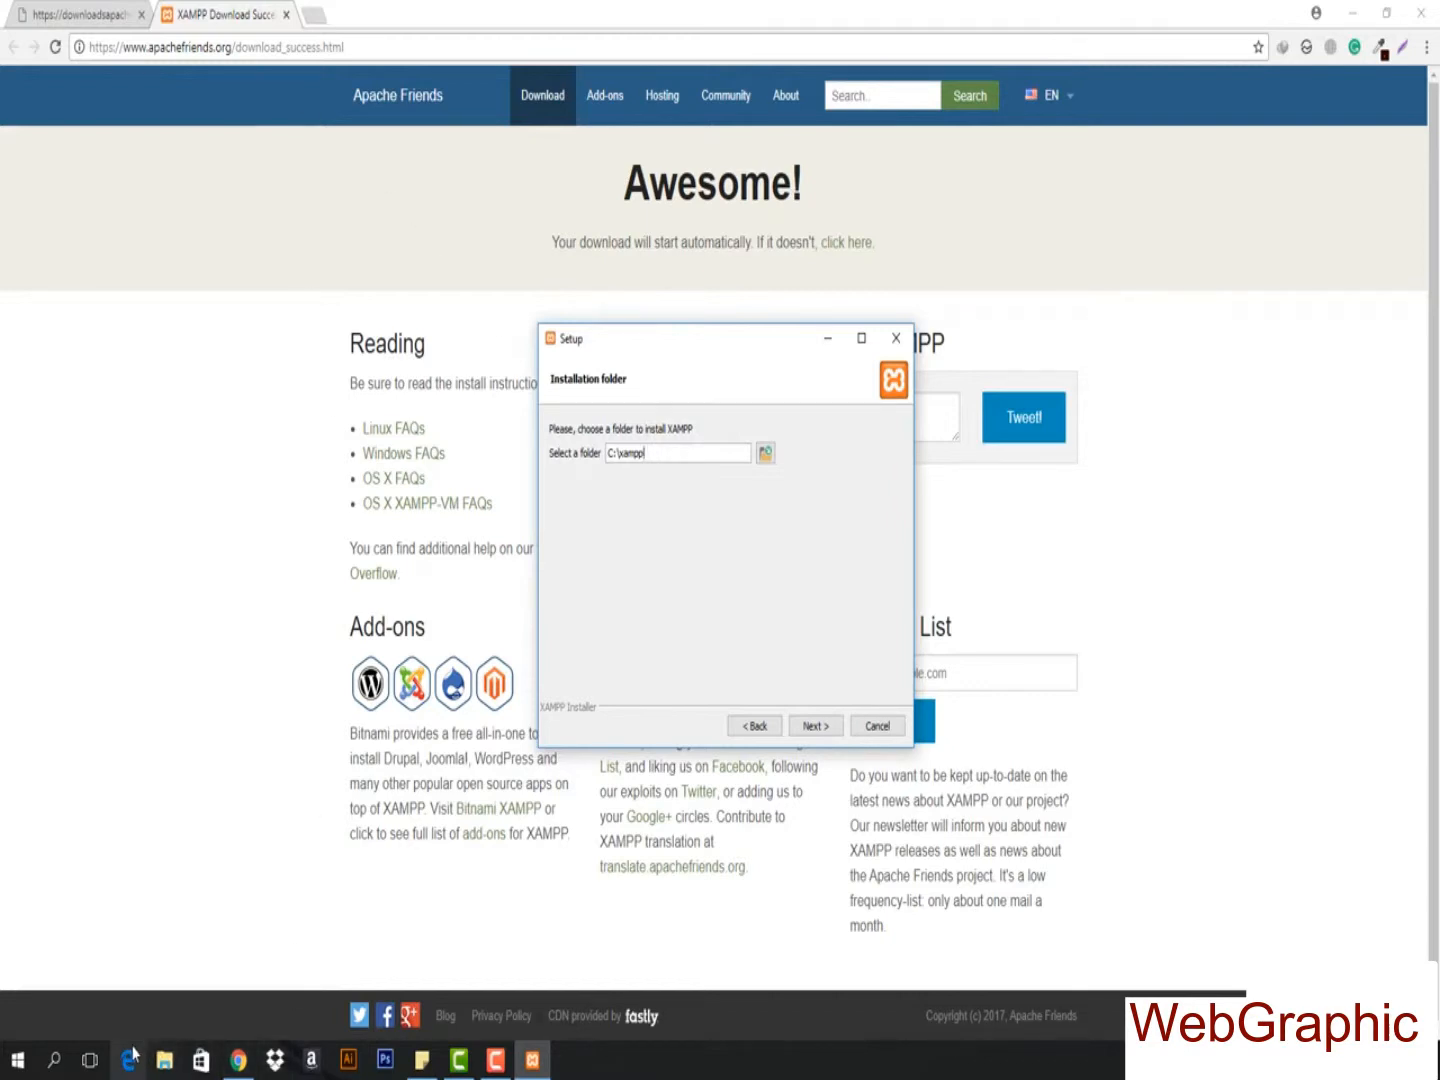
# - Check the computer's available drives and their free space in File Explorer, then return to the XAMPP setup
pyautogui.click(164, 1059)
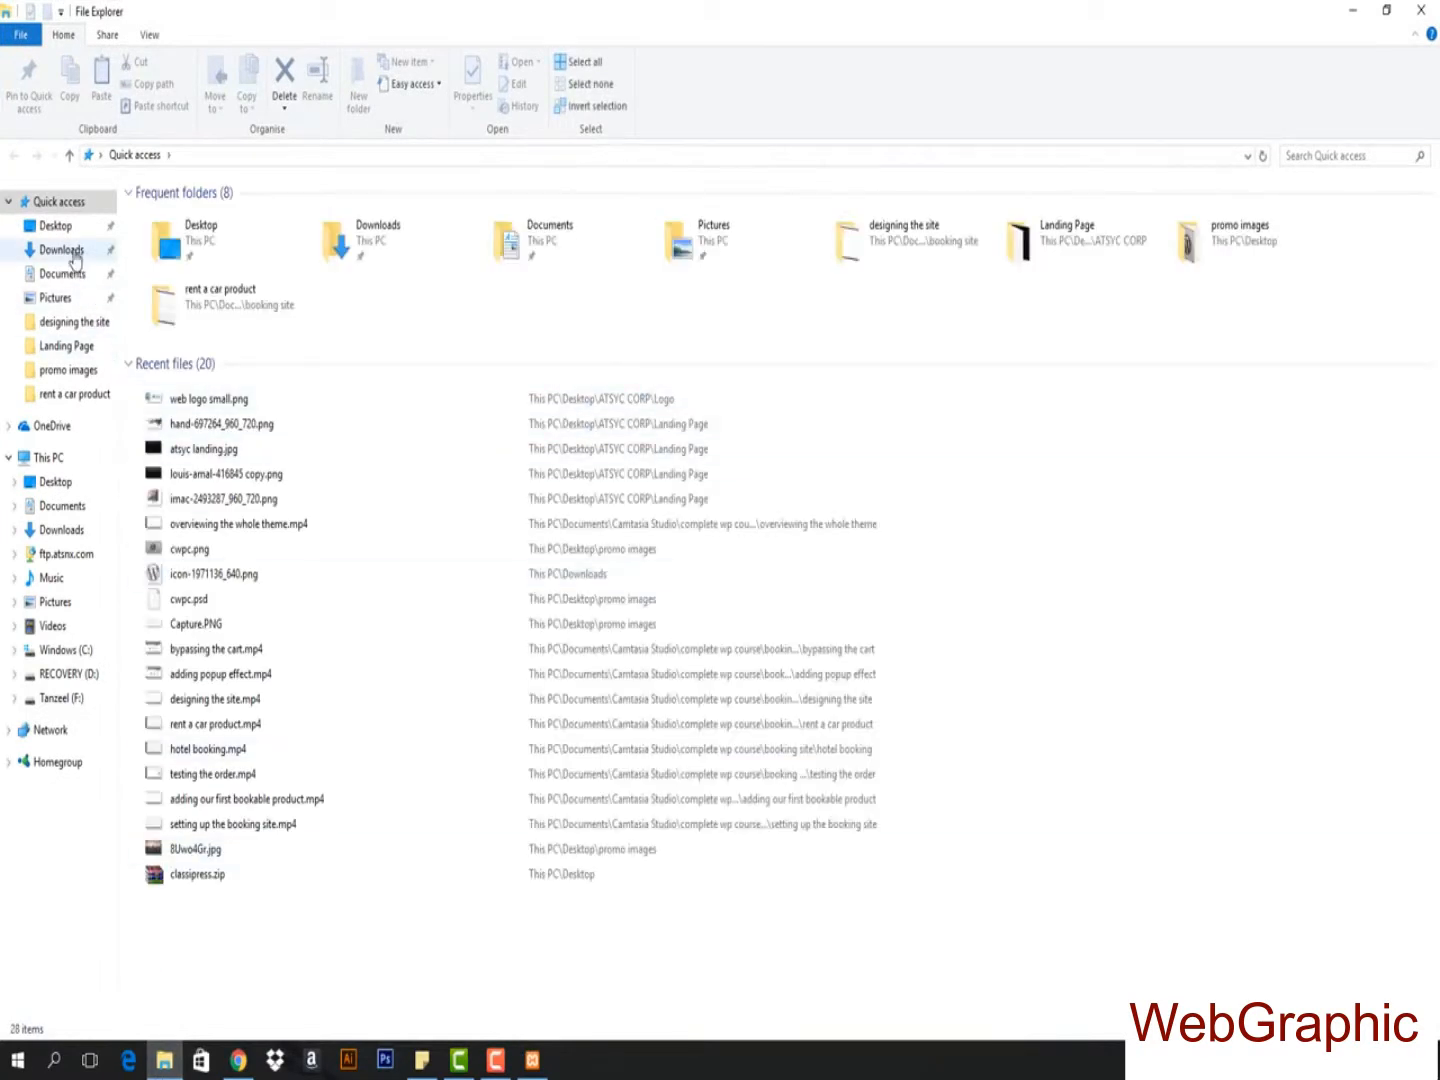
pyautogui.click(57, 463)
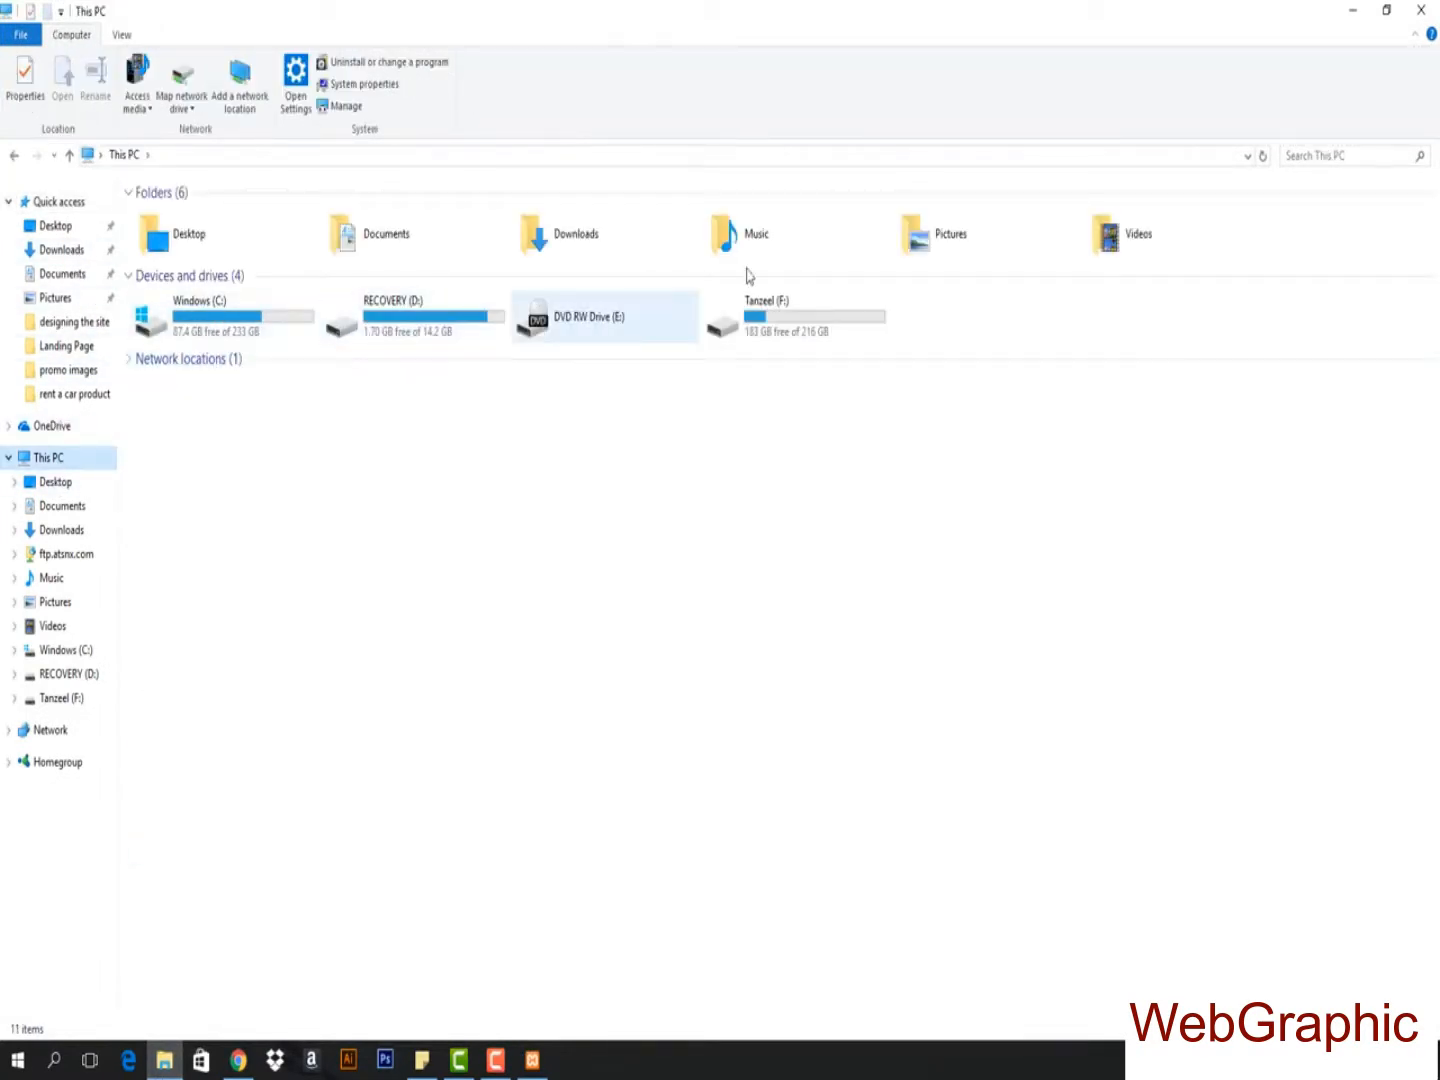
pyautogui.click(1422, 10)
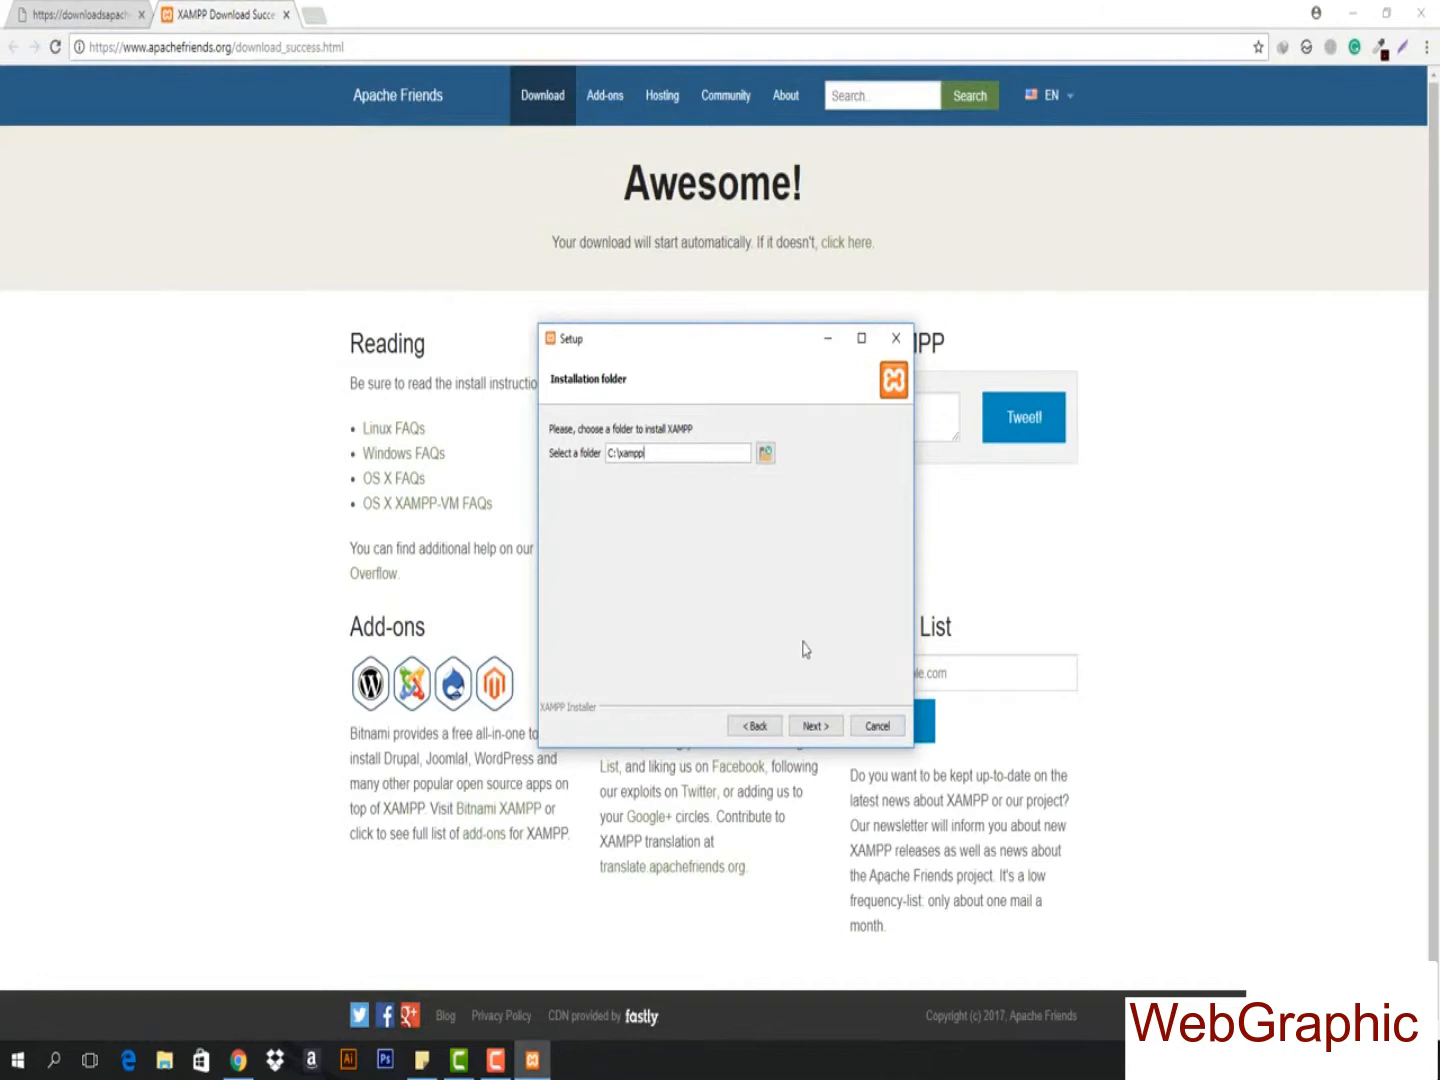
# - Install XAMPP to C:\xampp with the option to learn more about Bitnami turned off
pyautogui.click(815, 726)
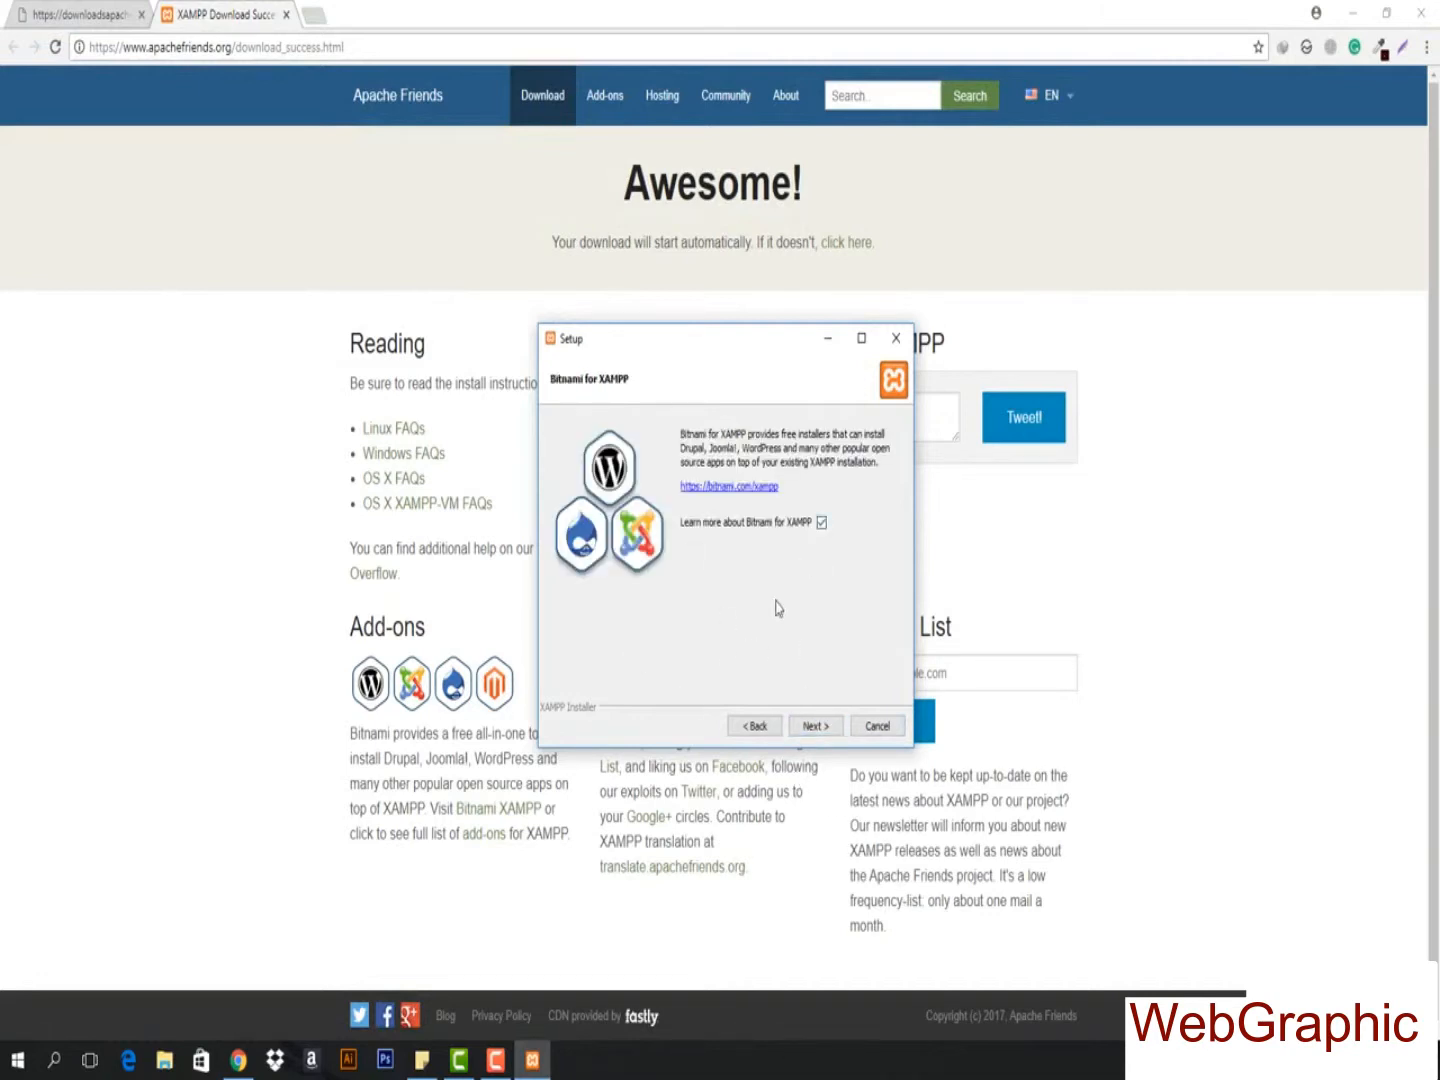
pyautogui.click(822, 524)
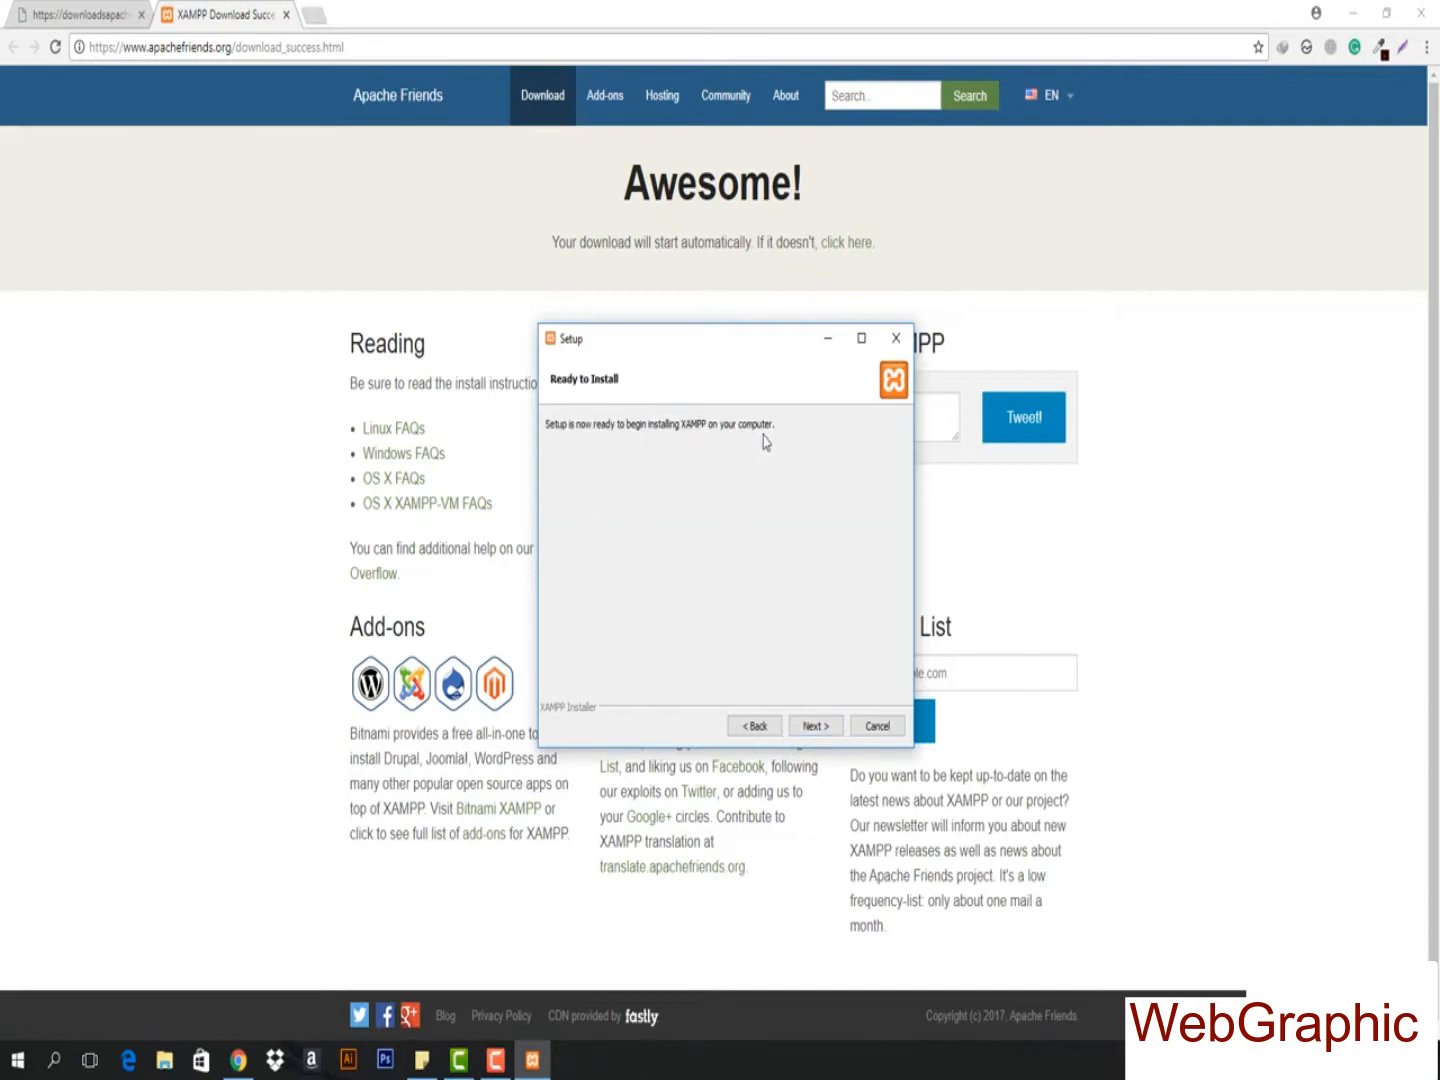
pyautogui.click(826, 725)
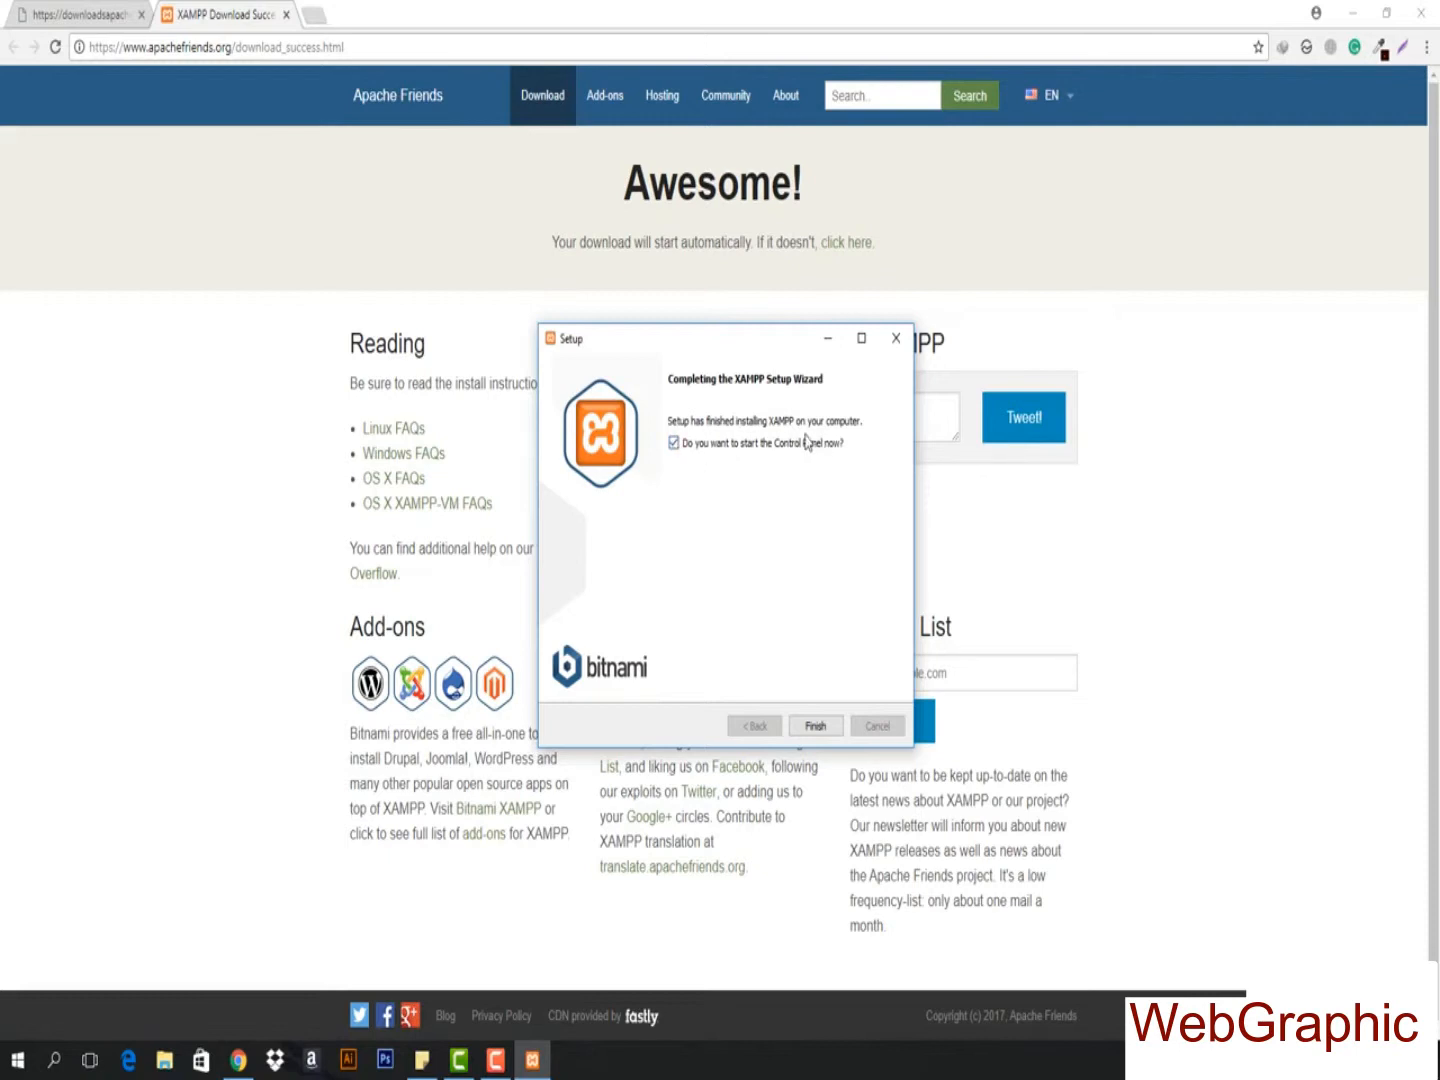
# - Finish the setup with the Control Panel set to start, and save English as its language
pyautogui.click(816, 726)
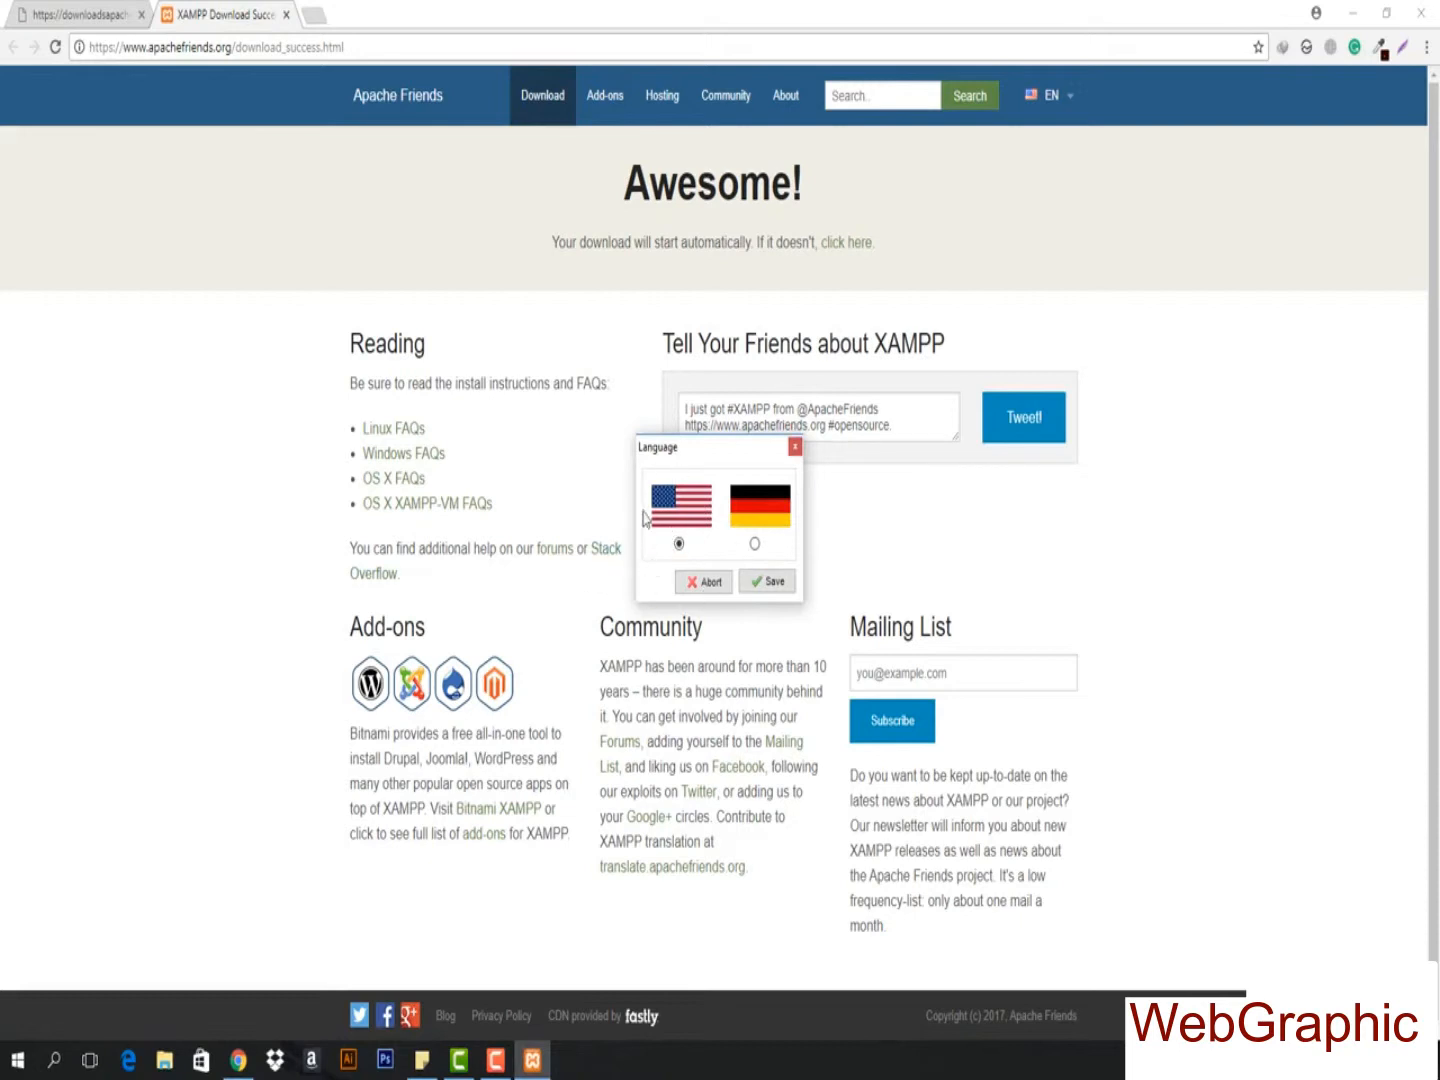
pyautogui.click(771, 582)
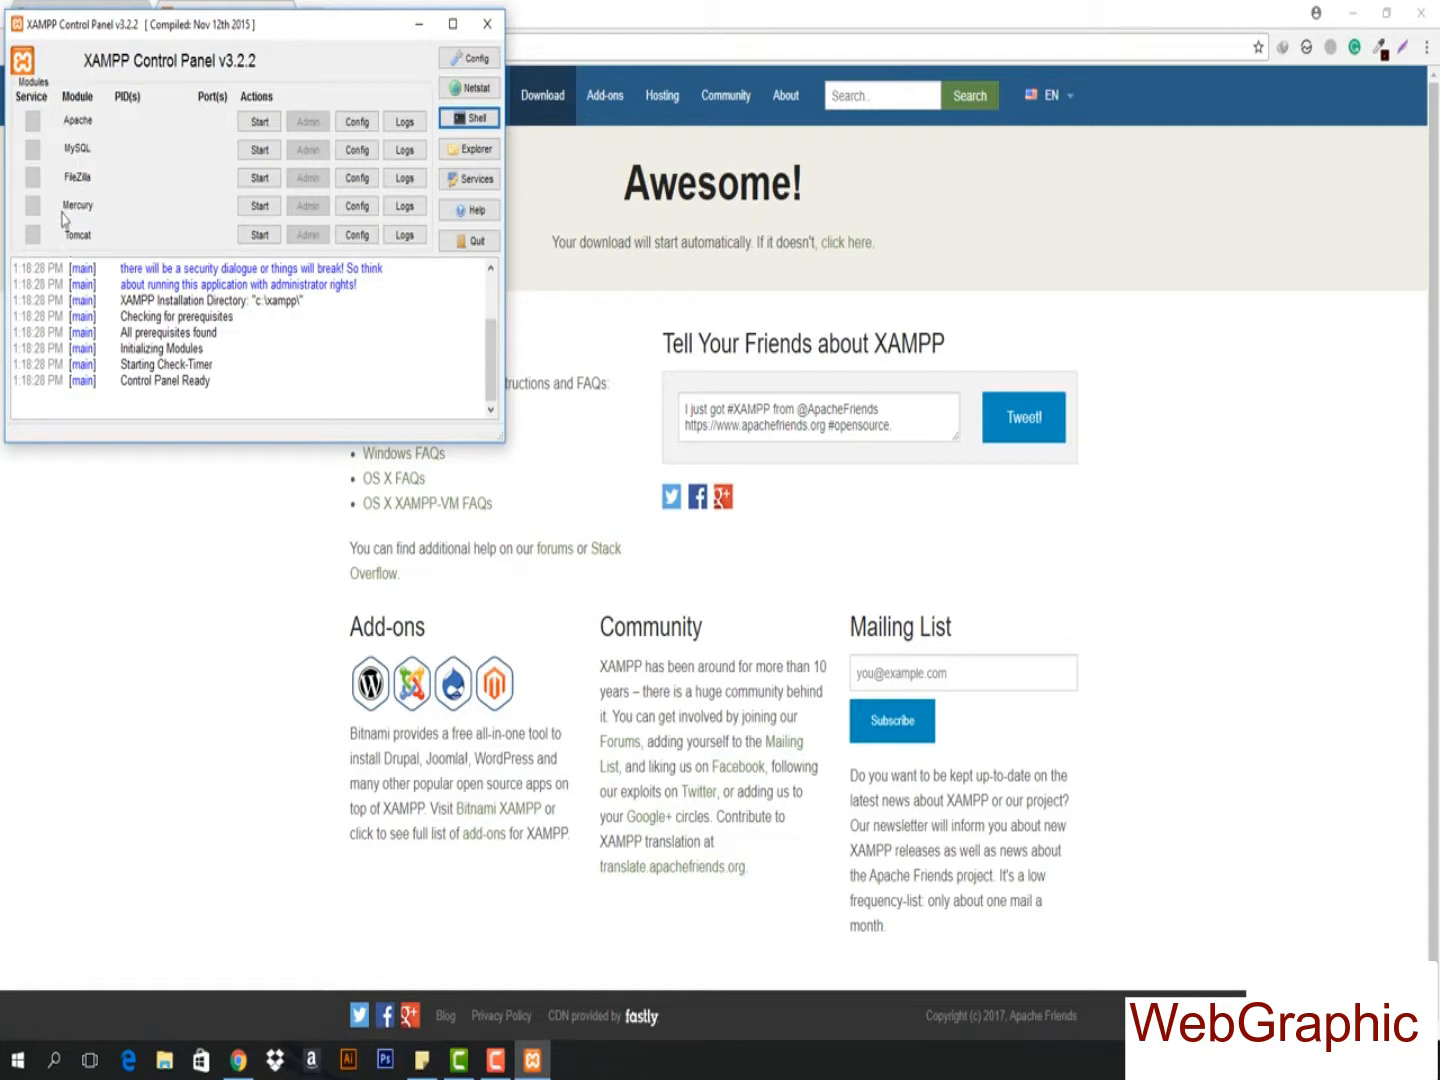
# - Start the Apache and MySQL modules in the XAMPP Control Panel
pyautogui.click(258, 122)
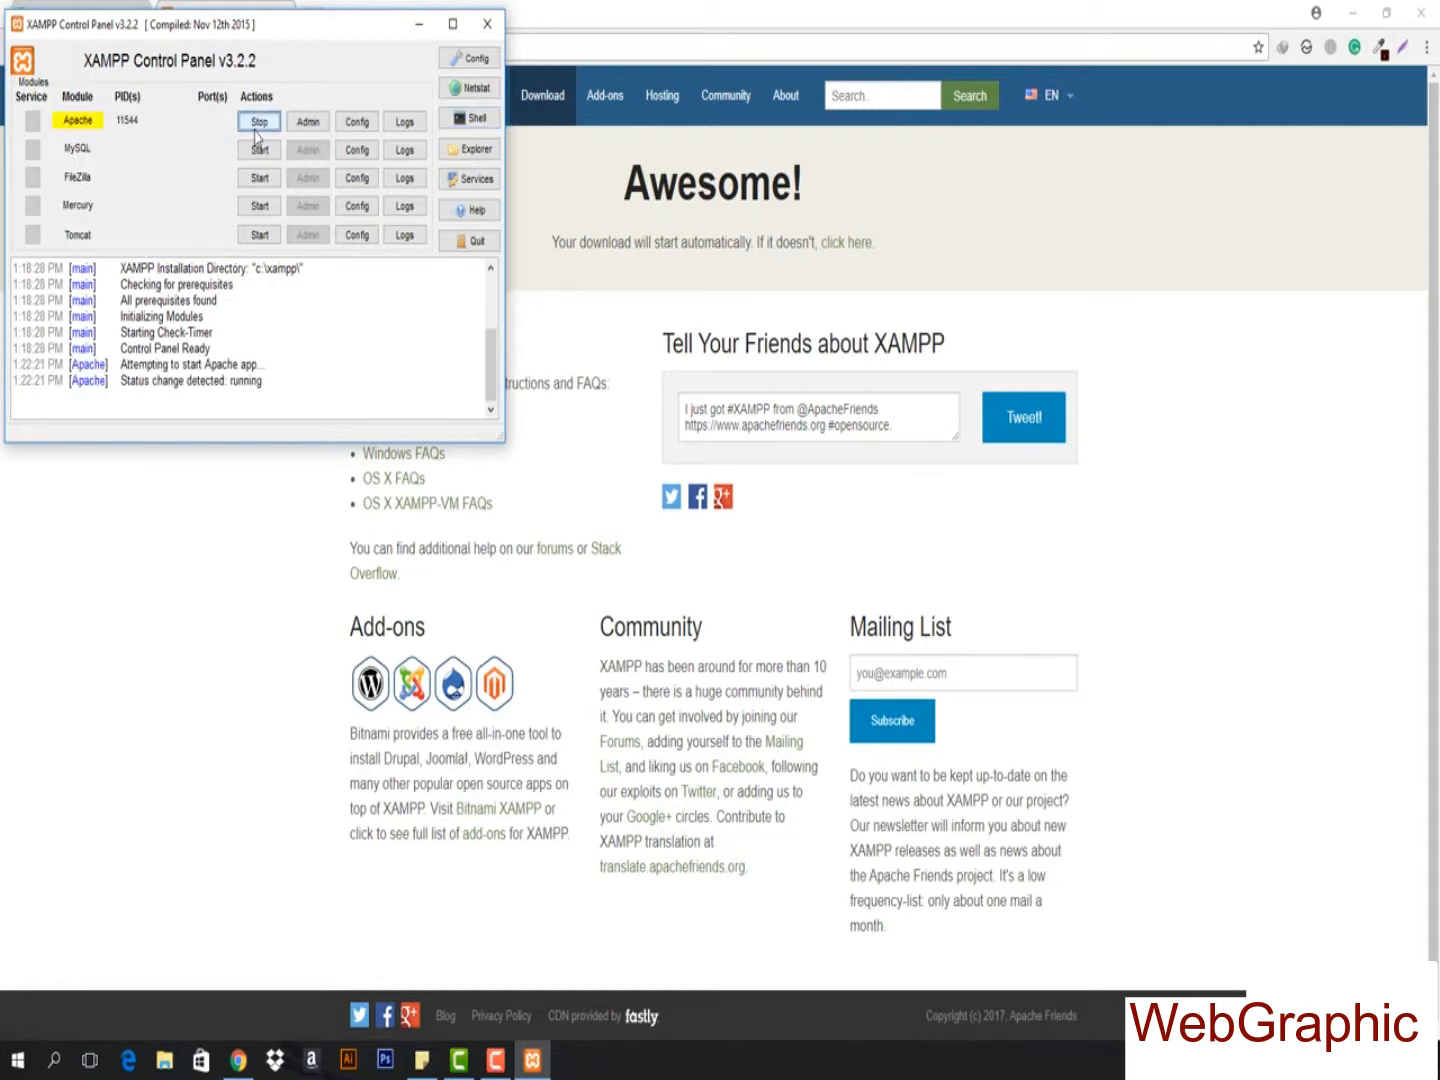
pyautogui.click(262, 149)
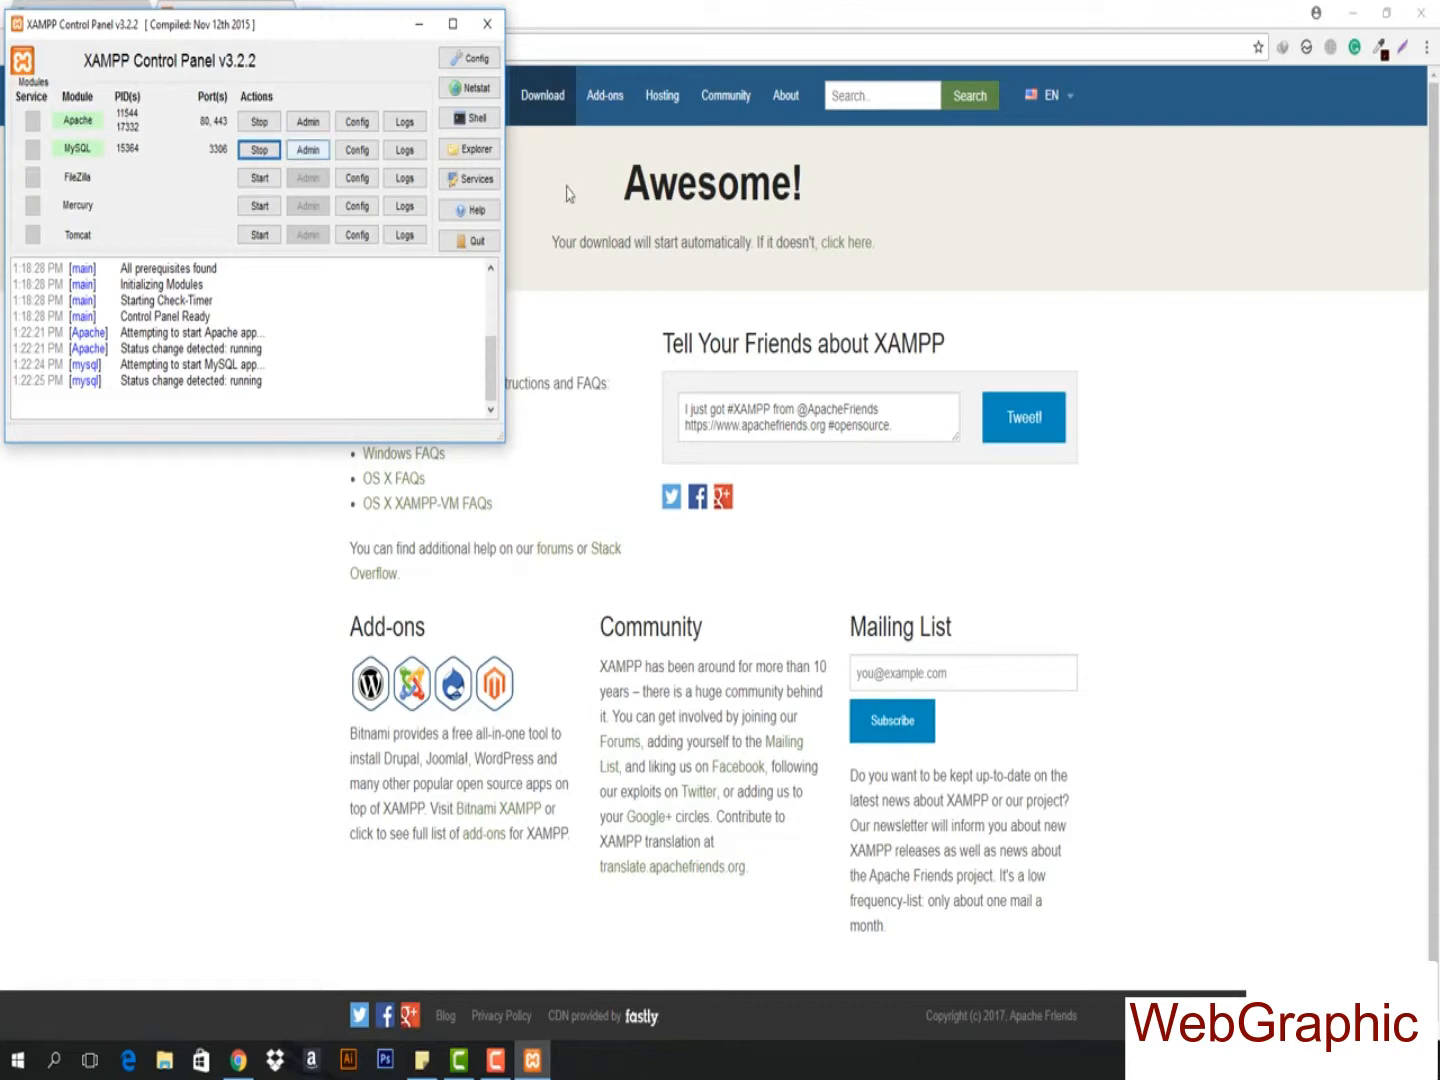
# - Open localhost in a new browser tab and look over the XAMPP welcome page
pyautogui.click(659, 185)
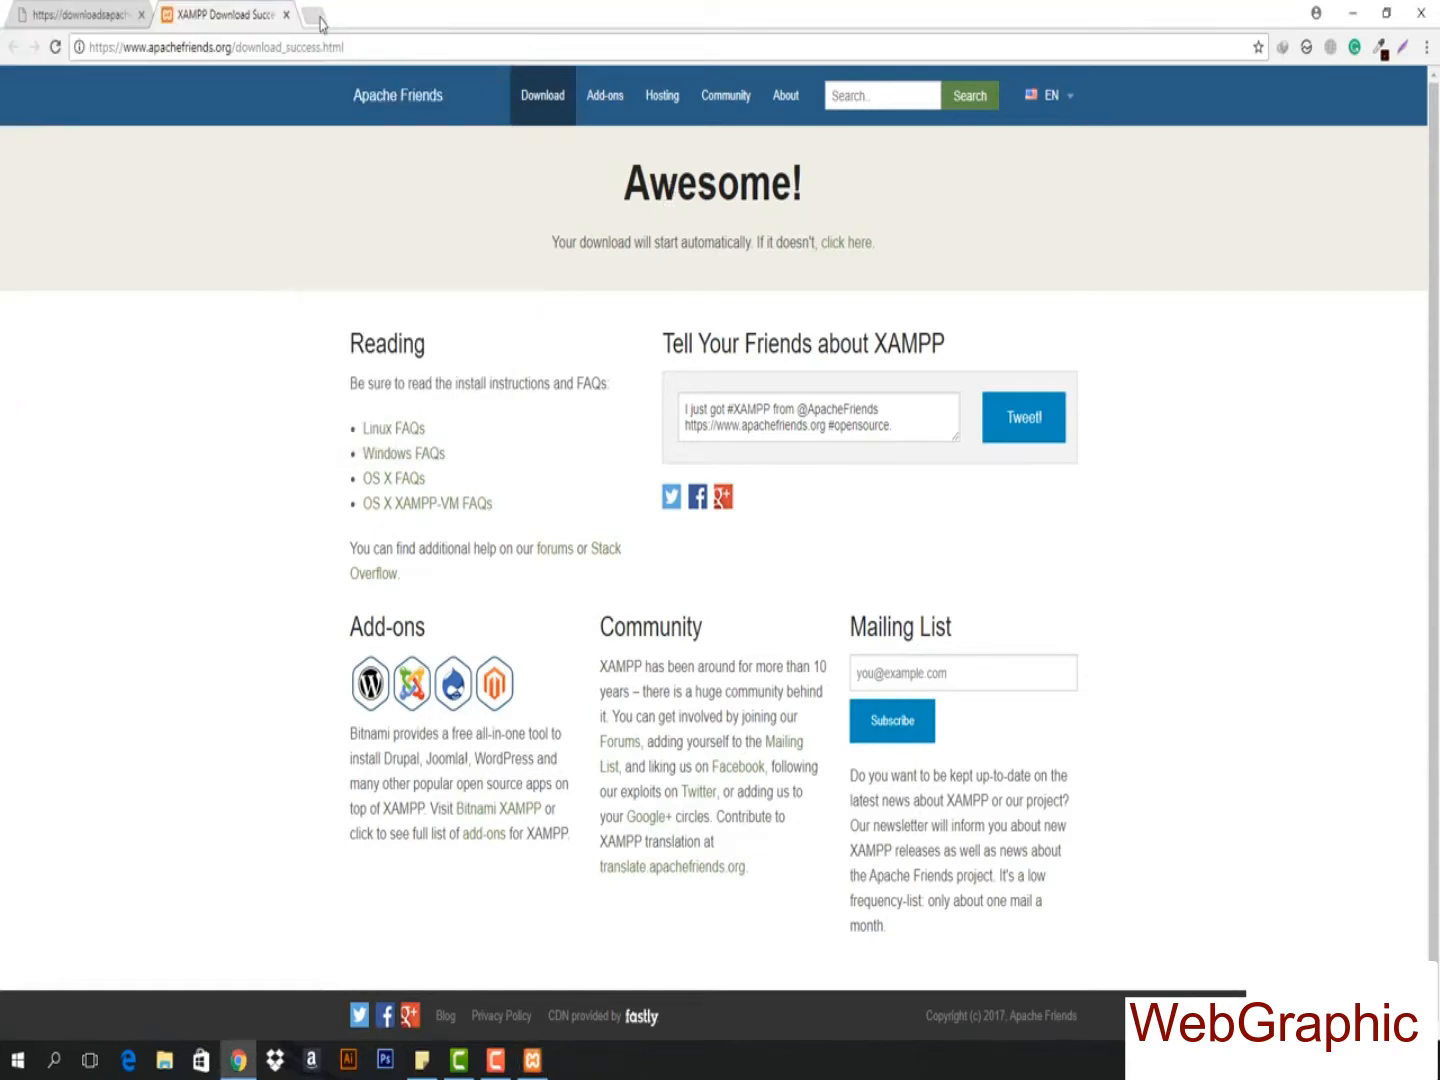
pyautogui.click(316, 16)
pyautogui.write('localg')
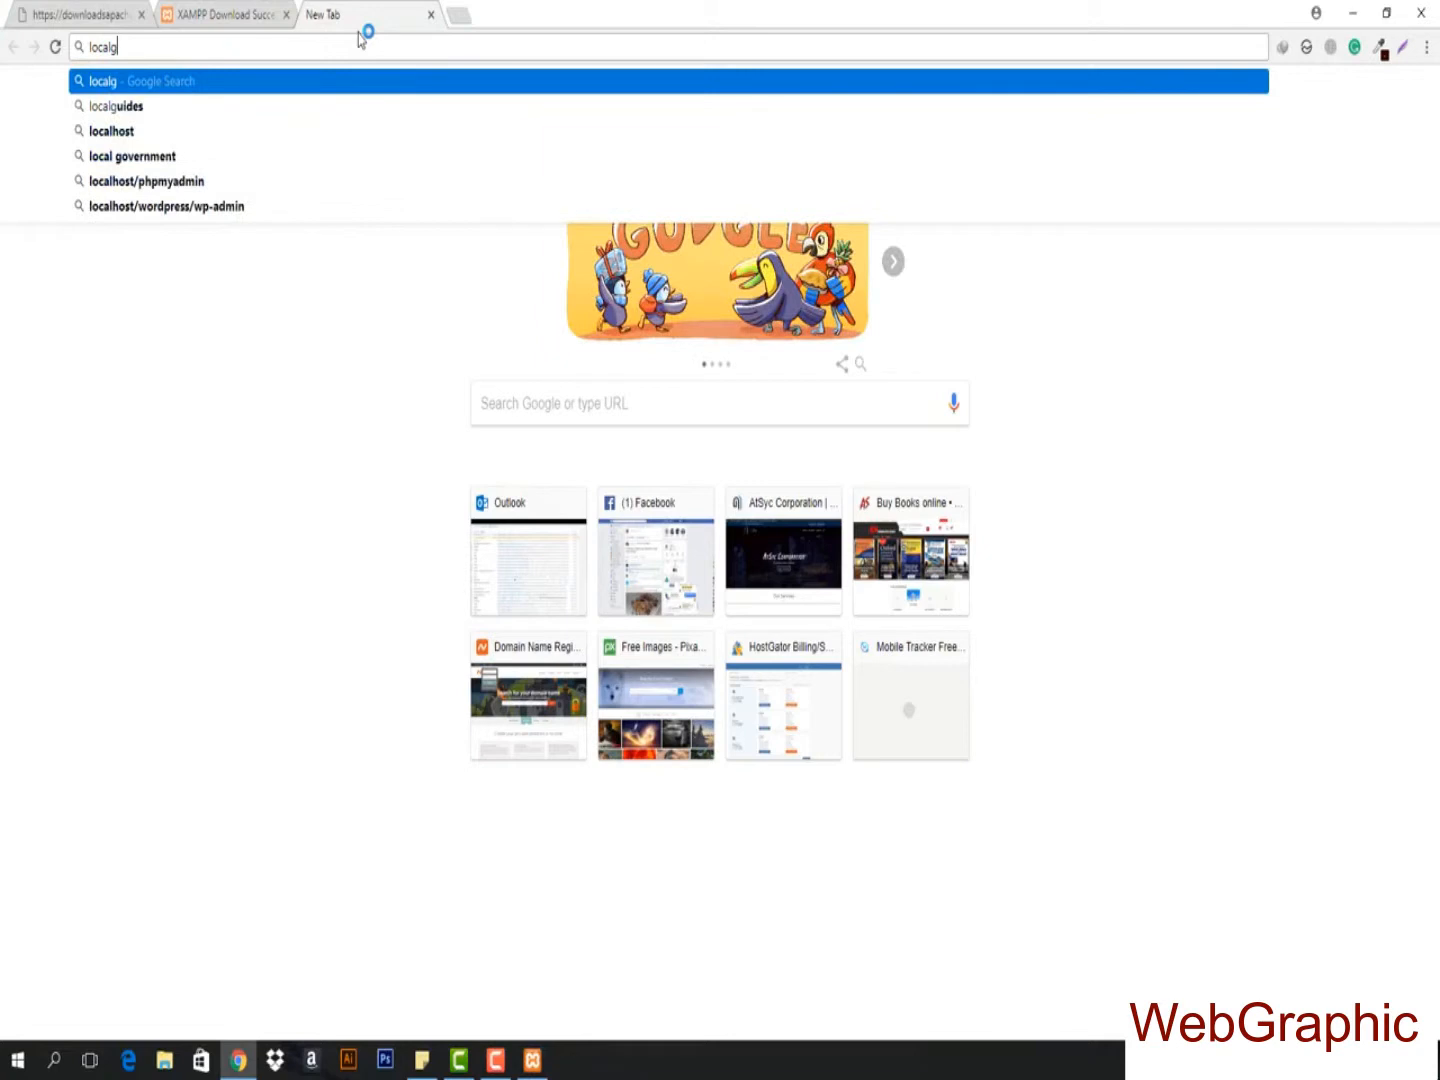
pyautogui.press('BackSpace')
pyautogui.write('h')
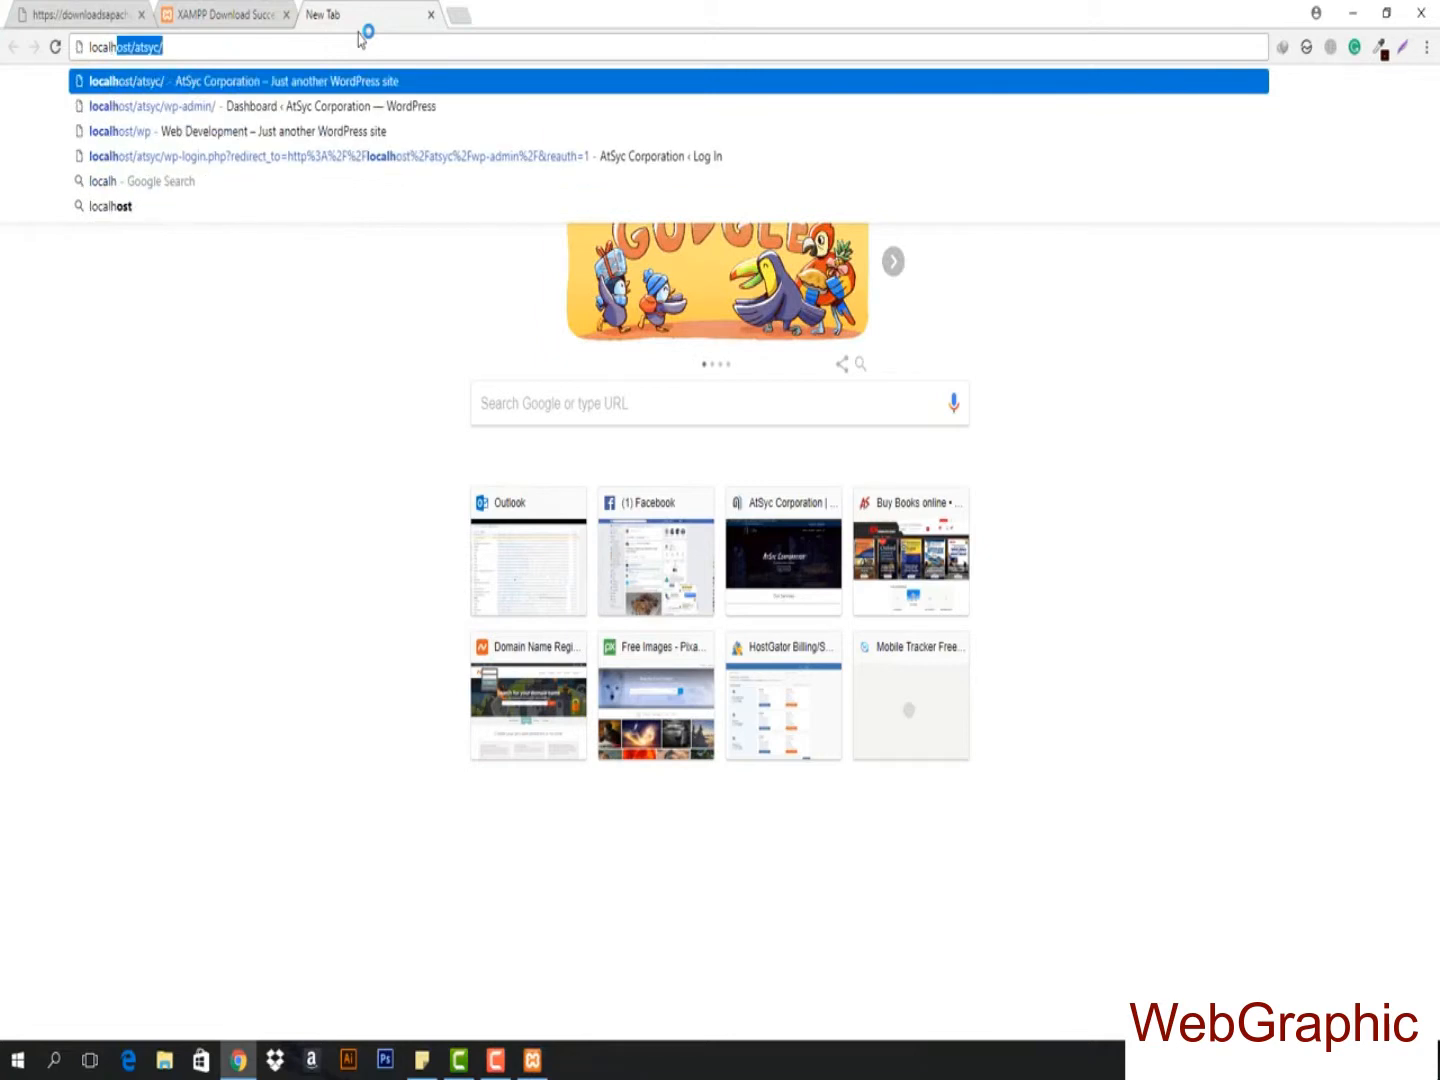
pyautogui.write('ost')
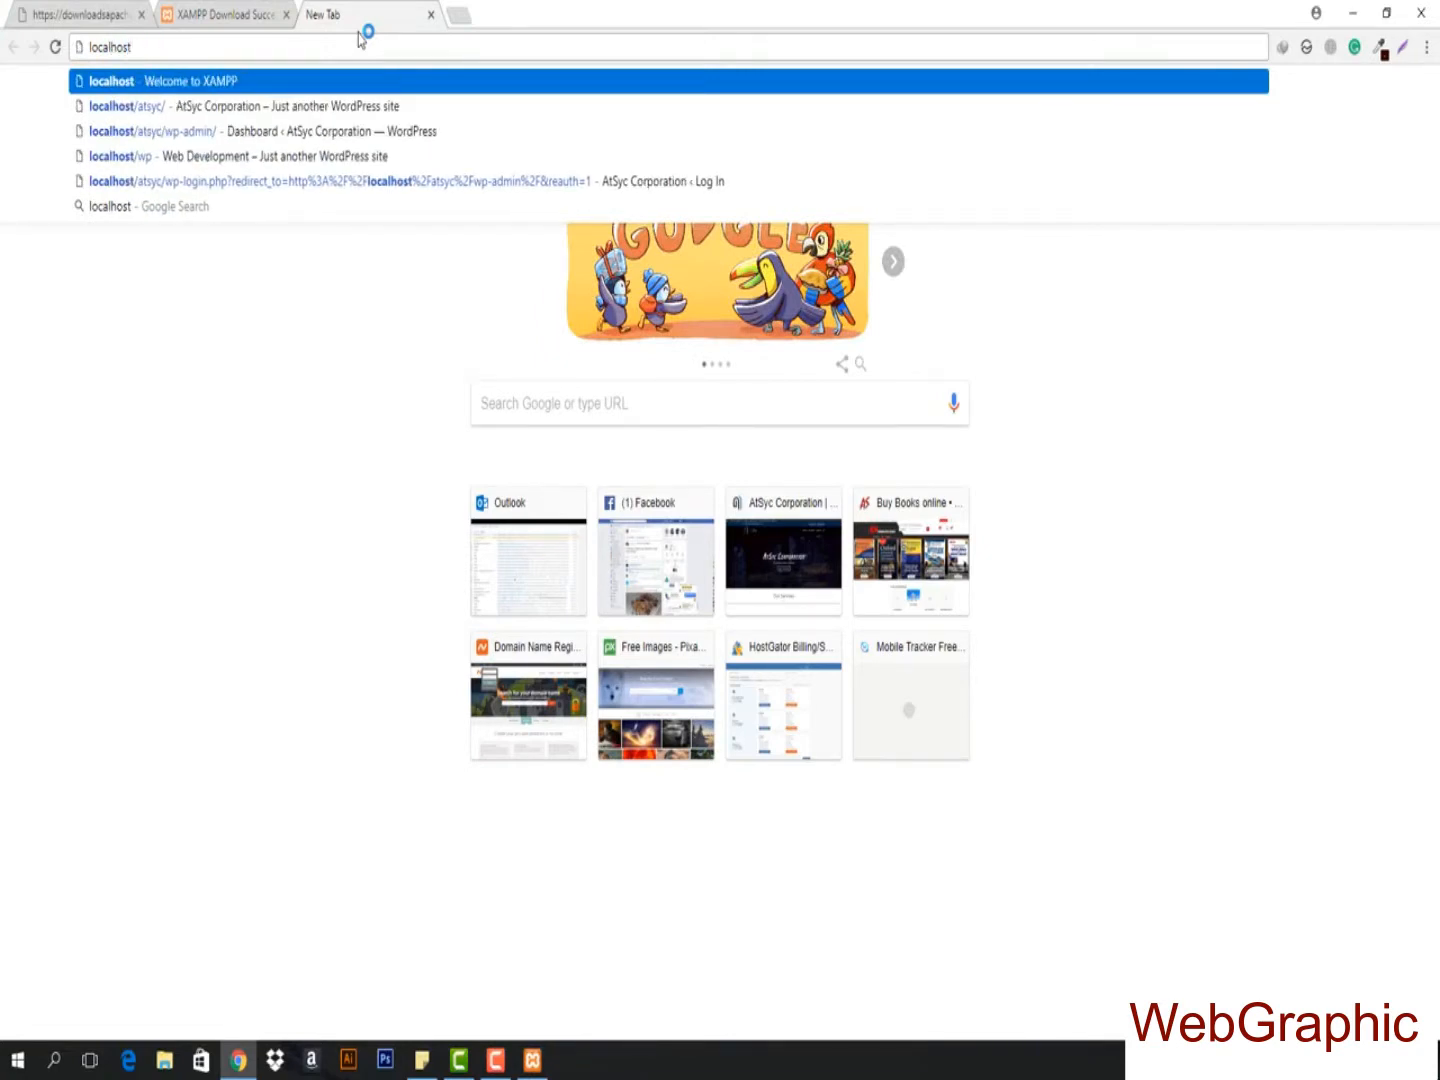
pyautogui.press('Return')
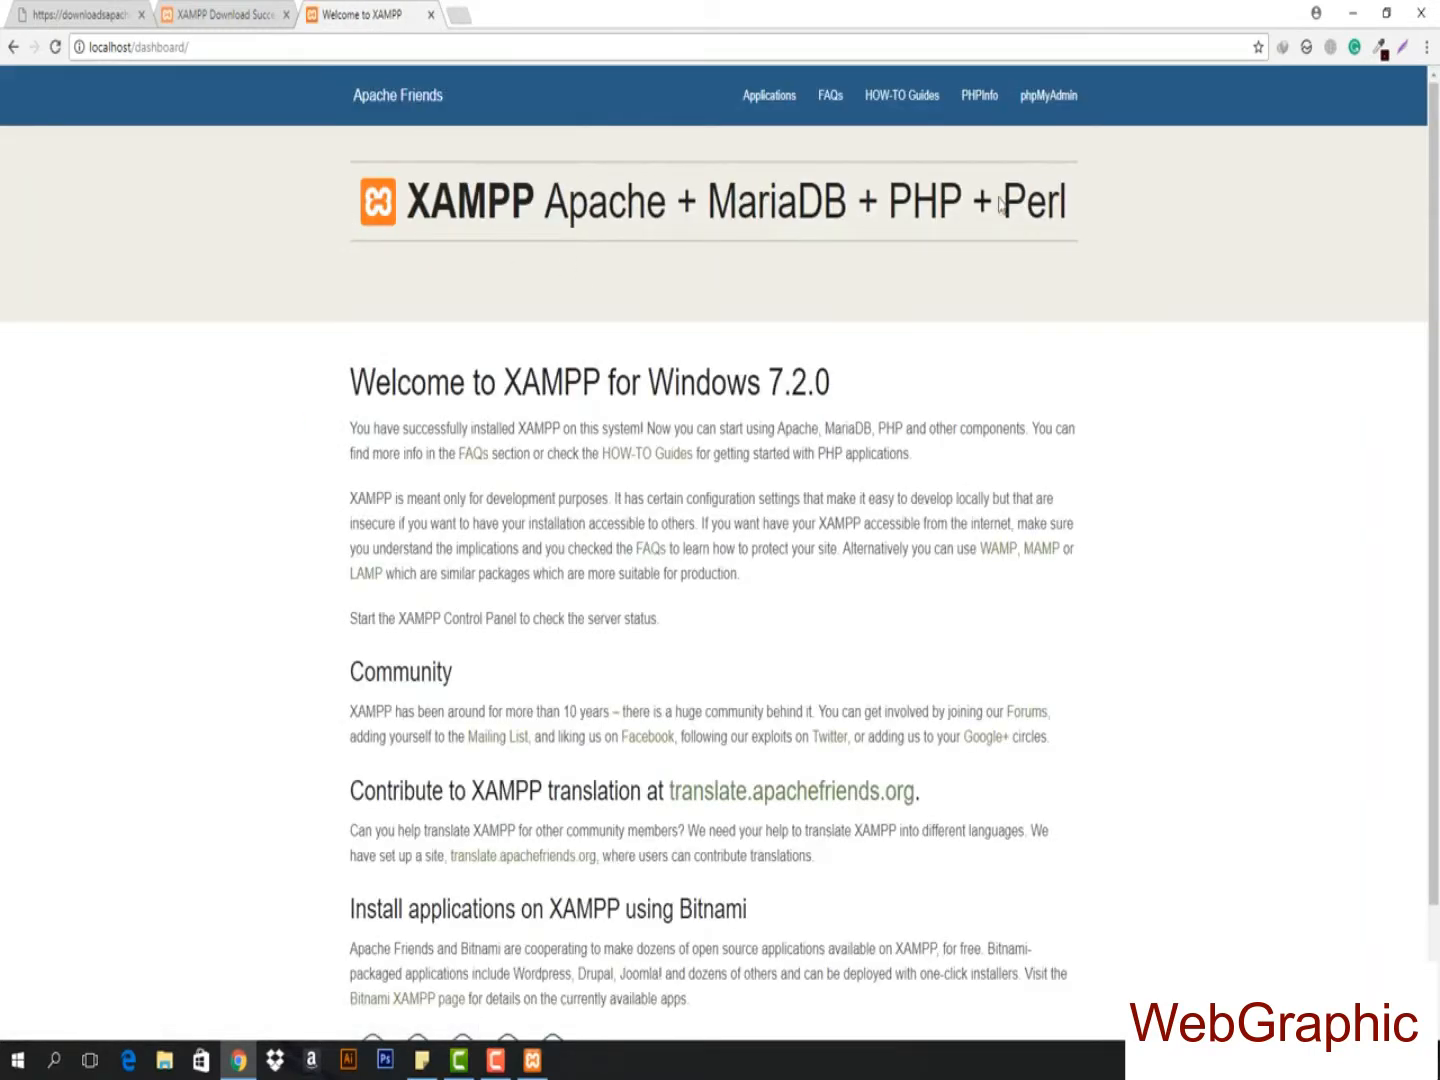
pyautogui.scroll(-2, 730, 520)
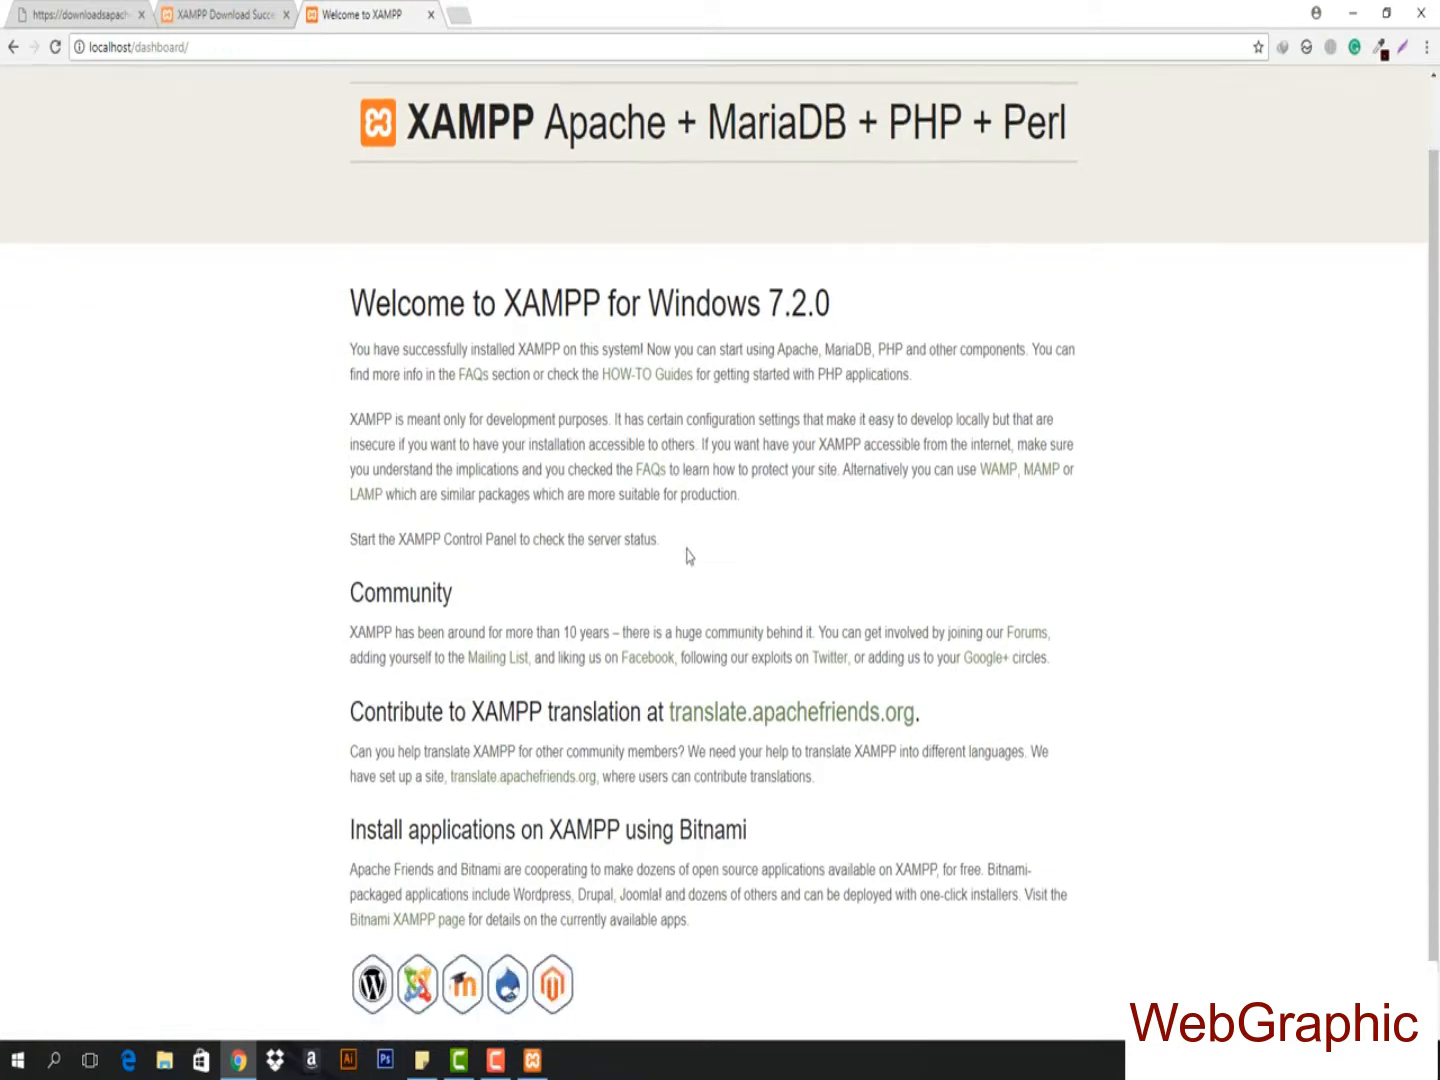
pyautogui.scroll(2, 492, 716)
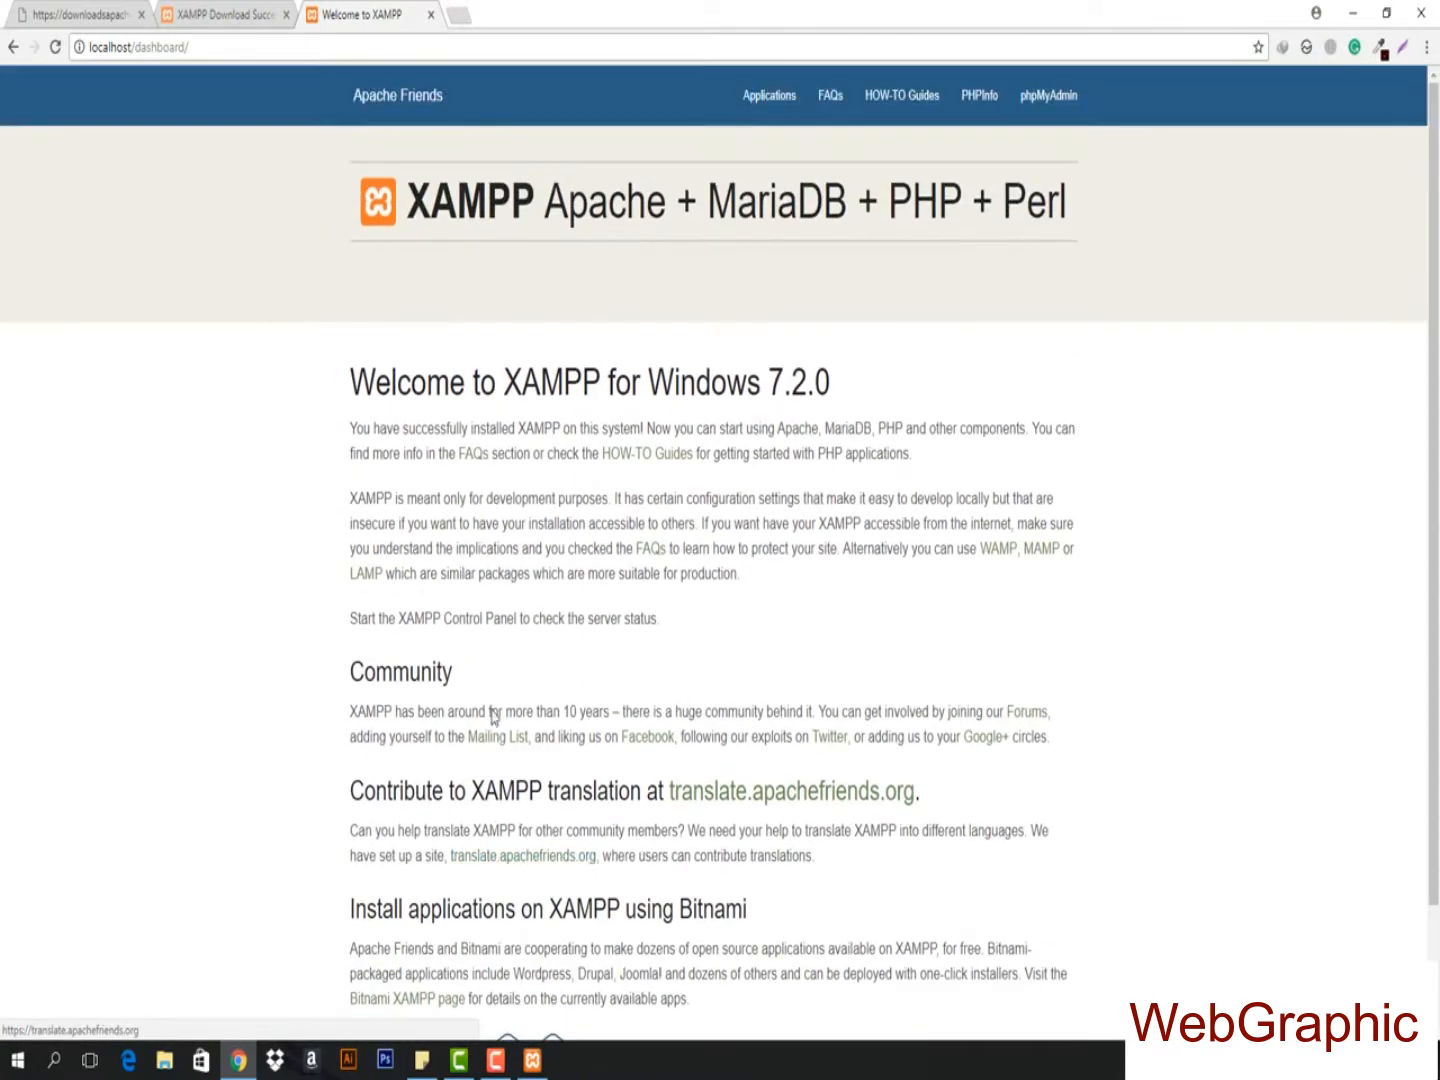
# - Stop the Apache module in the XAMPP Control Panel and return to the browser
pyautogui.click(532, 1060)
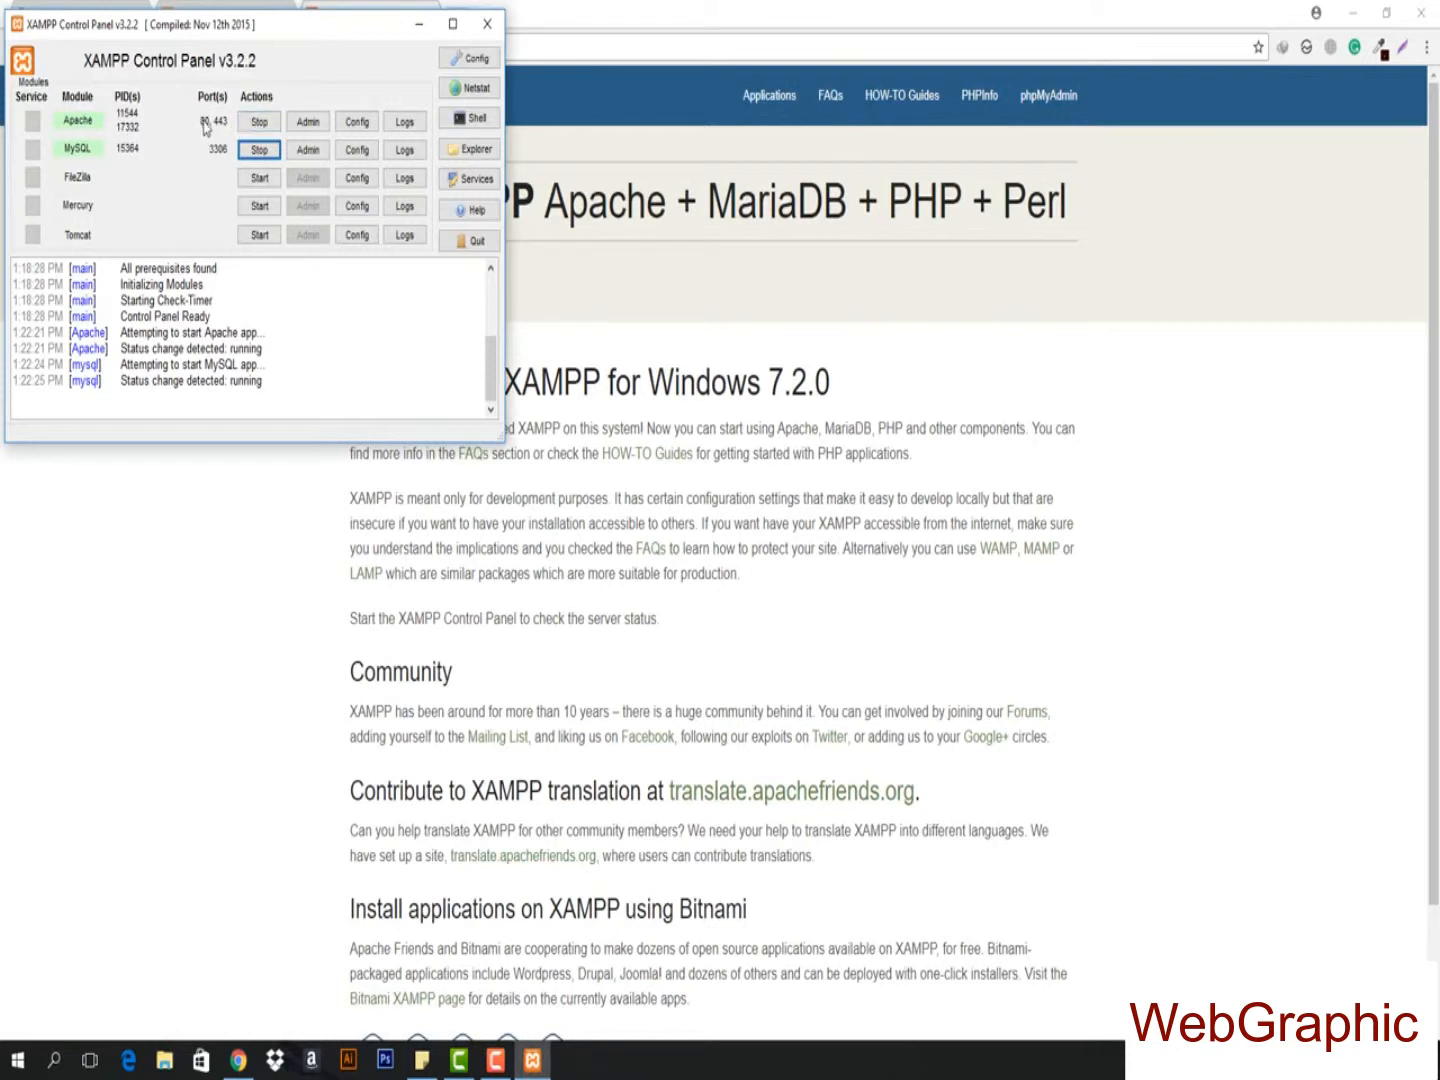
pyautogui.click(260, 125)
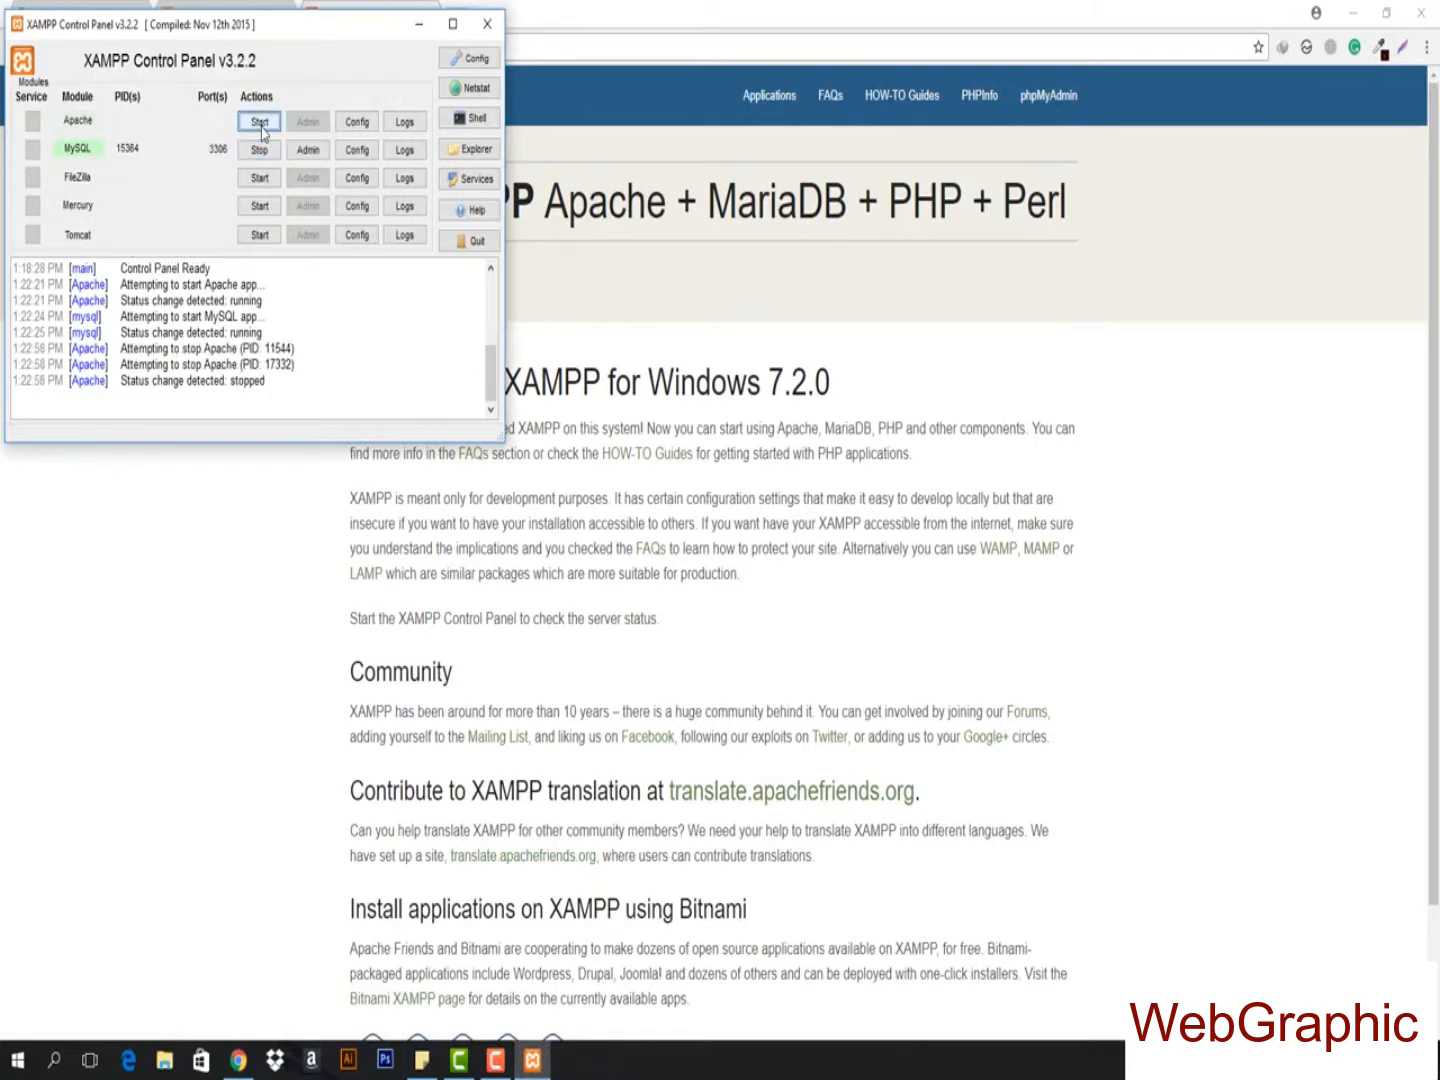
pyautogui.click(590, 193)
# - Load localhost again in the same tab, without the dashboard path, to test it with Apache stopped
pyautogui.click(355, 44)
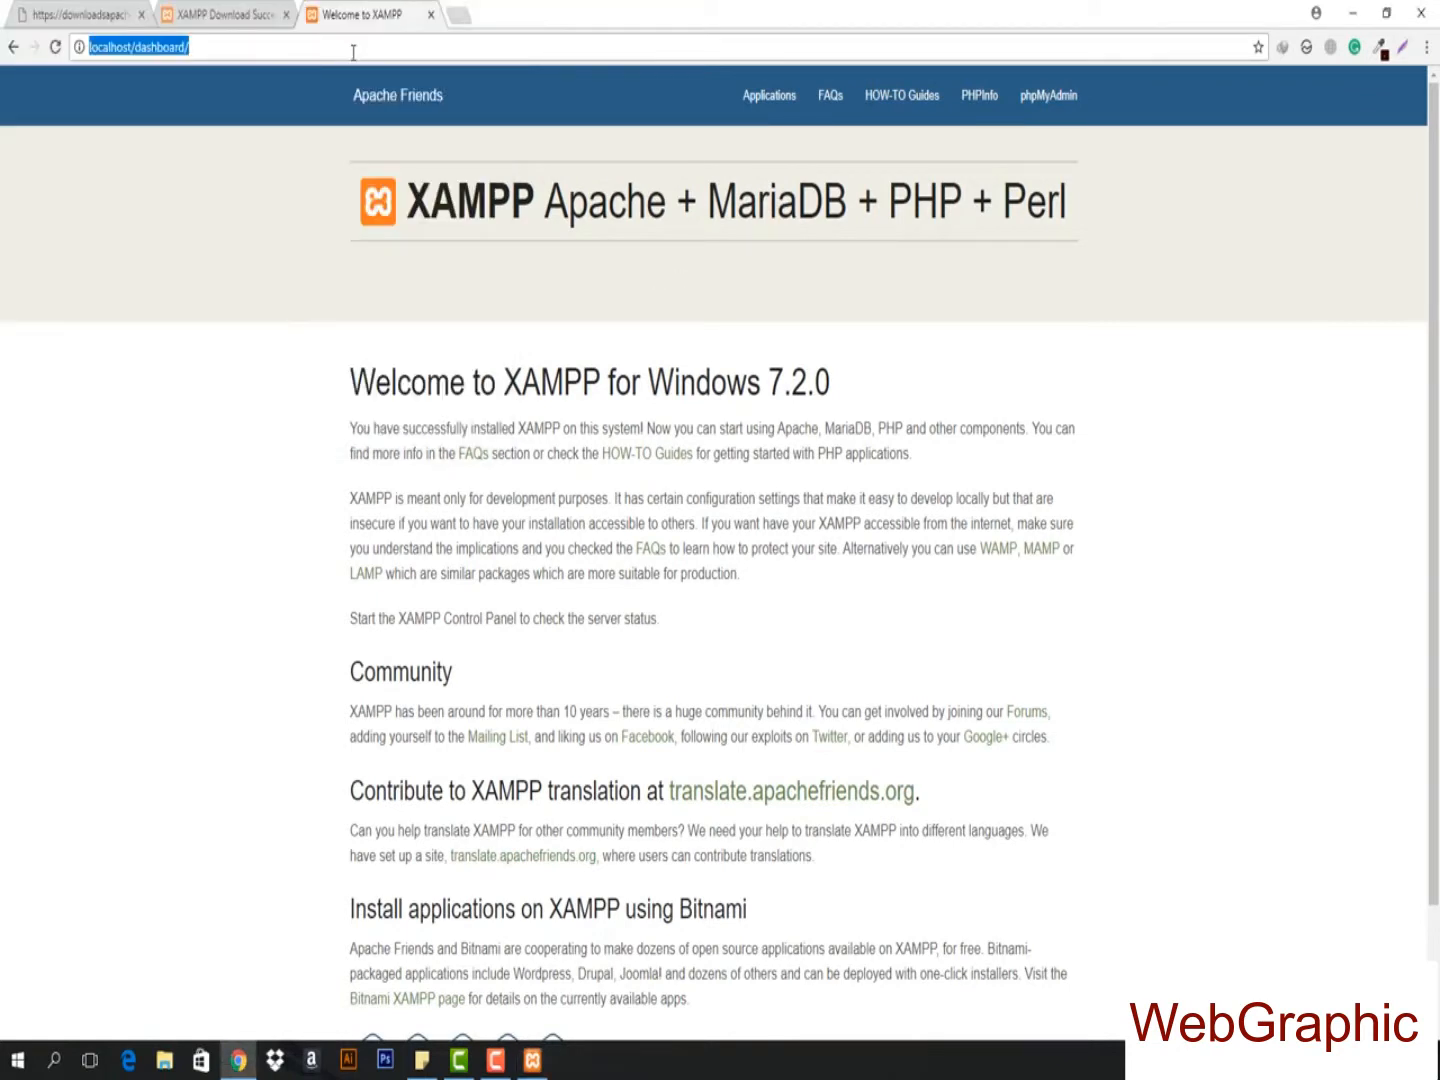
pyautogui.click(353, 49)
pyautogui.press('BackSpace')
pyautogui.press('BackSpace')
pyautogui.press('BackSpace')
pyautogui.press('BackSpace')
pyautogui.press('BackSpace')
pyautogui.press('BackSpace')
pyautogui.press('BackSpace')
pyautogui.press('BackSpace')
pyautogui.press('BackSpace')
pyautogui.press('BackSpace')
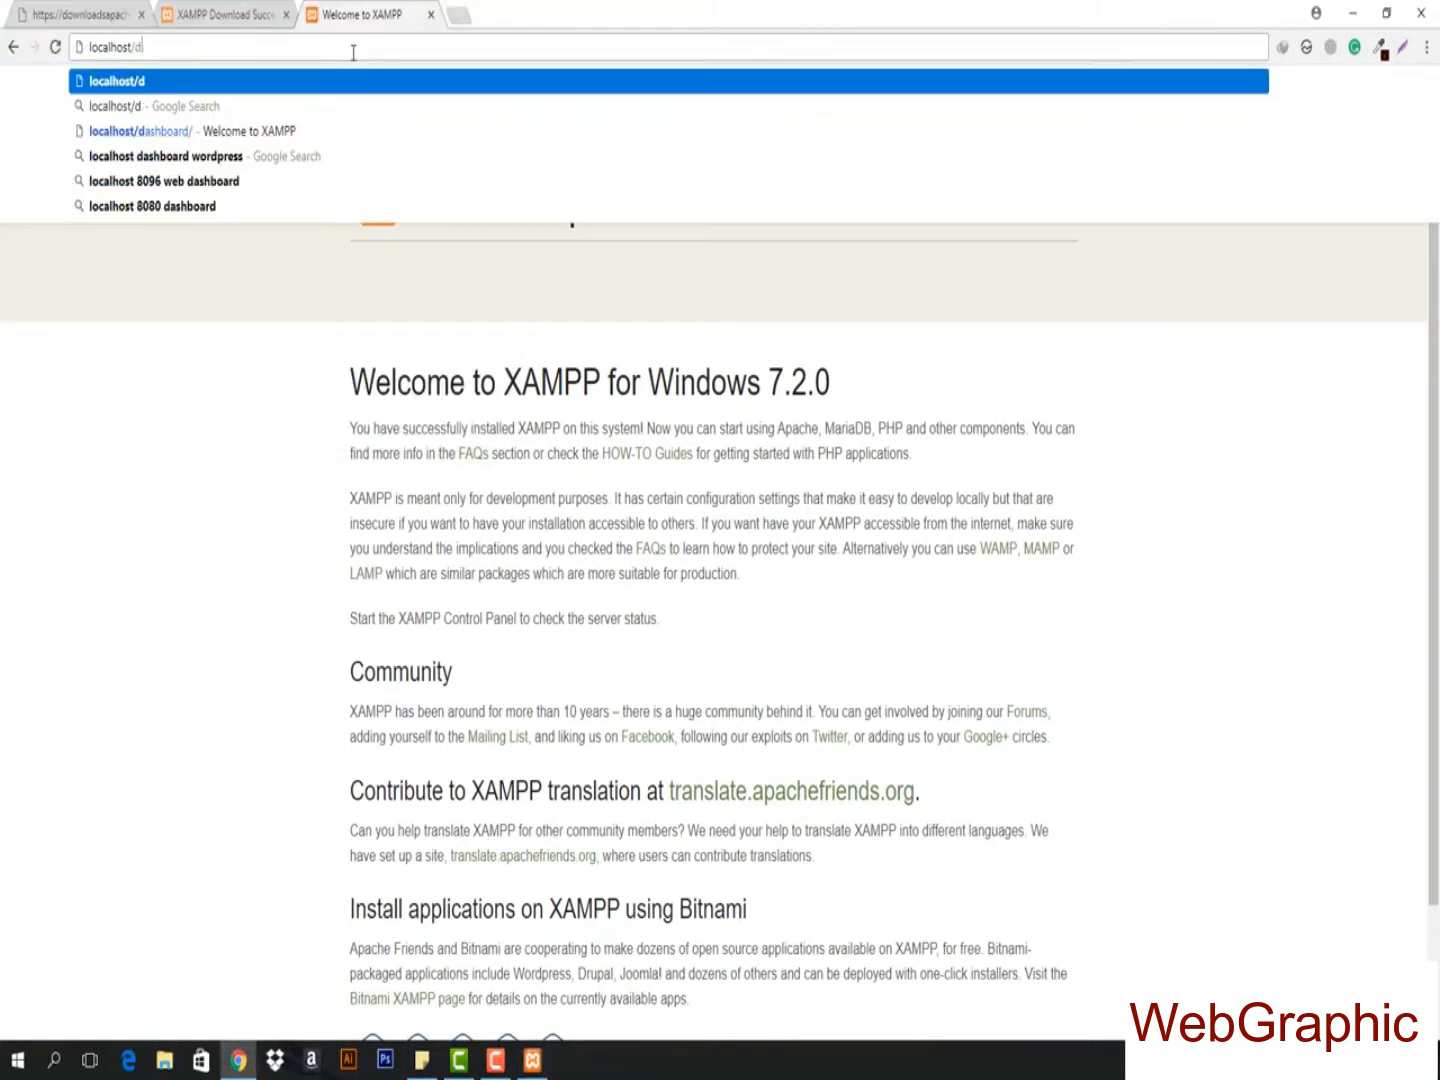
pyautogui.press('Return')
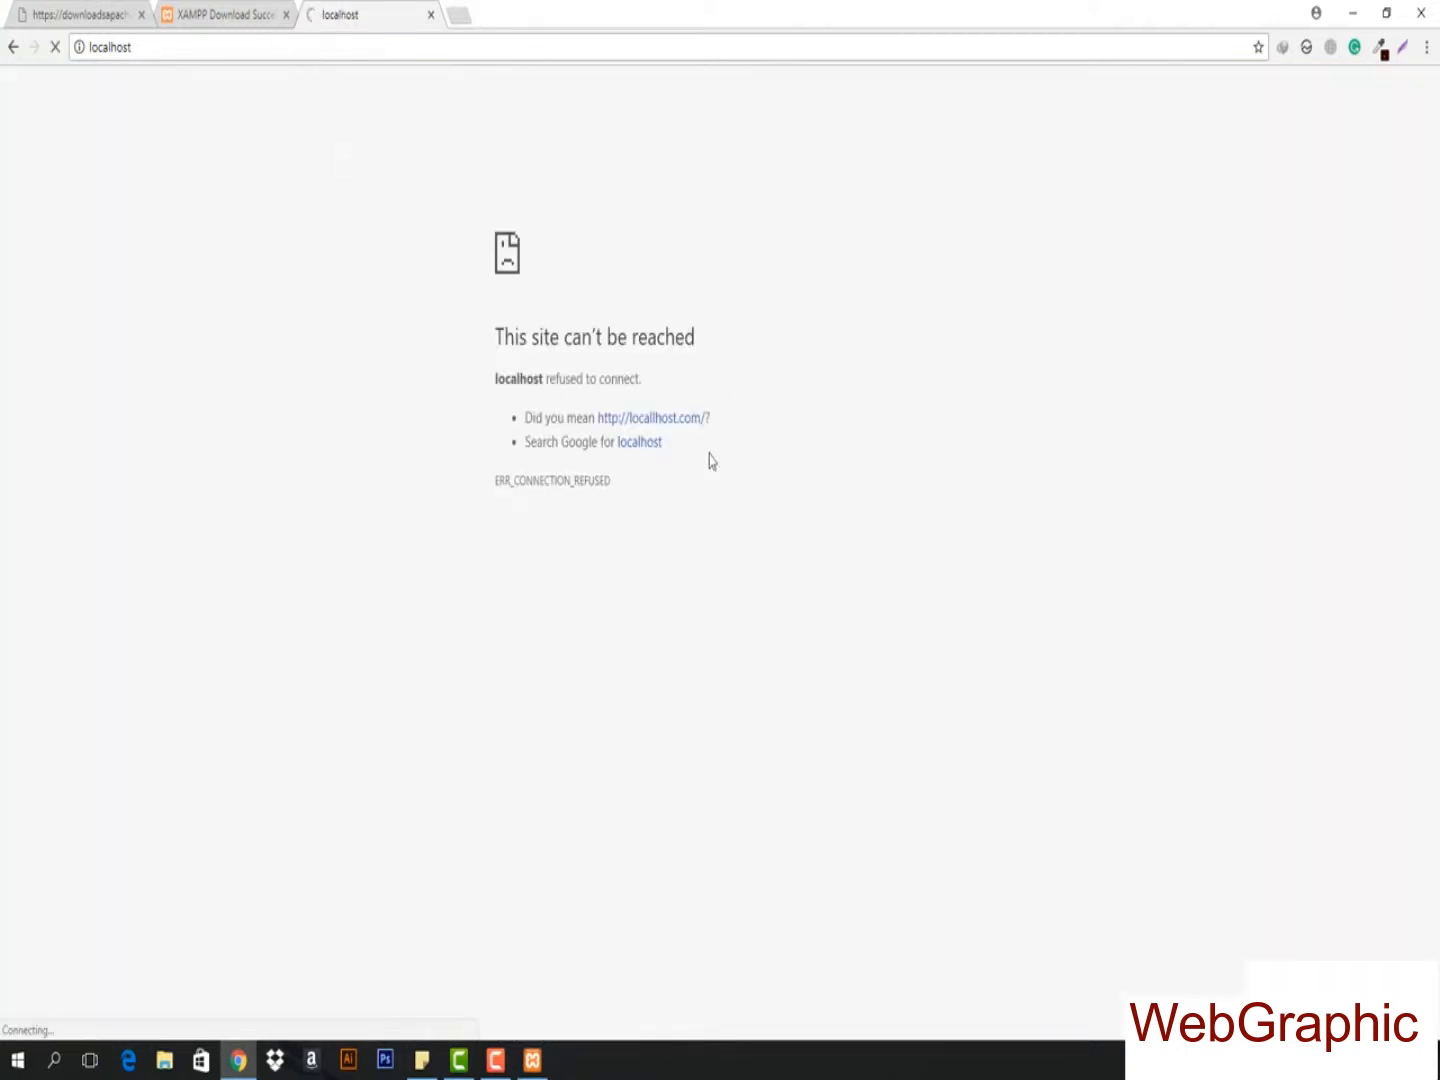
# - Start the Apache module again in the XAMPP Control Panel
pyautogui.click(532, 1060)
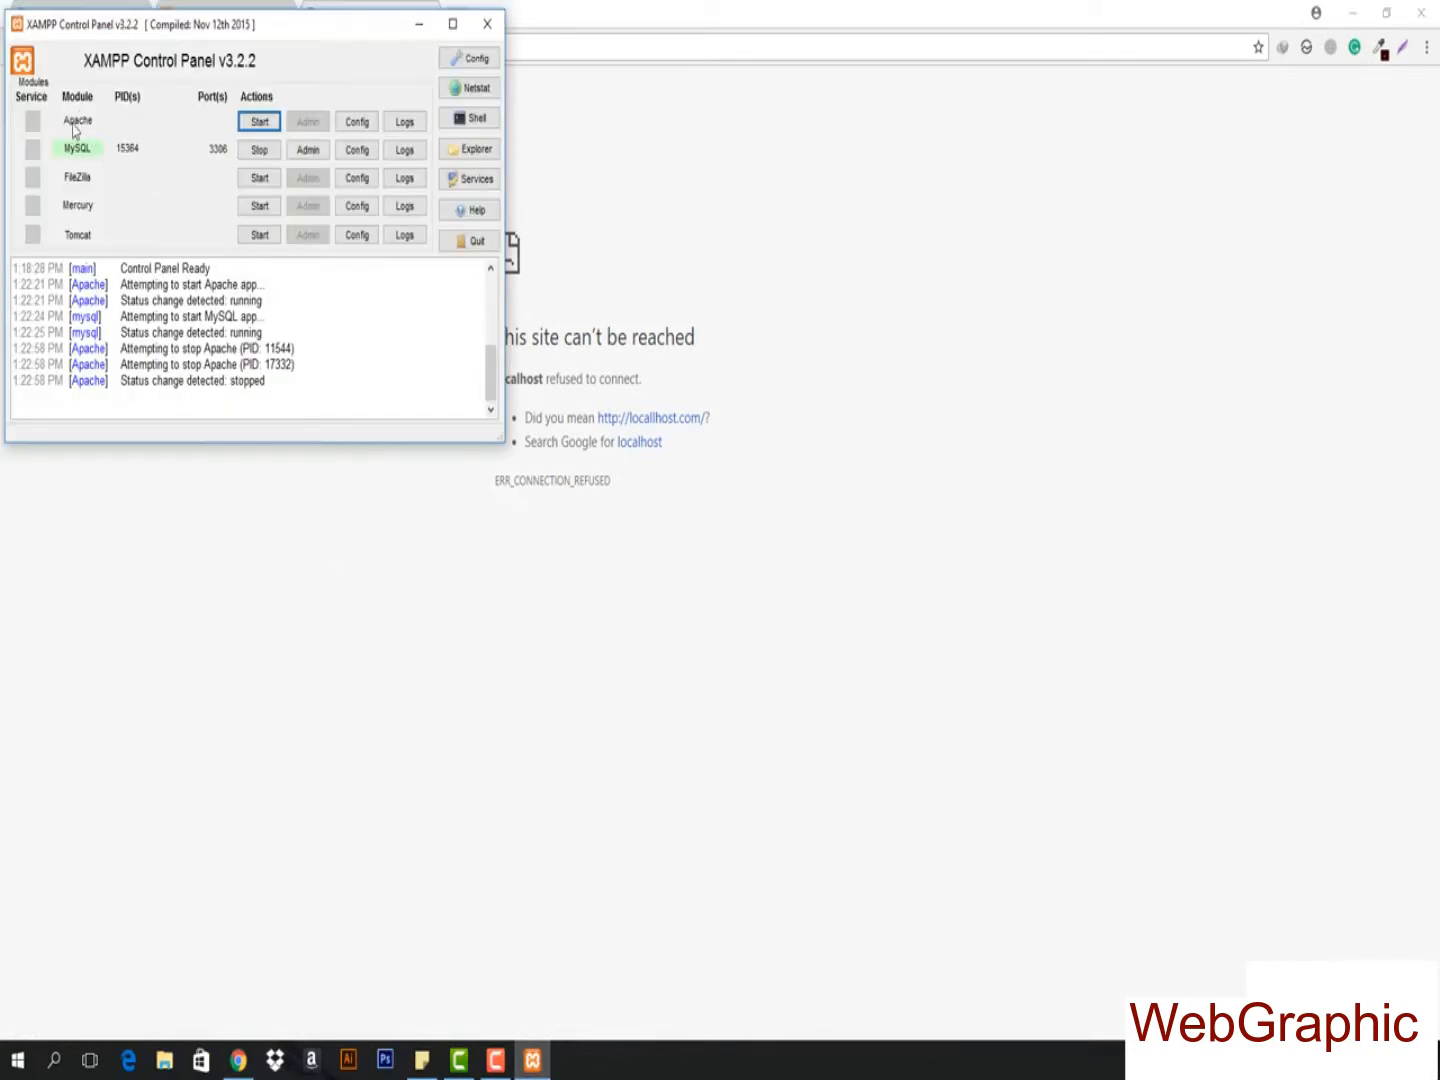
pyautogui.click(259, 122)
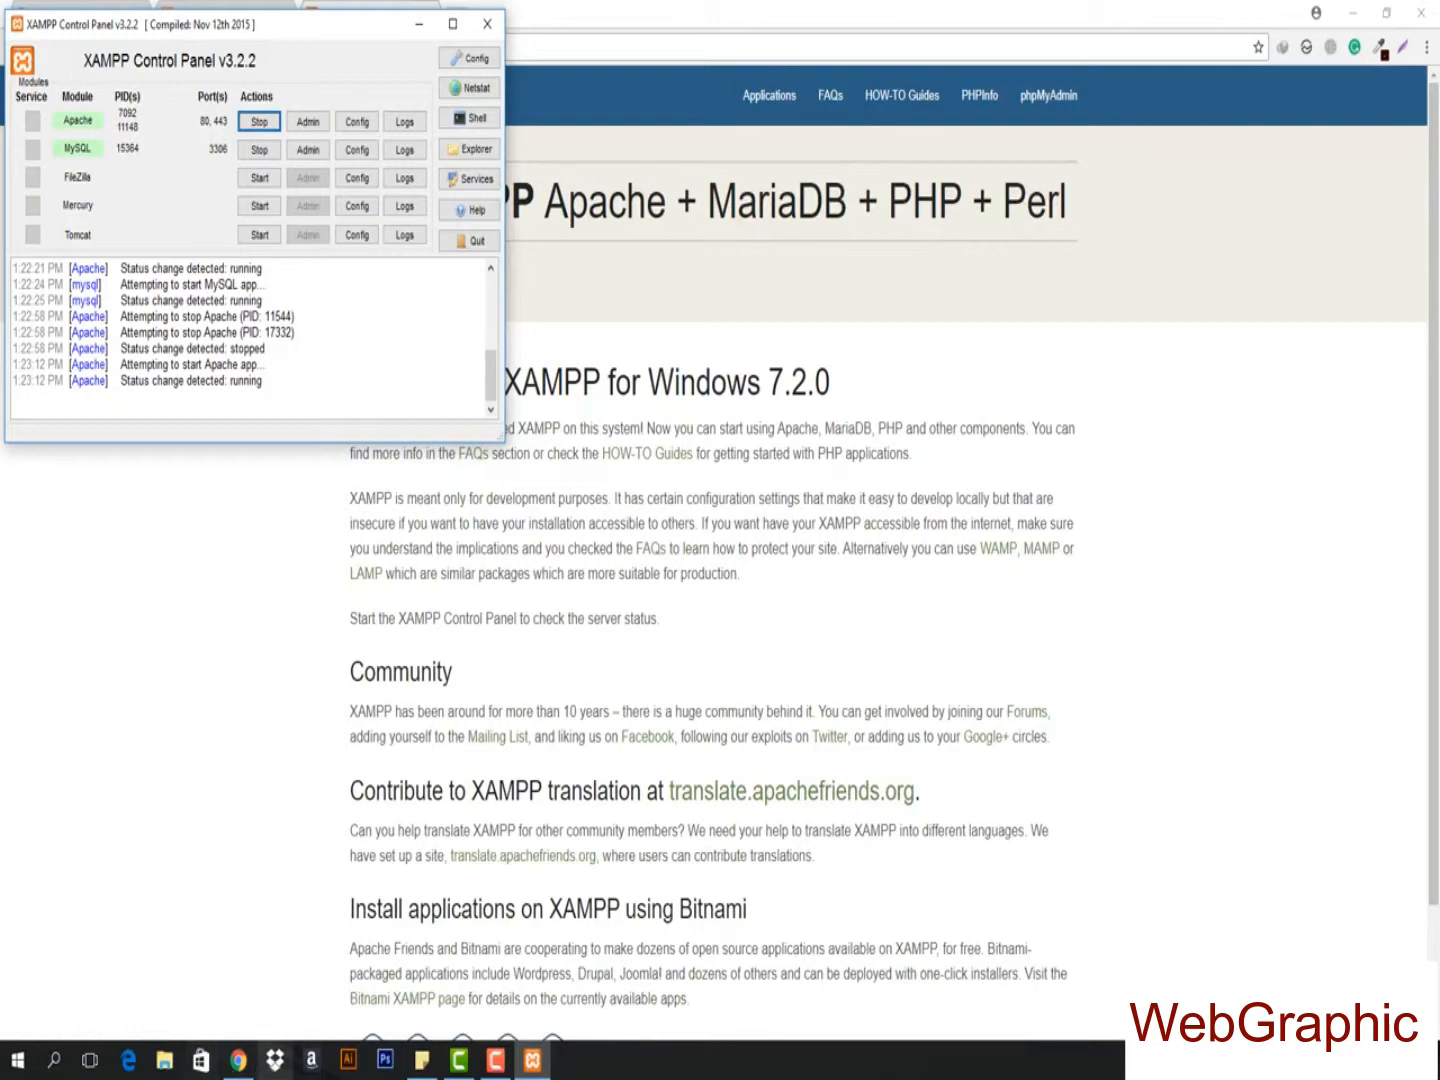
# - Open the C:\xampp\apache\conf folder in File Explorer
pyautogui.click(165, 1068)
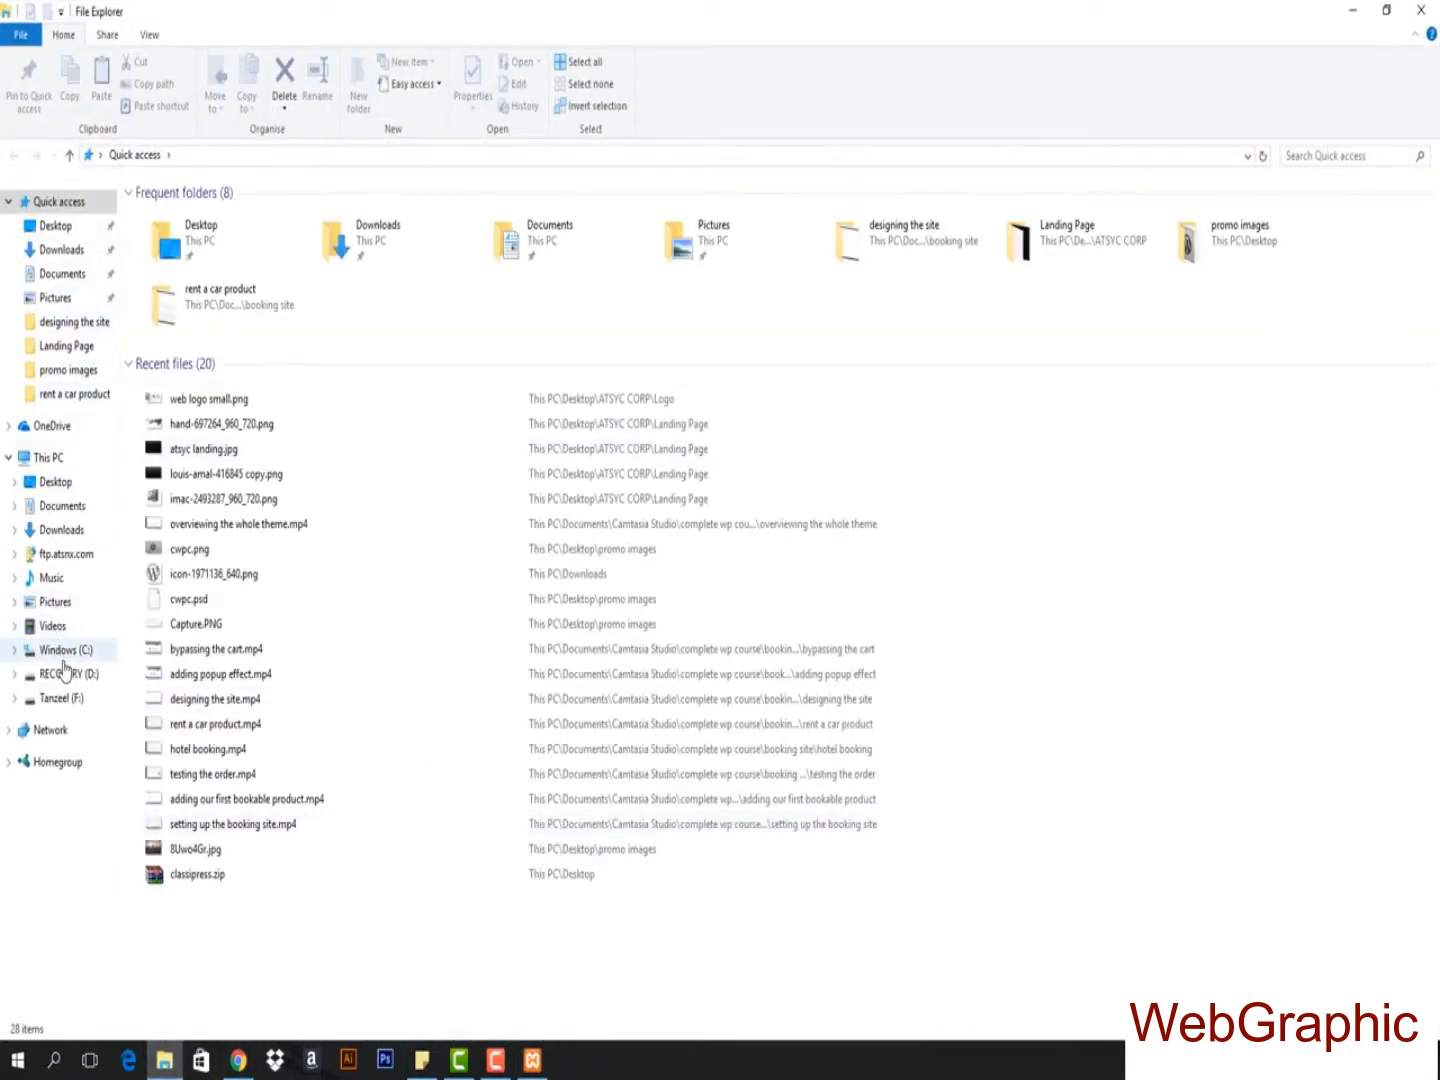
pyautogui.click(62, 651)
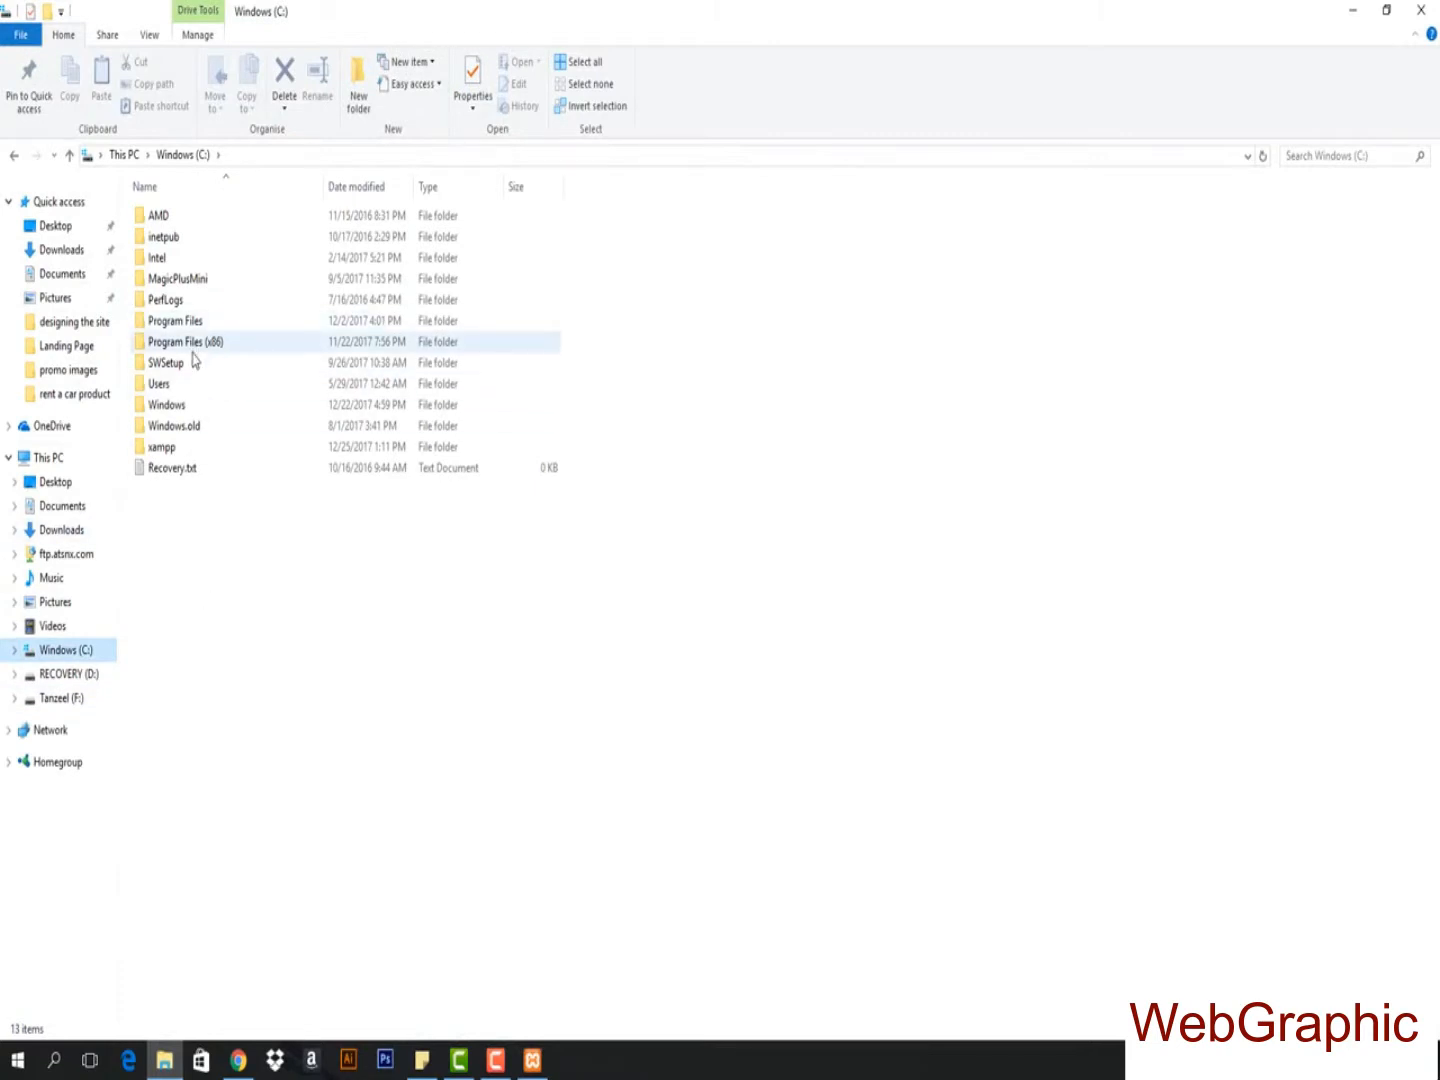
pyautogui.click(171, 448)
pyautogui.doubleClick(171, 448)
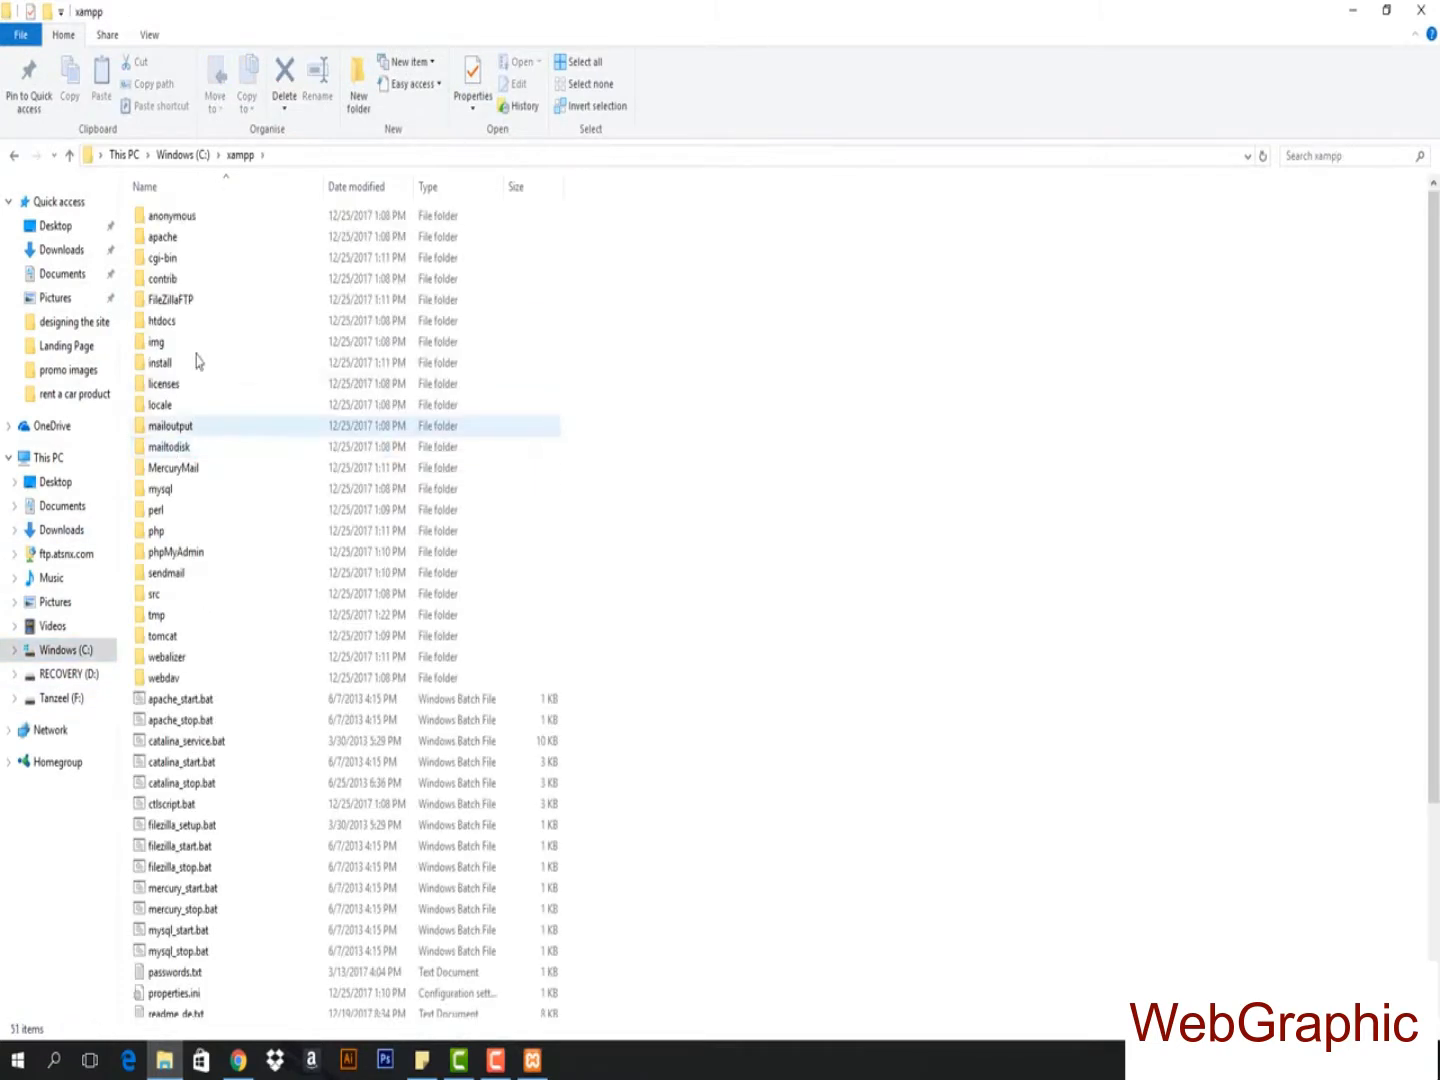
pyautogui.doubleClick(184, 248)
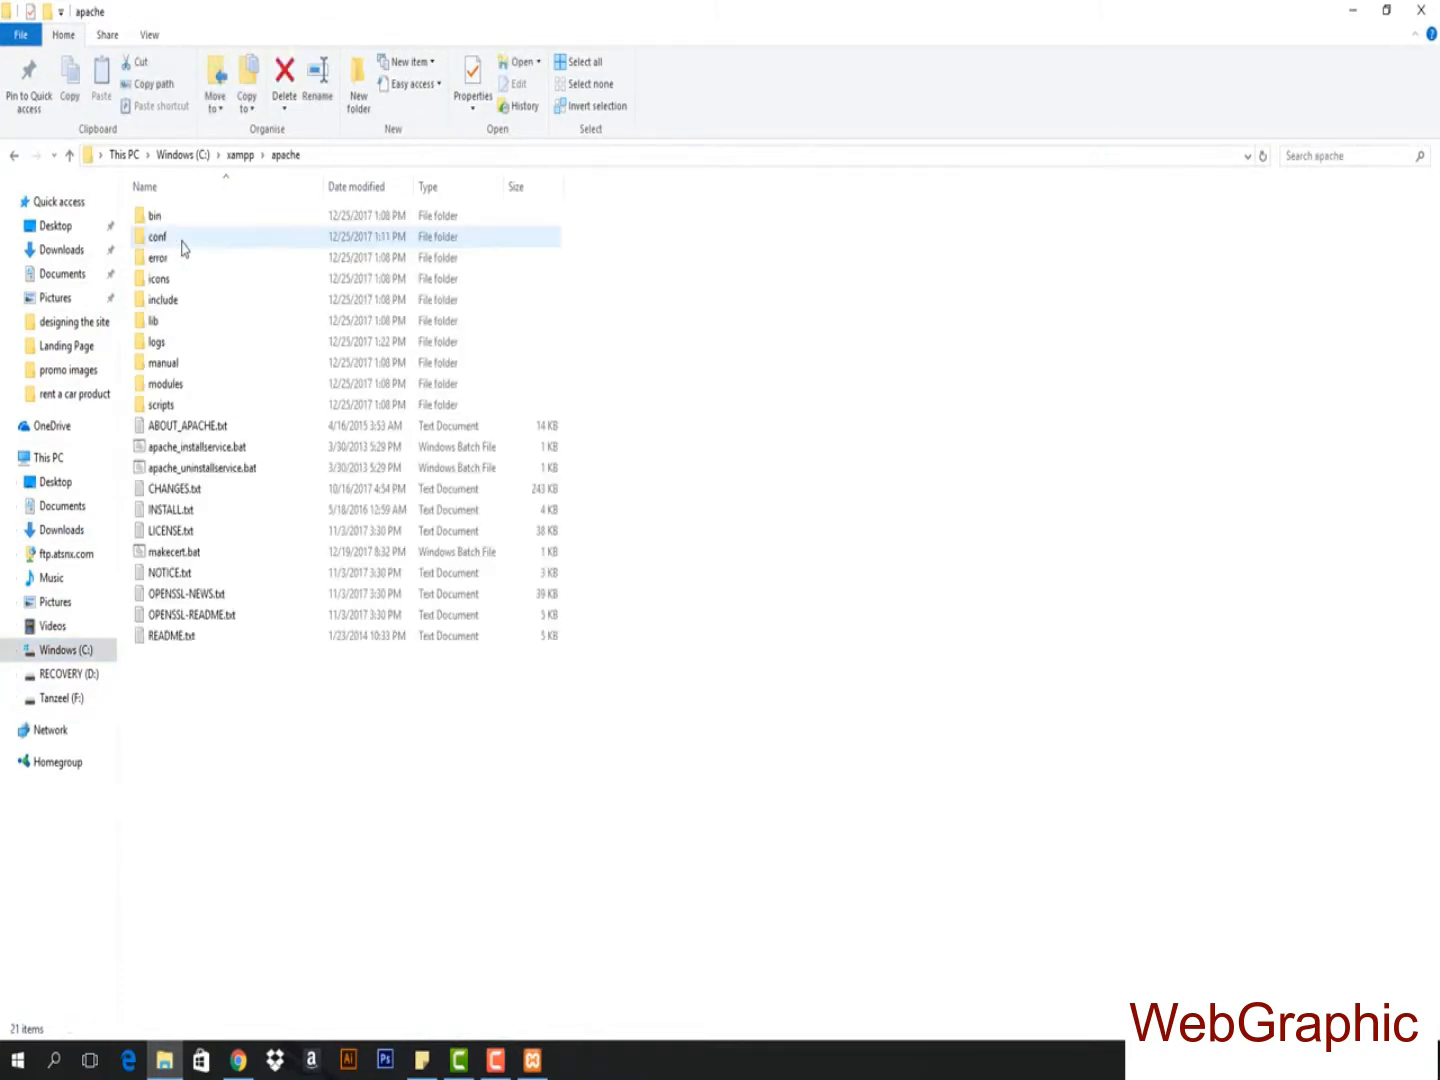
pyautogui.doubleClick(199, 246)
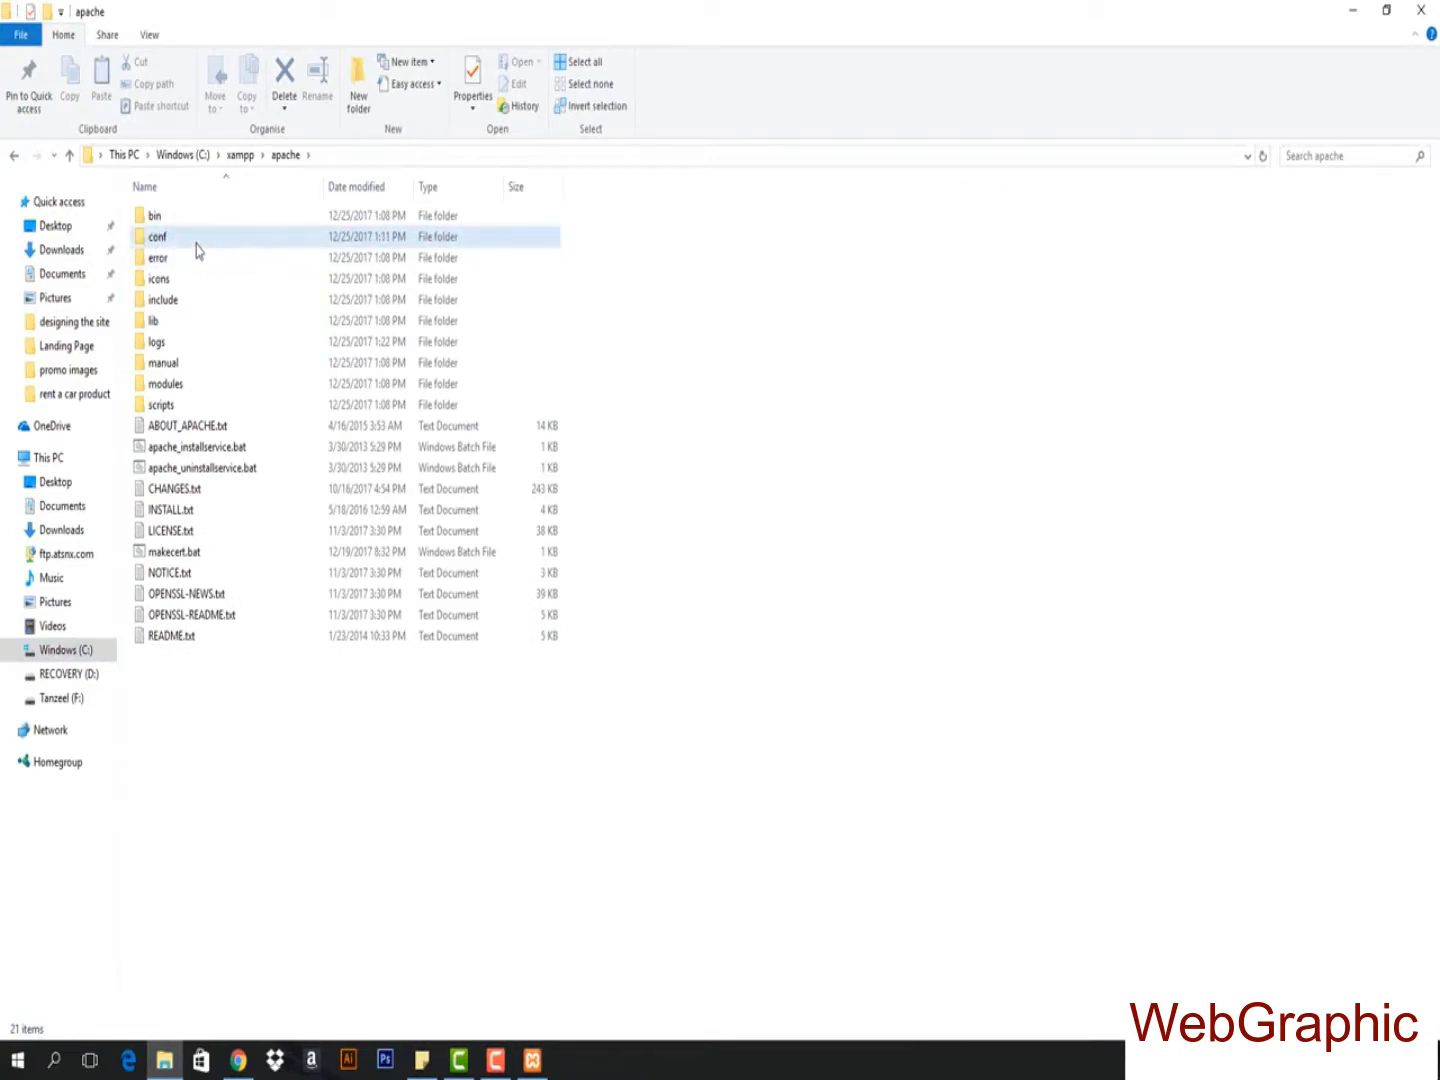
# - Open httpd.conf with Notepad, with the option to always use this app for .conf files turned off
pyautogui.click(198, 346)
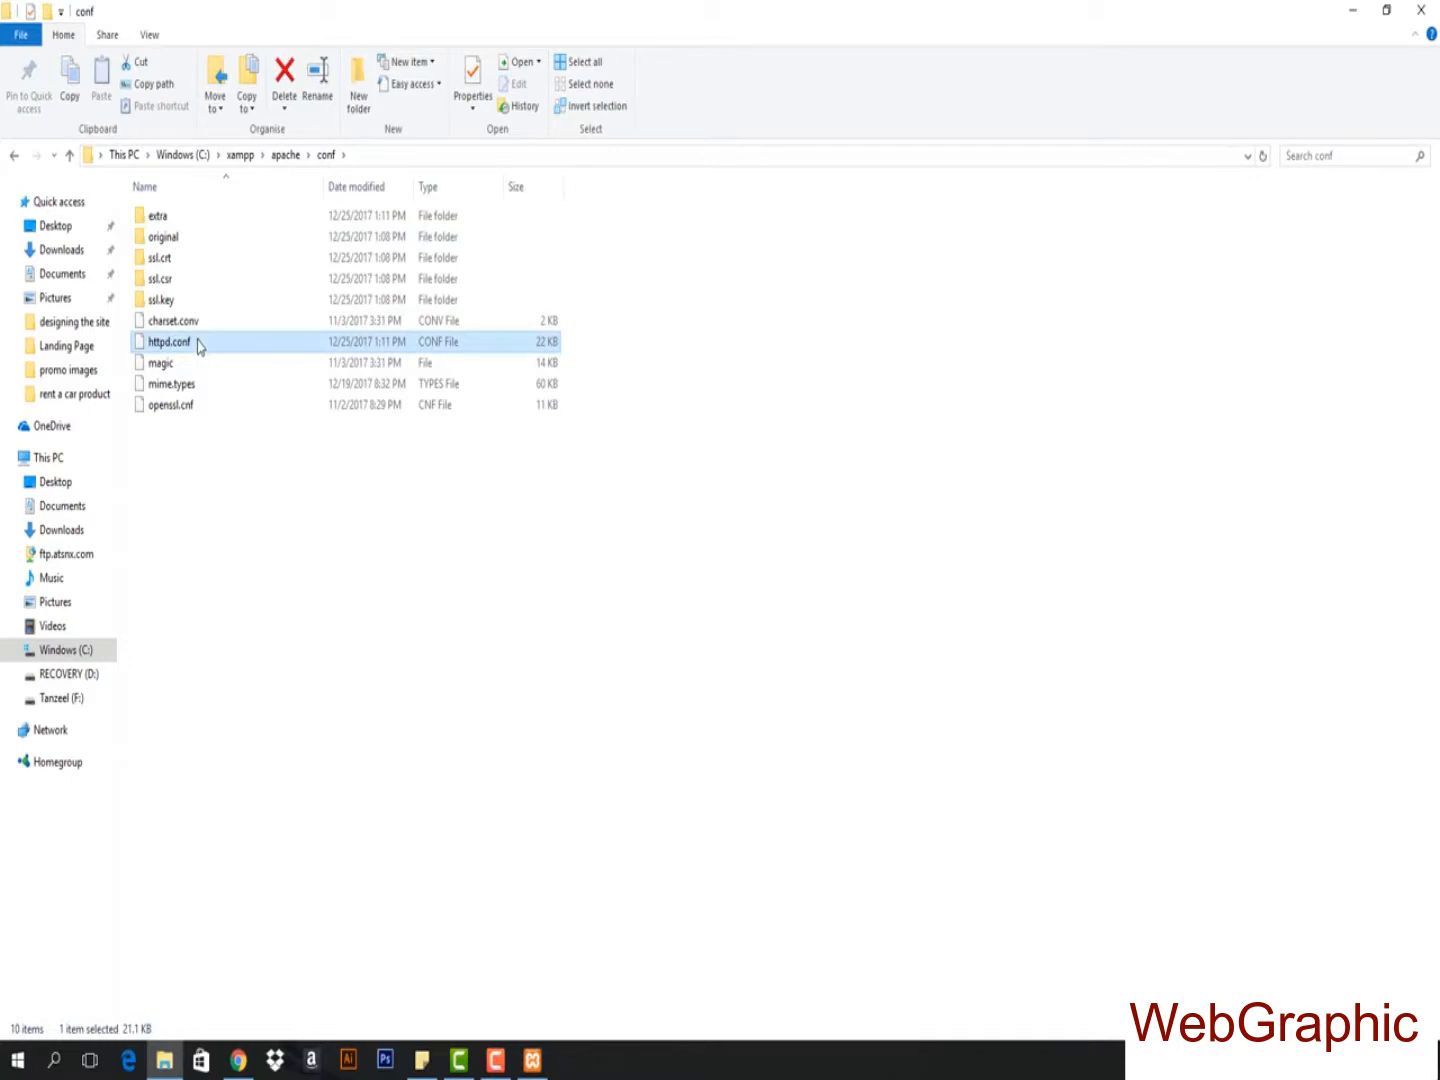
pyautogui.rightClick(198, 346)
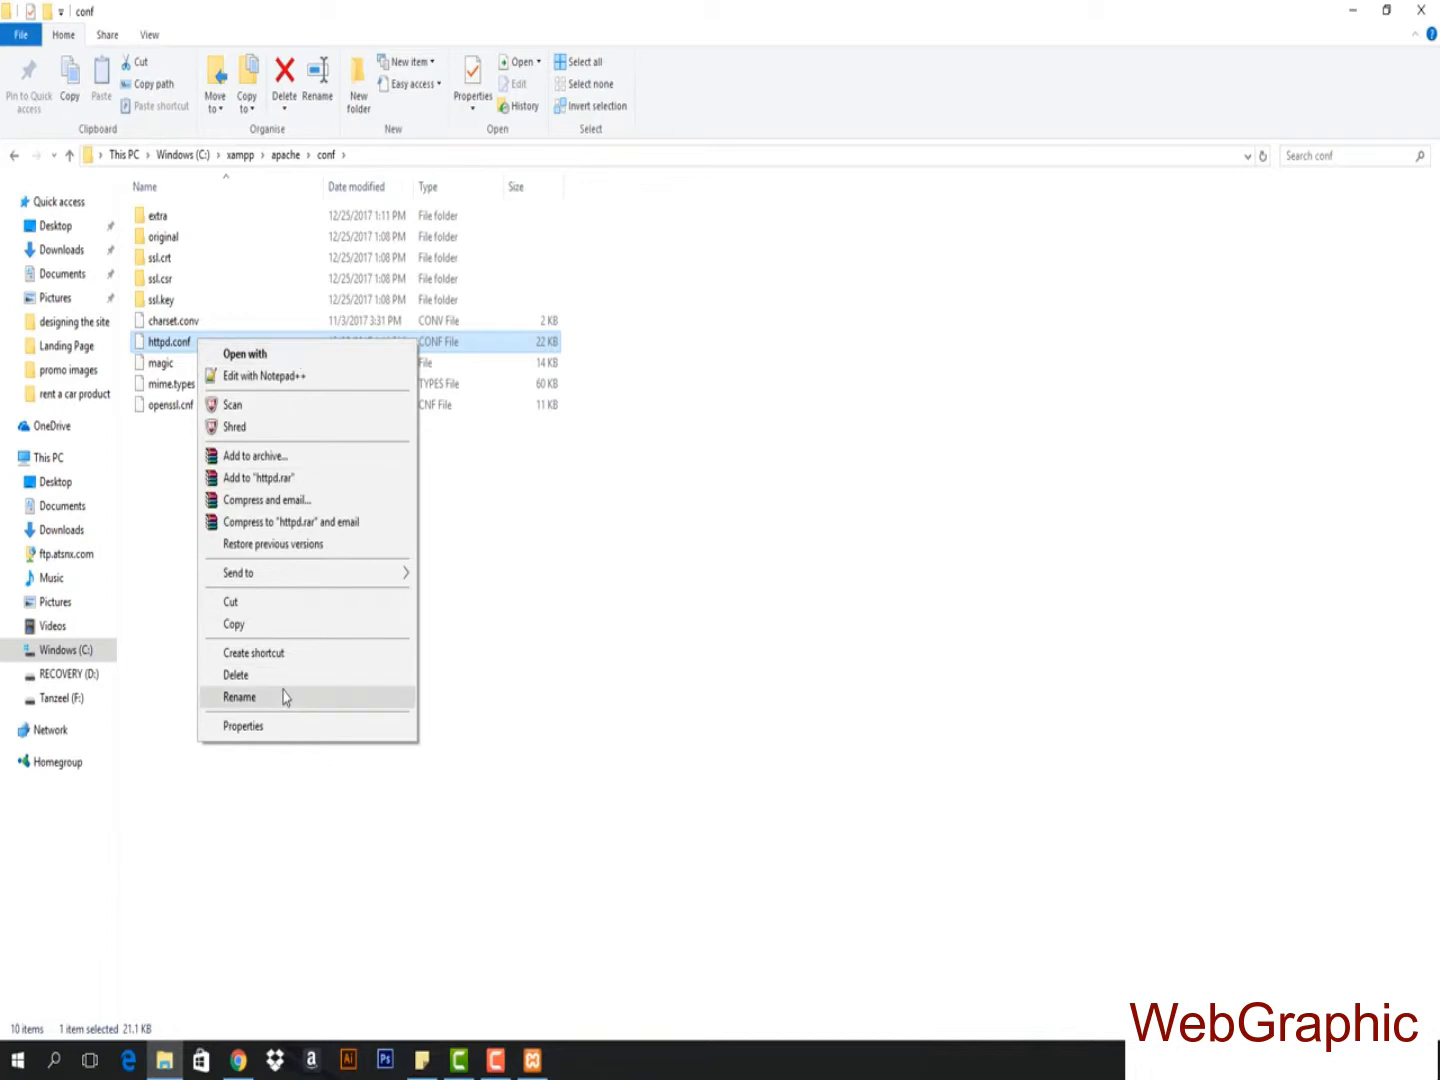
pyautogui.click(268, 374)
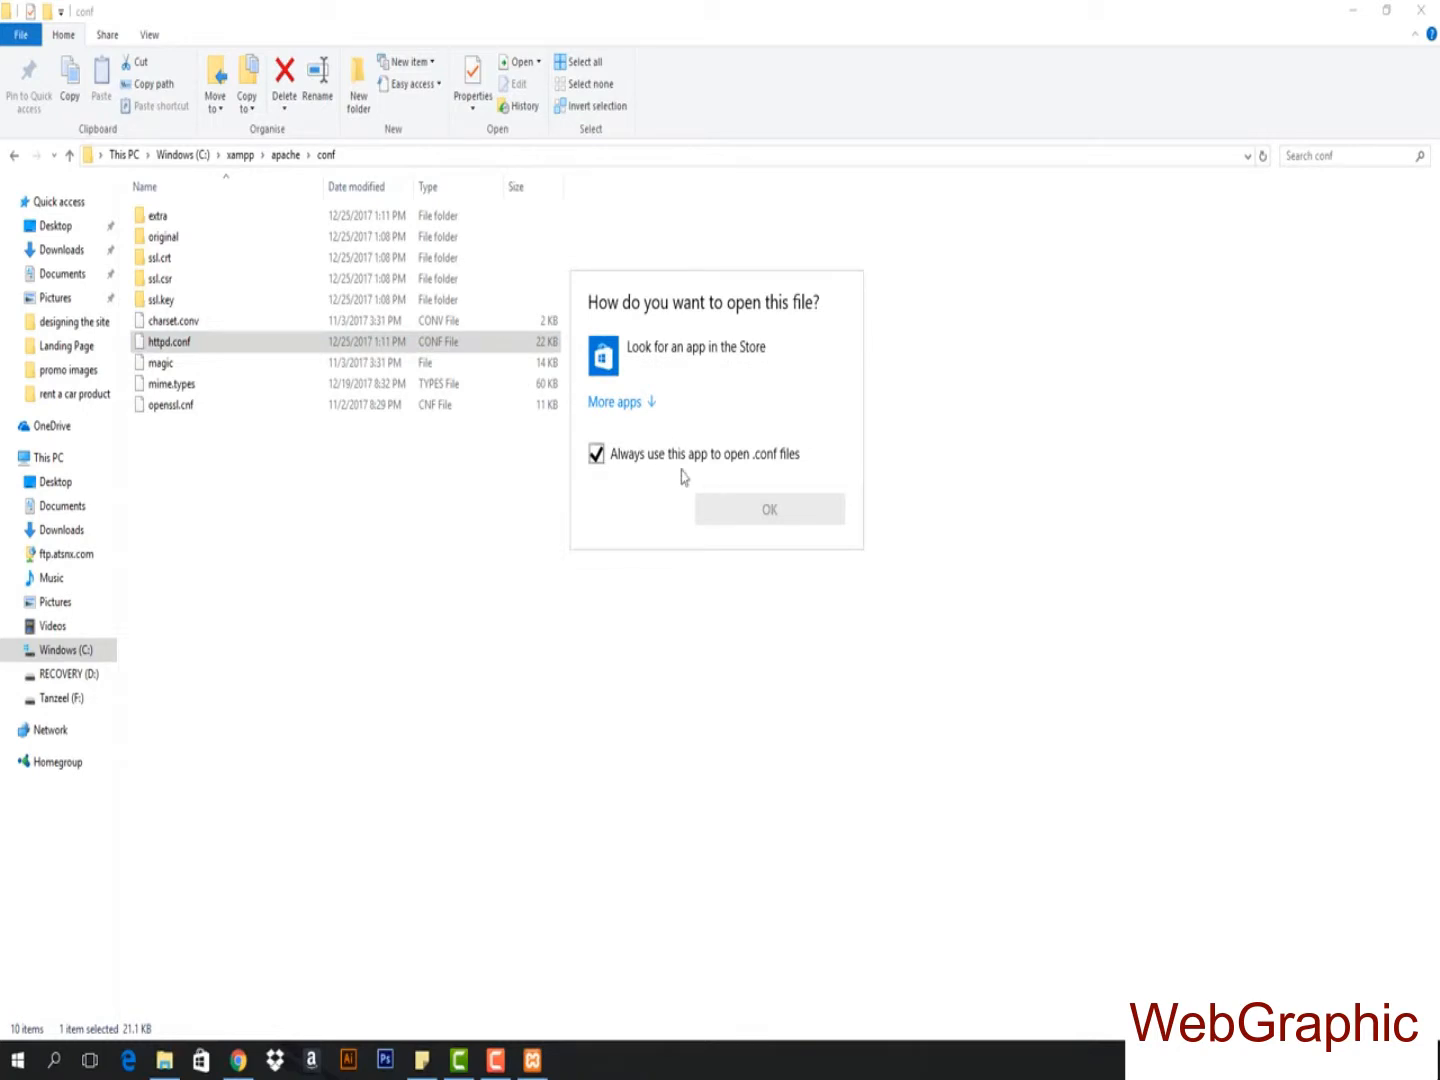
pyautogui.click(624, 401)
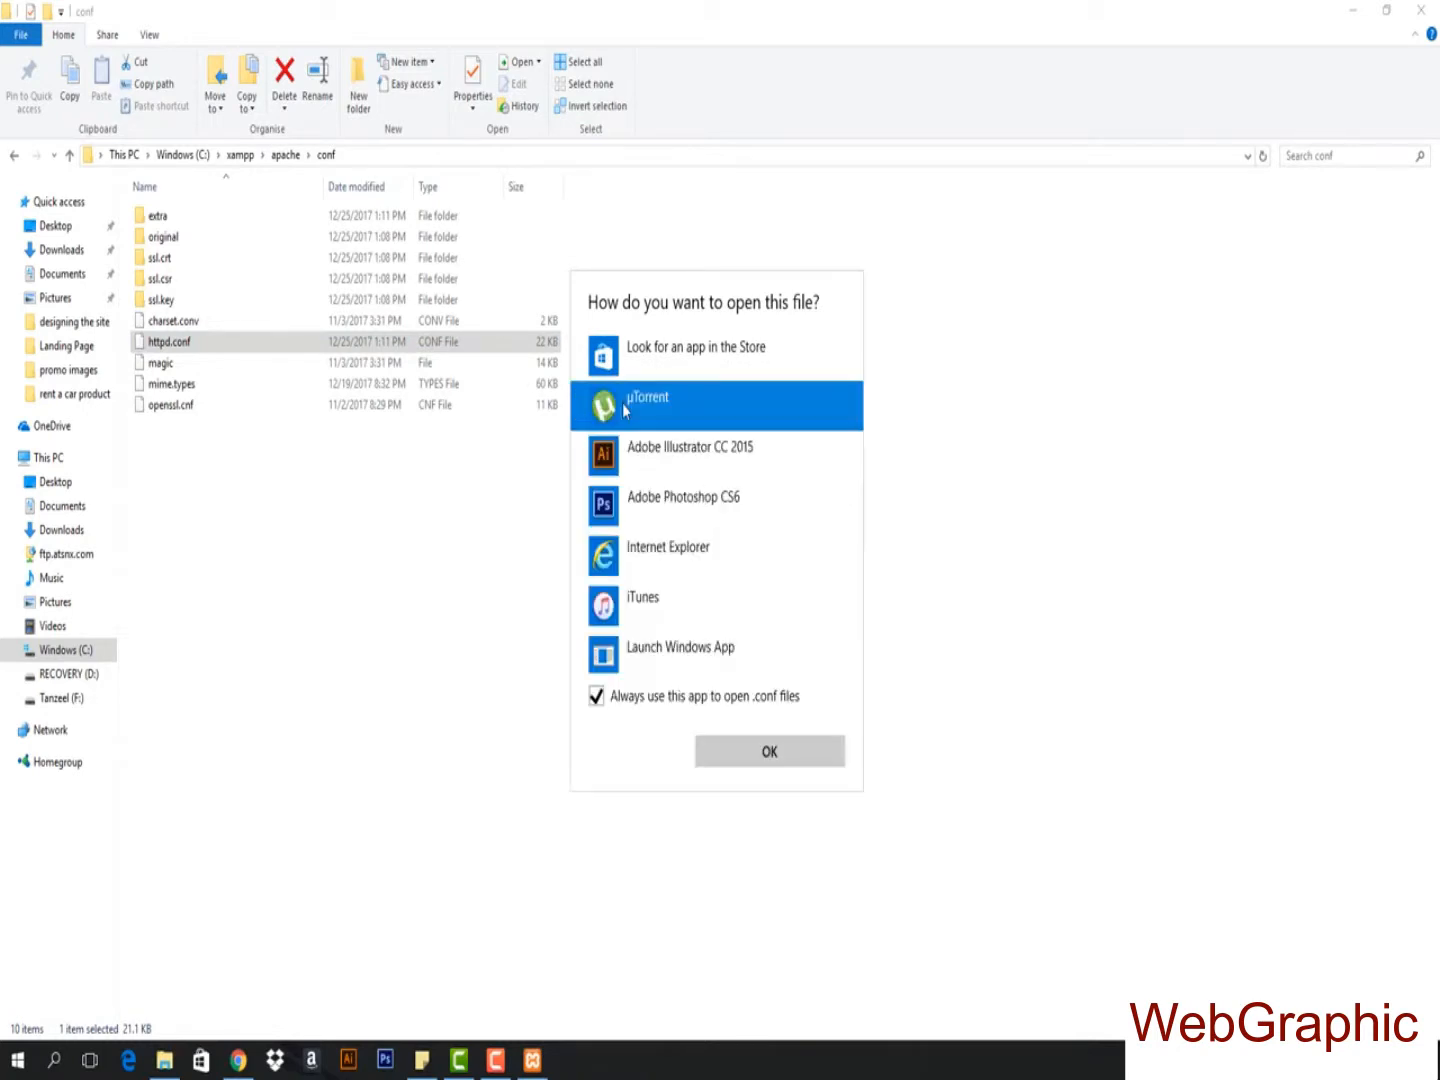
pyautogui.click(596, 696)
pyautogui.scroll(-4, 722, 505)
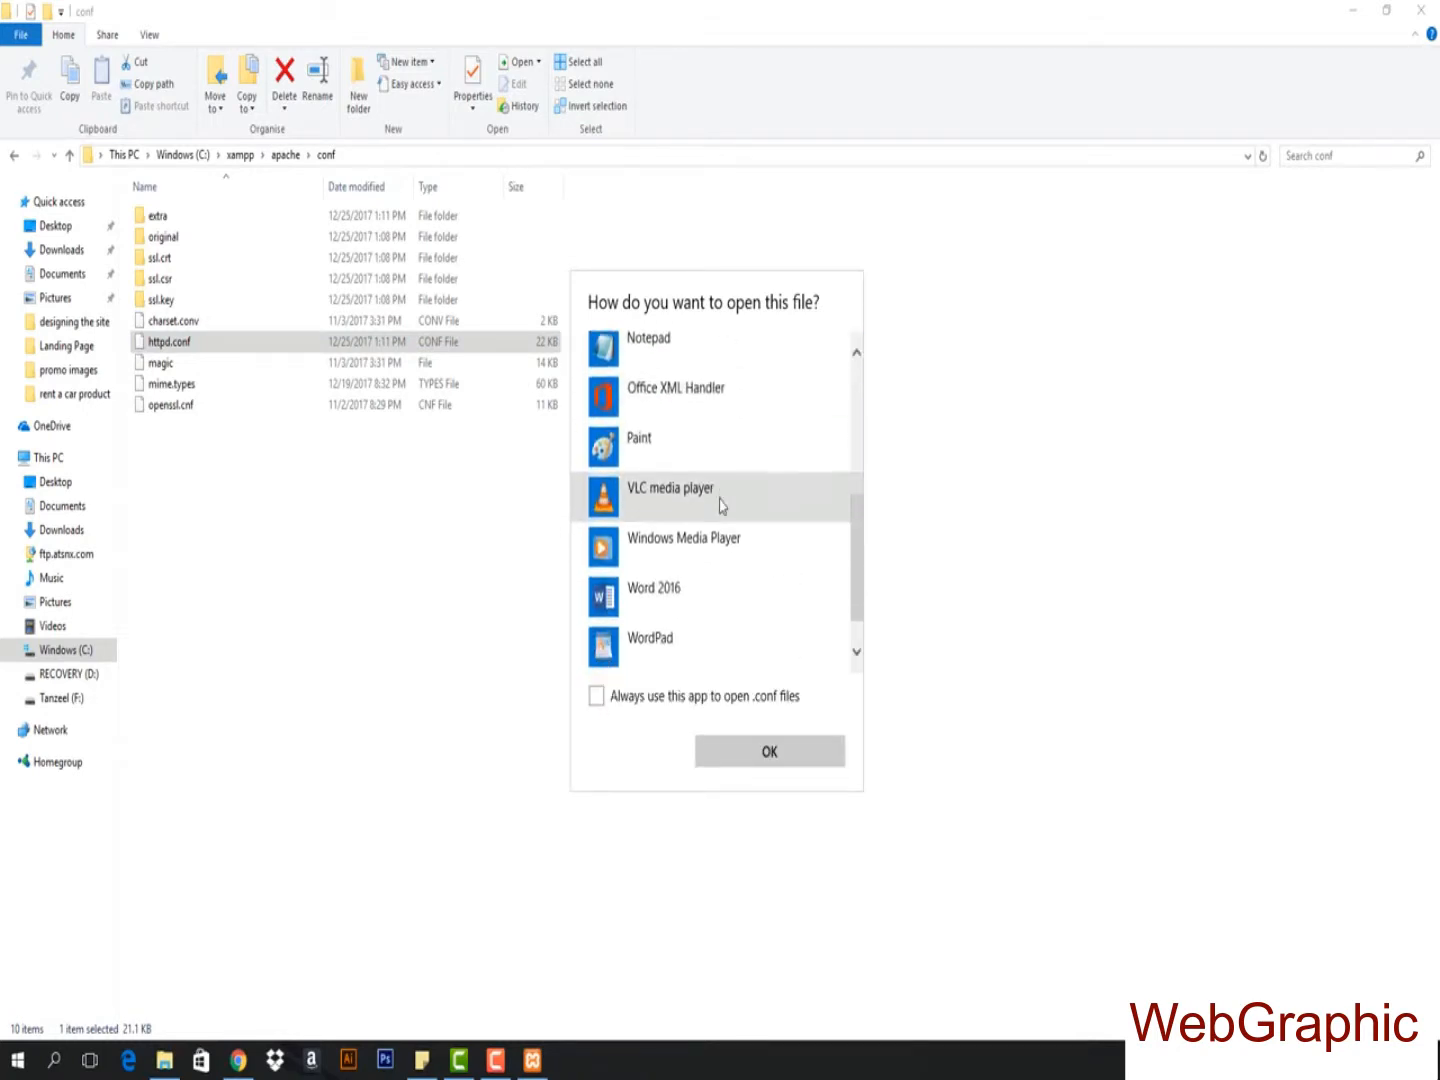
pyautogui.scroll(2, 690, 481)
pyautogui.click(659, 460)
pyautogui.click(770, 766)
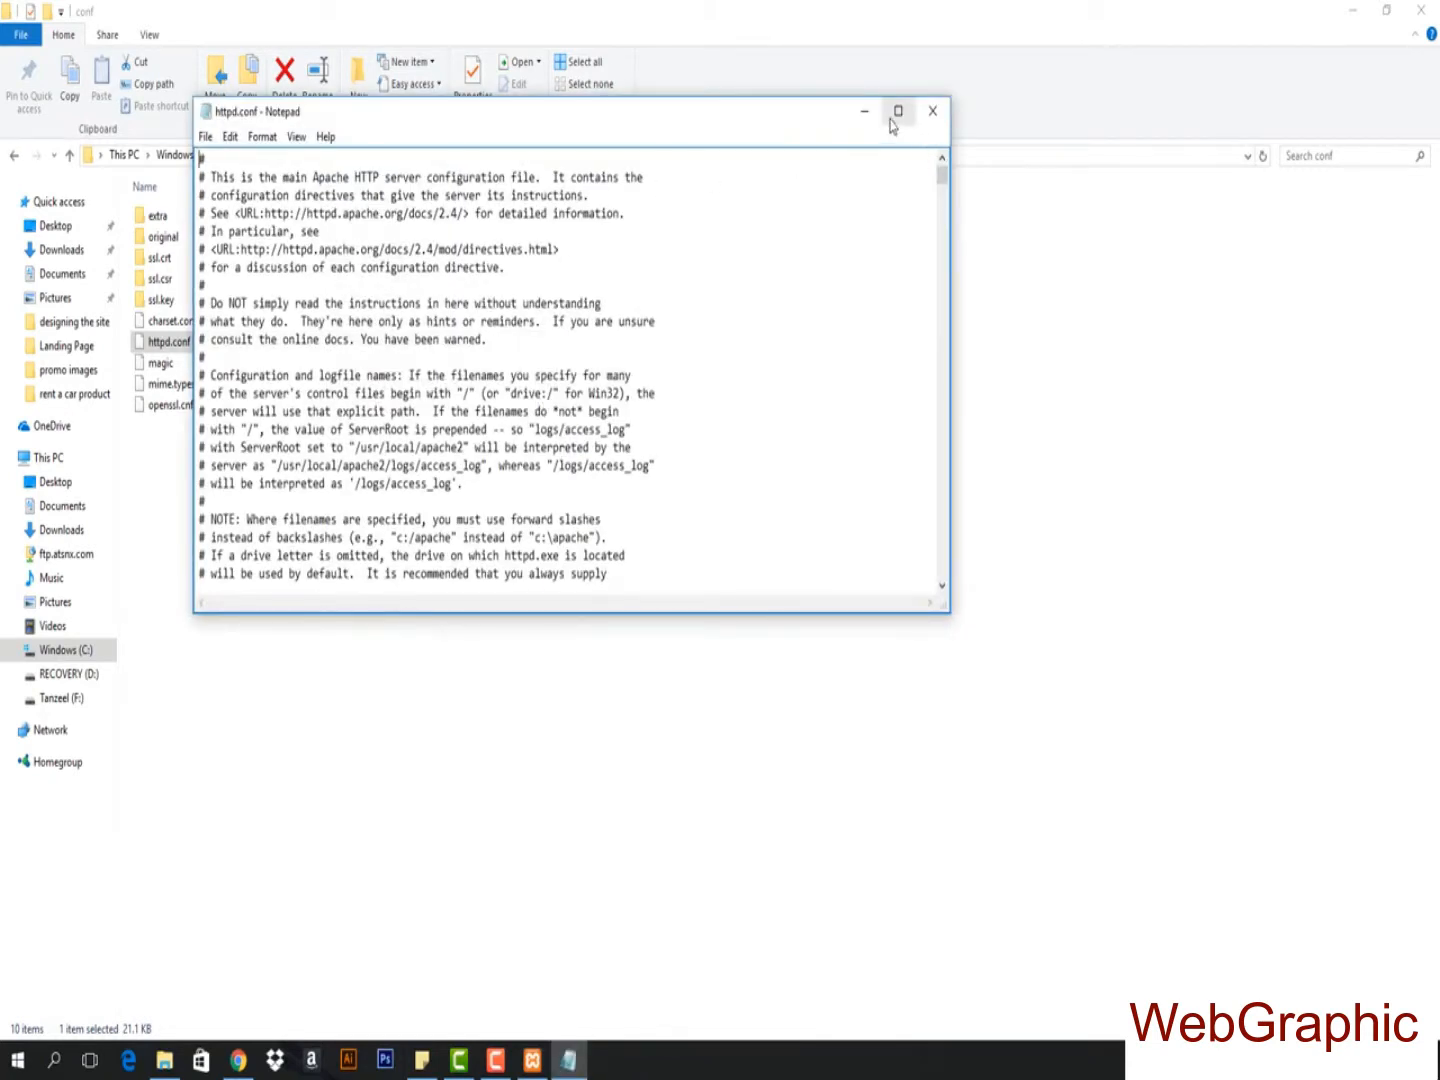
pyautogui.click(896, 111)
pyautogui.hotkey('ctrl', 'f')
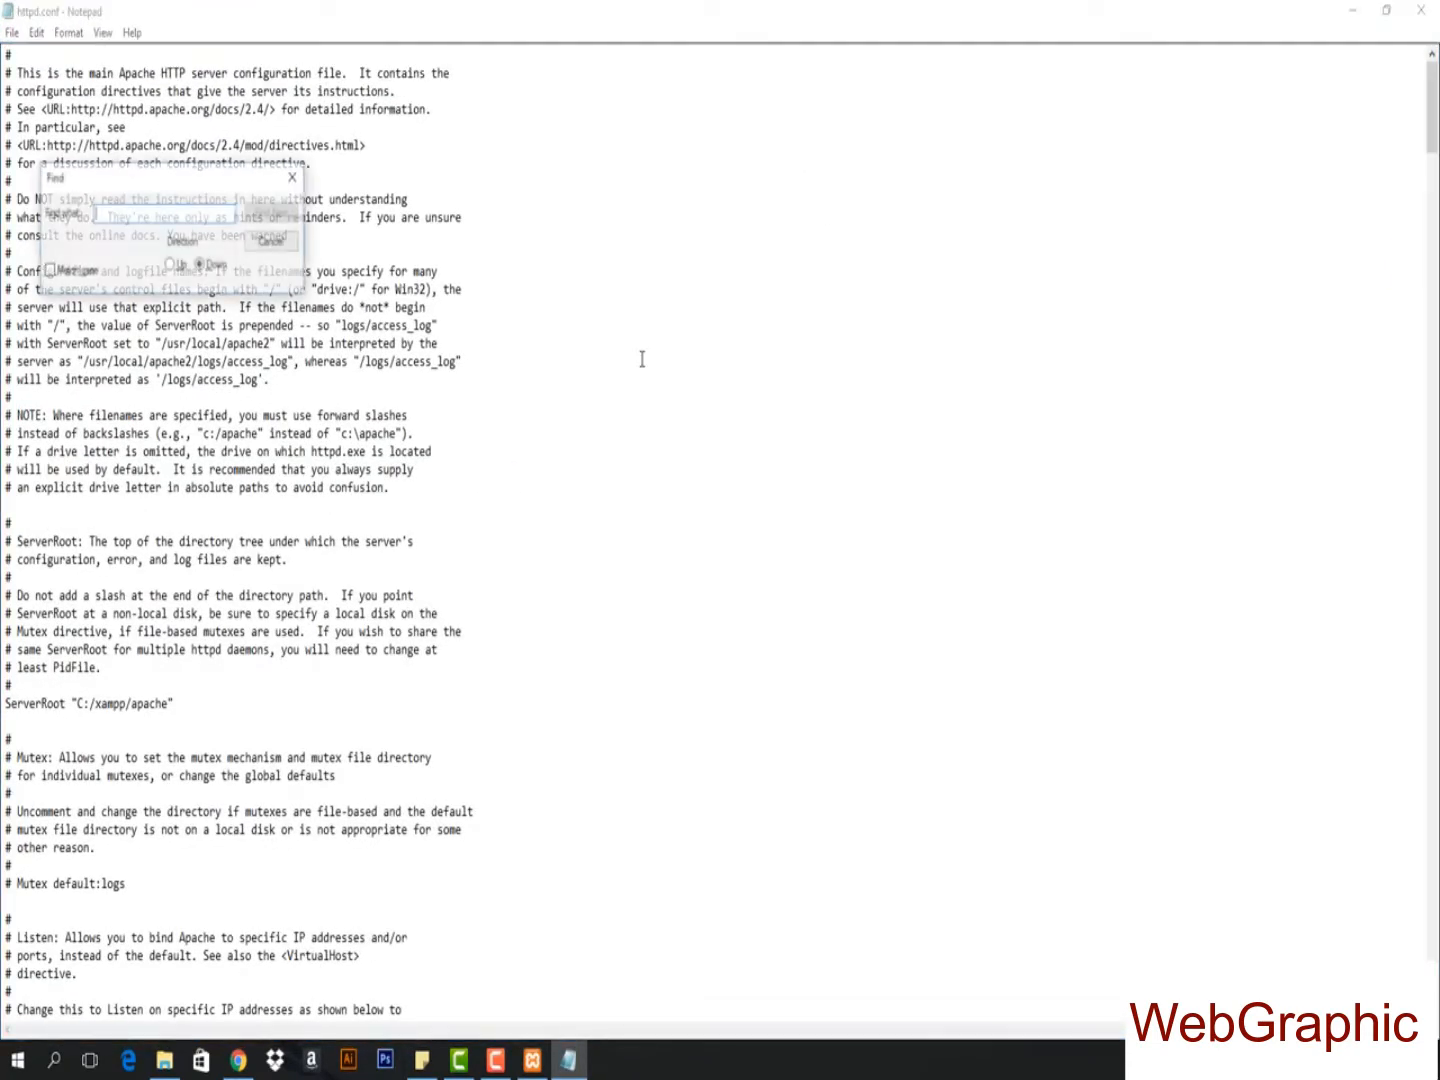
pyautogui.press('Escape')
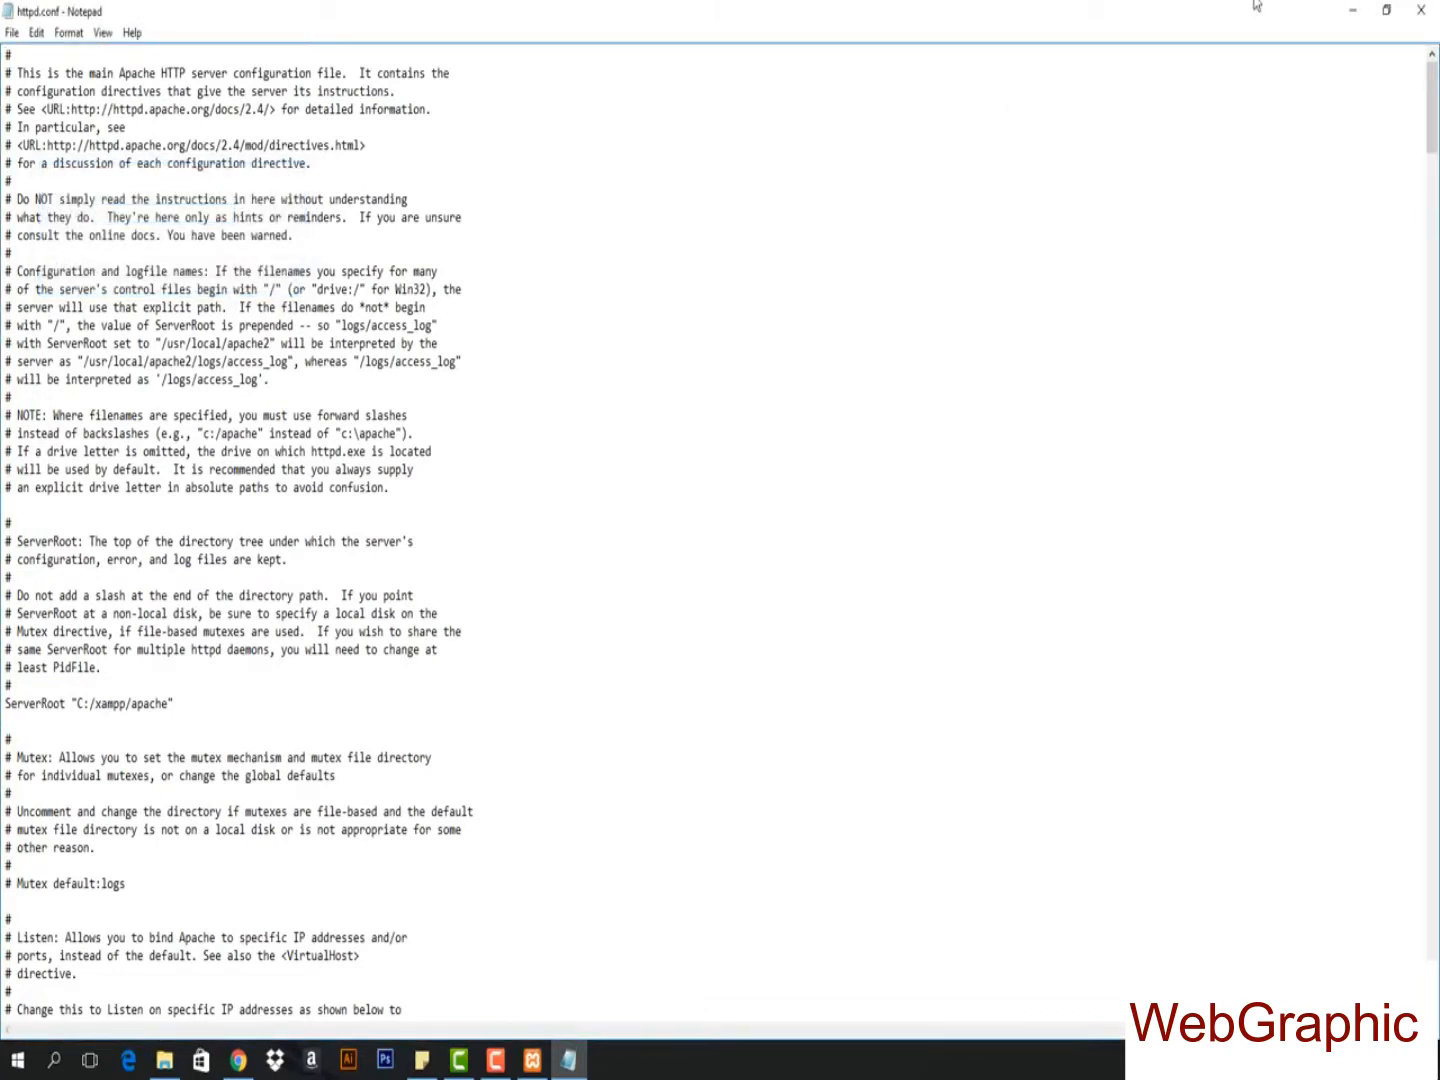
pyautogui.click(1386, 10)
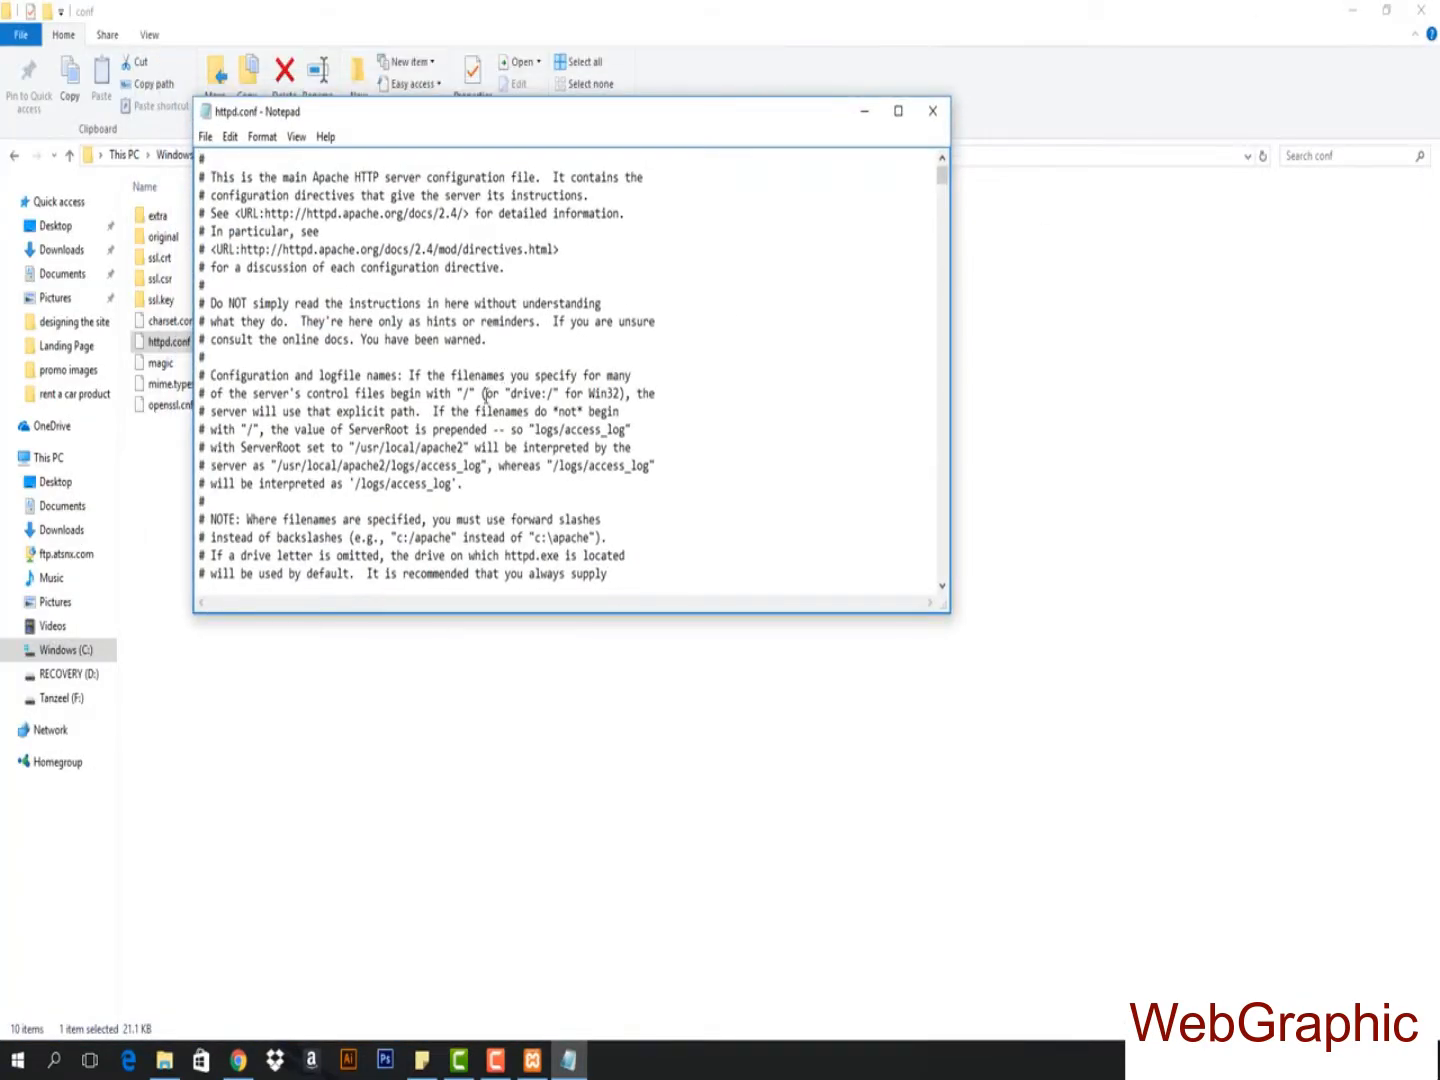
# - Search httpd.conf for "listen" and set the port of the active Listen directive to 8080
pyautogui.hotkey('ctrl', 'f')
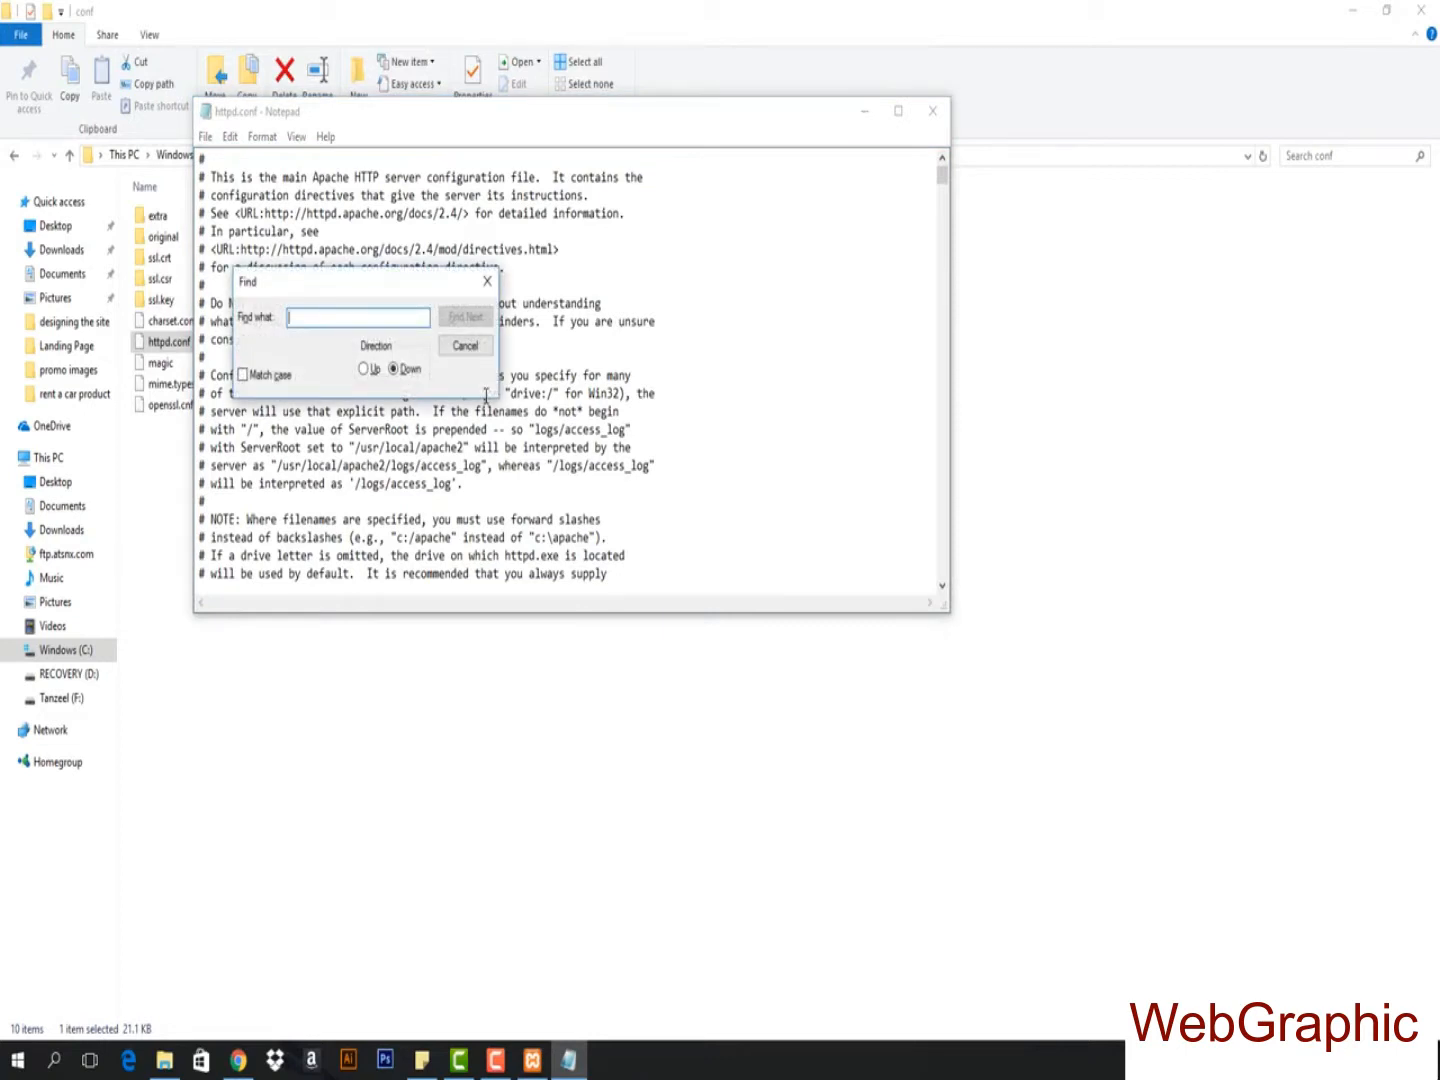
pyautogui.write('listen')
pyautogui.click(460, 318)
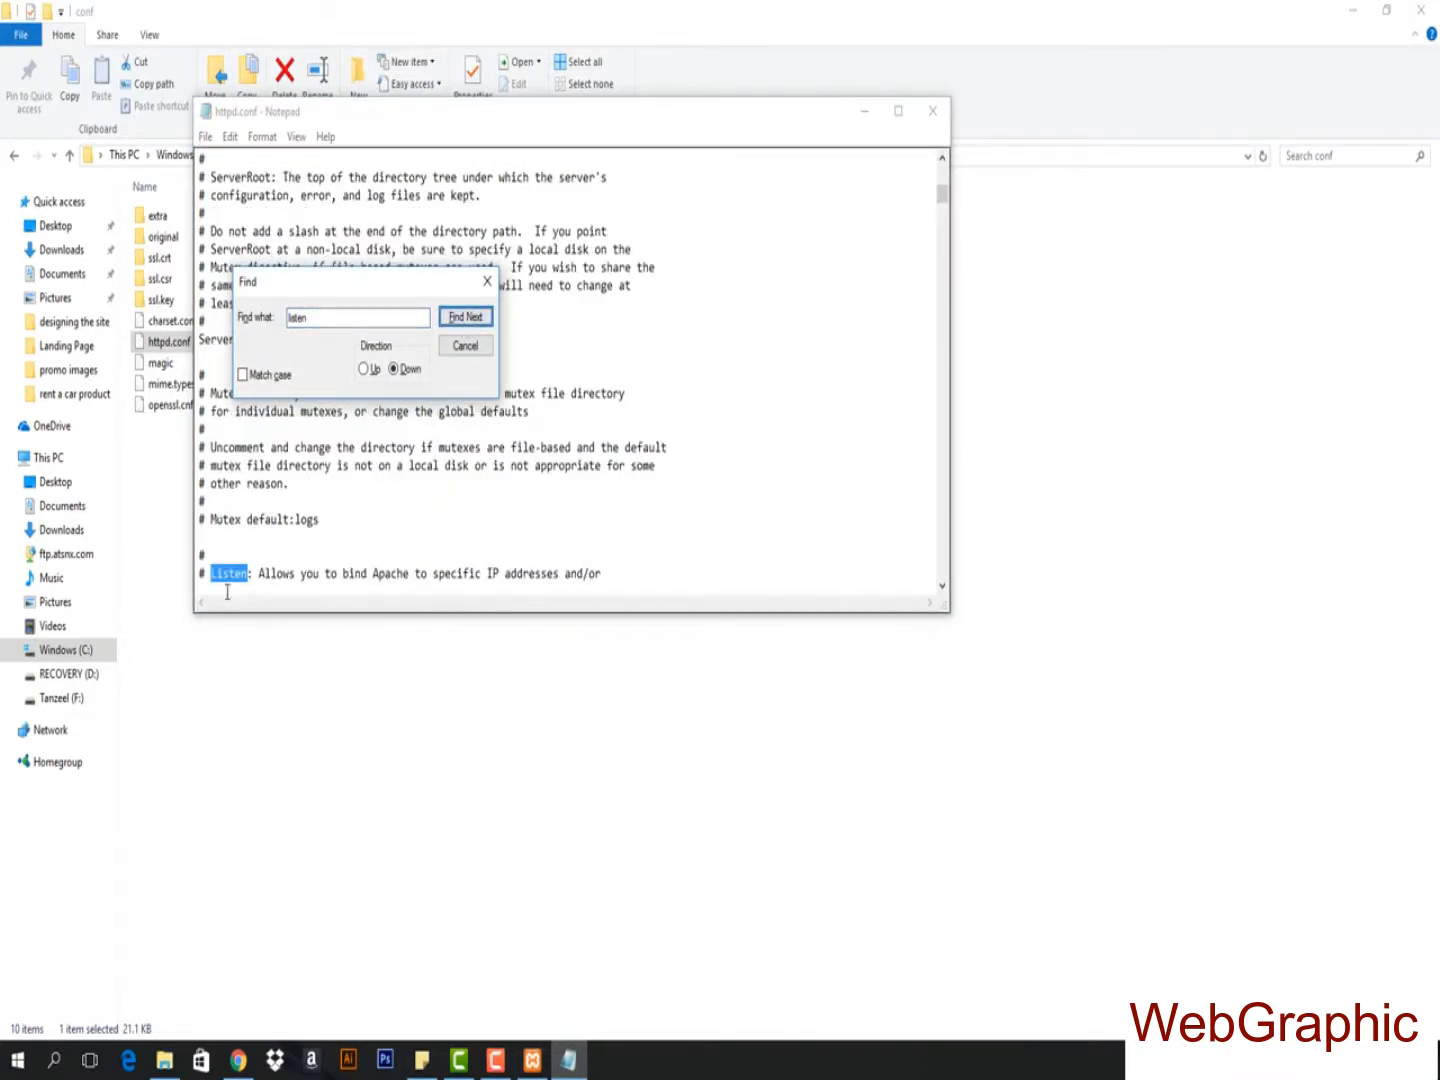
pyautogui.click(482, 292)
pyautogui.scroll(-4, 481, 383)
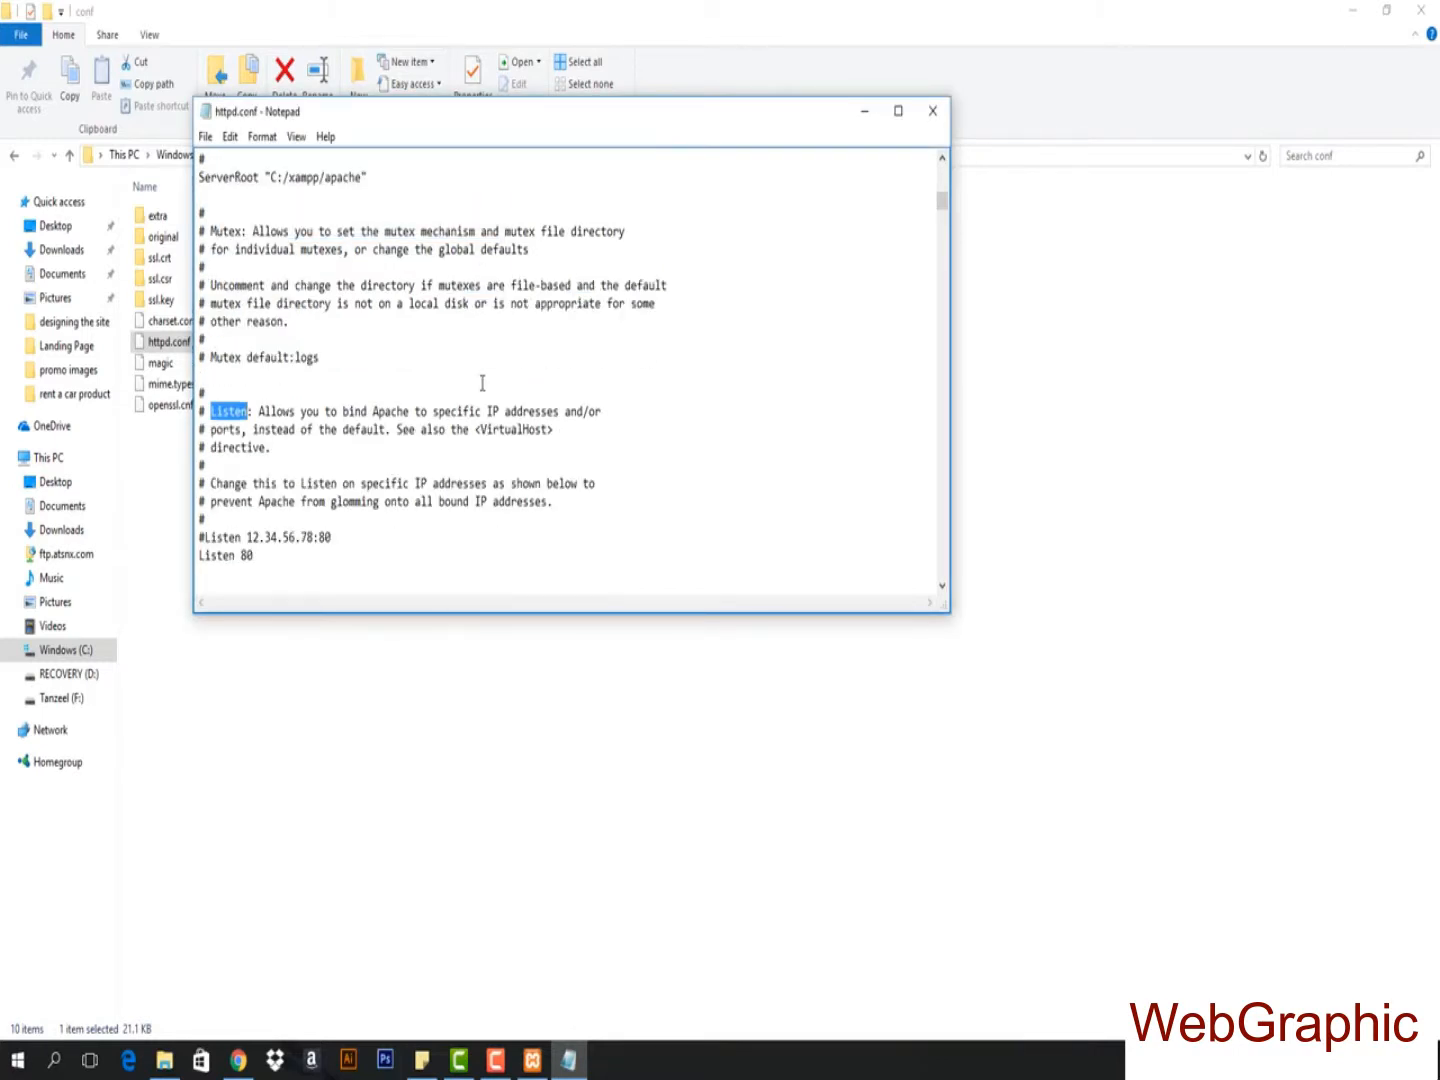
pyautogui.scroll(-1, 463, 410)
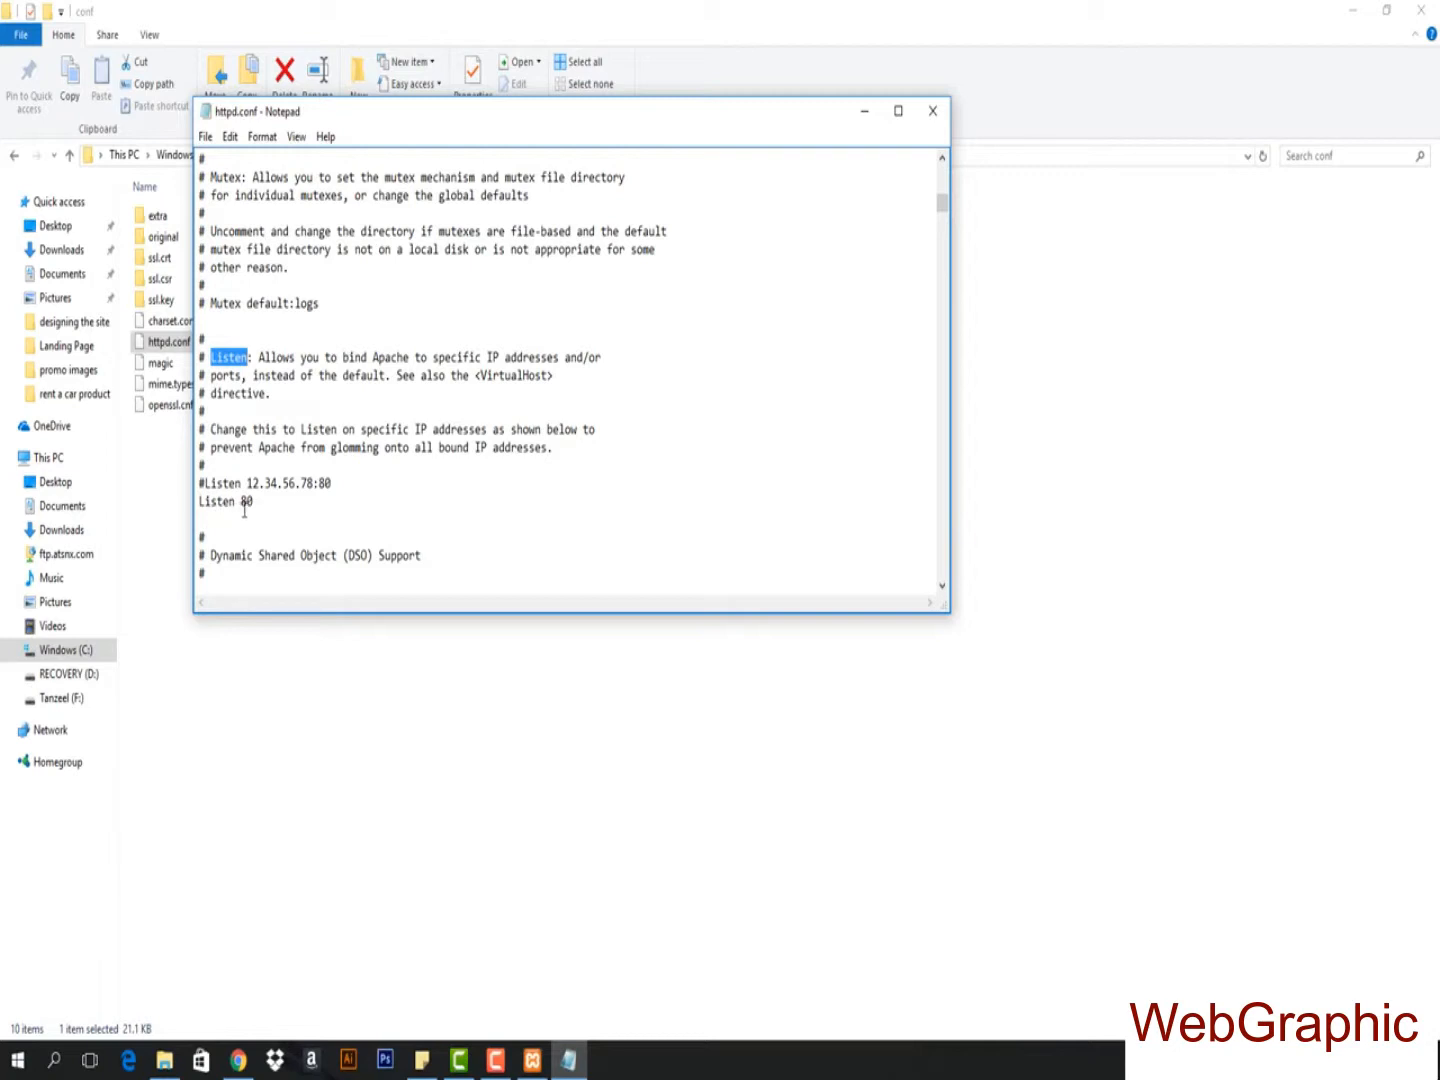
pyautogui.moveTo(240, 503); pyautogui.dragTo(247, 503)
pyautogui.scroll(-1, 359, 475)
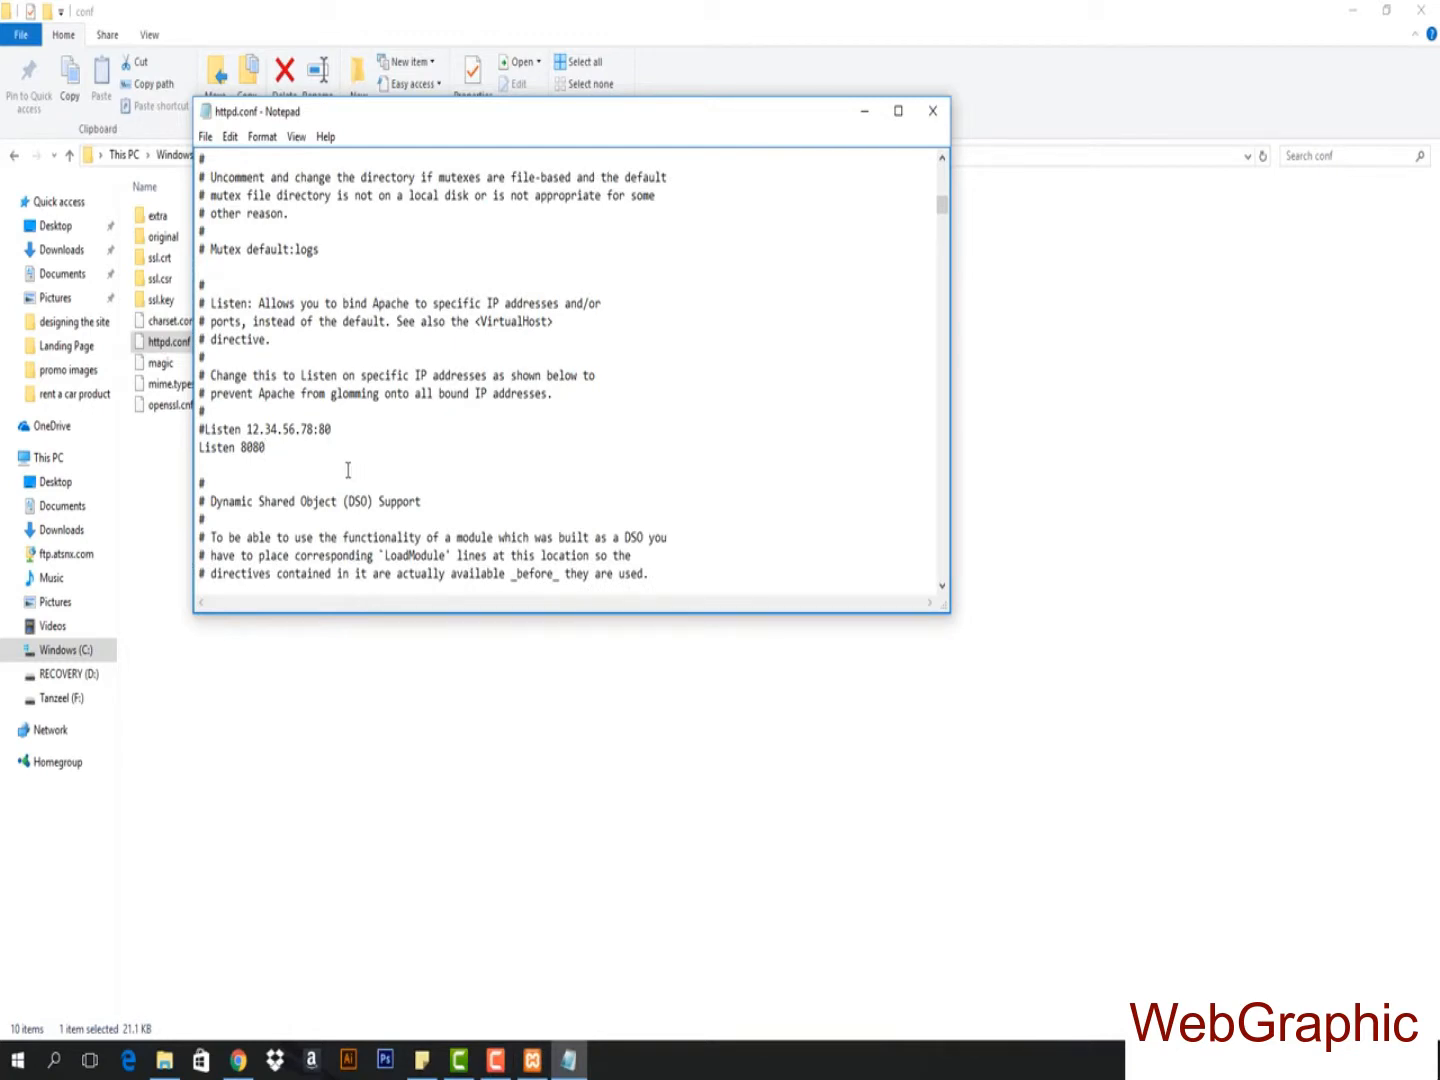
# - Search httpd.conf for "servername" and edit the port at the end of the active ServerName localhost line
pyautogui.hotkey('ctrl', 'f')
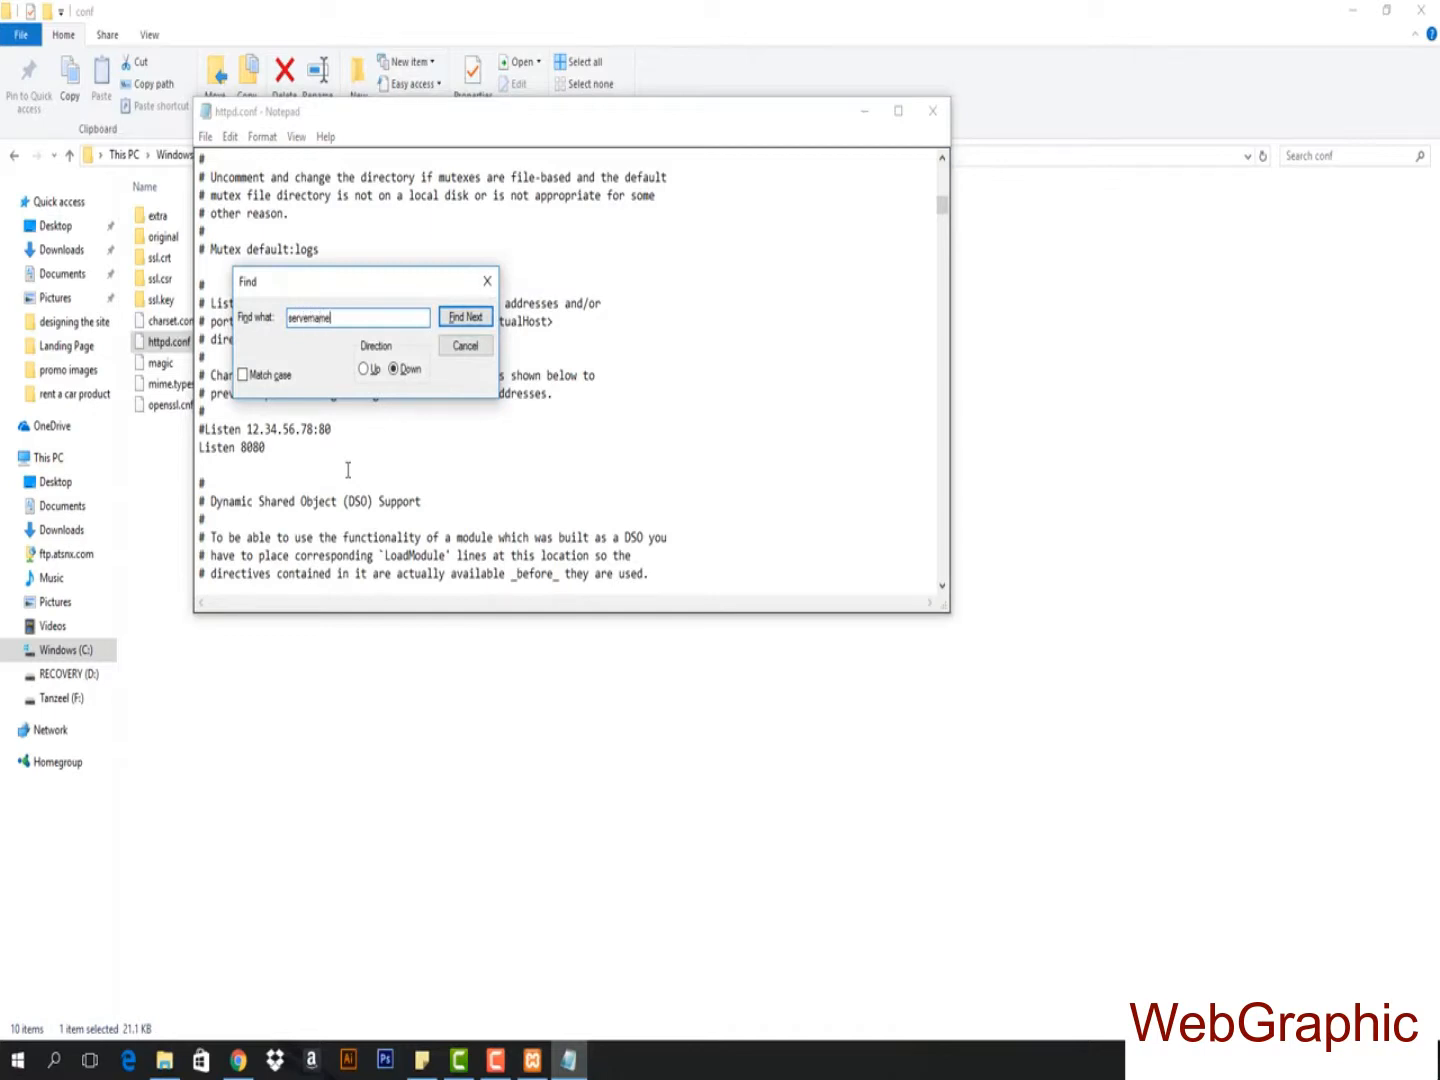
pyautogui.press('Return')
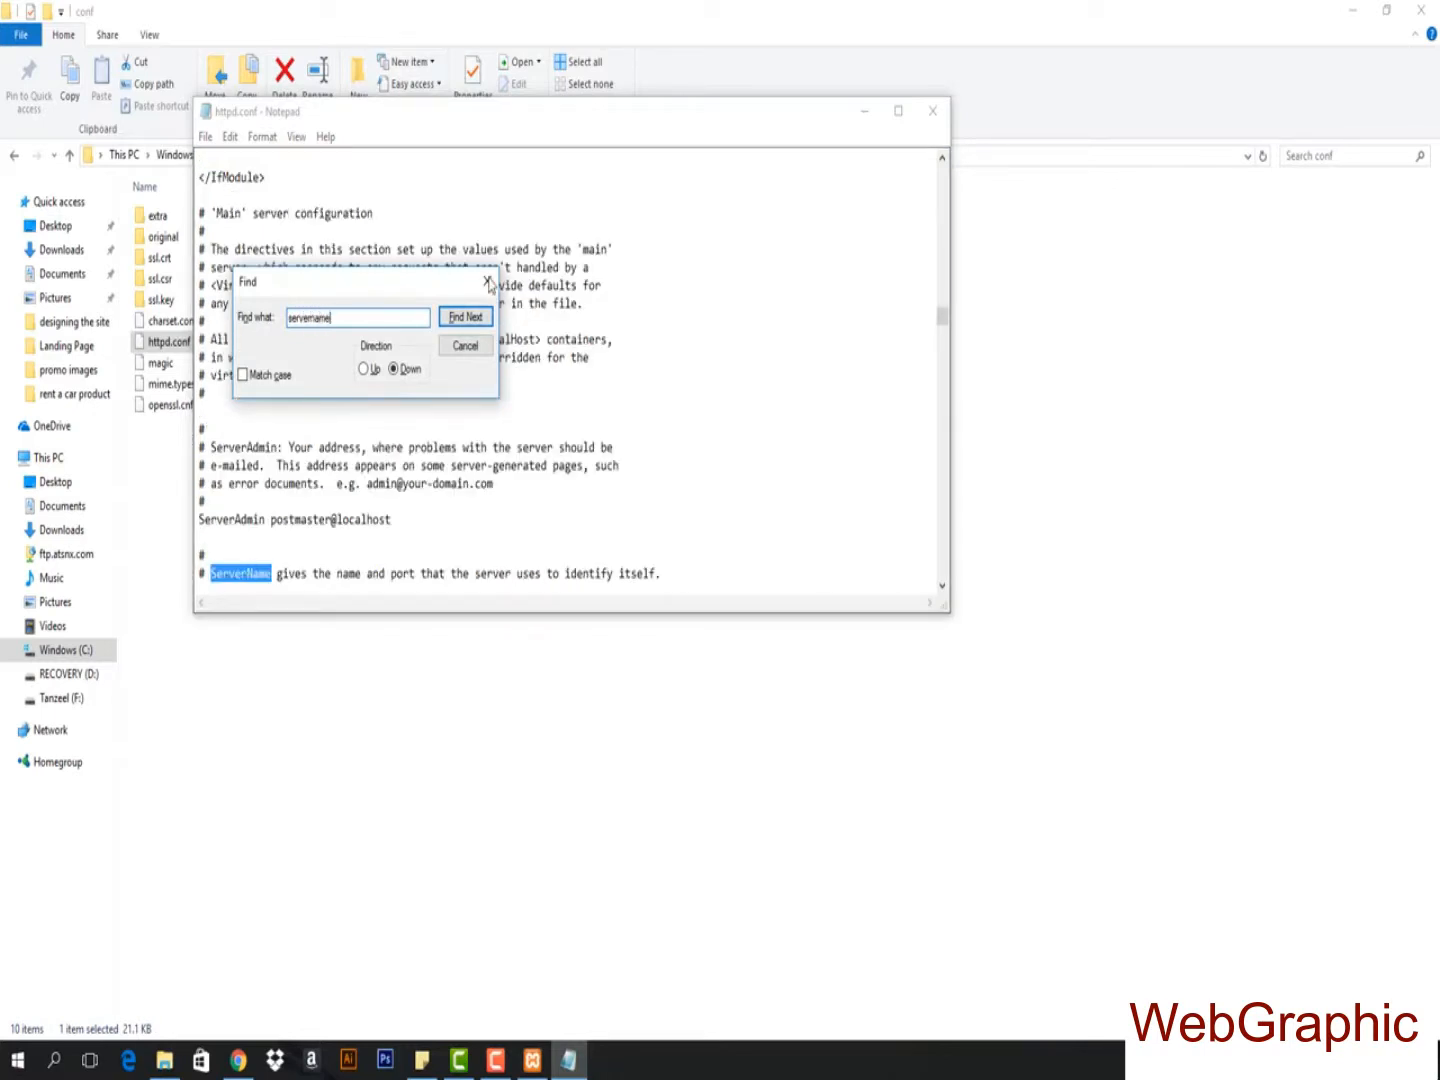
pyautogui.click(487, 282)
pyautogui.scroll(-3, 410, 450)
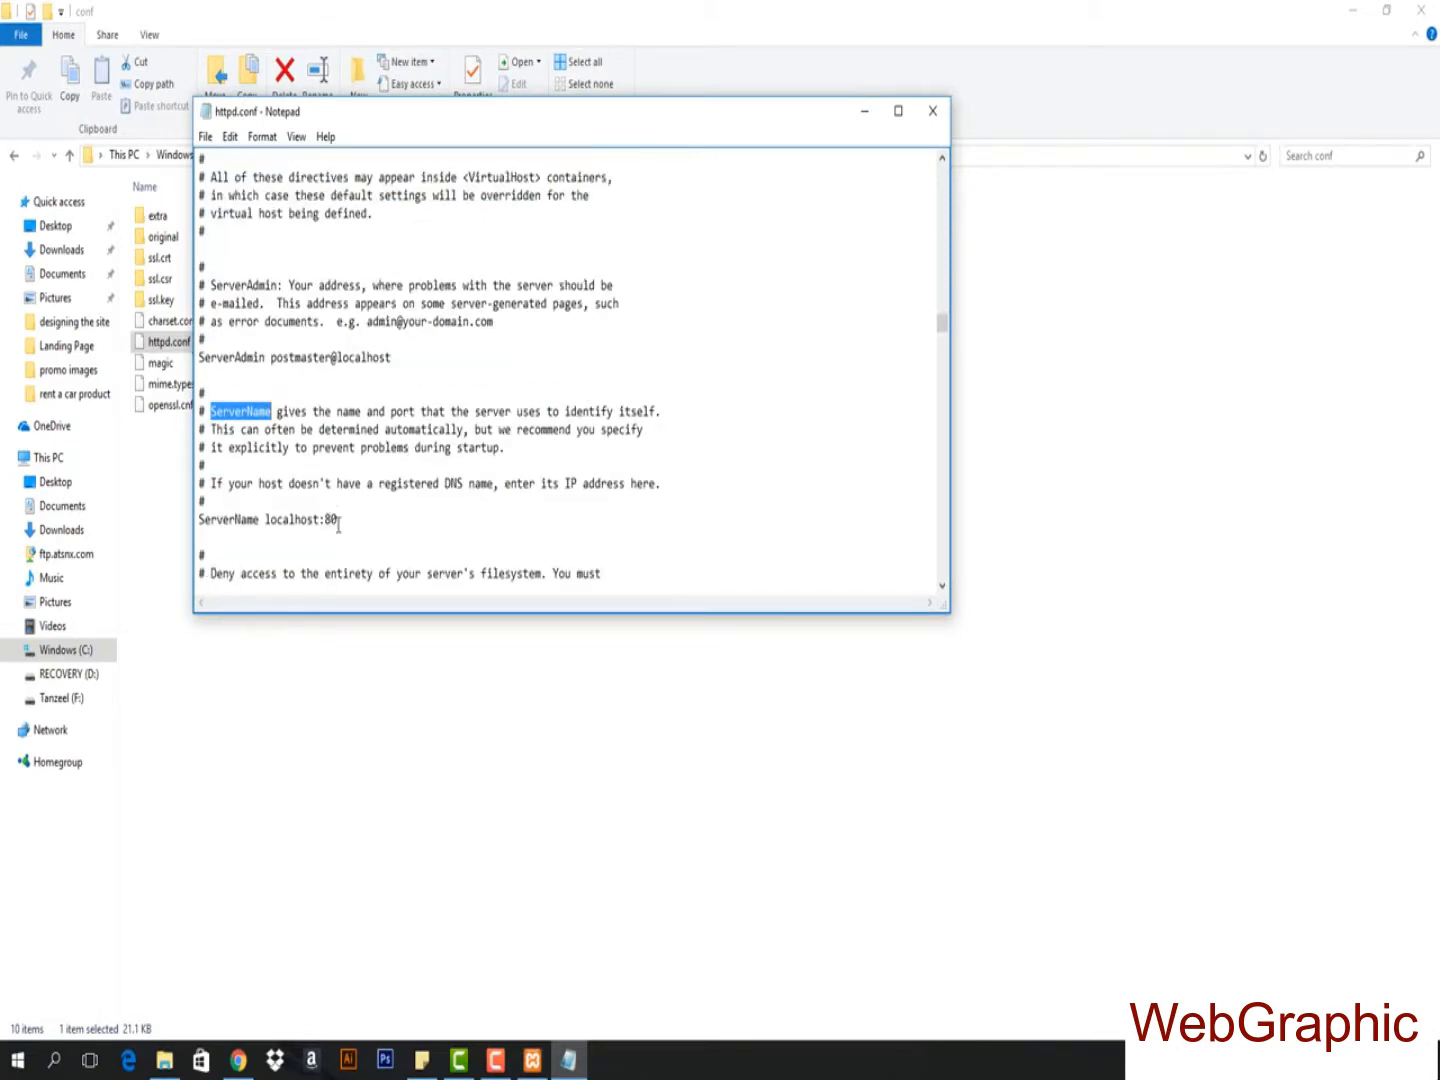
pyautogui.click(339, 524)
# - Save the changes to httpd.conf and close the file
pyautogui.click(204, 136)
pyautogui.click(229, 204)
pyautogui.click(932, 112)
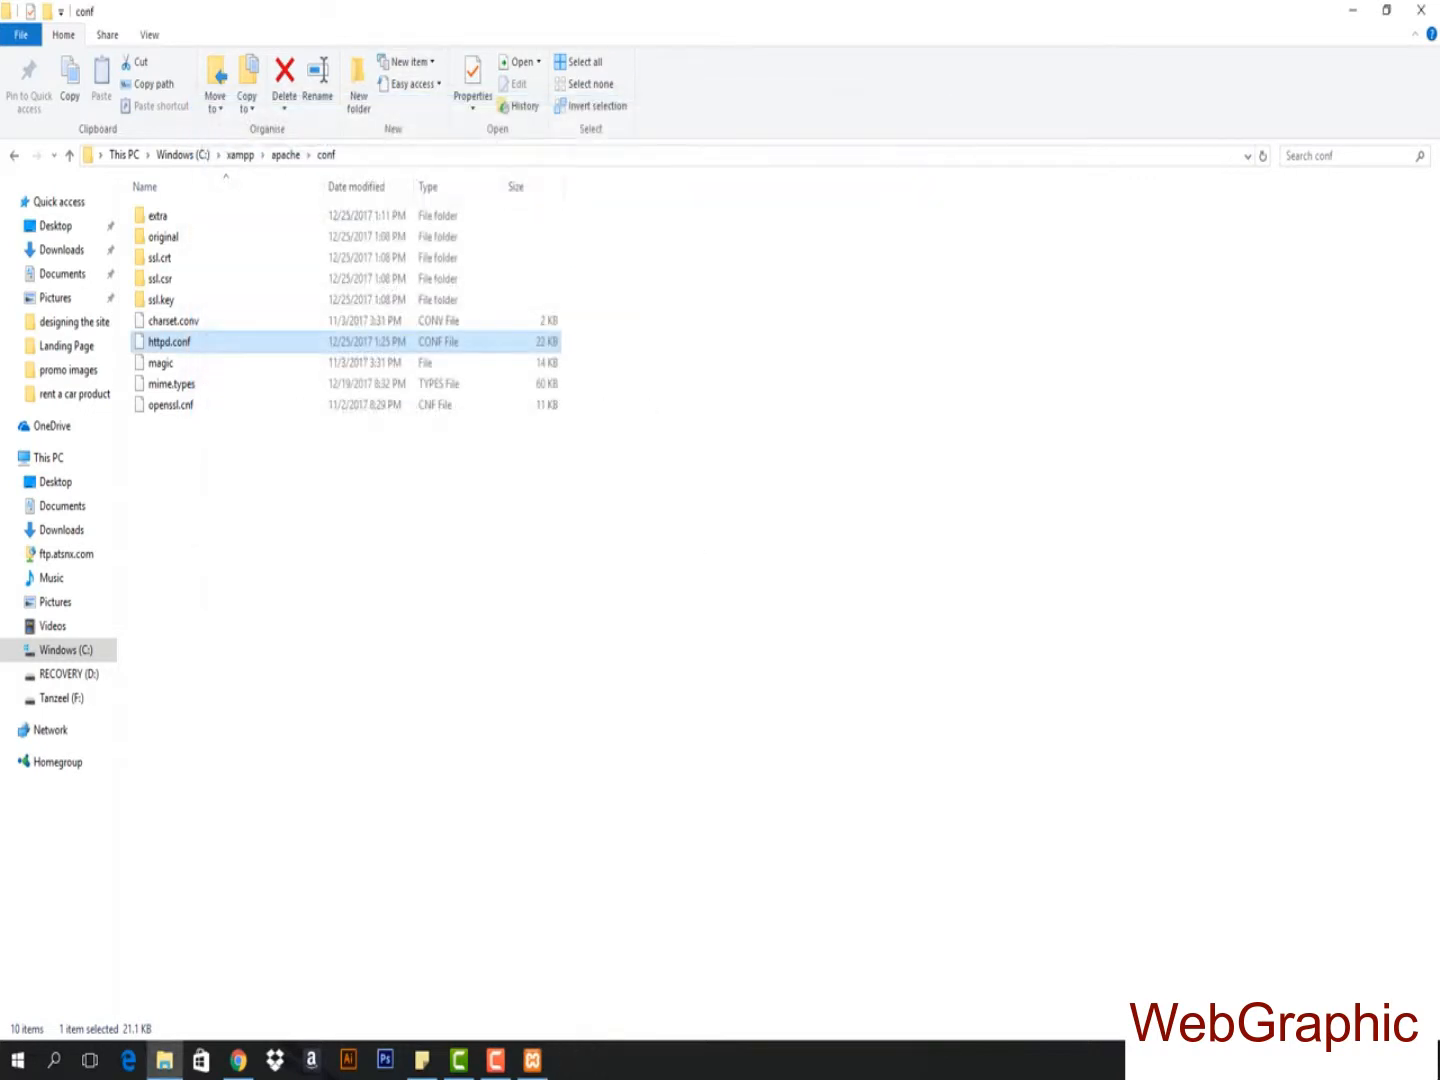
# - Switch to the XAMPP Control Panel and restart the Apache module by stopping and starting it
pyautogui.click(532, 1058)
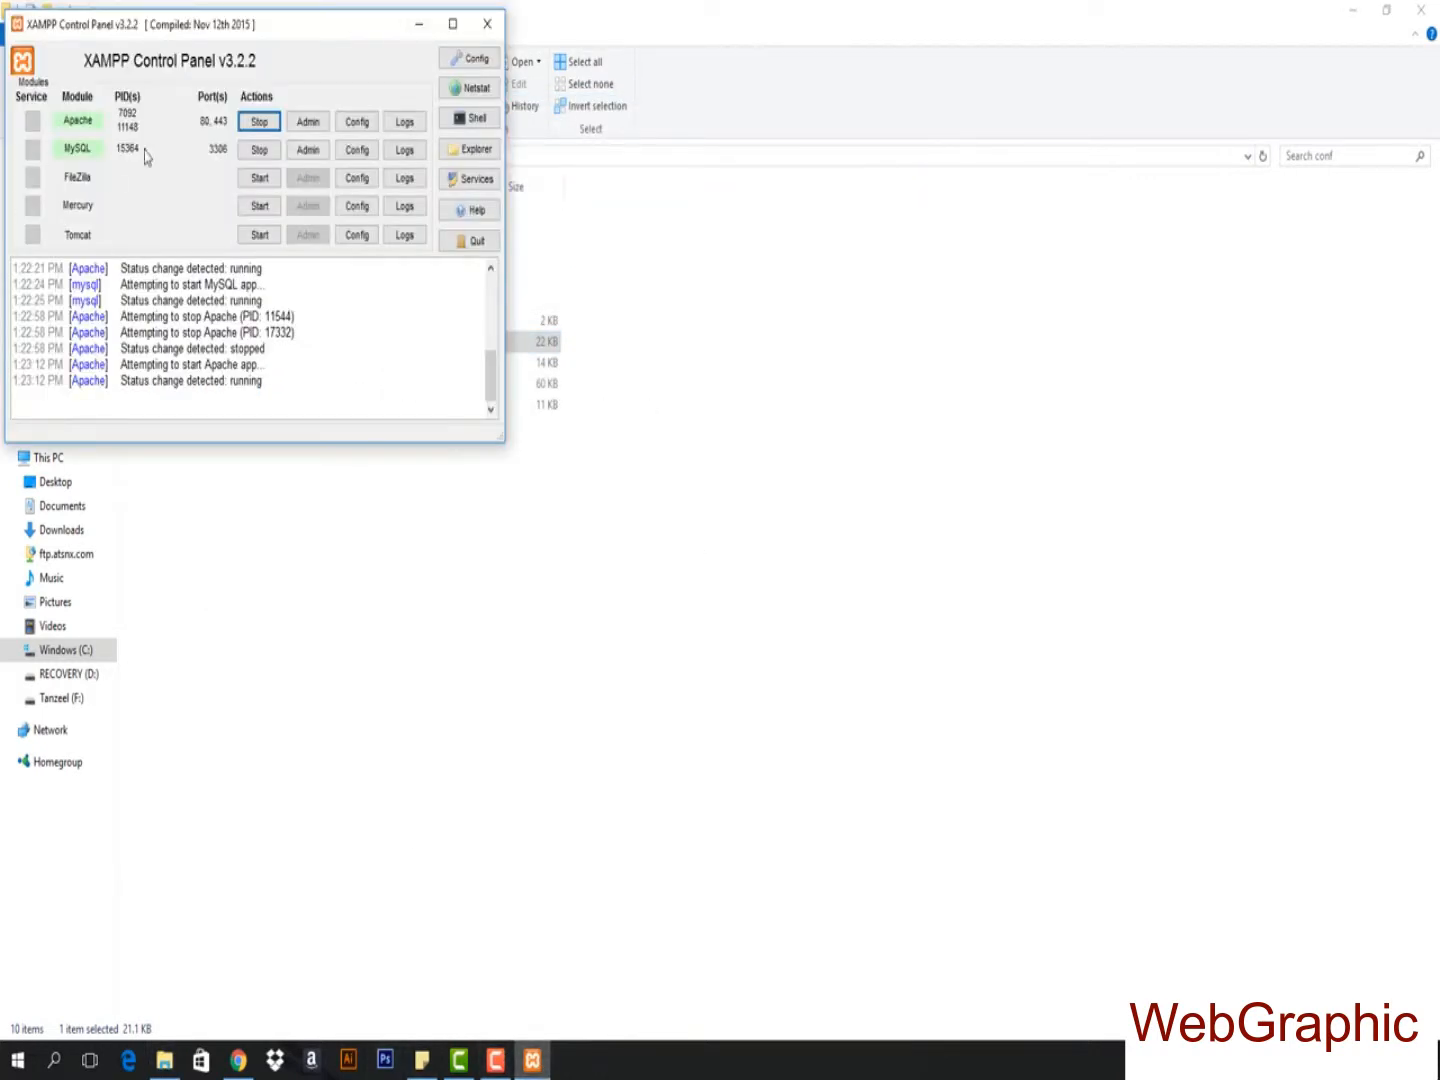
pyautogui.click(259, 121)
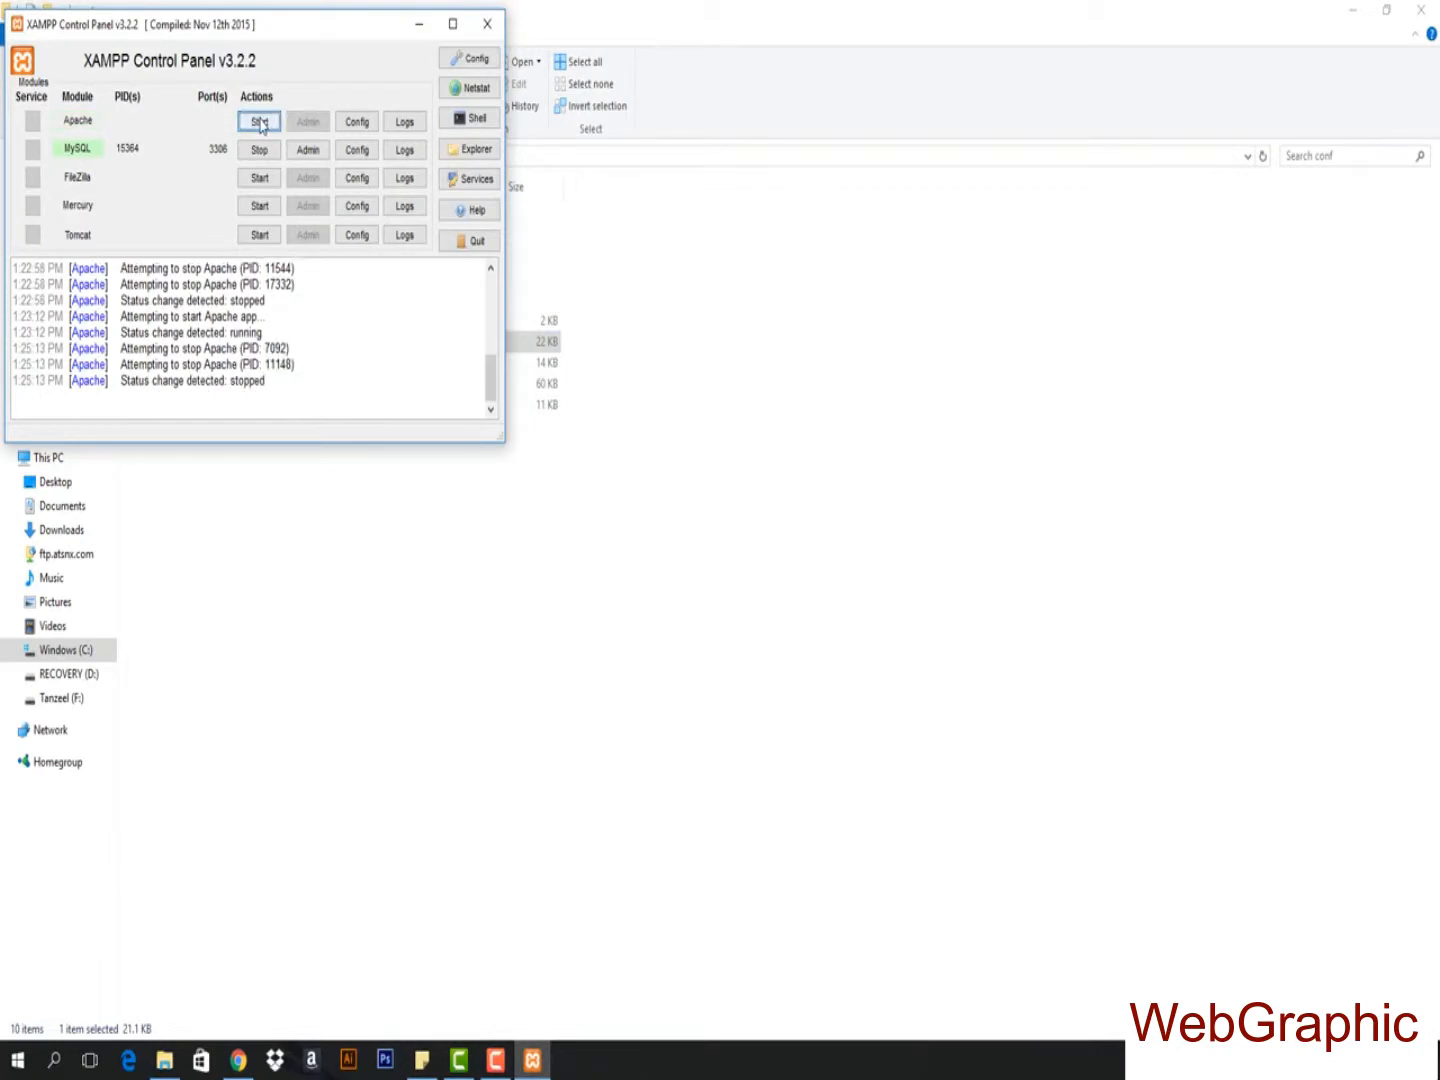
pyautogui.click(258, 122)
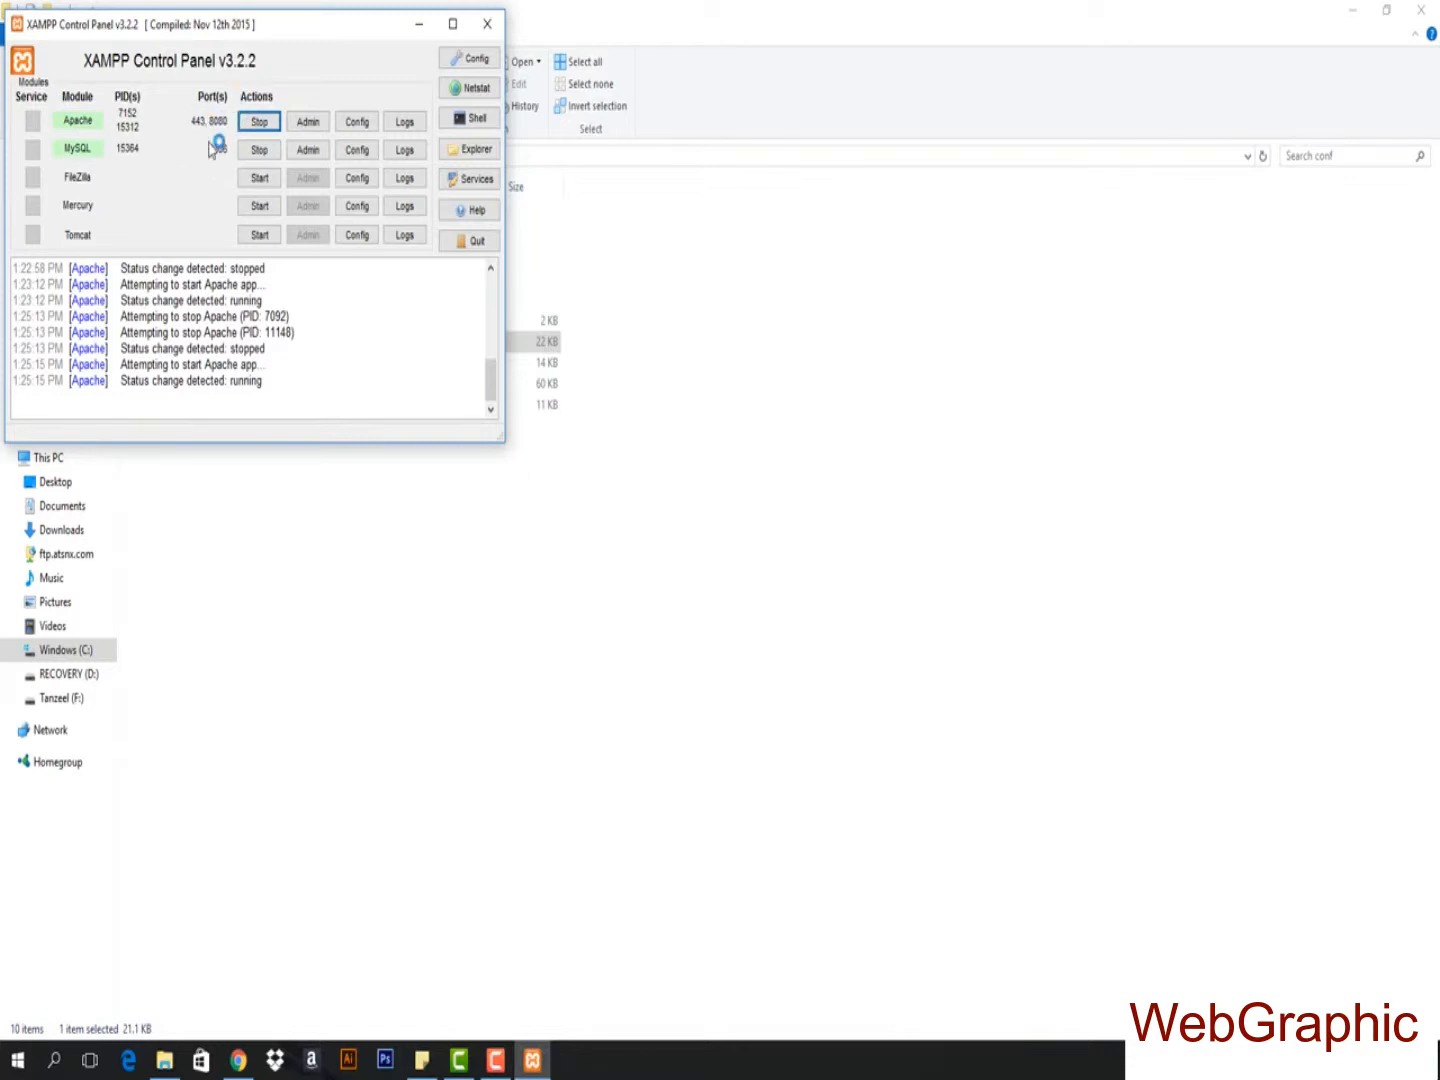
# - Switch to Chrome and try to load localhost without a port number
pyautogui.click(238, 1059)
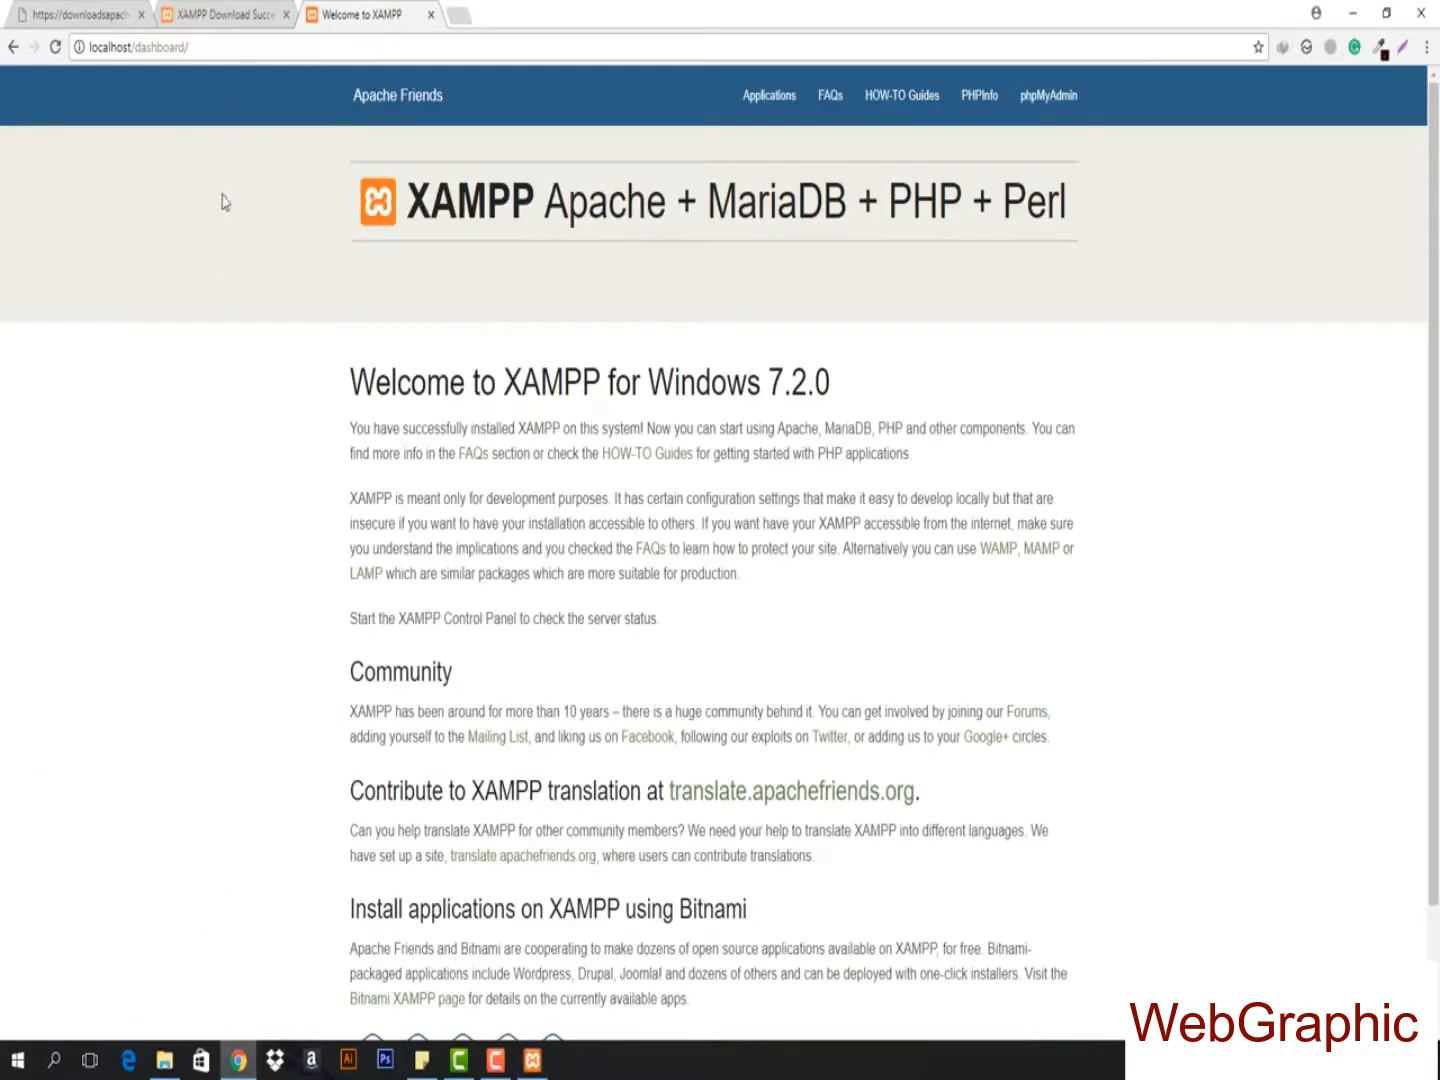
pyautogui.moveTo(190, 47); pyautogui.dragTo(135, 72)
pyautogui.press('BackSpace')
pyautogui.press('Return')
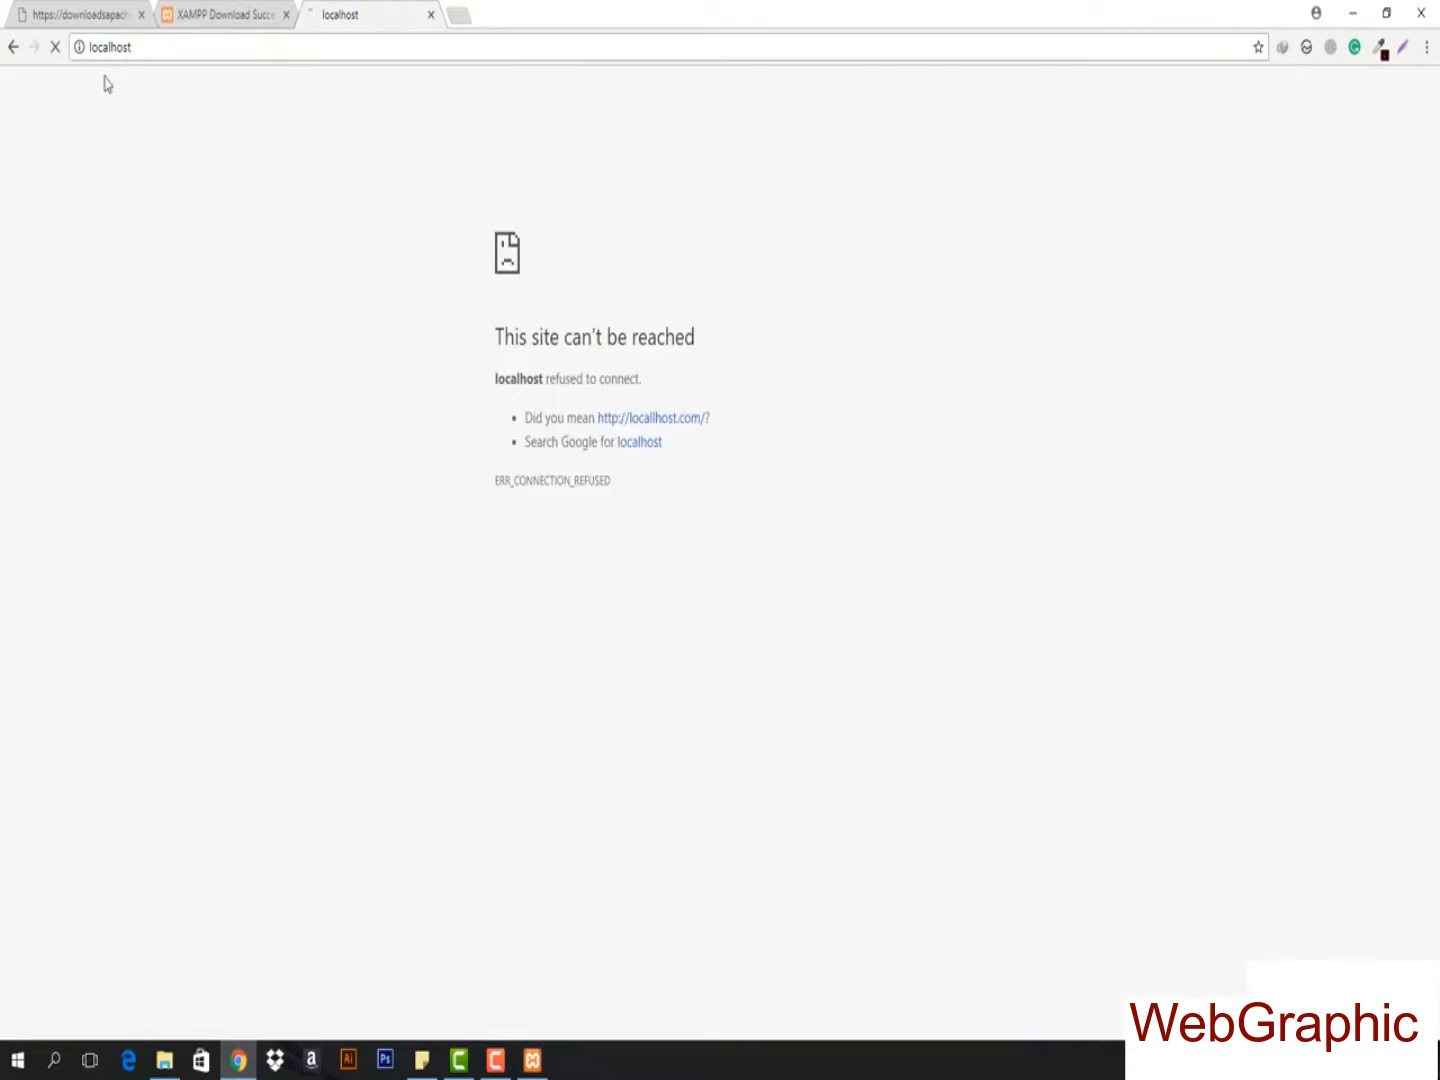
# - Open the XAMPP dashboard in the browser at localhost:8080
pyautogui.click(178, 50)
pyautogui.click(180, 51)
pyautogui.write(':8080')
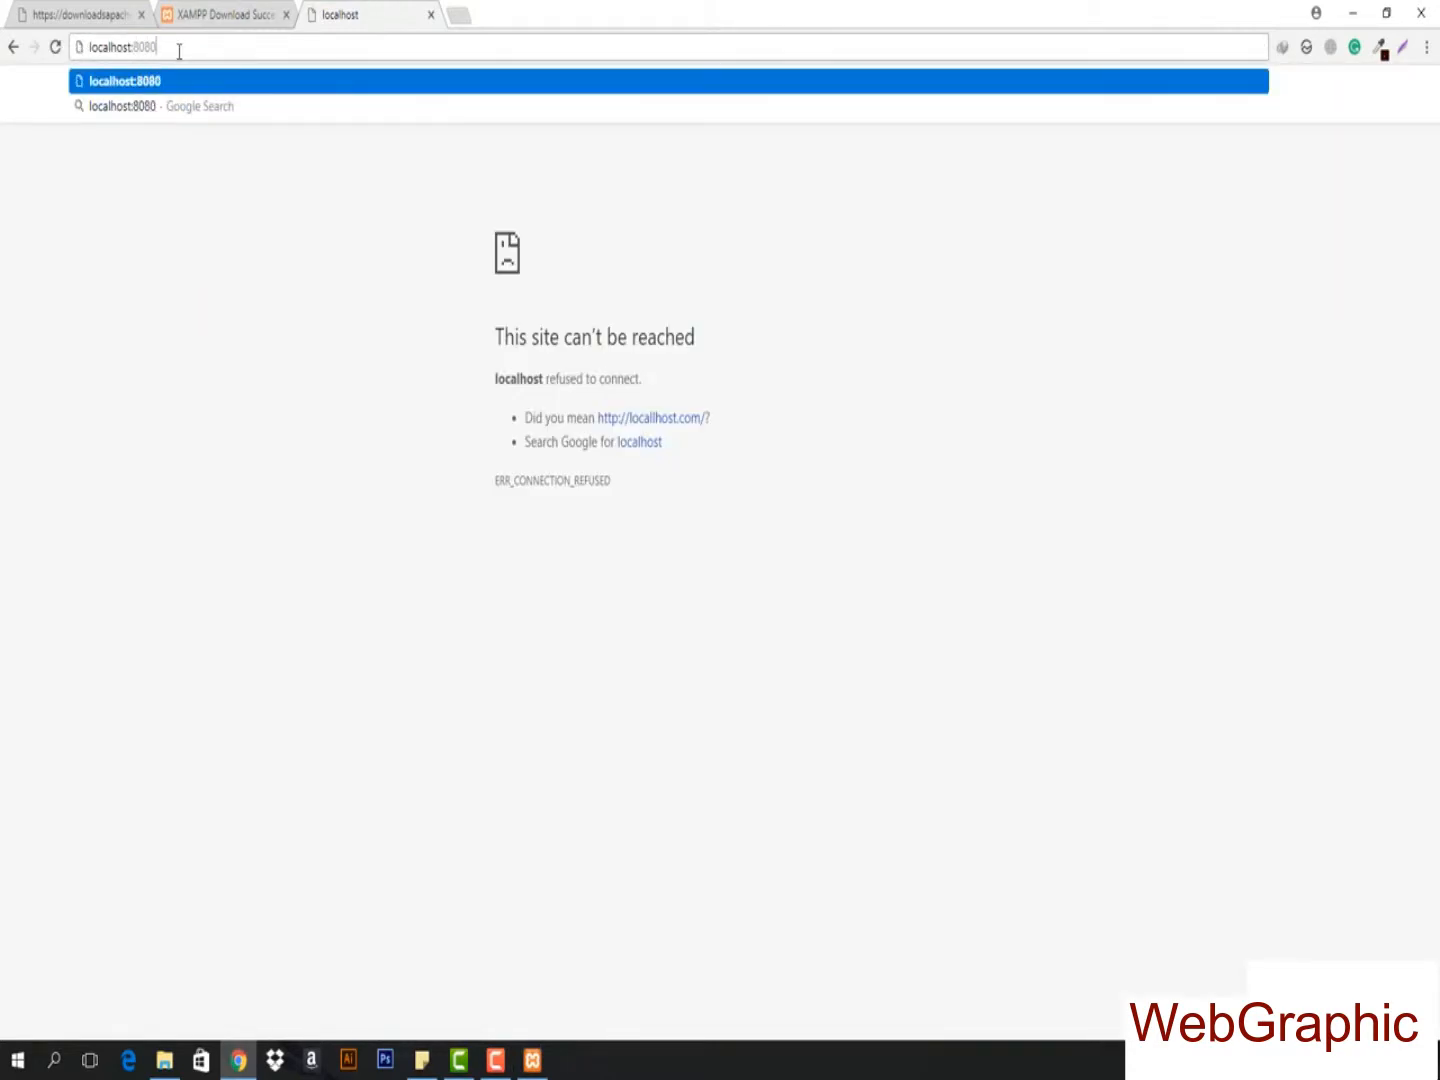
pyautogui.press('Return')
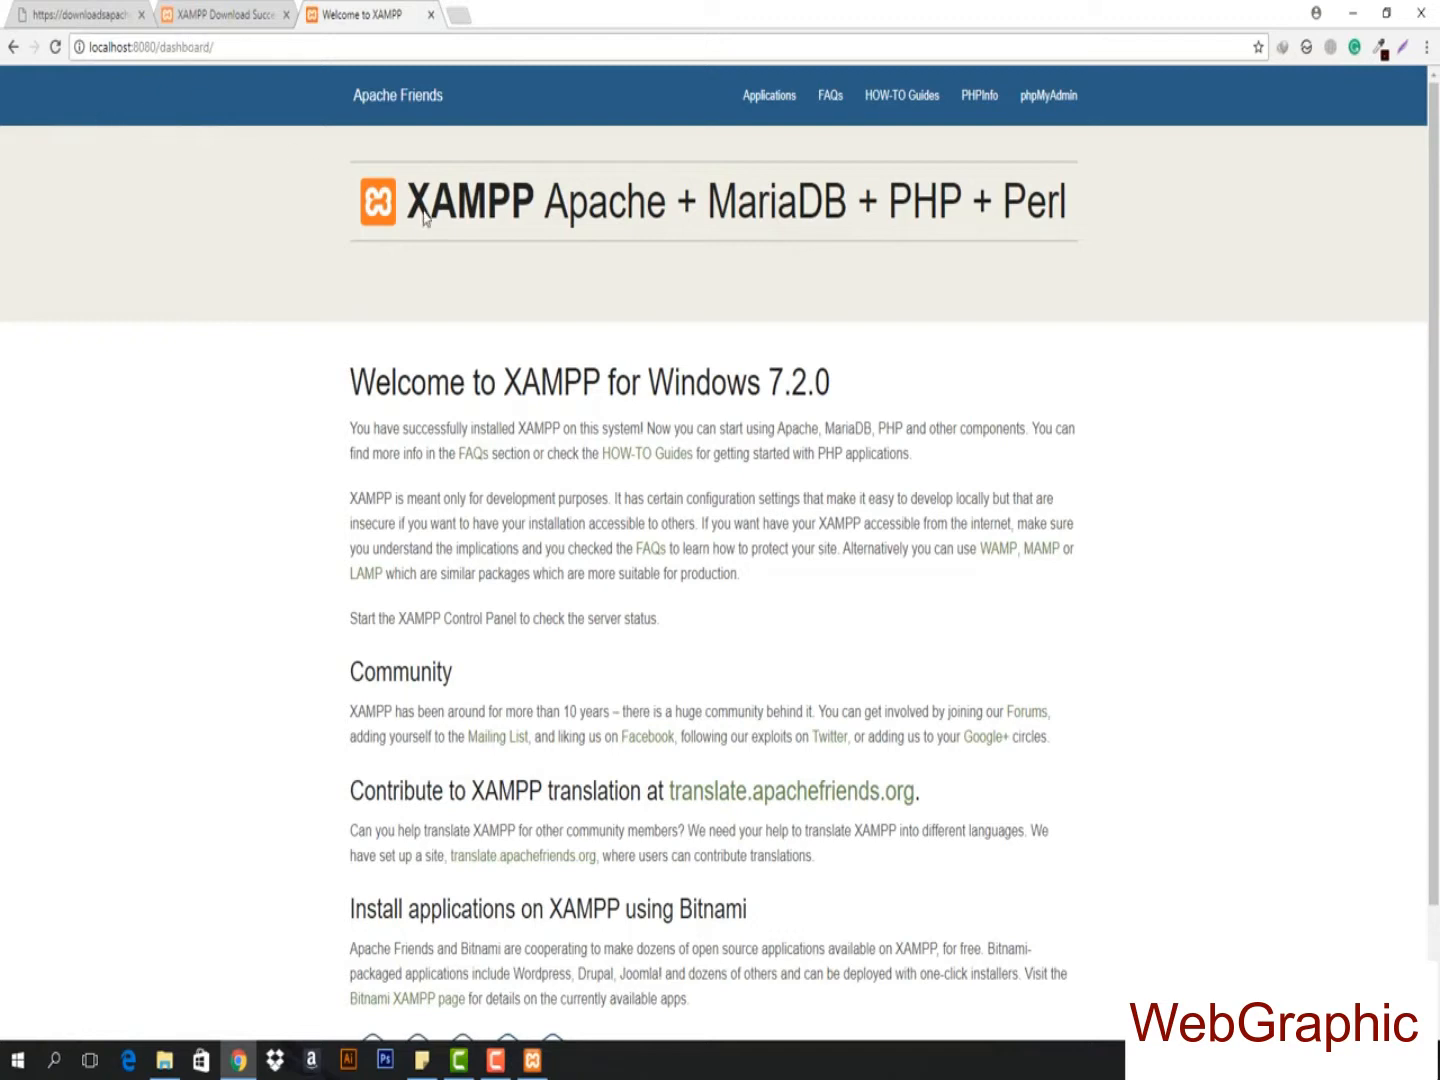
# - Look over the XAMPP dashboard page, including its title heading, the welcome section and the Bitnami applications section
pyautogui.scroll(-3, 440, 222)
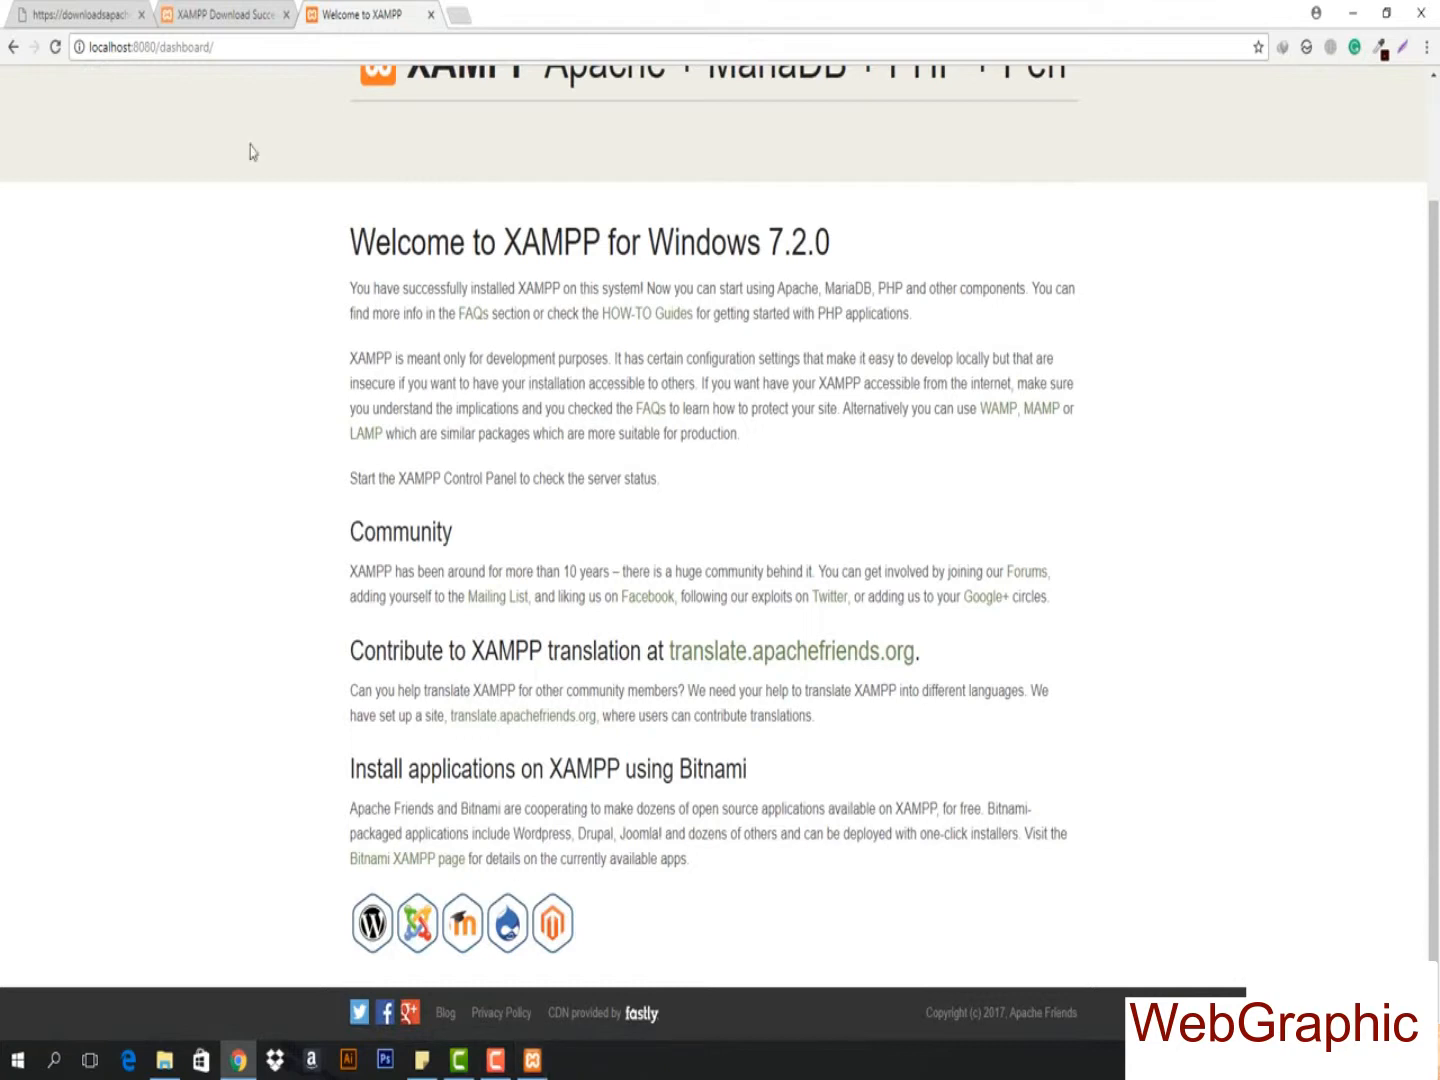
pyautogui.scroll(1, 241, 181)
pyautogui.scroll(1, 241, 182)
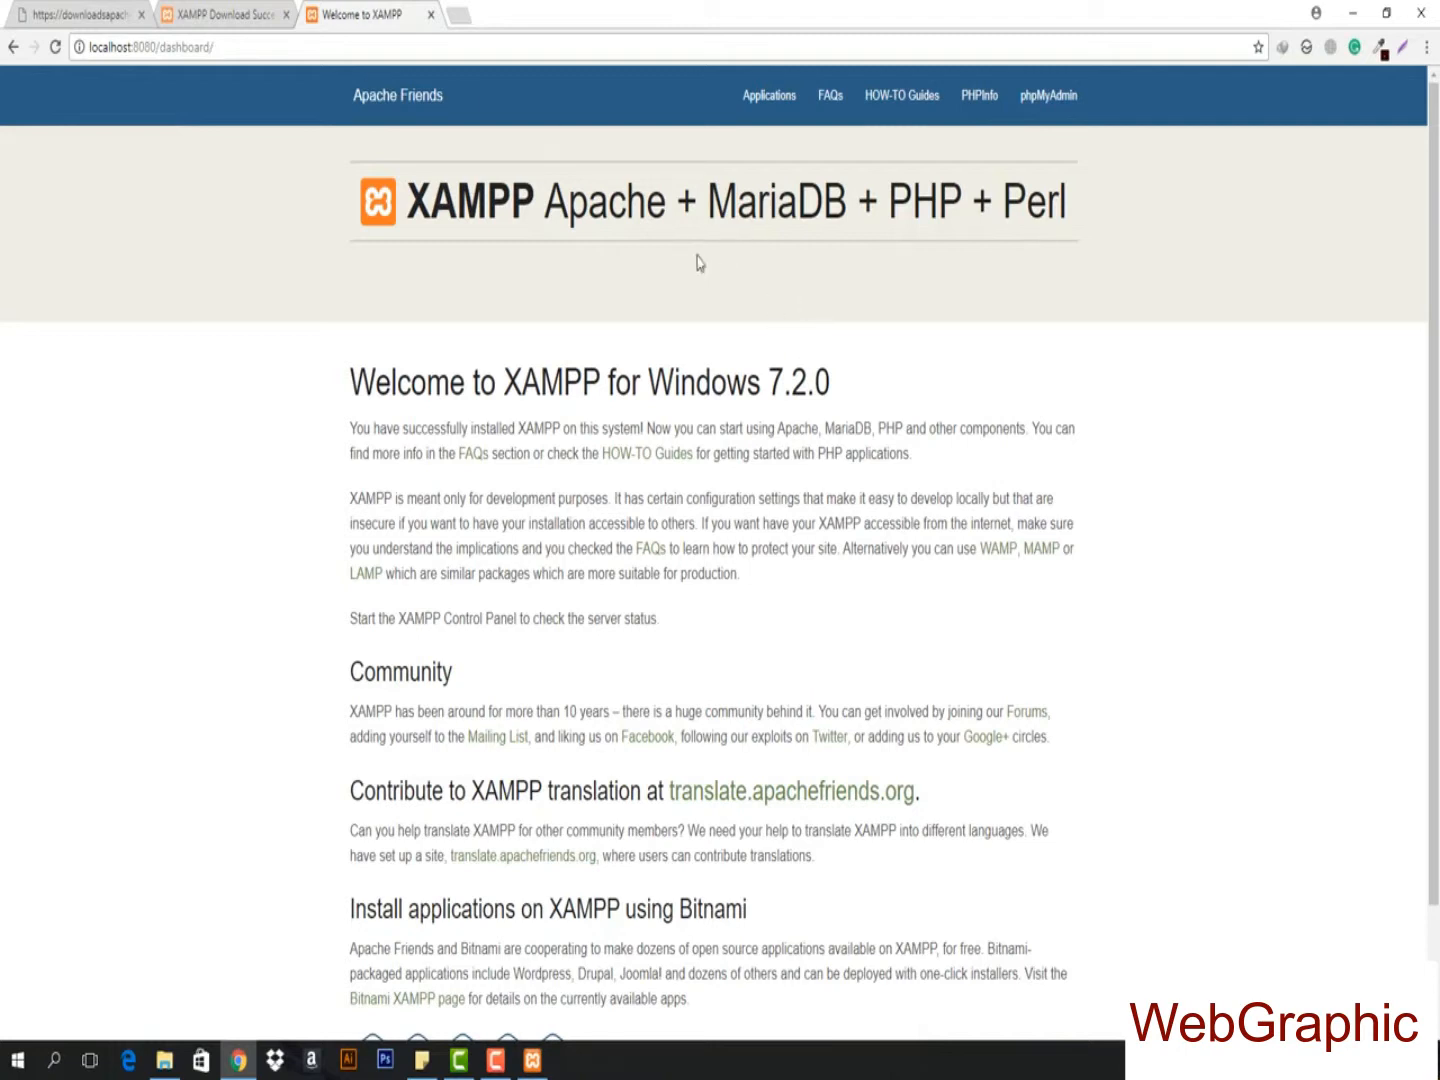
pyautogui.moveTo(473, 201); pyautogui.dragTo(534, 203)
pyautogui.click(560, 204)
pyautogui.scroll(-3, 401, 337)
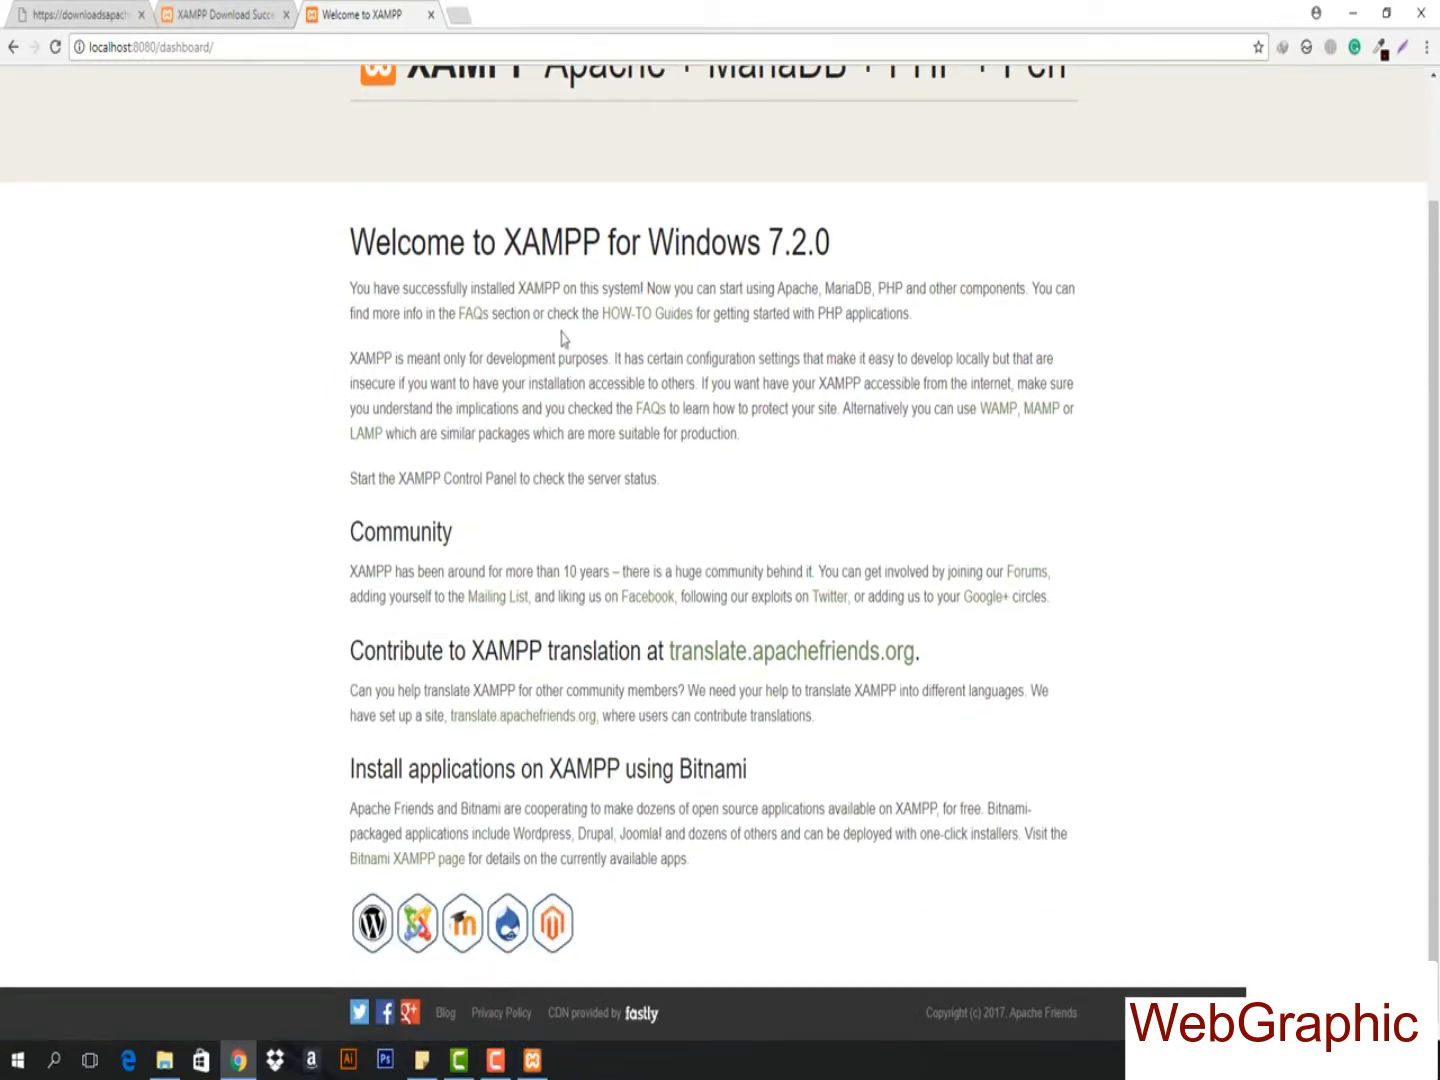
pyautogui.scroll(3, 565, 345)
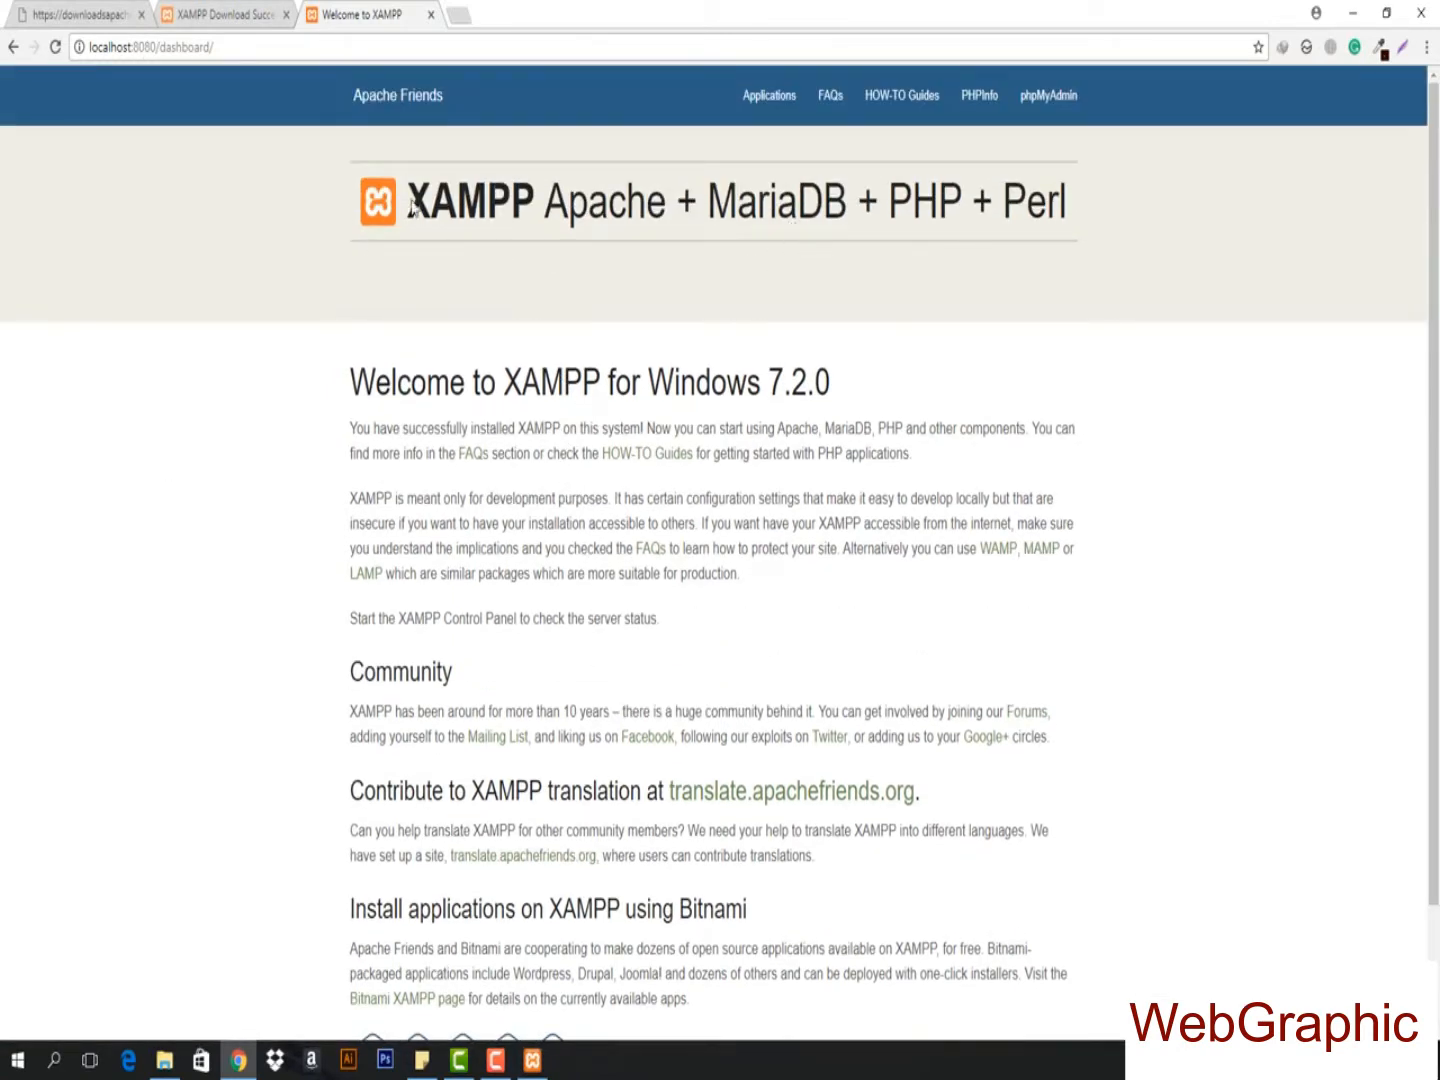
pyautogui.moveTo(410, 207); pyautogui.dragTo(1185, 236)
pyautogui.click(1124, 244)
pyautogui.moveTo(352, 376)
pyautogui.mouseDown()
pyautogui.moveTo(910, 430)
pyautogui.moveTo(330, 399)
pyautogui.mouseUp()
pyautogui.click(910, 430)
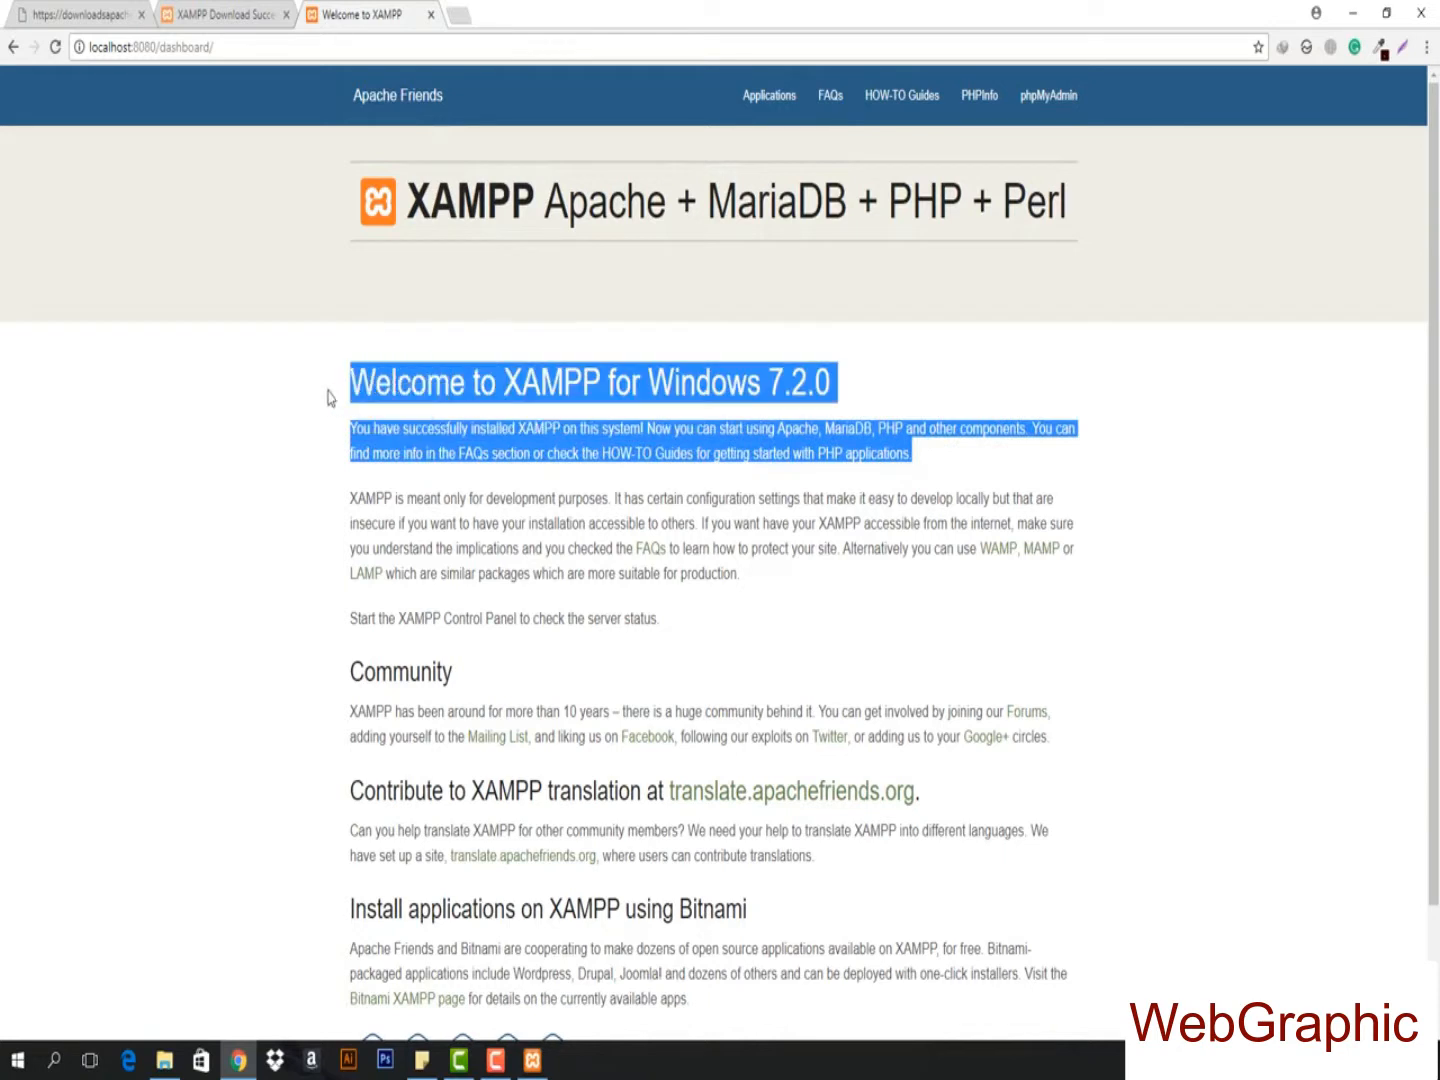
pyautogui.click(334, 372)
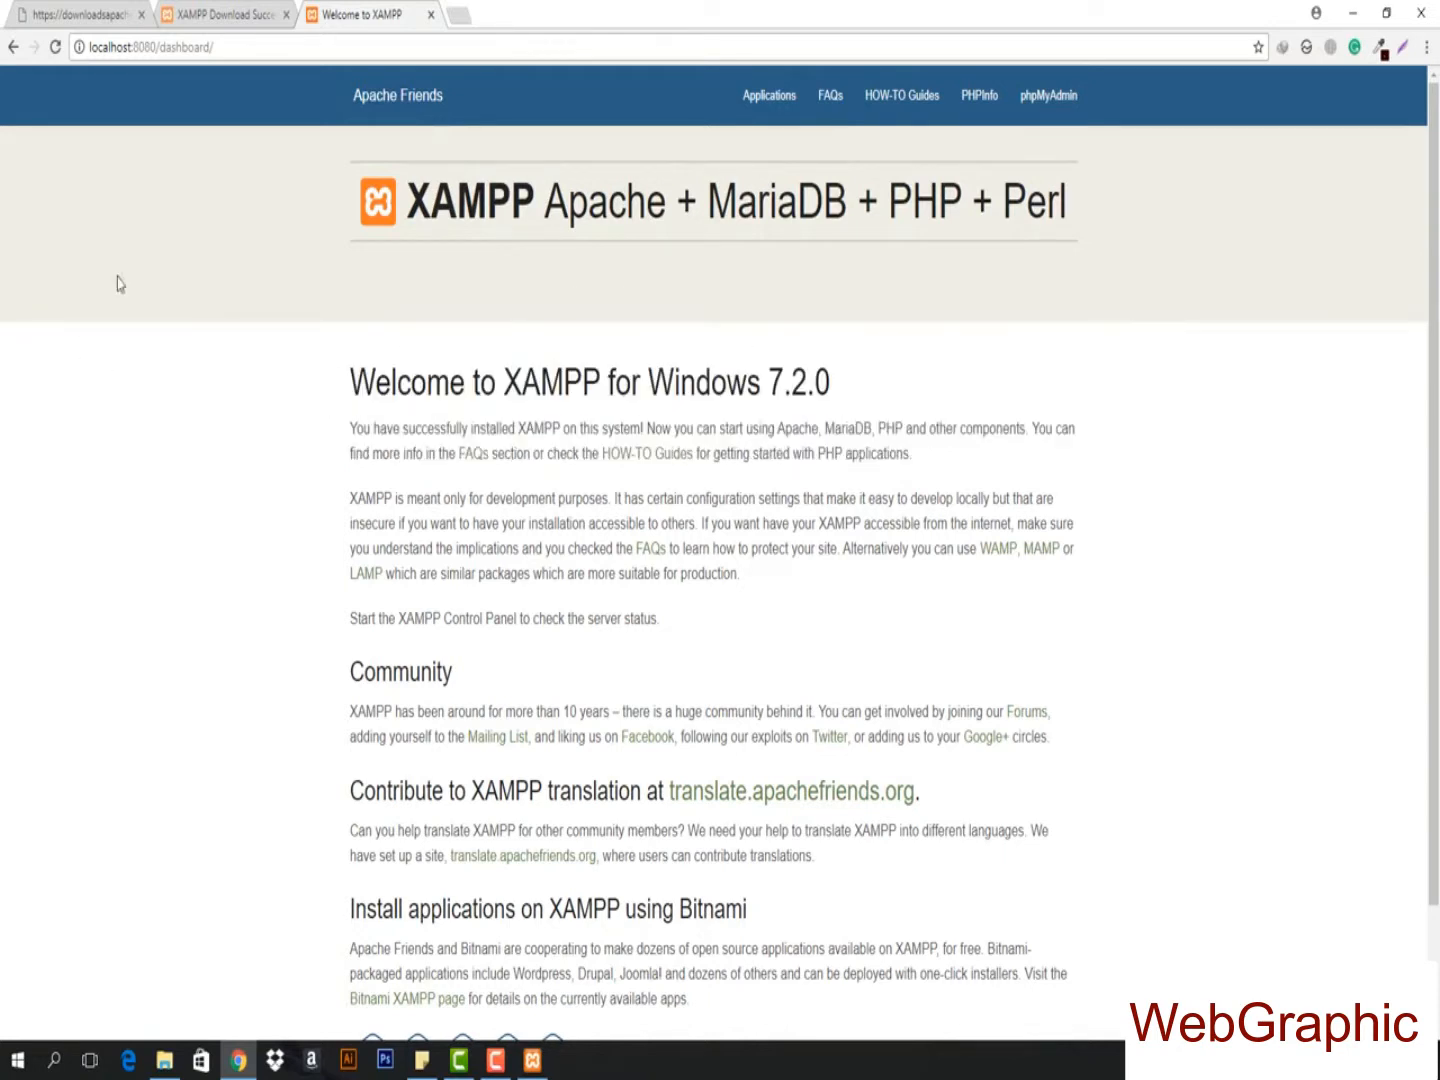
pyautogui.scroll(-3, 460, 588)
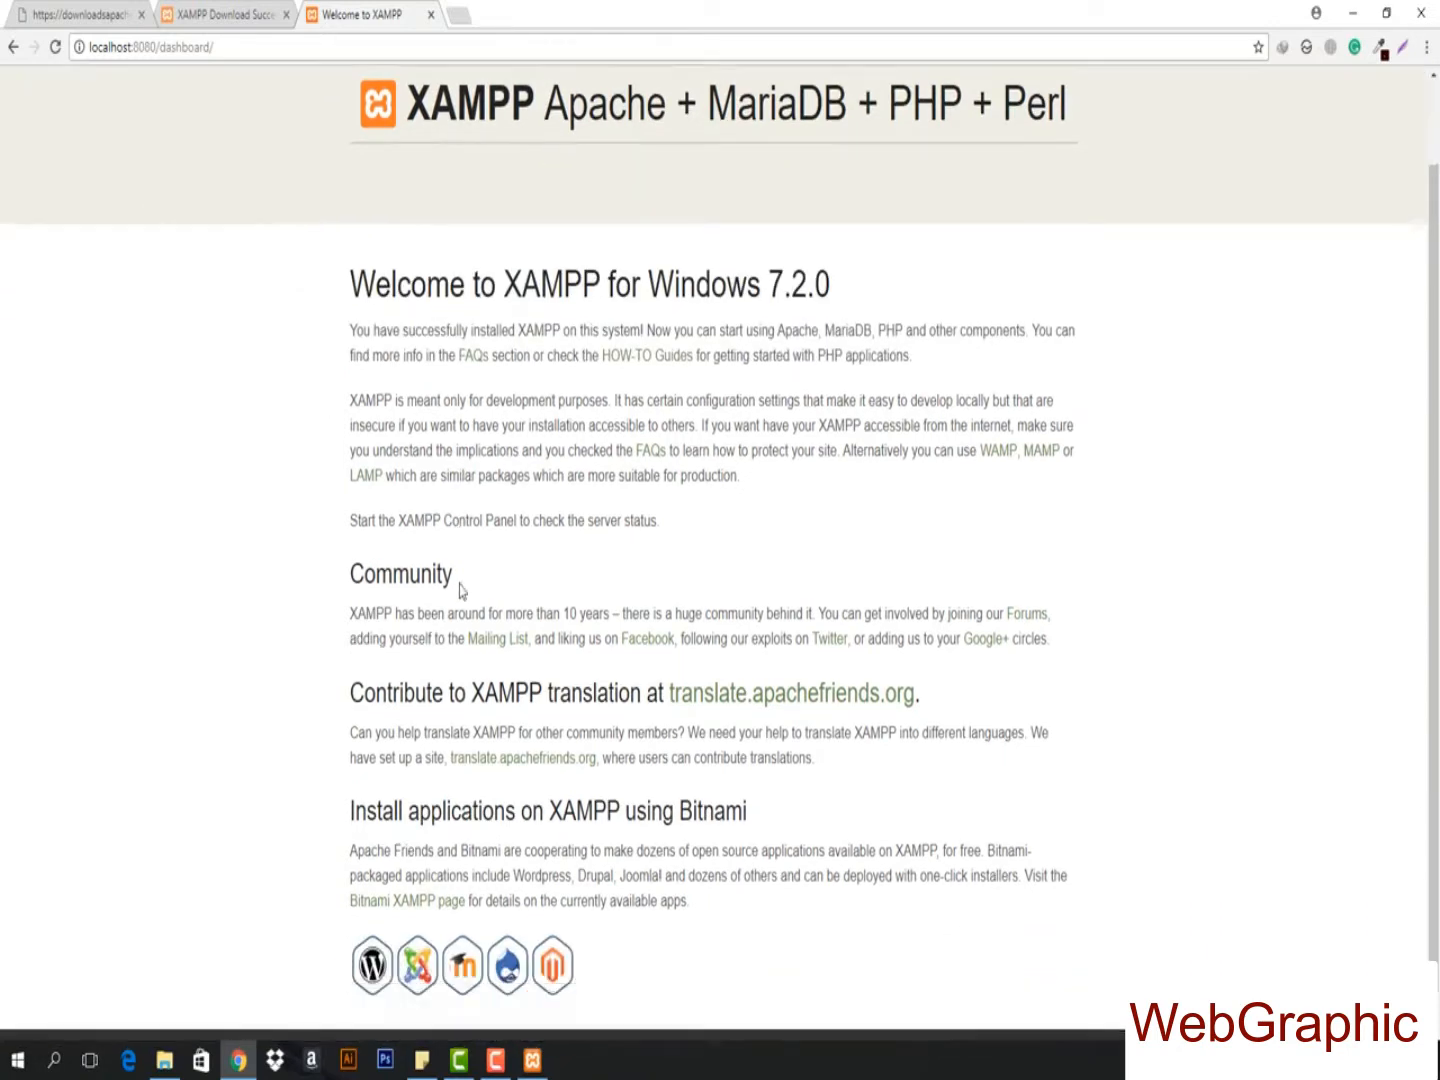
pyautogui.scroll(3, 379, 388)
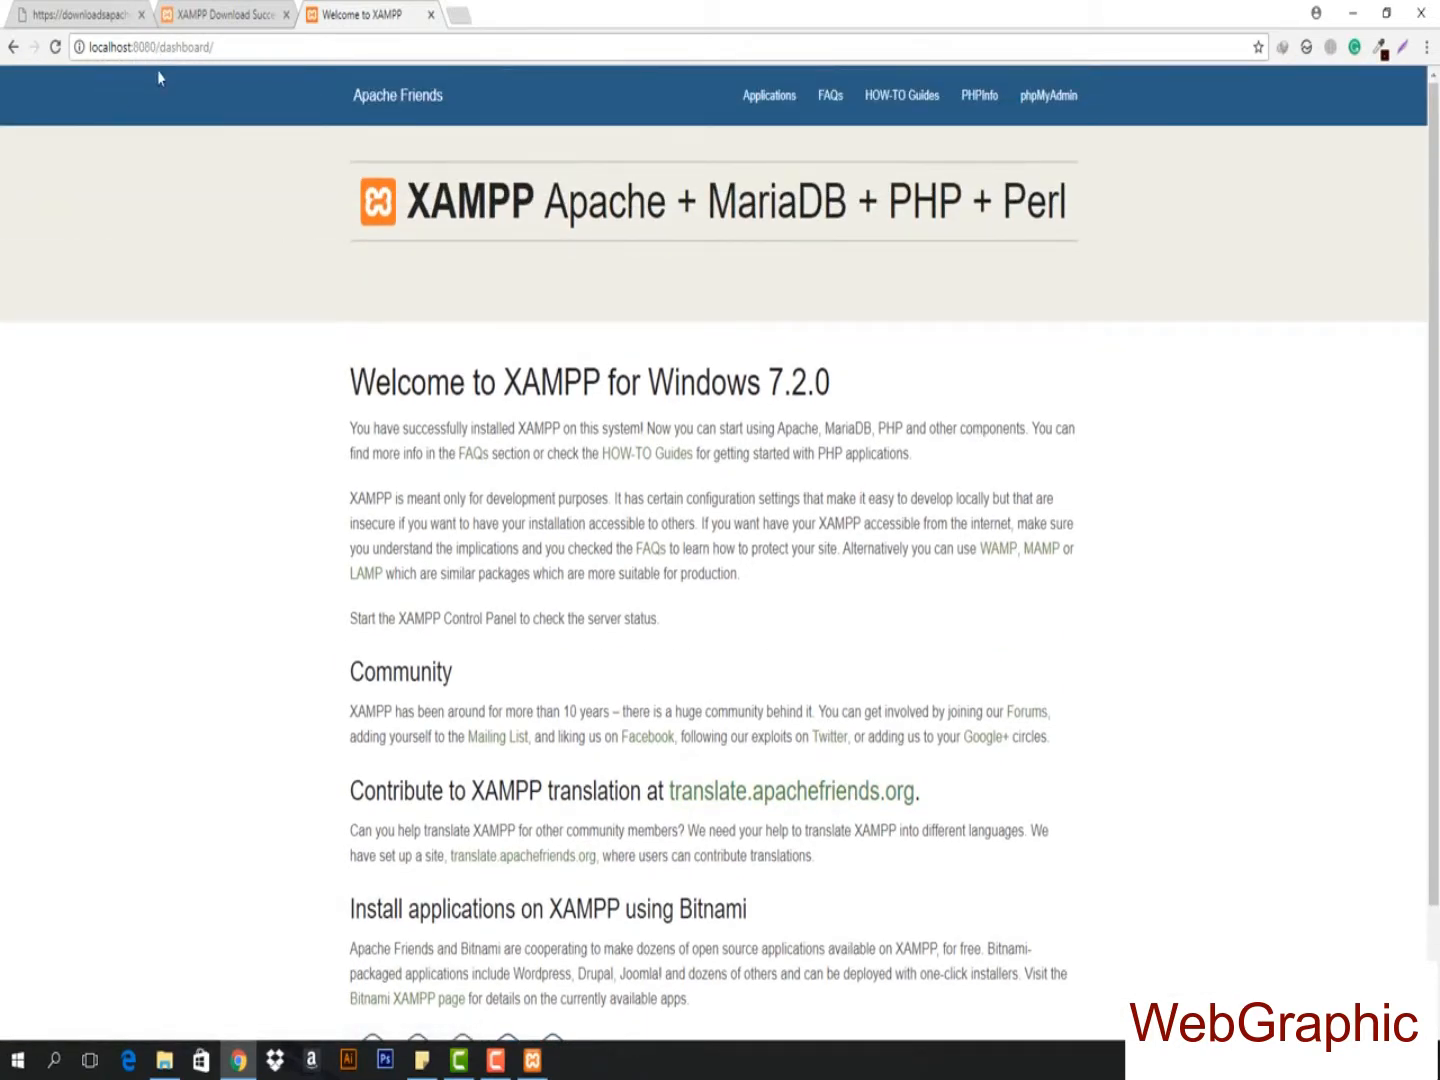
pyautogui.scroll(-3, 894, 364)
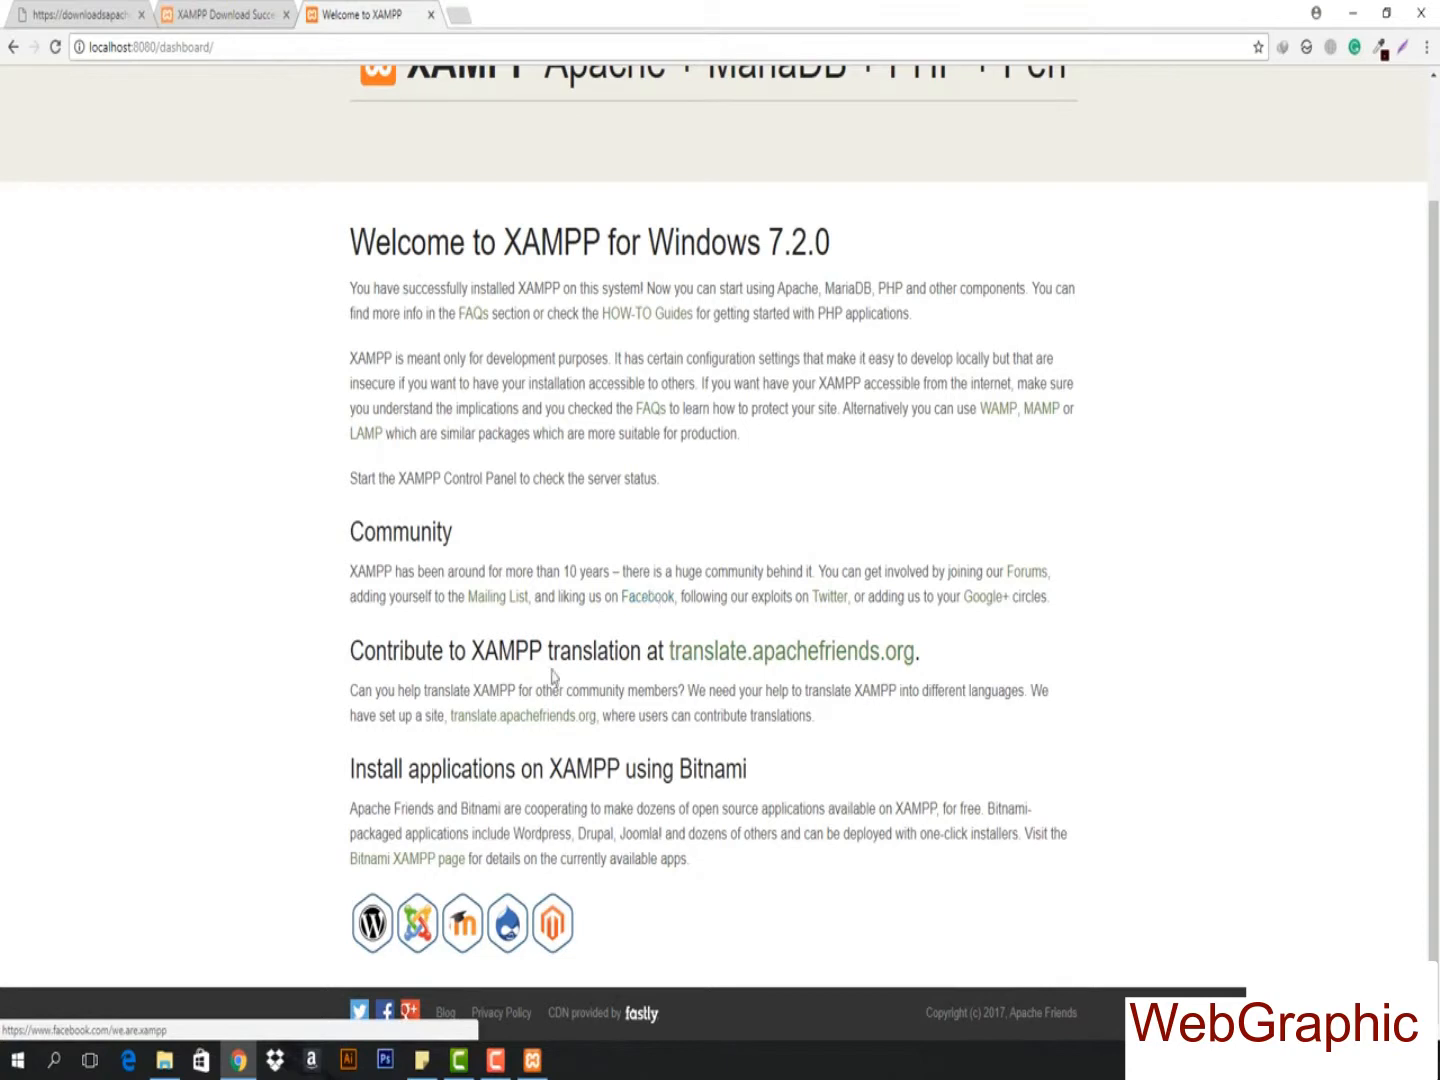
pyautogui.scroll(3, 740, 612)
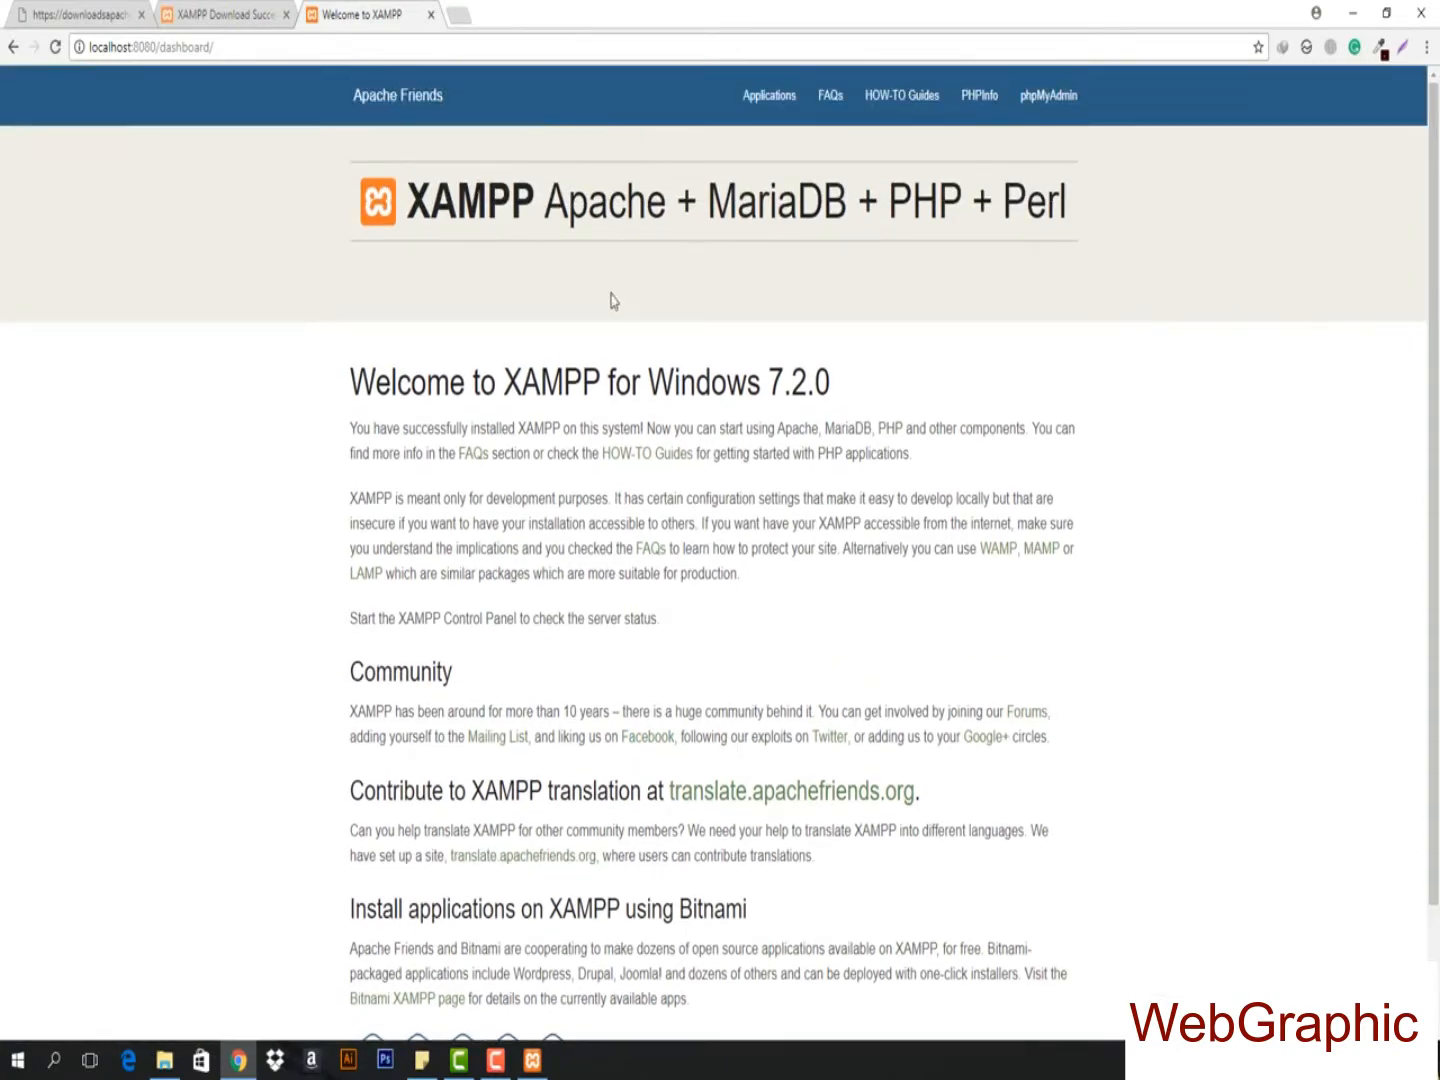
# - Open wordpress.org in a new browser tab and go to its Download WordPress page
pyautogui.click(462, 16)
pyautogui.write('wordpress.org')
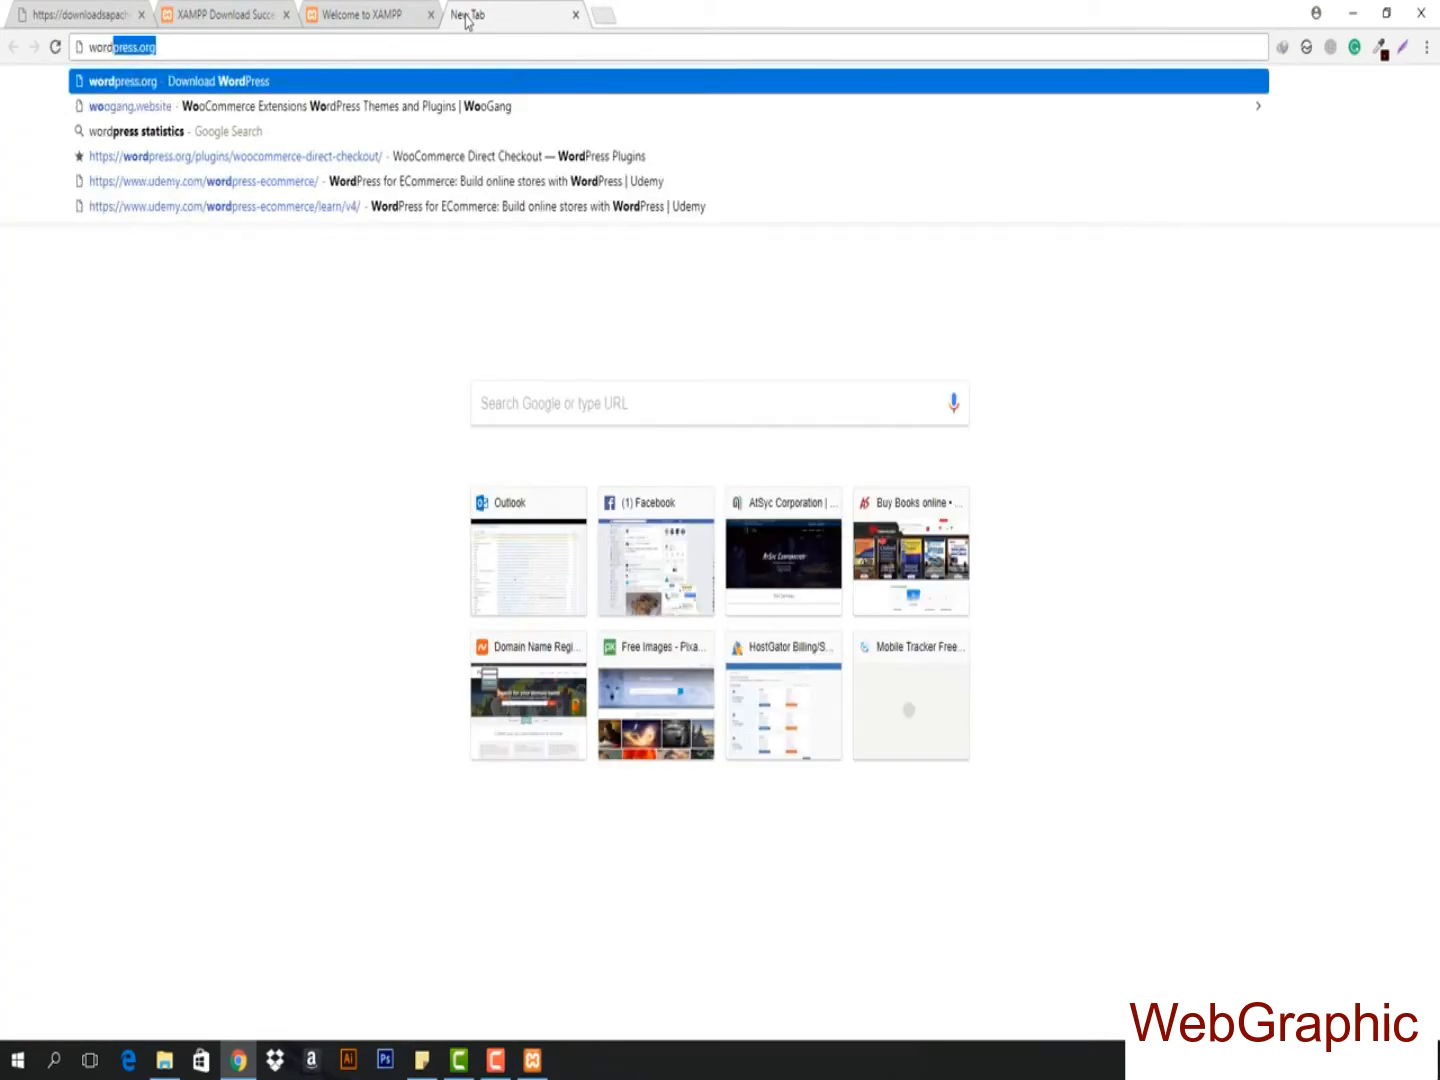
pyautogui.press('Return')
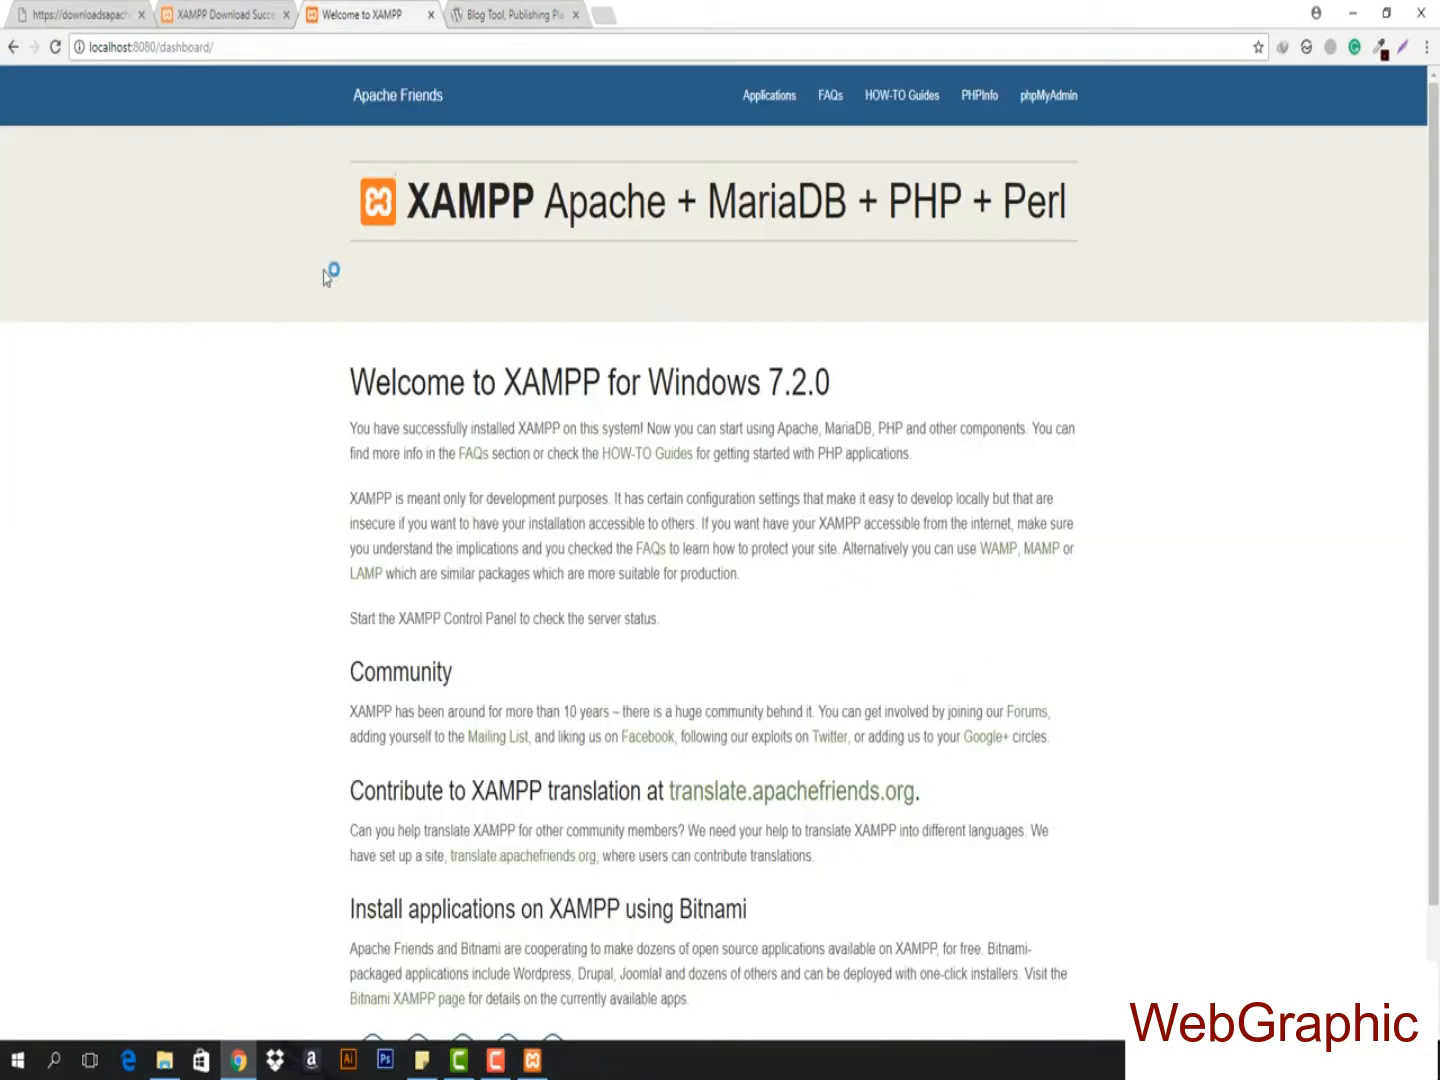
pyautogui.click(359, 13)
pyautogui.click(547, 11)
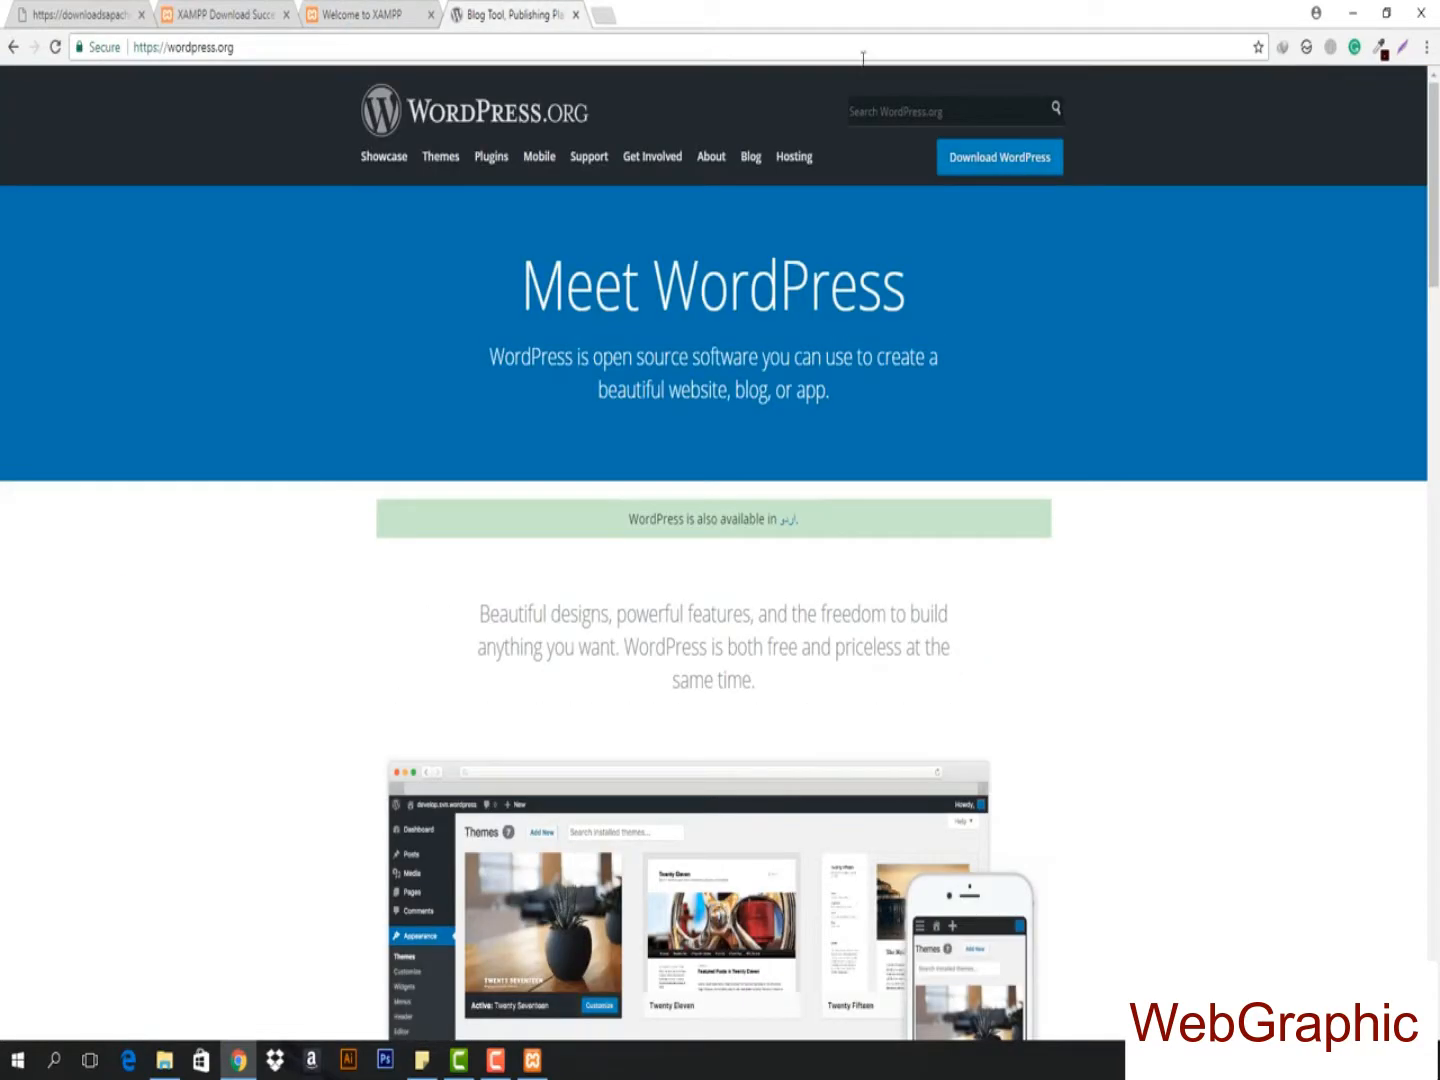
pyautogui.click(1016, 164)
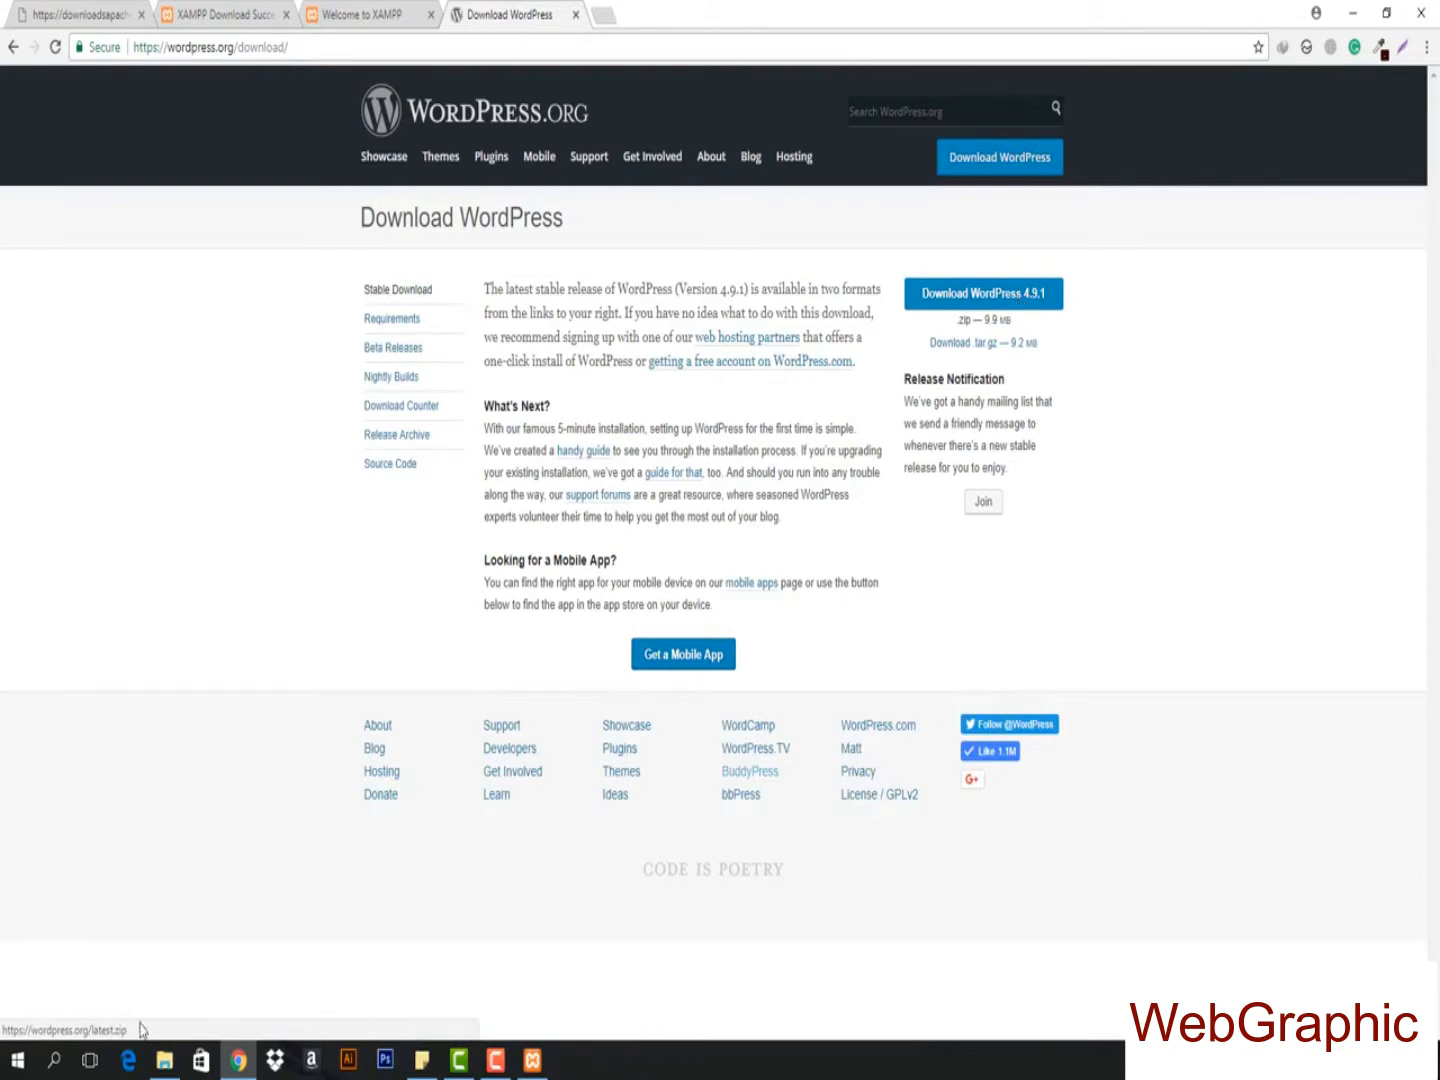
# - In File Explorer, find wordpress-4.9.1.zip in the Compressed folder of Downloads and place it on the desktop
pyautogui.click(165, 1060)
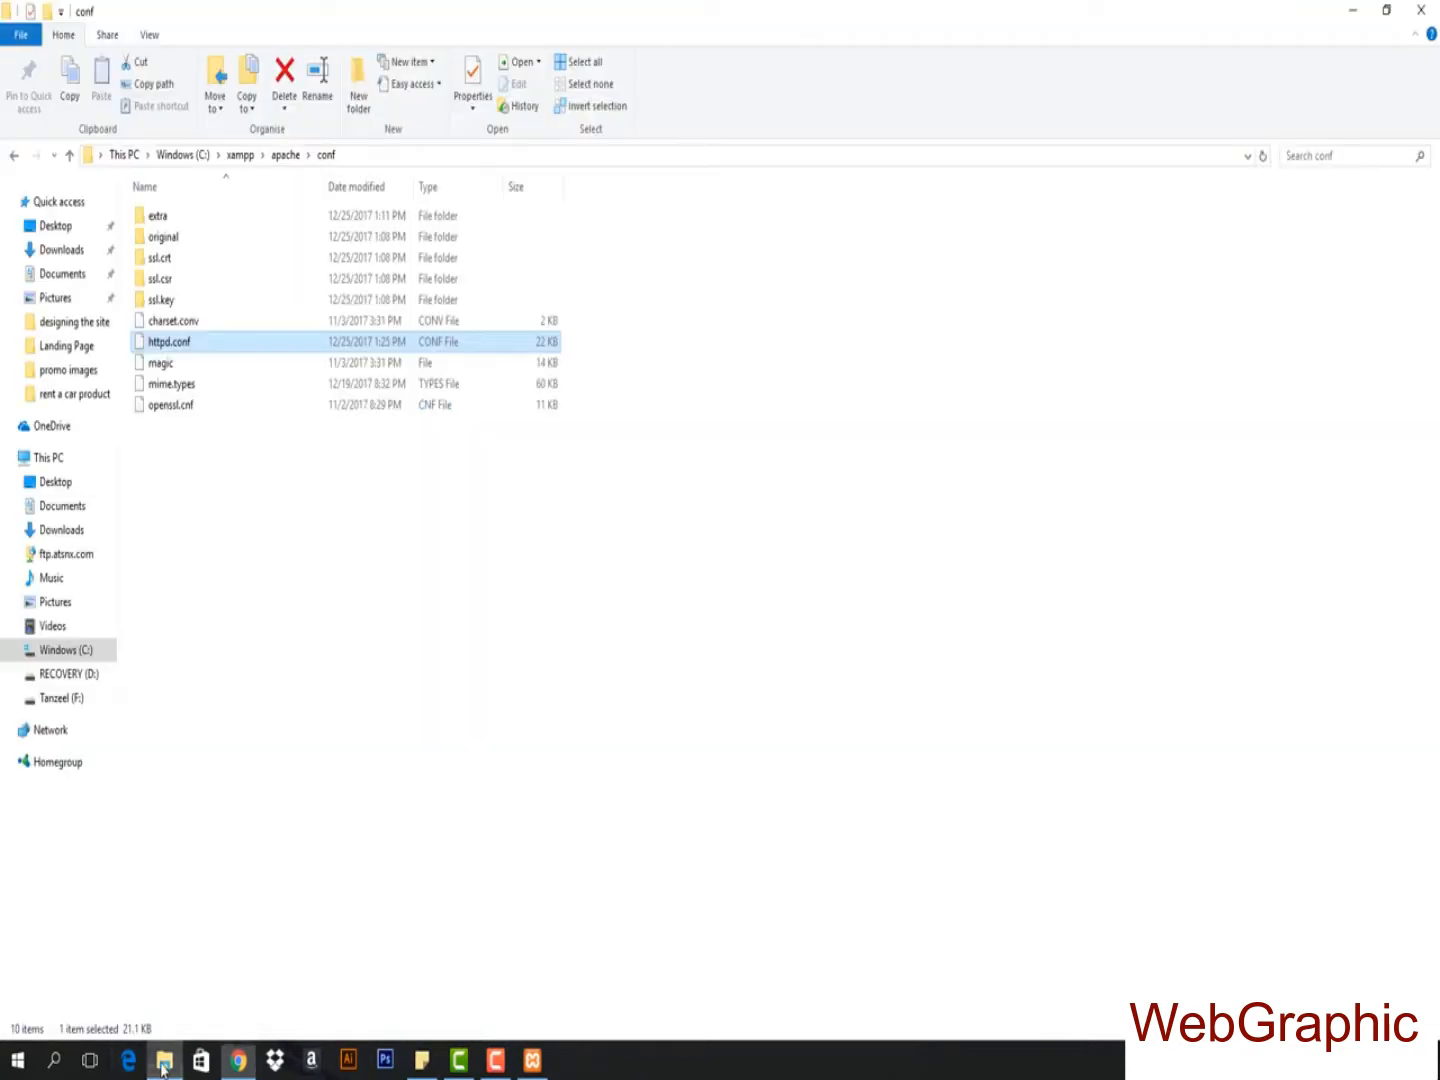
pyautogui.click(49, 249)
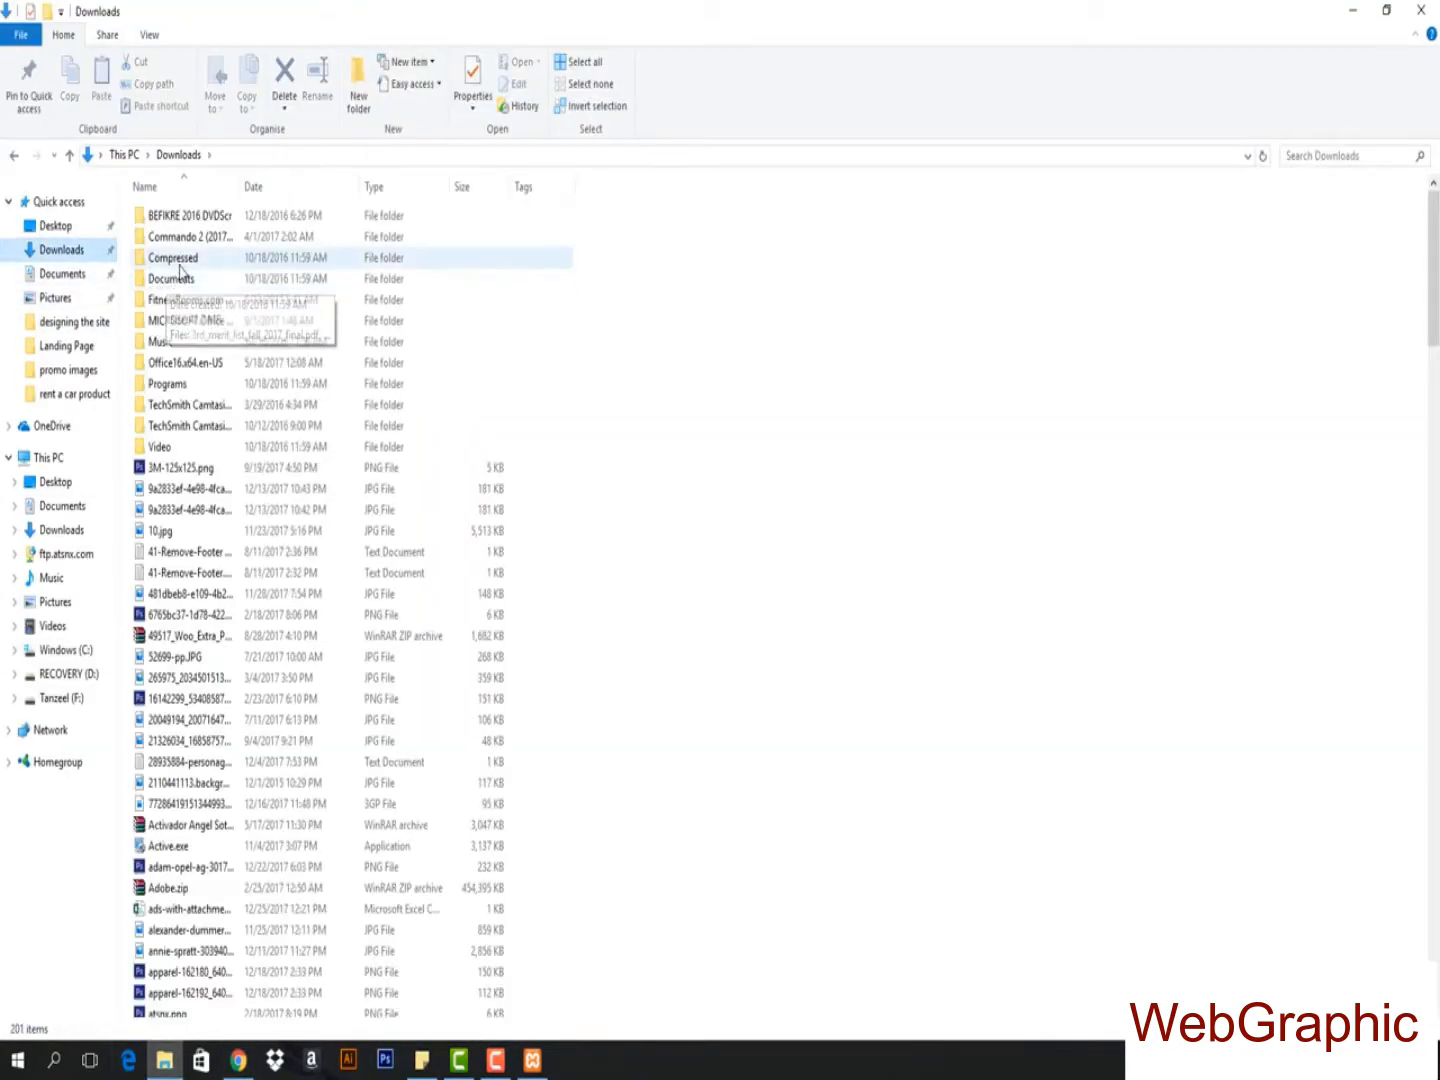
pyautogui.doubleClick(175, 258)
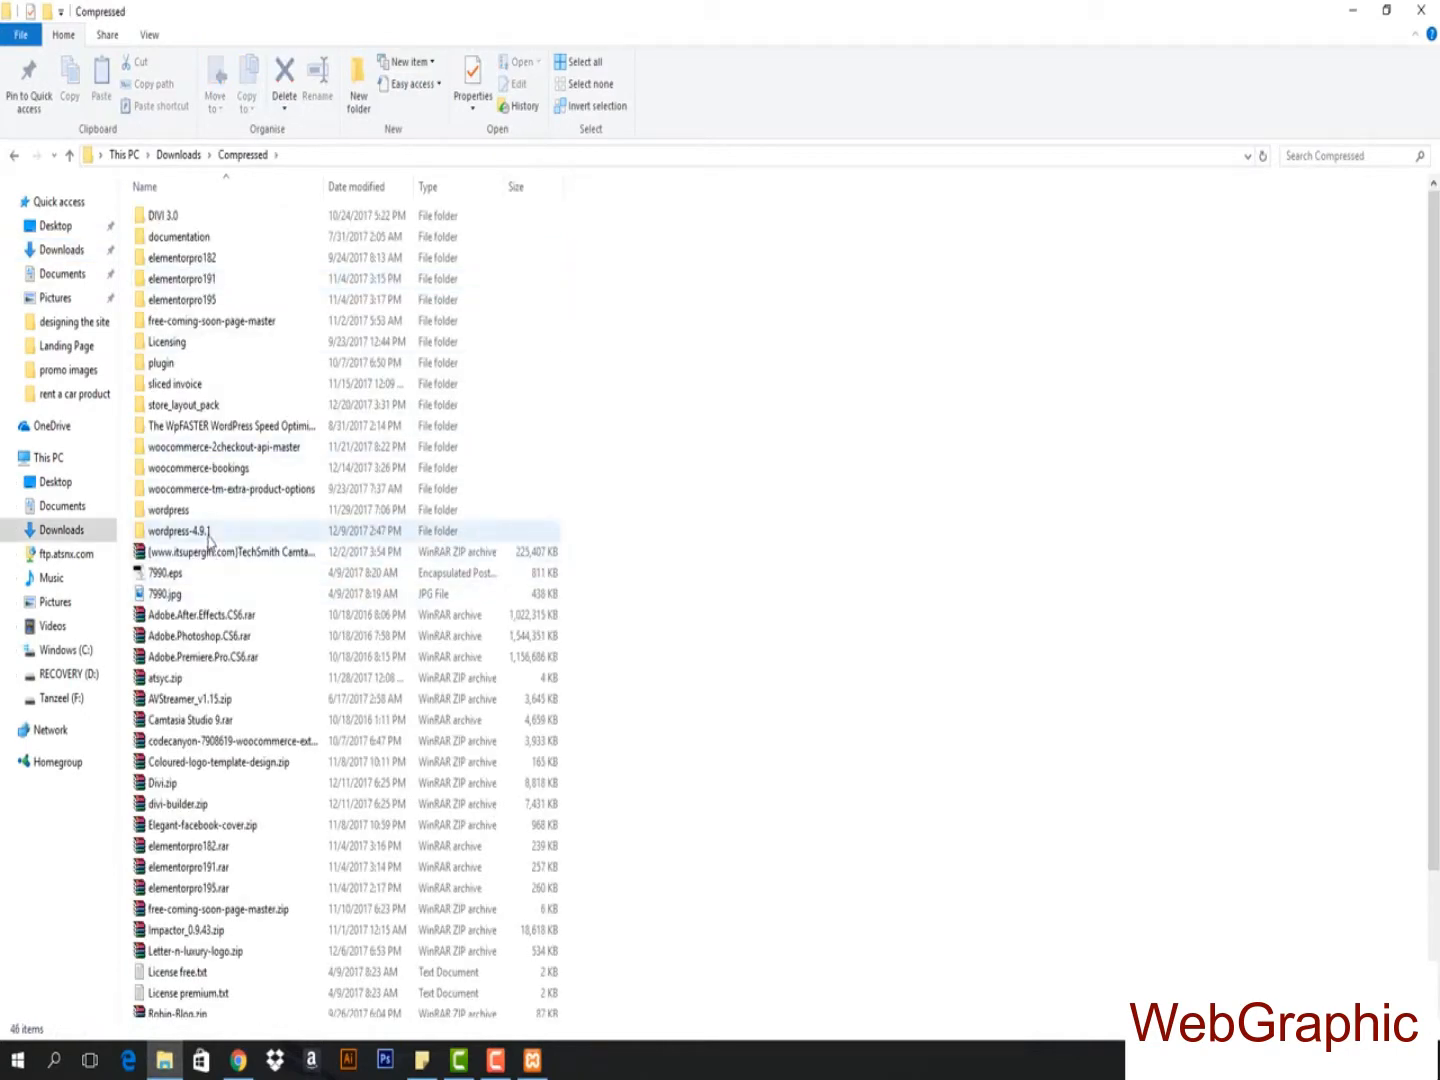
pyautogui.click(210, 536)
pyautogui.press('w')
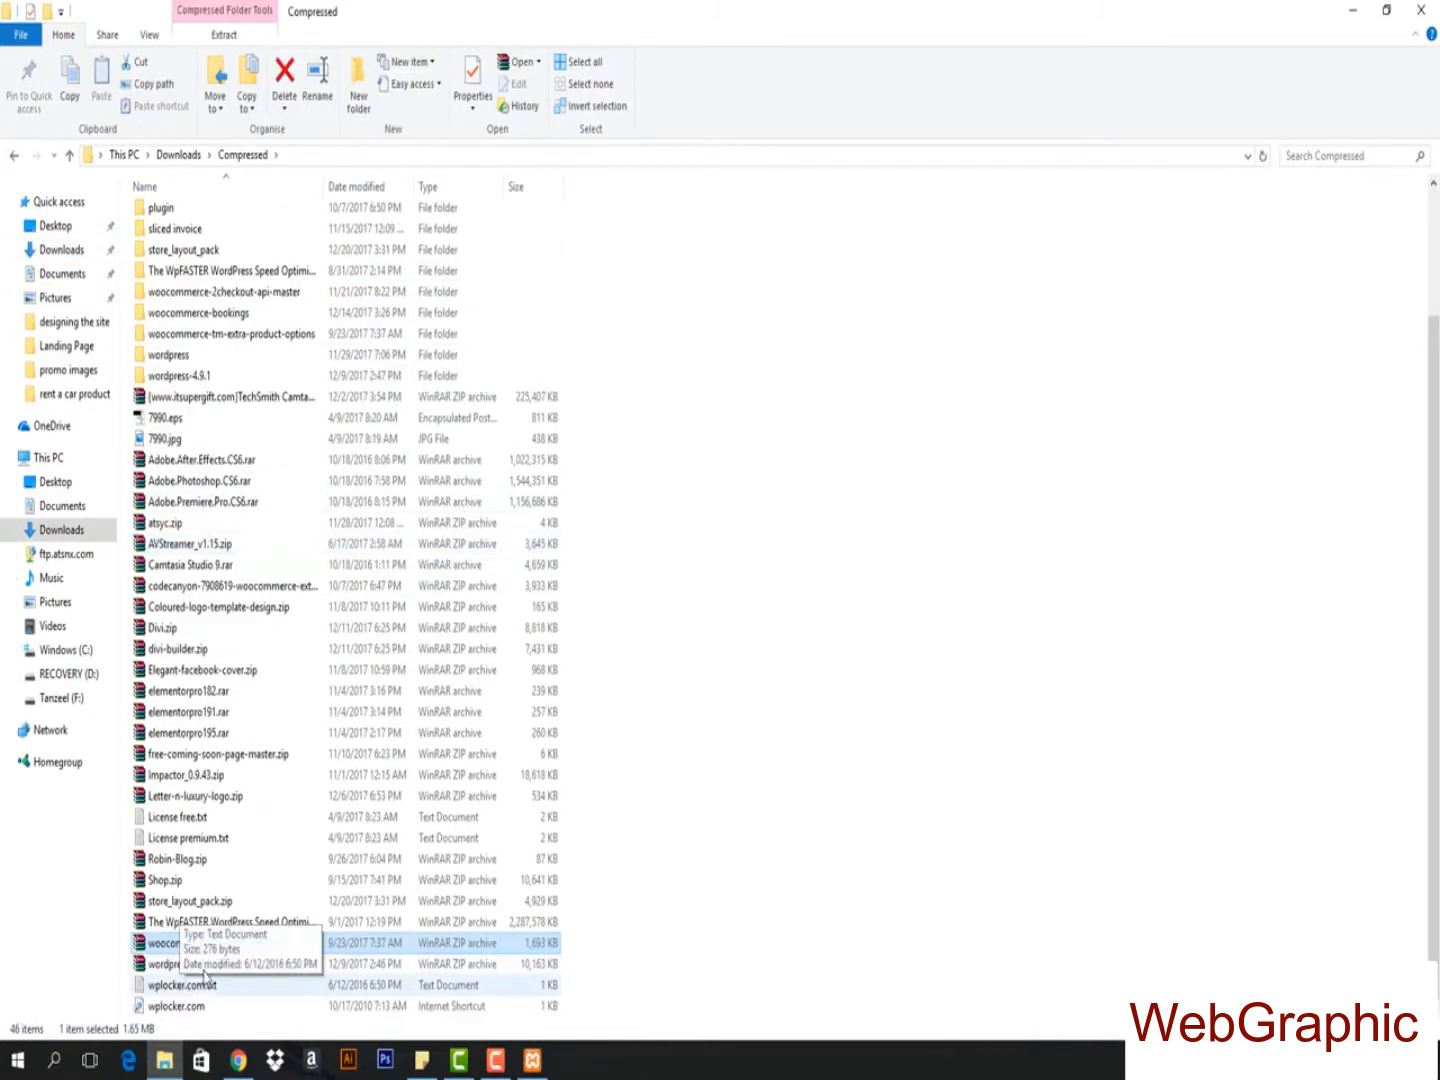
pyautogui.click(202, 967)
pyautogui.moveTo(194, 970); pyautogui.dragTo(650, 581)
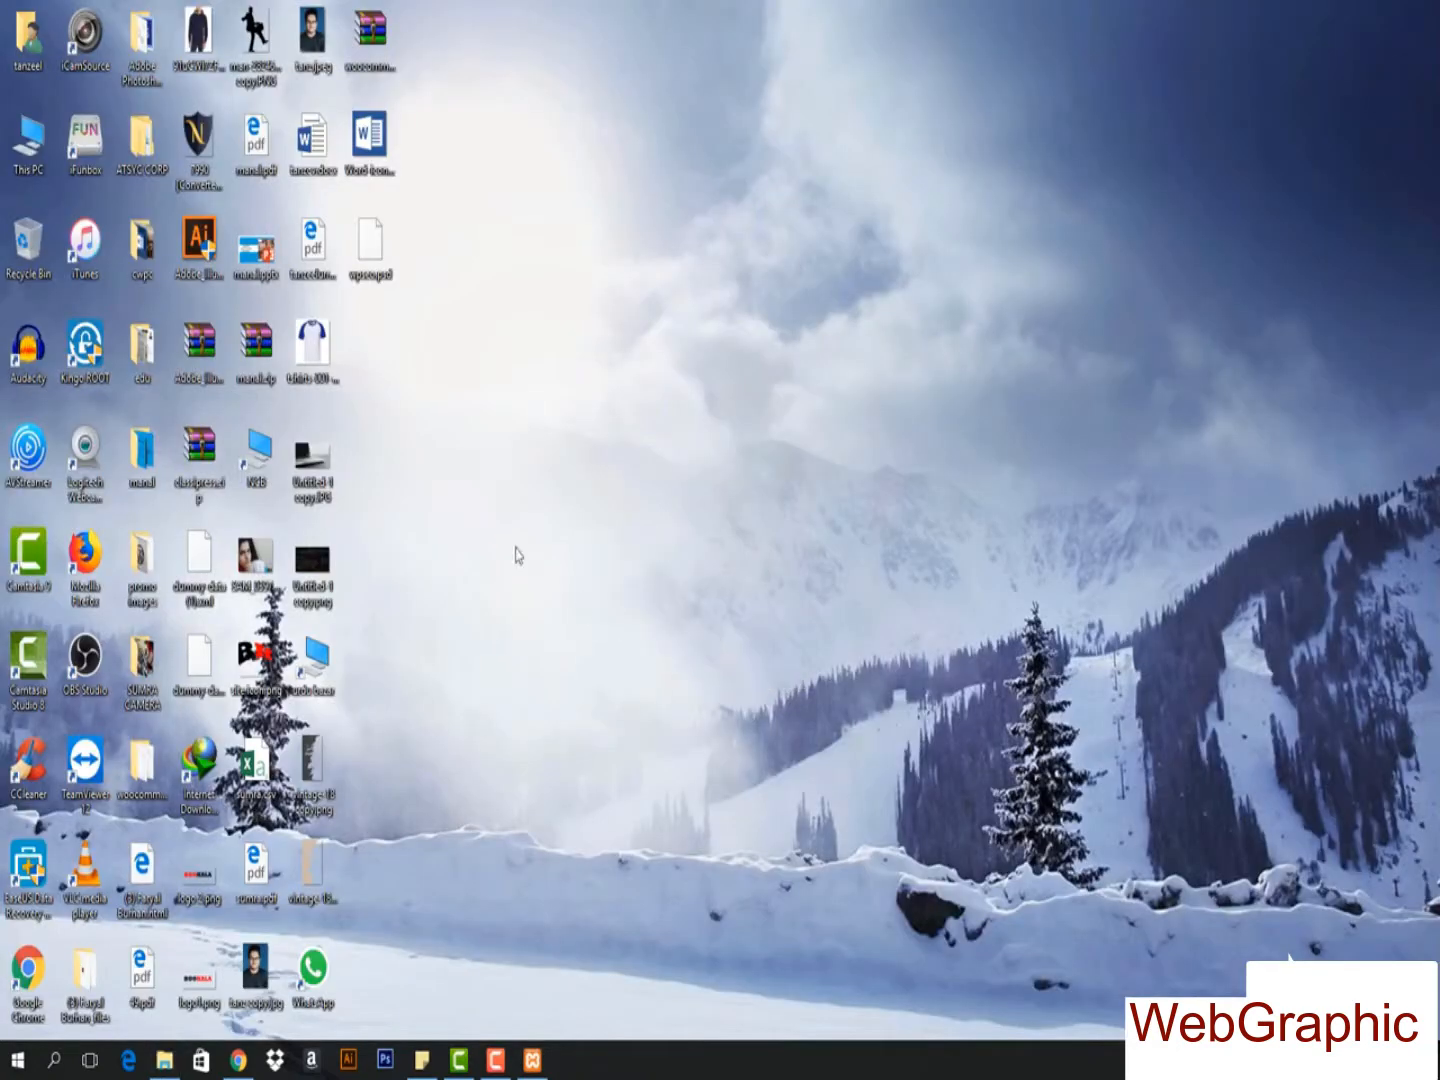
pyautogui.click(700, 632)
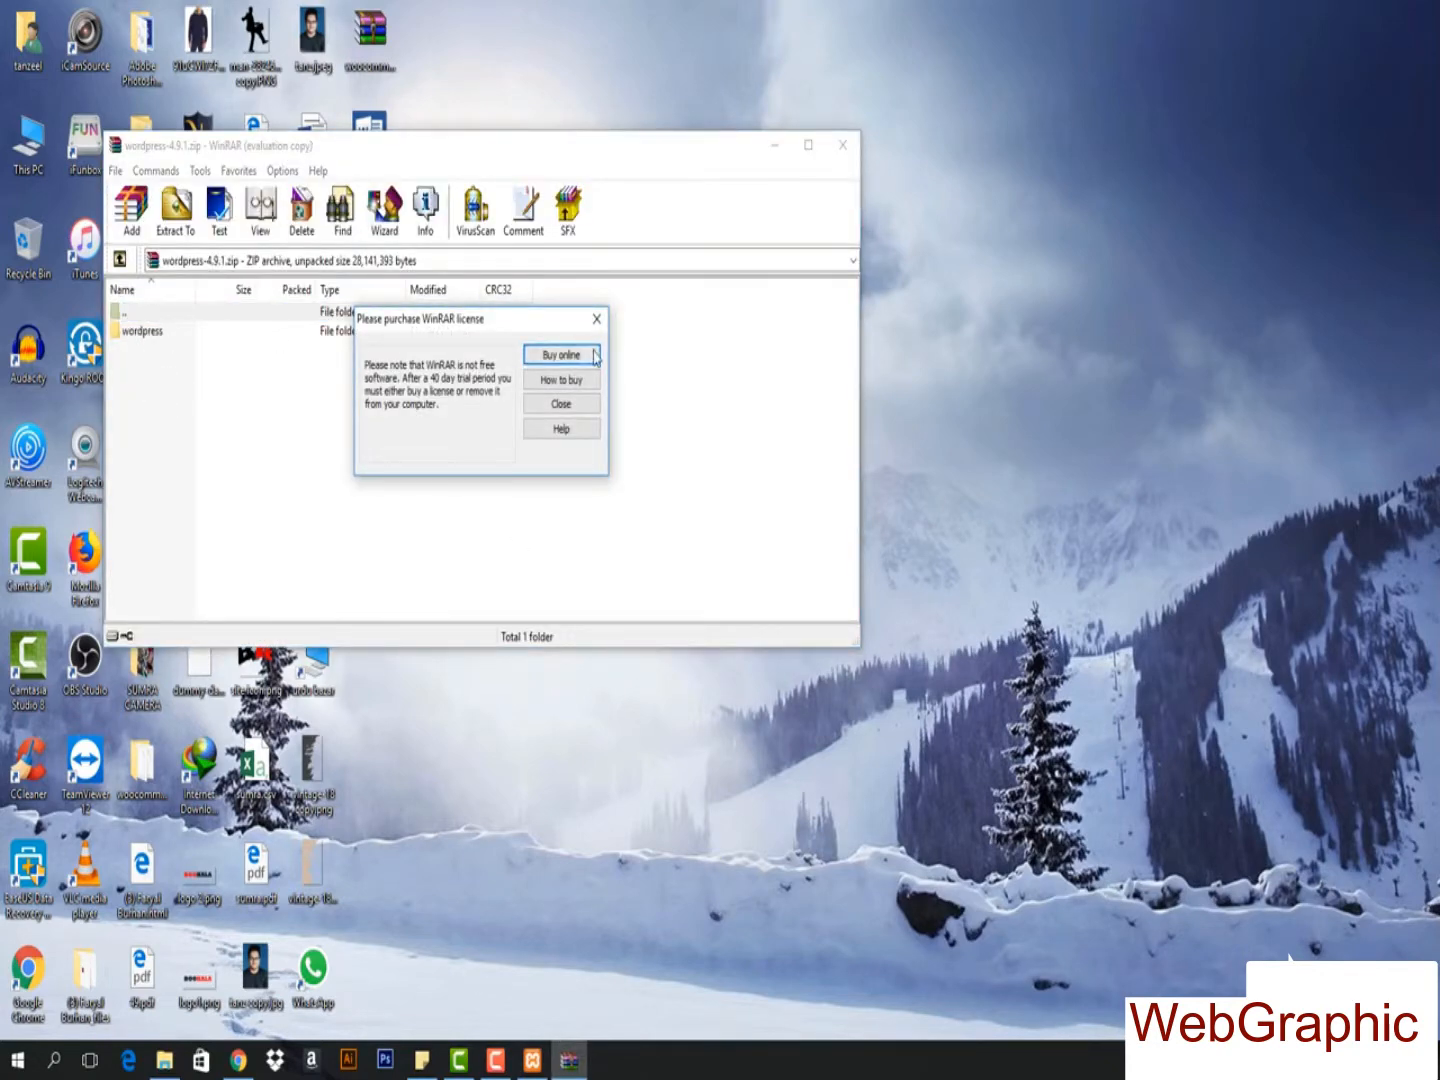
# - Close WinRAR, extract wordpress-4.9.1.zip directly onto the desktop, and open the extracted wordpress folder
pyautogui.click(597, 318)
pyautogui.click(843, 148)
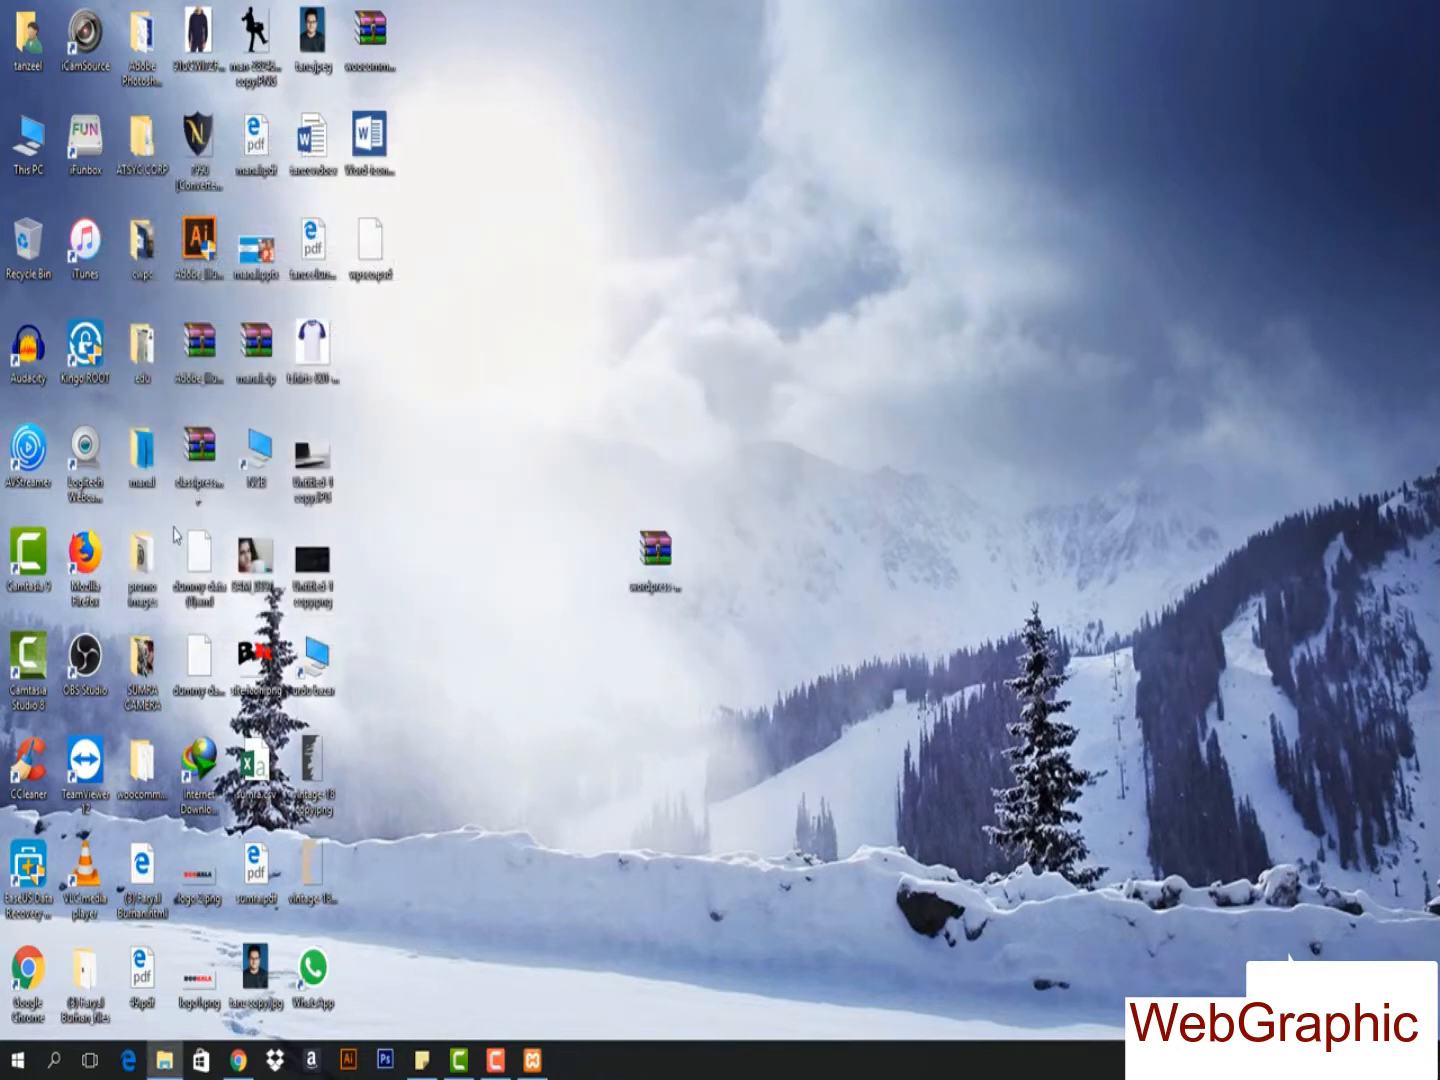
pyautogui.rightClick(661, 548)
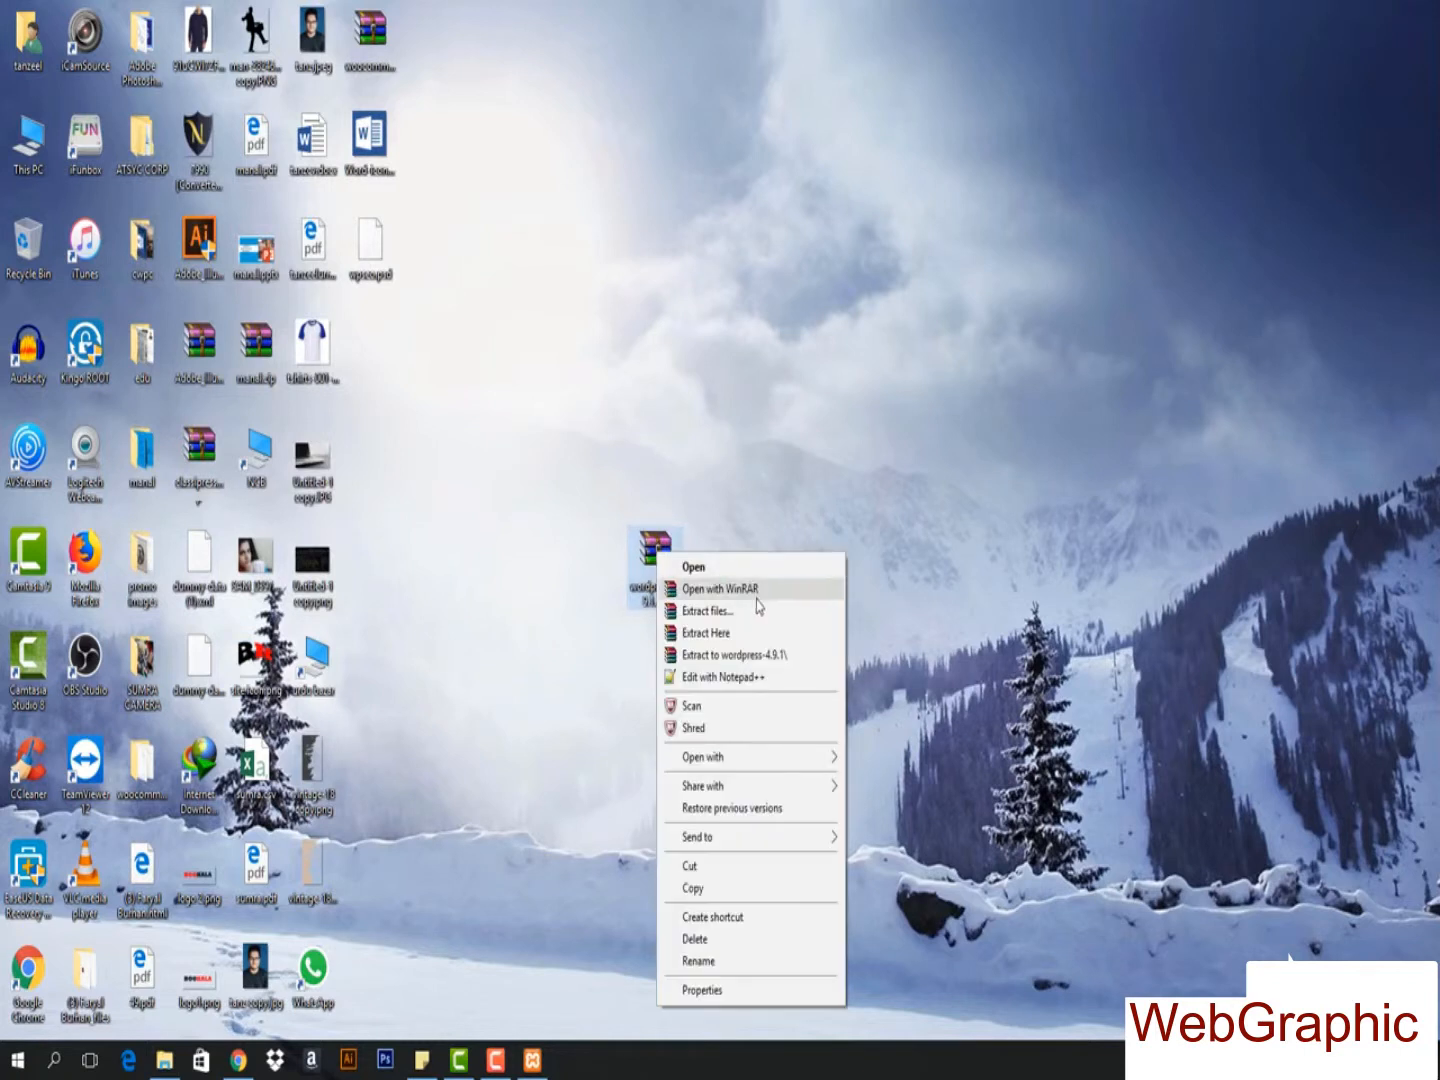
pyautogui.click(746, 634)
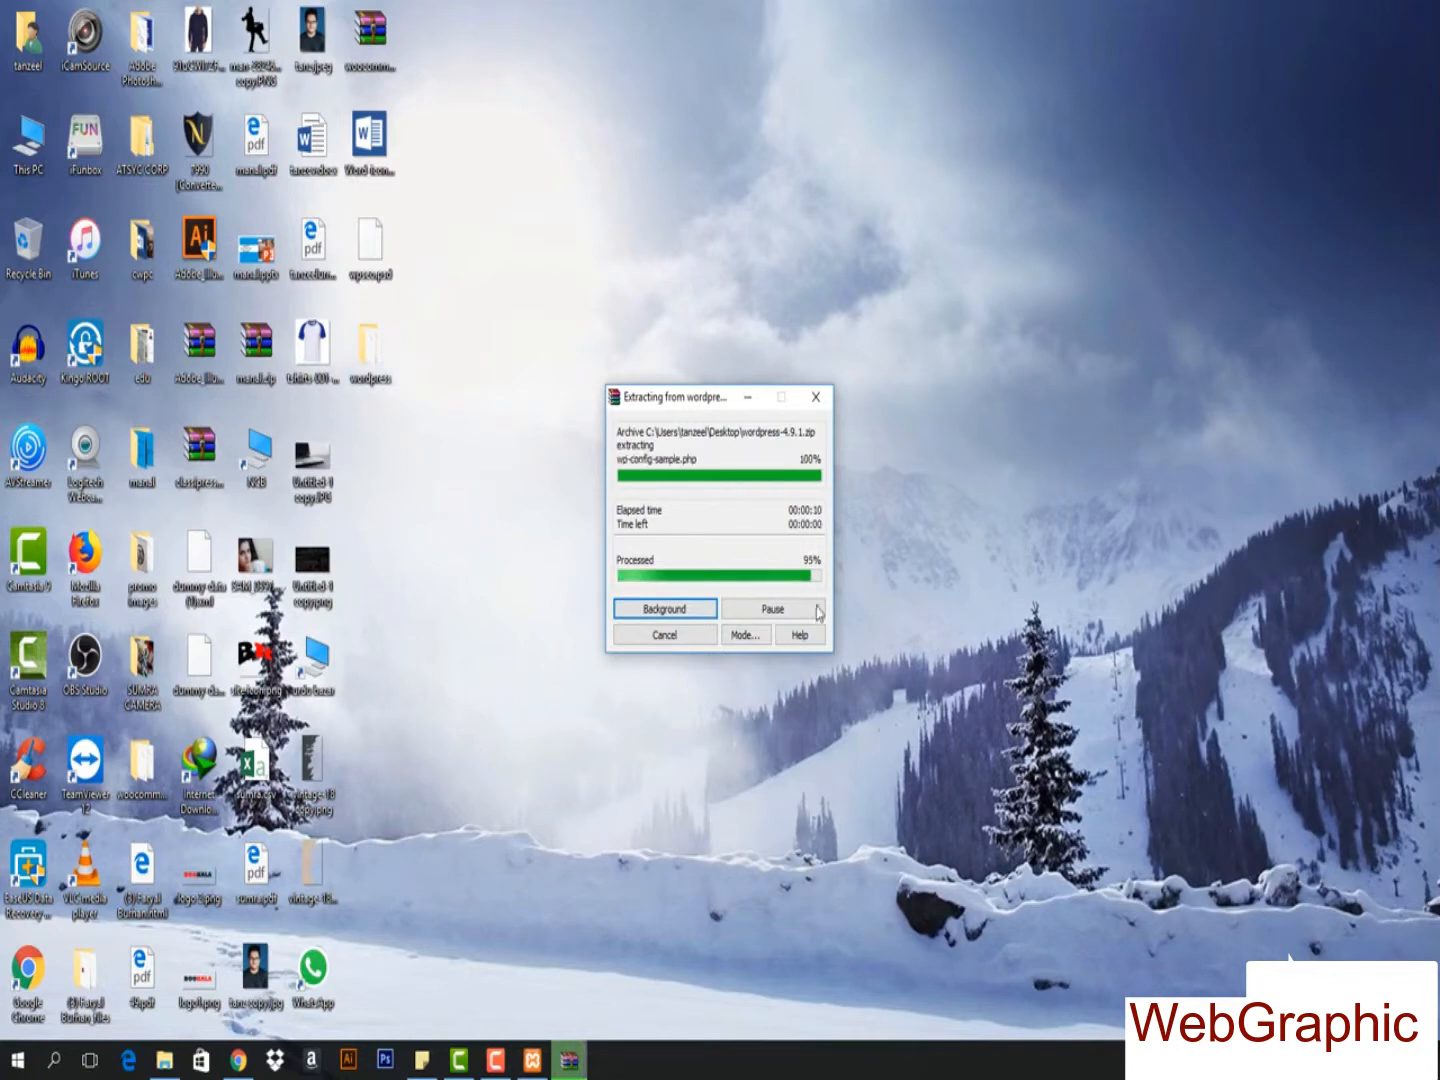
pyautogui.doubleClick(370, 381)
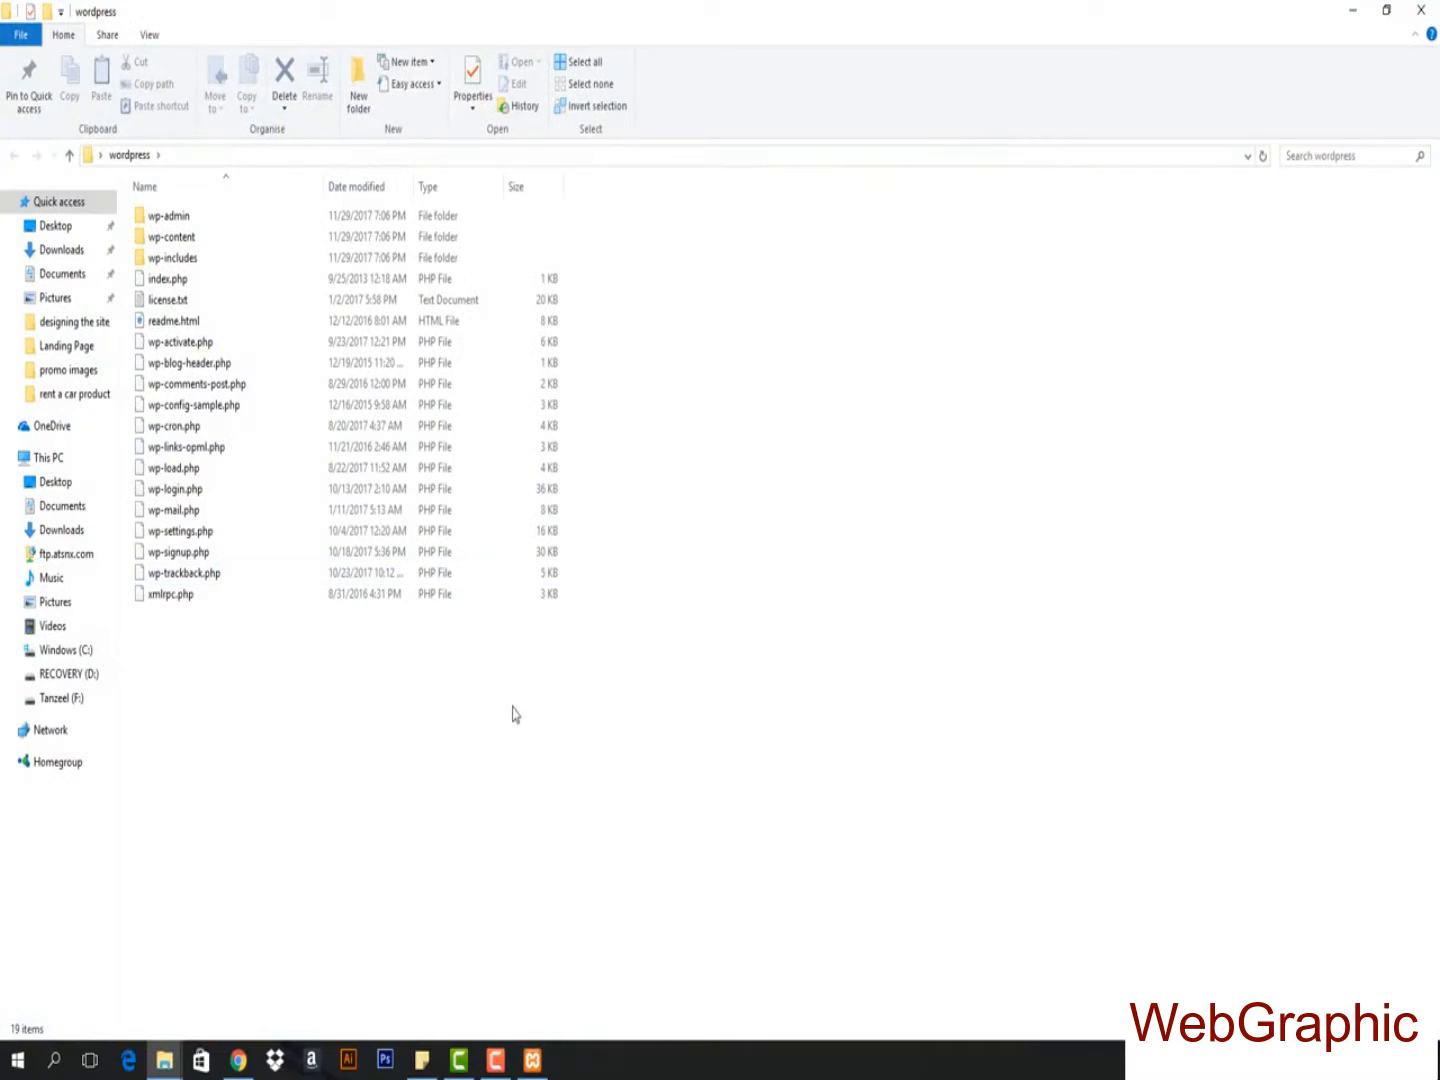
# - Compress all files and folders in the wordpress folder into a ZIP-format archive named wordpress.zip
pyautogui.hotkey('ctrl', 'a')
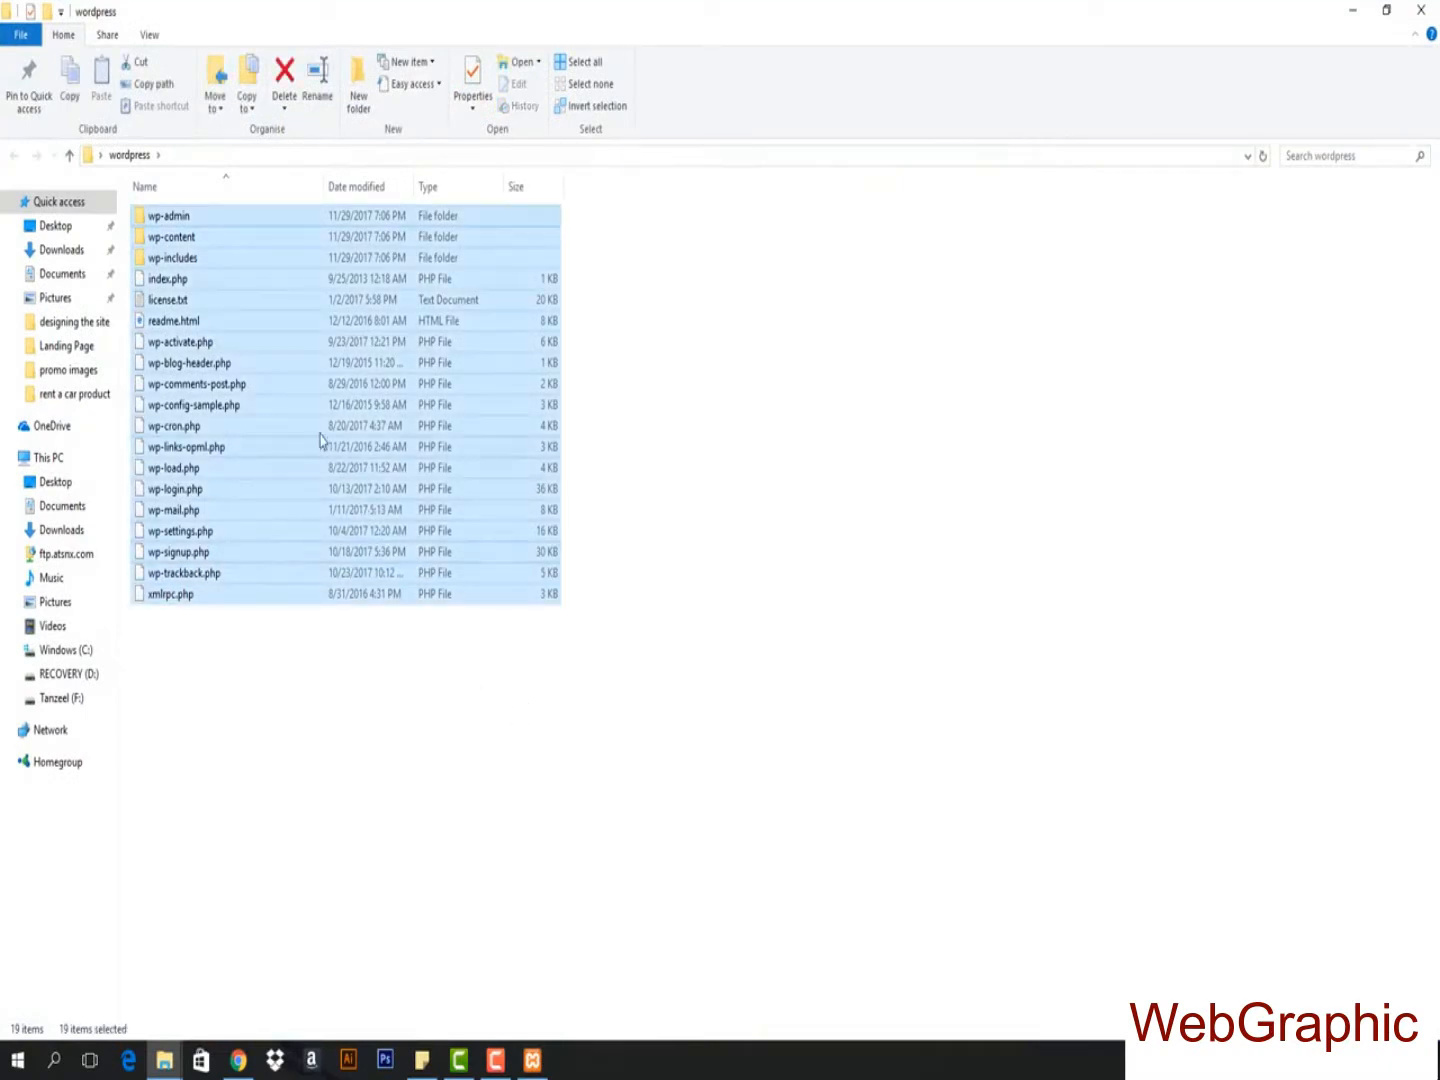
pyautogui.rightClick(306, 404)
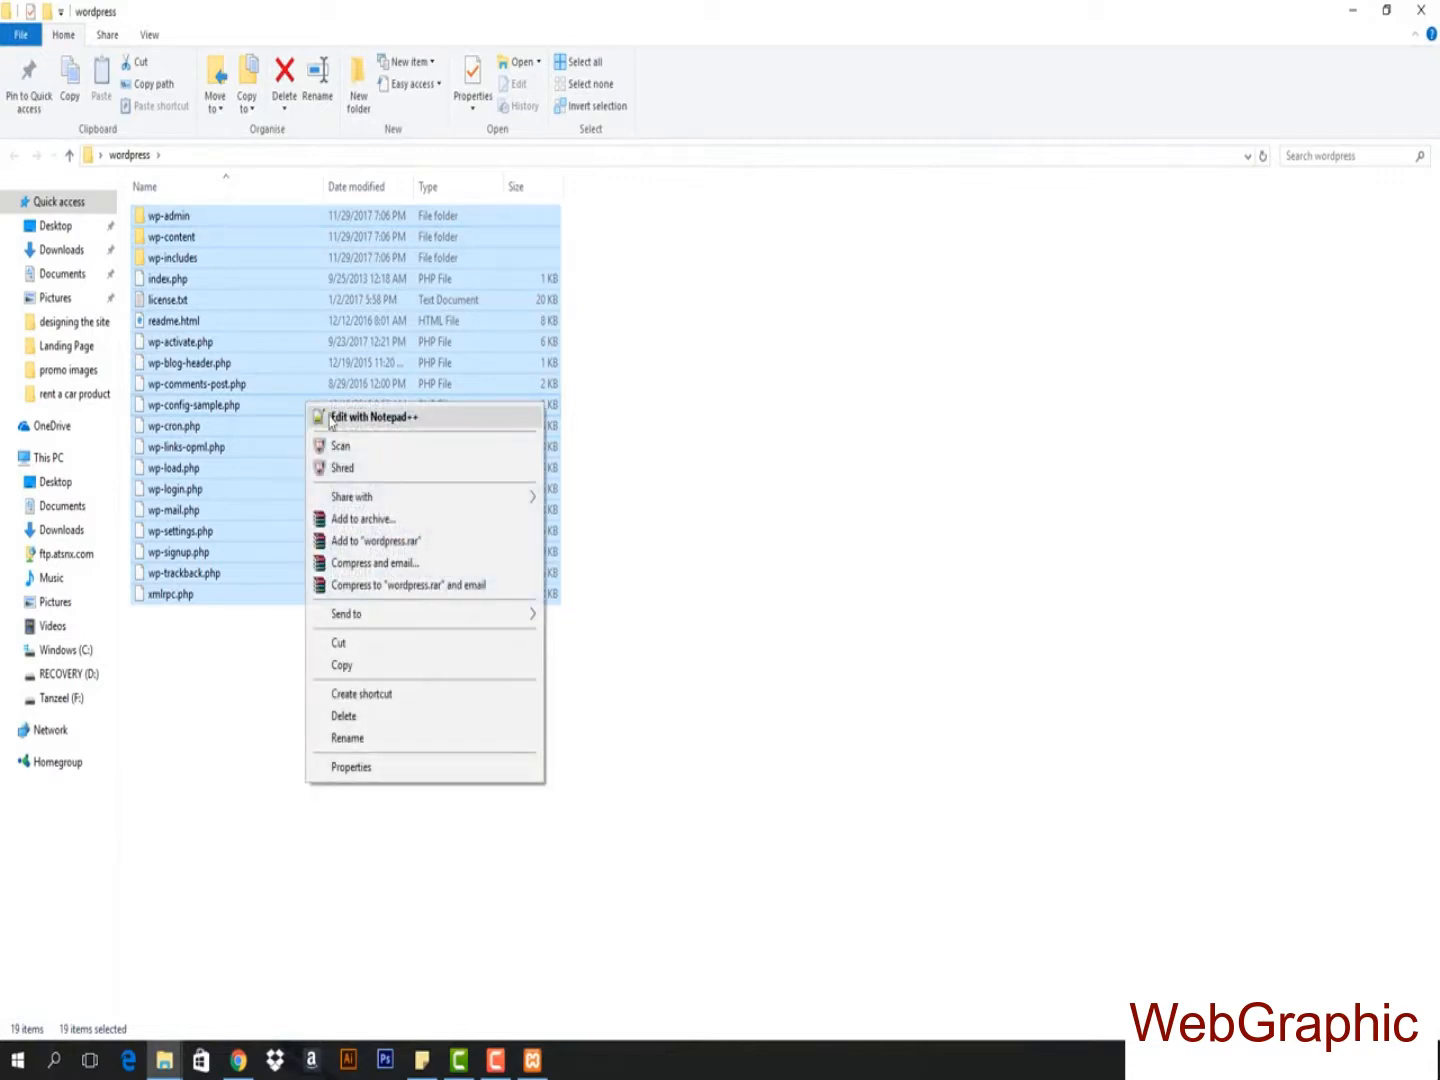
pyautogui.click(364, 519)
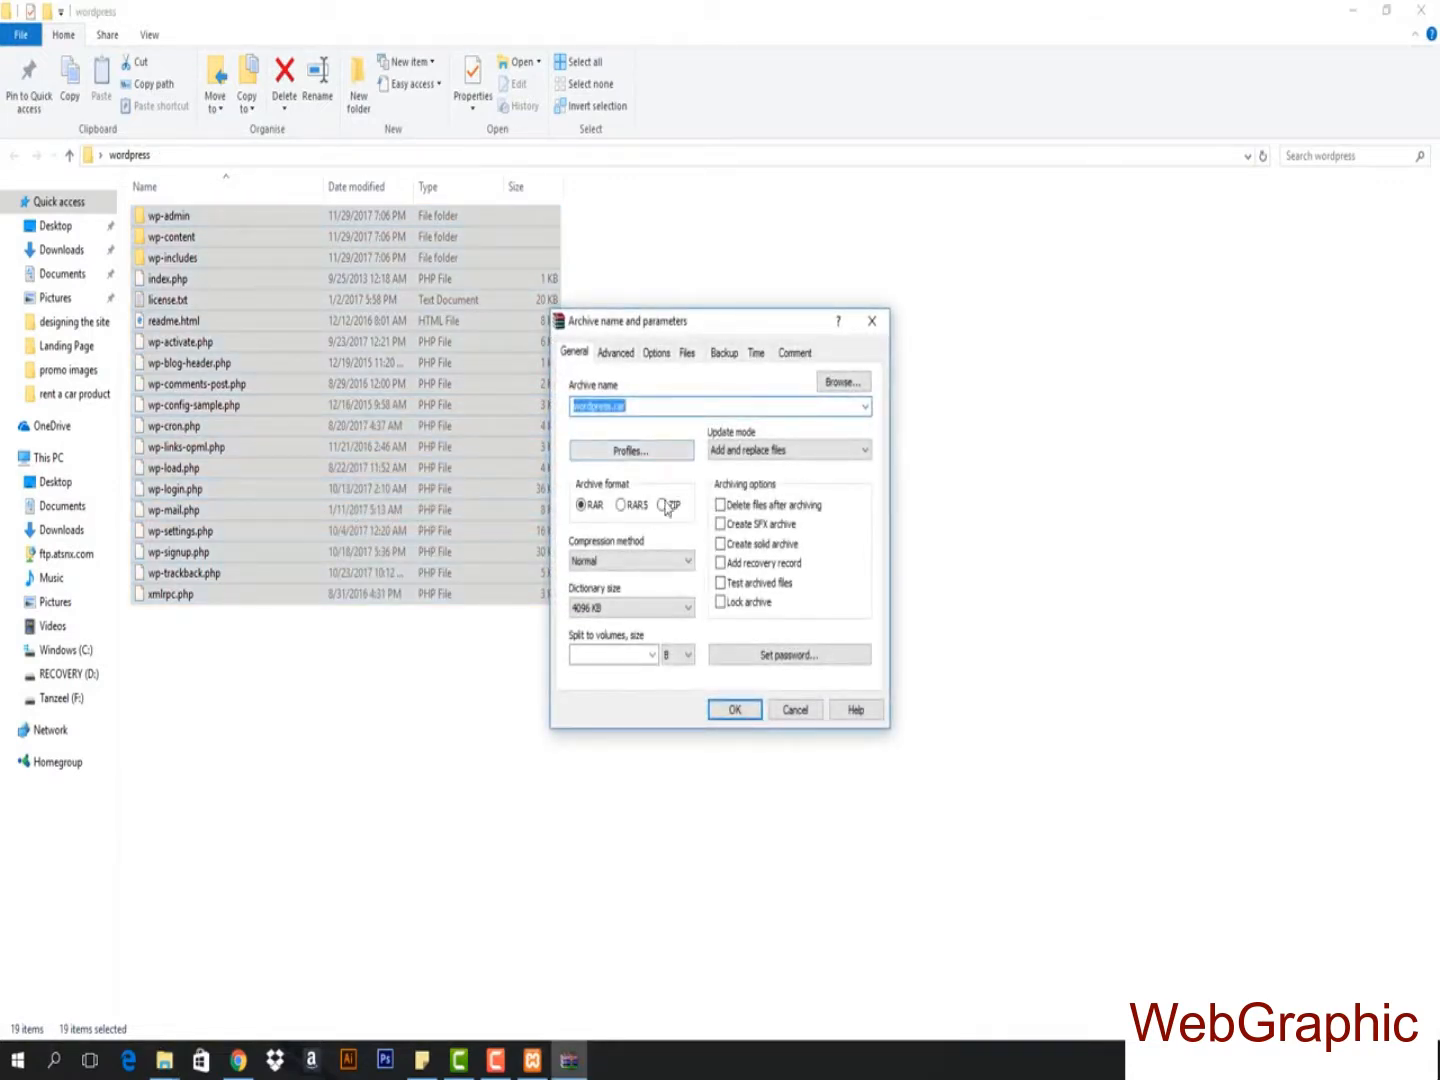
pyautogui.click(663, 505)
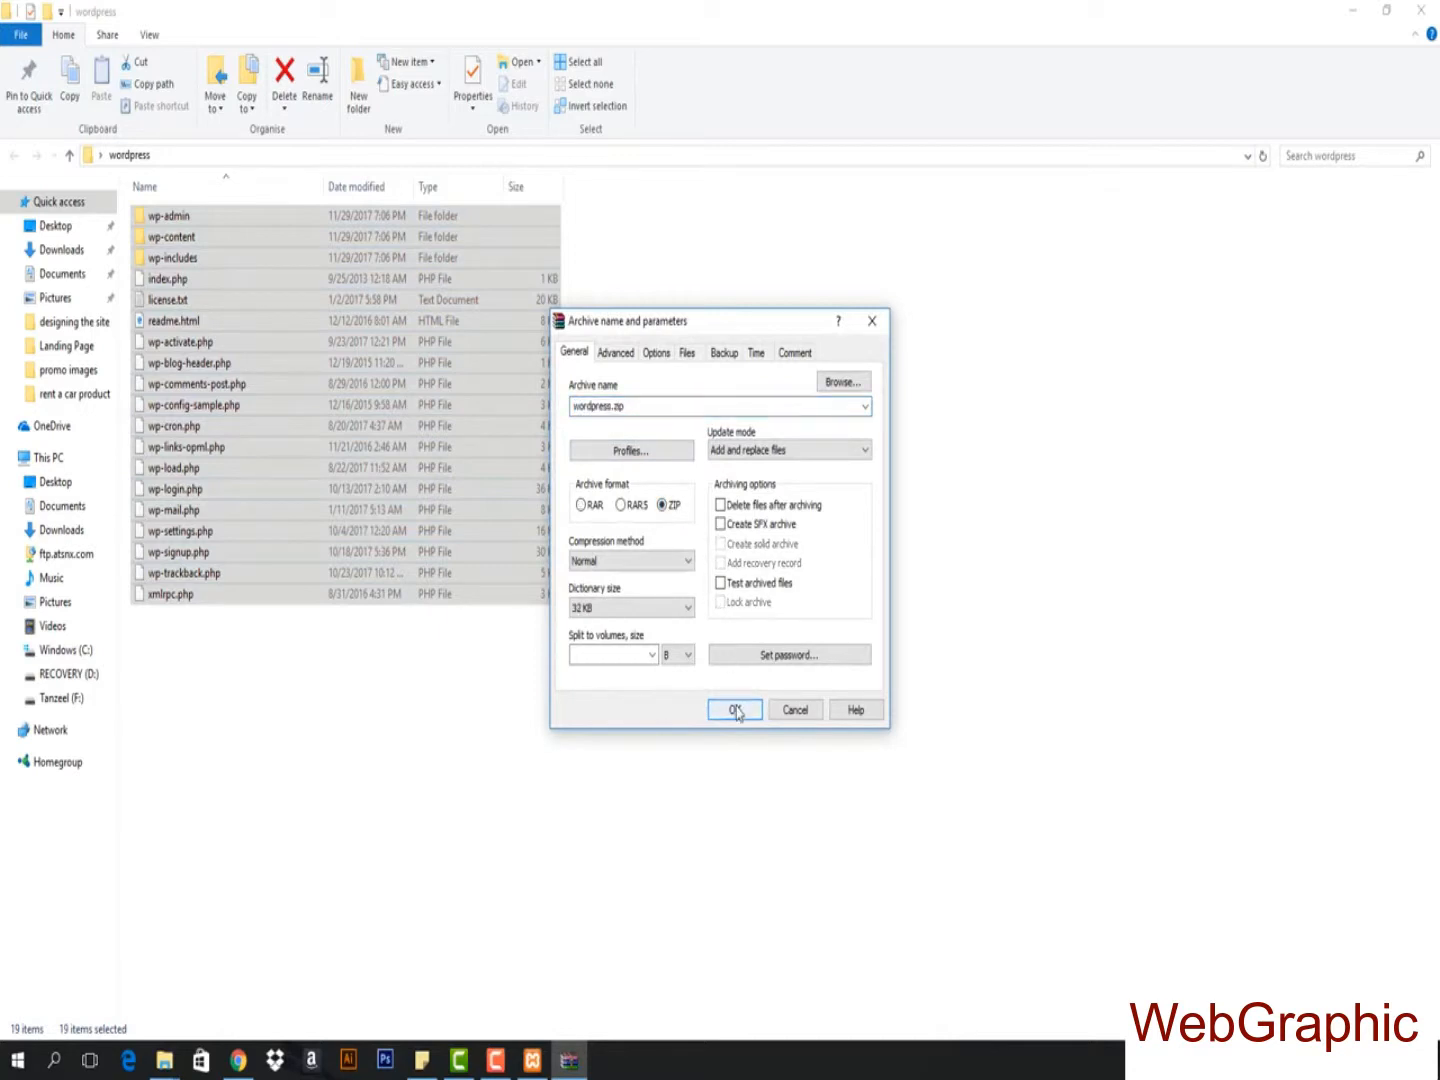
pyautogui.click(736, 712)
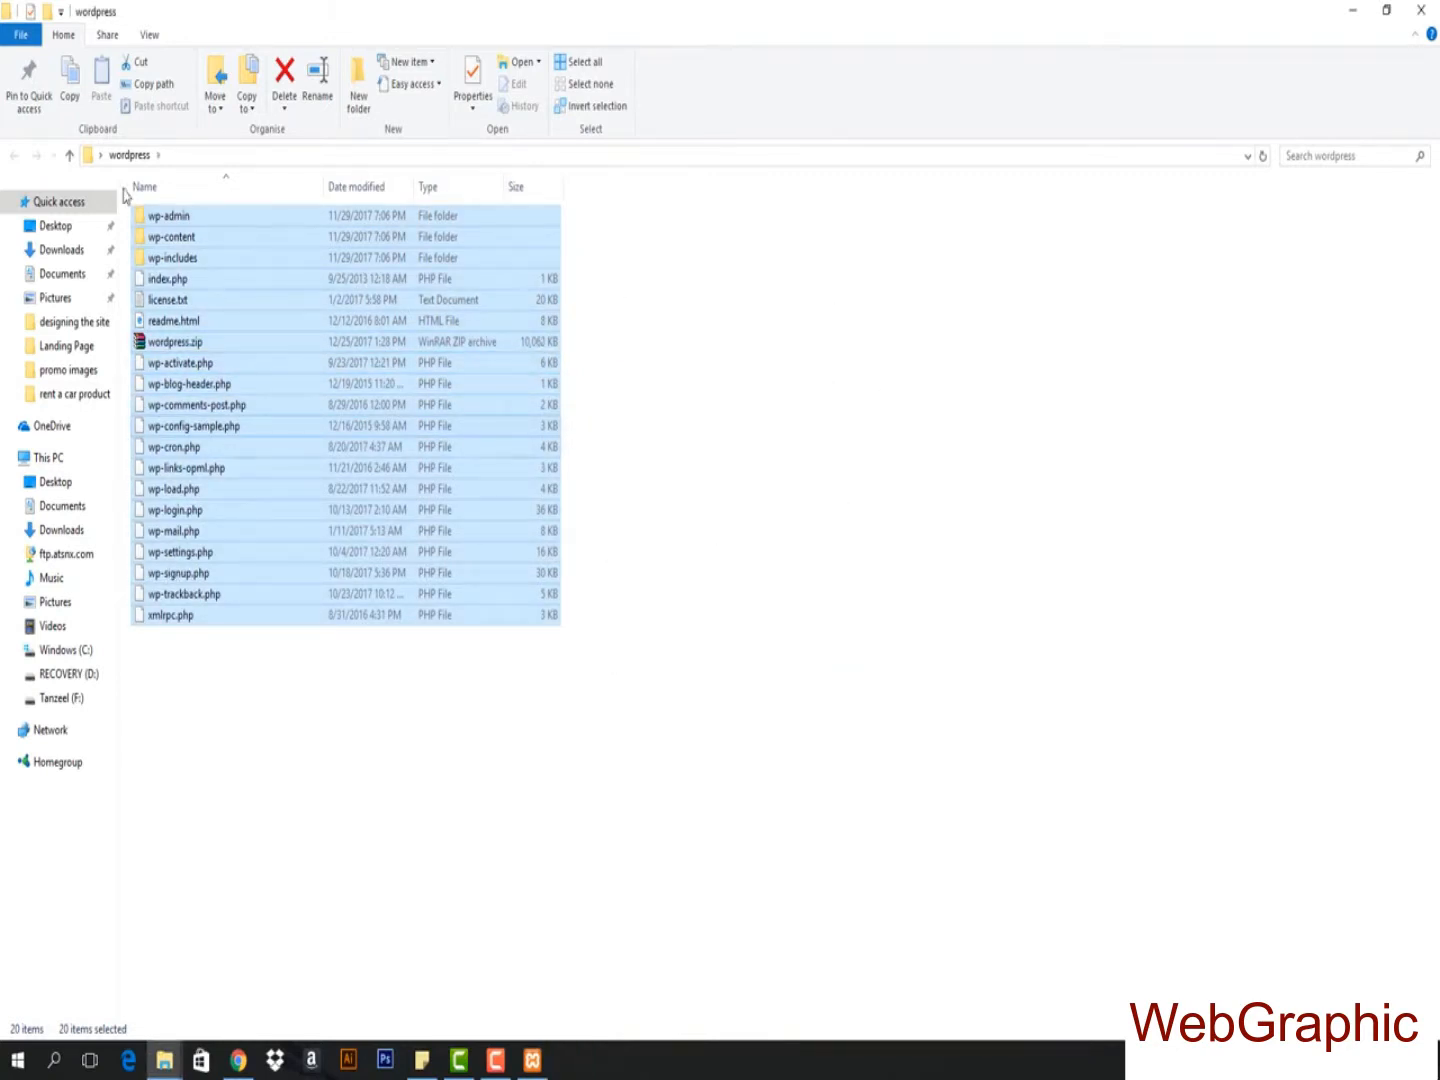
pyautogui.click(160, 349)
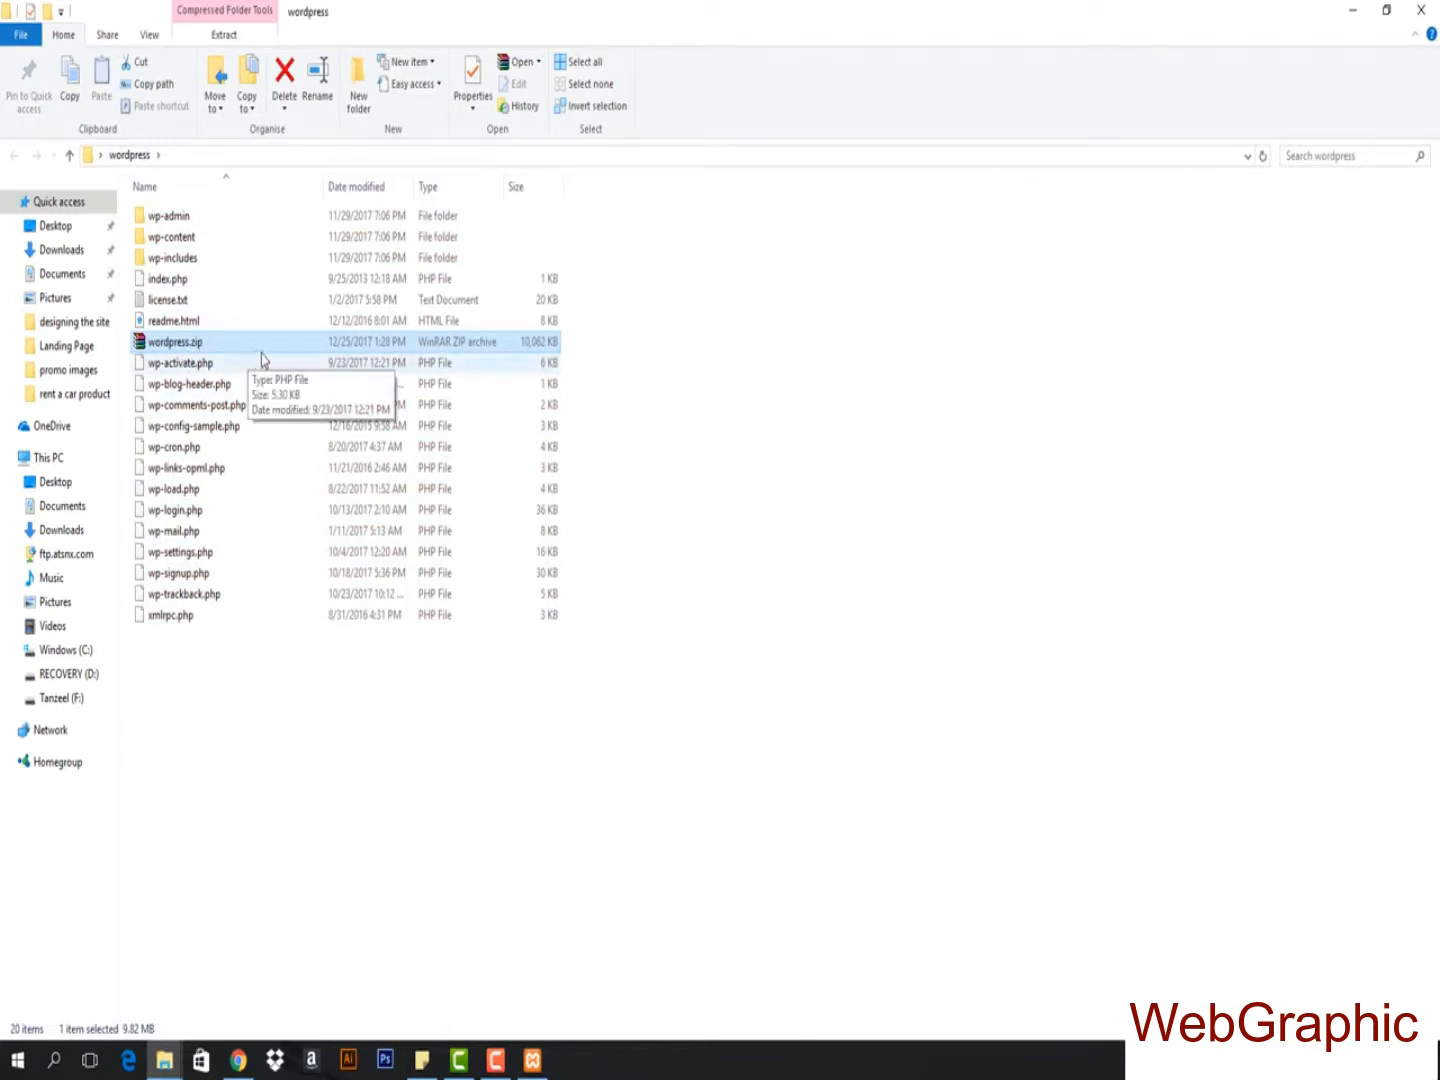
# - In the other File Explorer window, go to the htdocs folder inside xampp on the Windows (C:) drive
pyautogui.click(238, 1061)
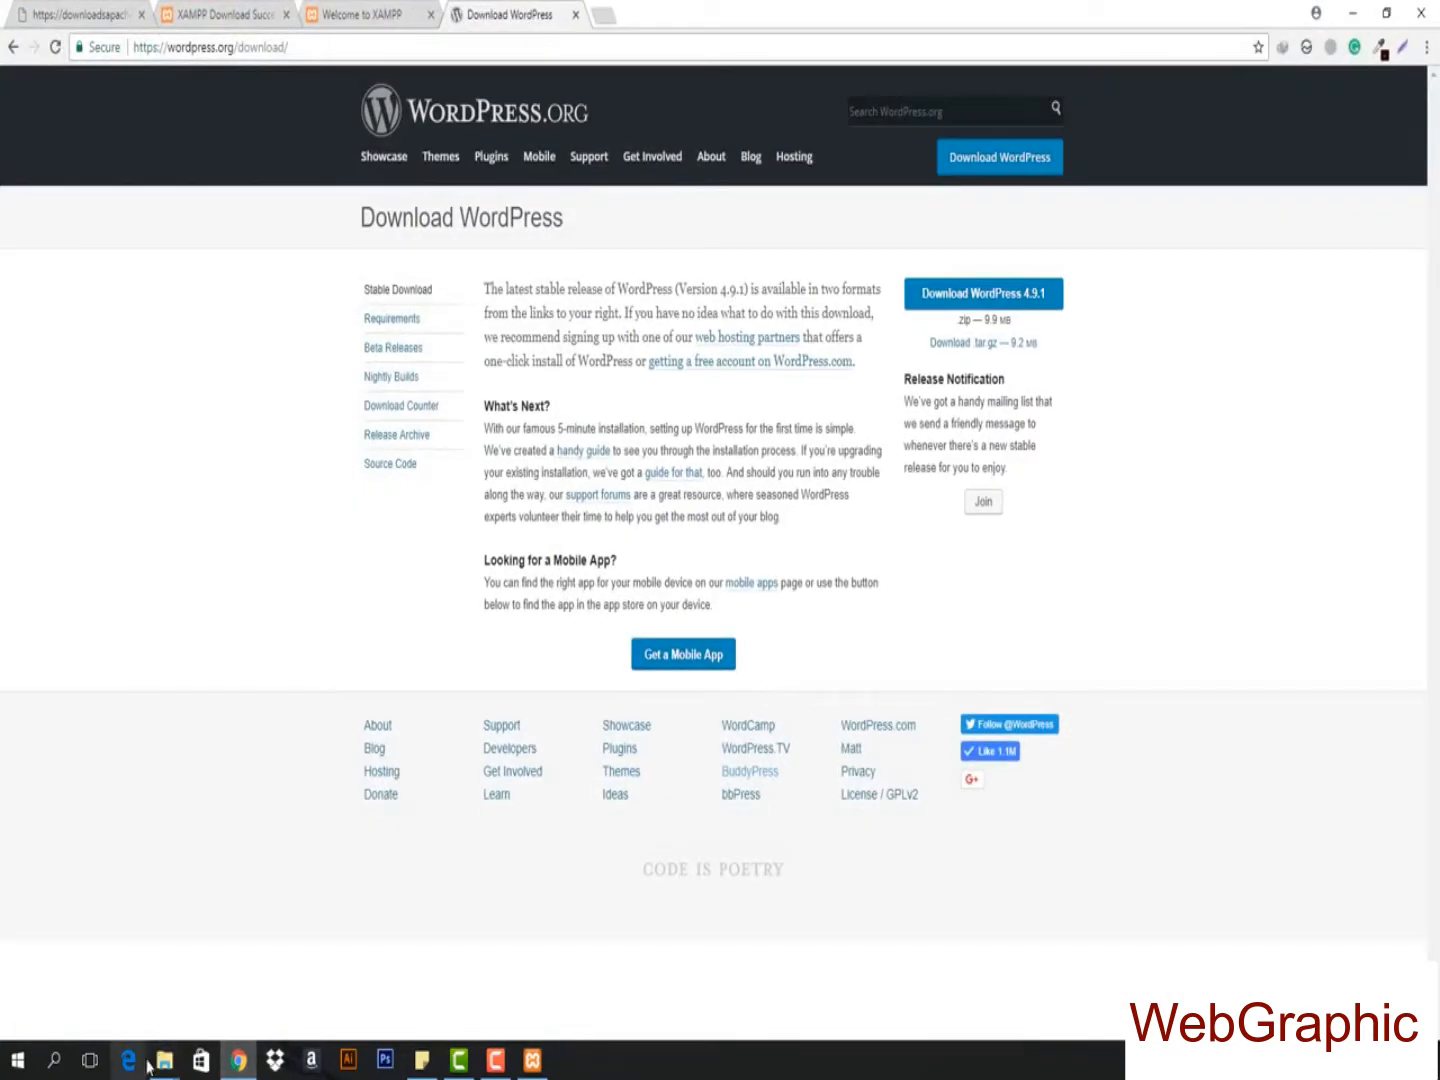
pyautogui.moveTo(164, 1060)
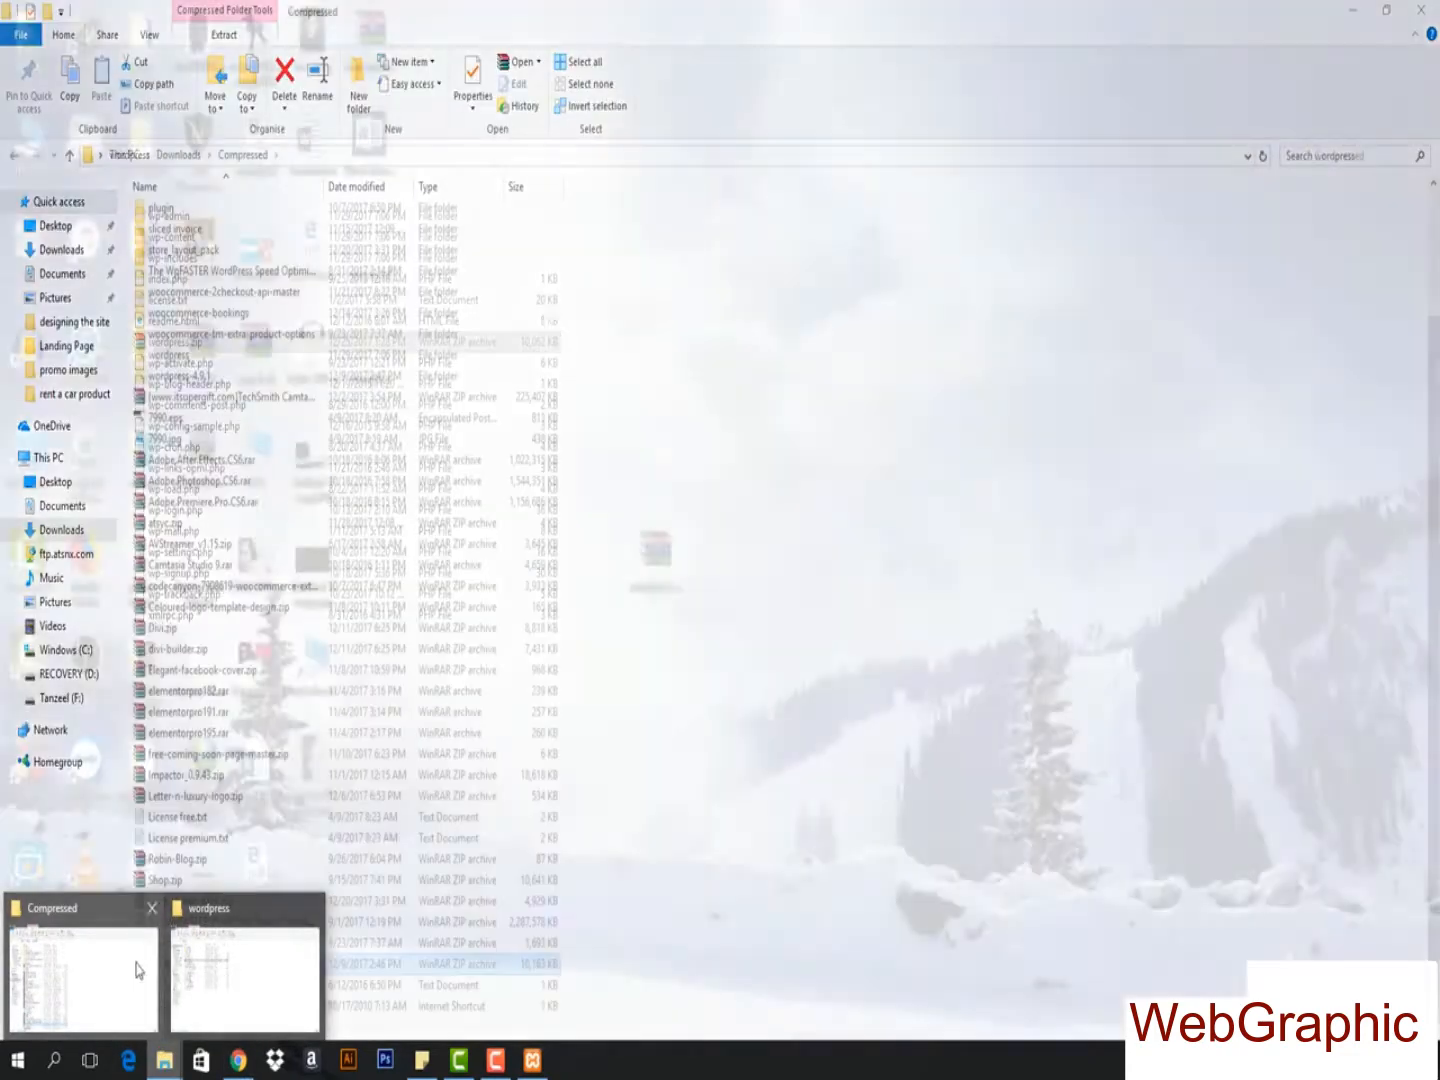
pyautogui.click(84, 975)
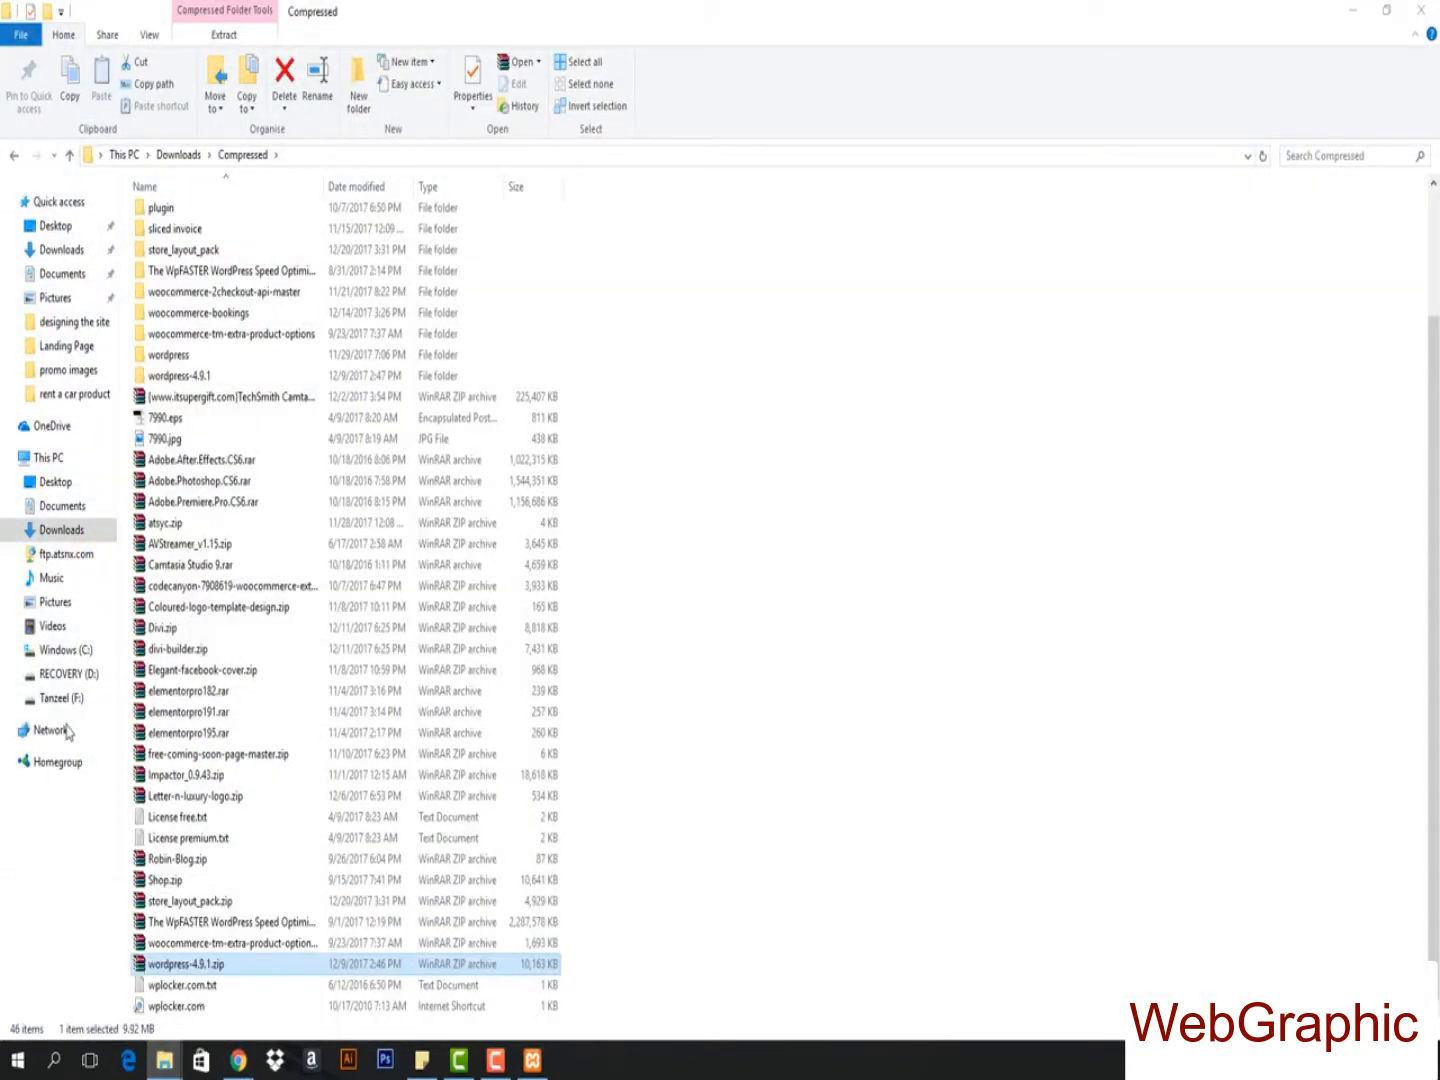
pyautogui.click(70, 230)
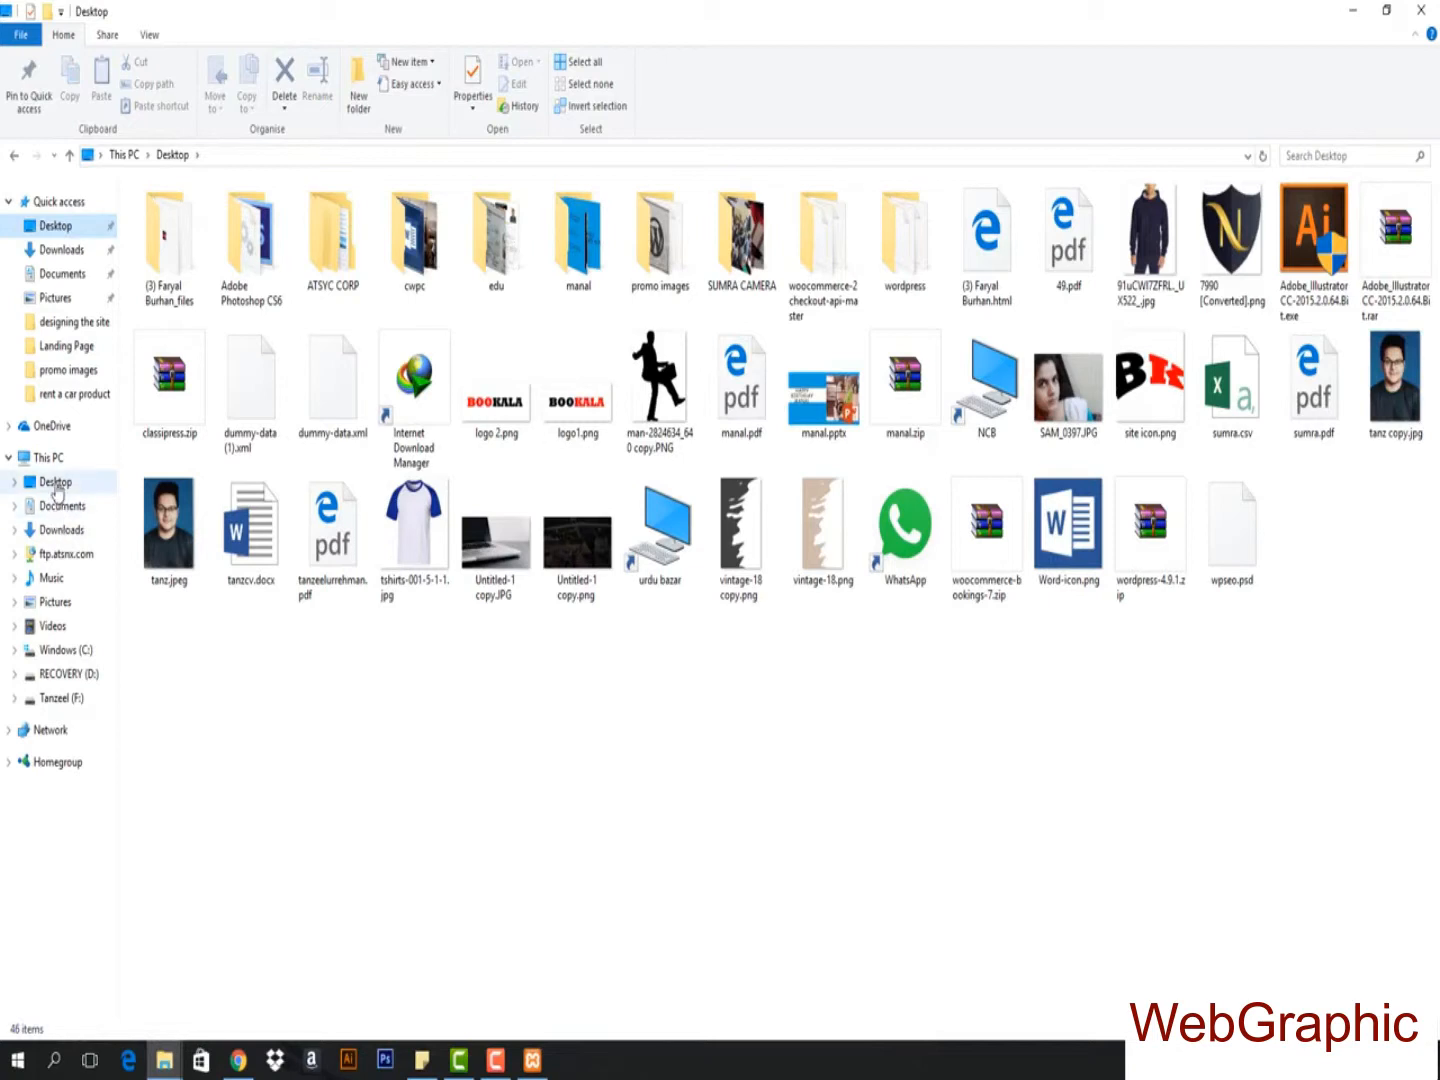
pyautogui.click(62, 460)
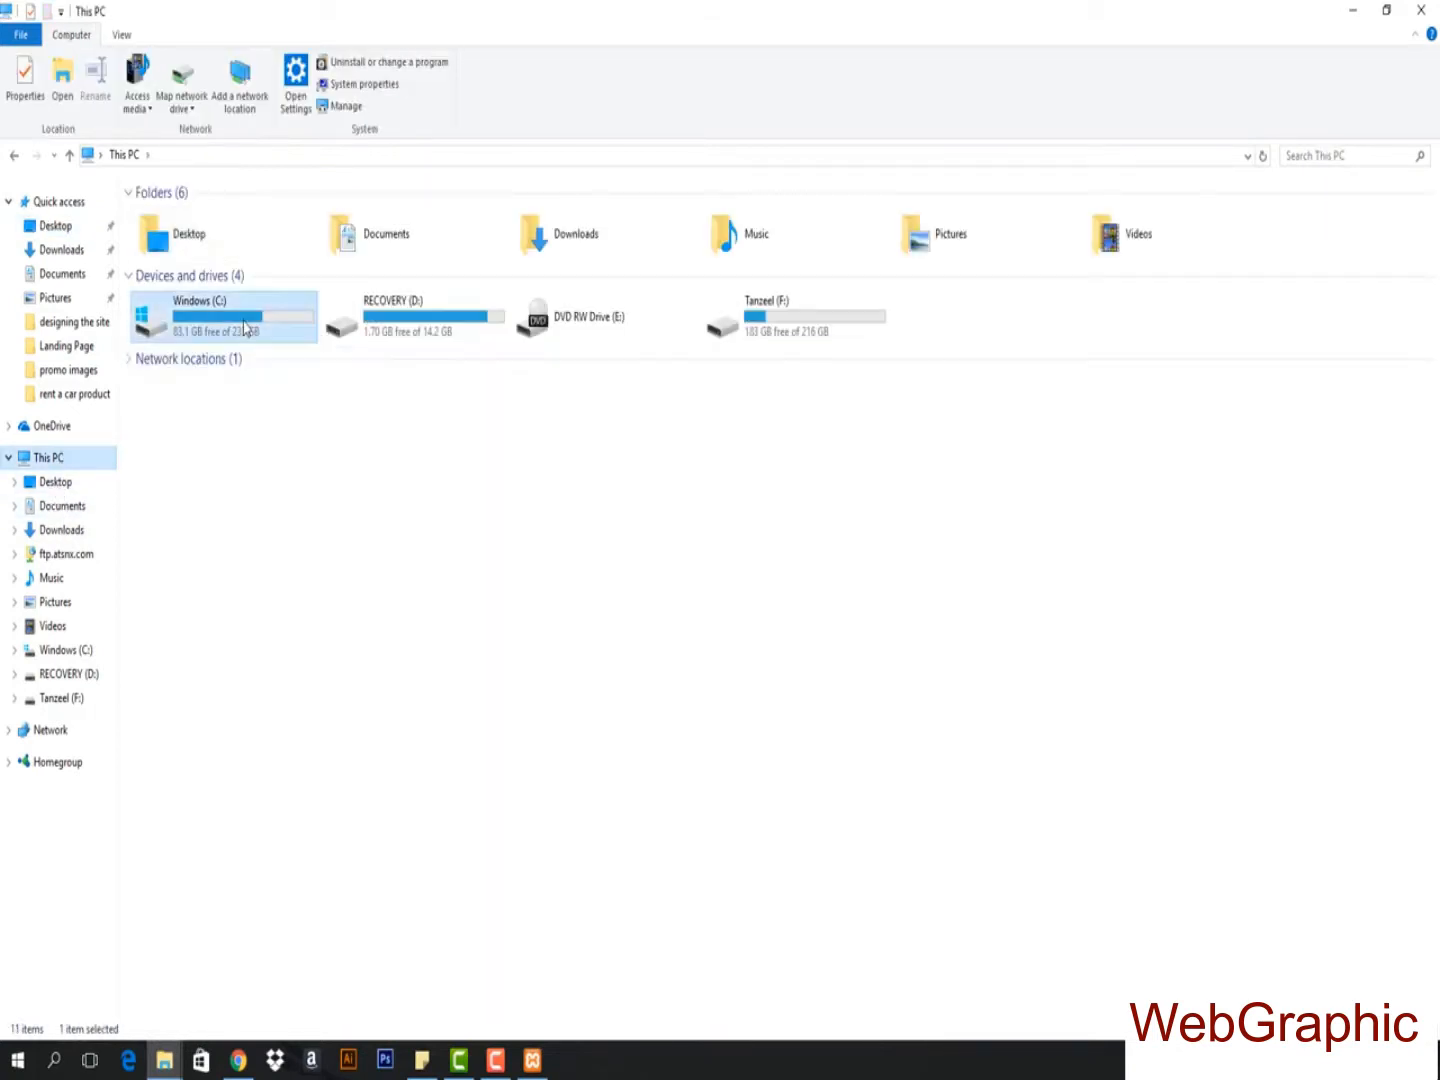
pyautogui.doubleClick(241, 334)
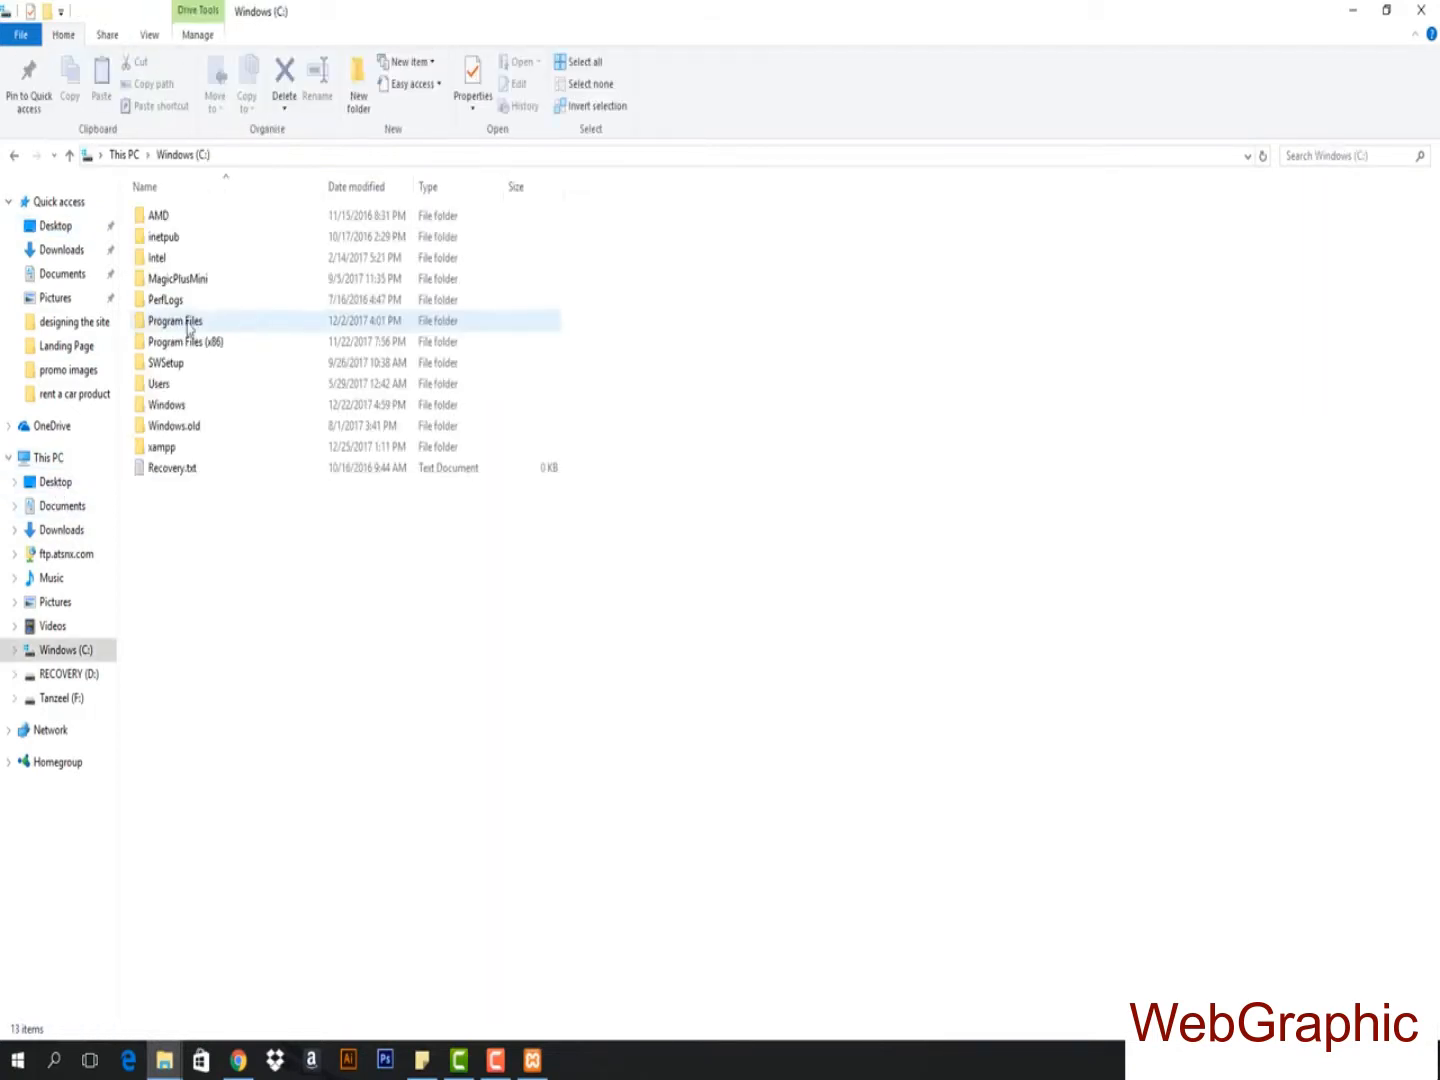
pyautogui.click(167, 448)
pyautogui.doubleClick(188, 456)
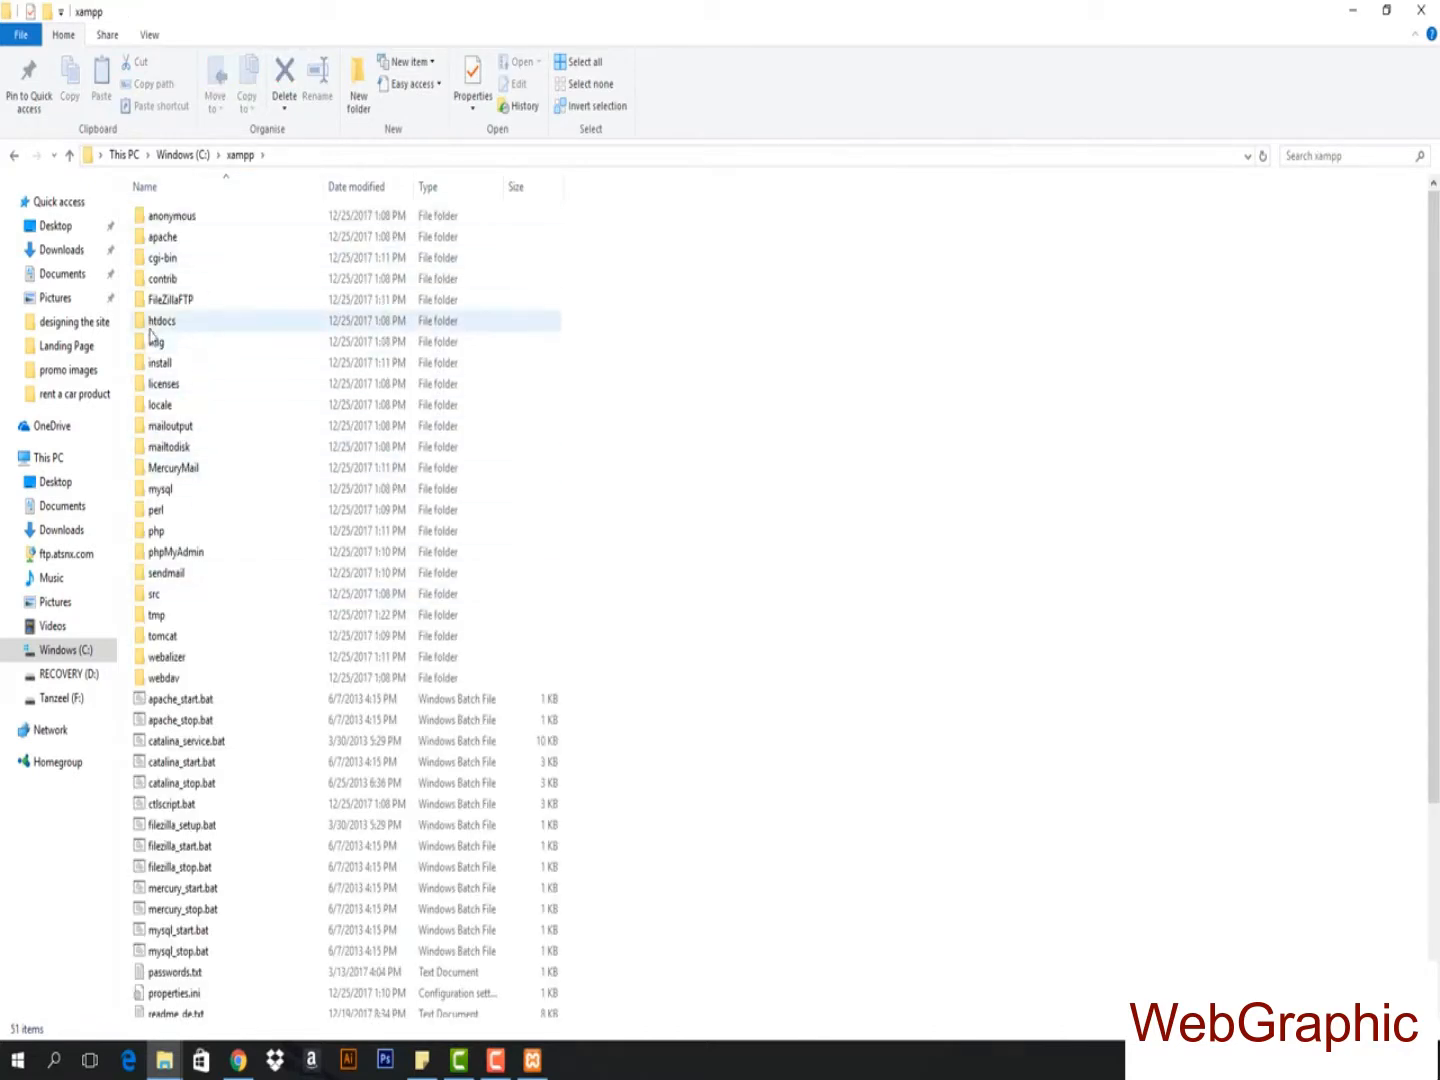
pyautogui.doubleClick(229, 321)
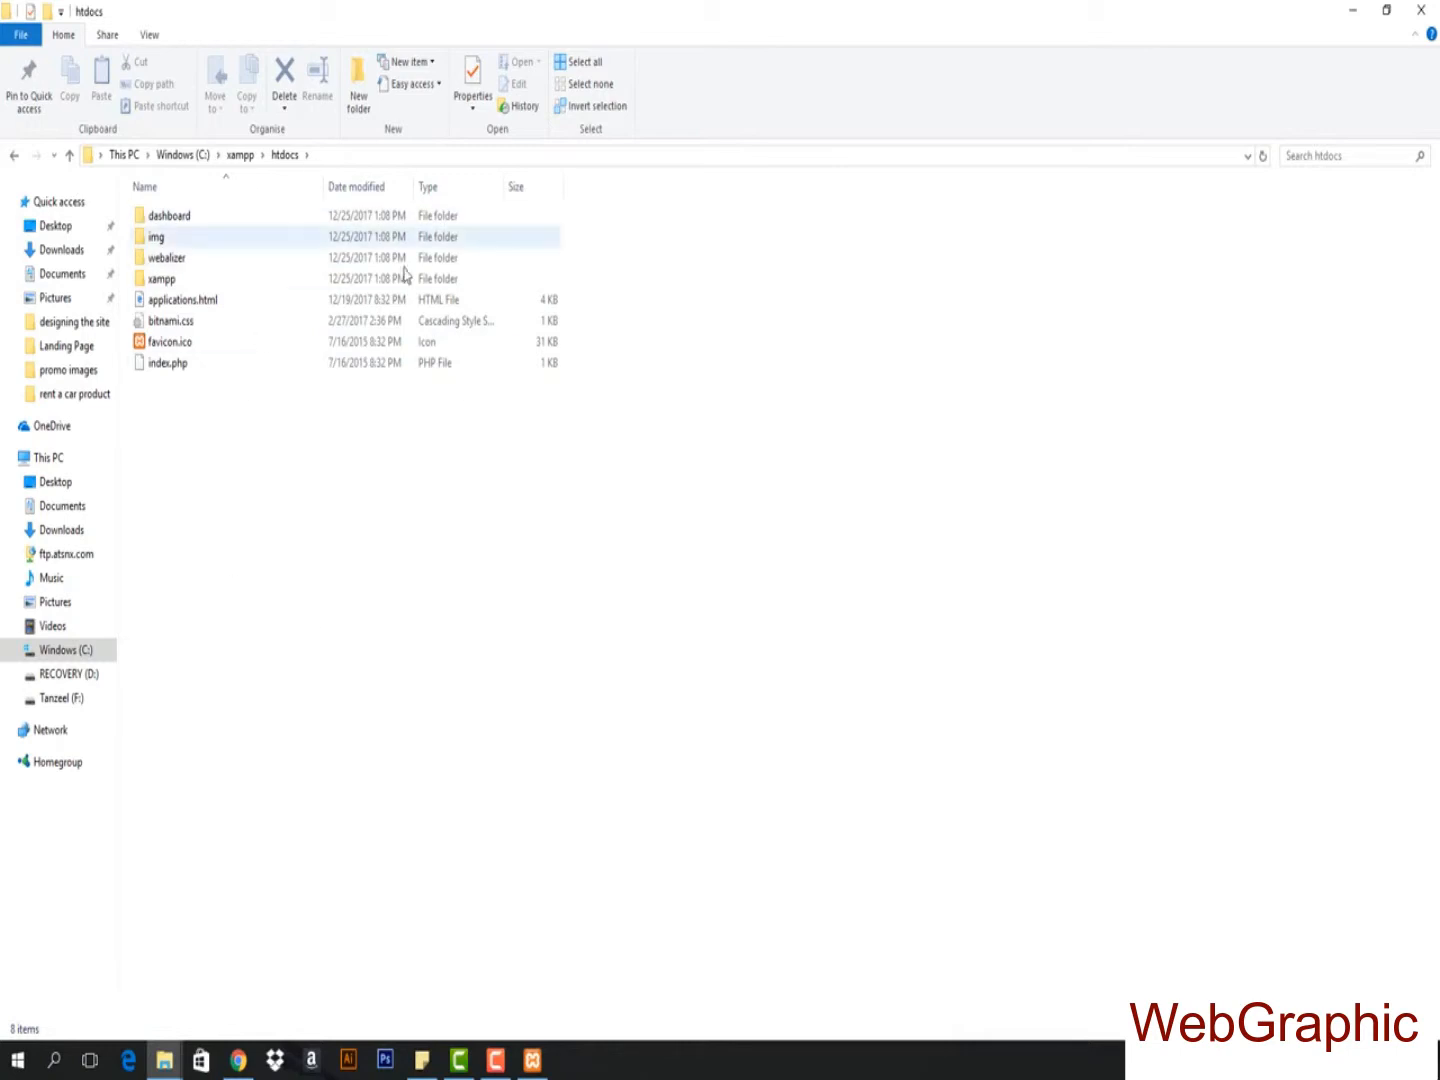
# - Look over the default contents of the htdocs folder, including its nested xampp folder
pyautogui.doubleClick(308, 284)
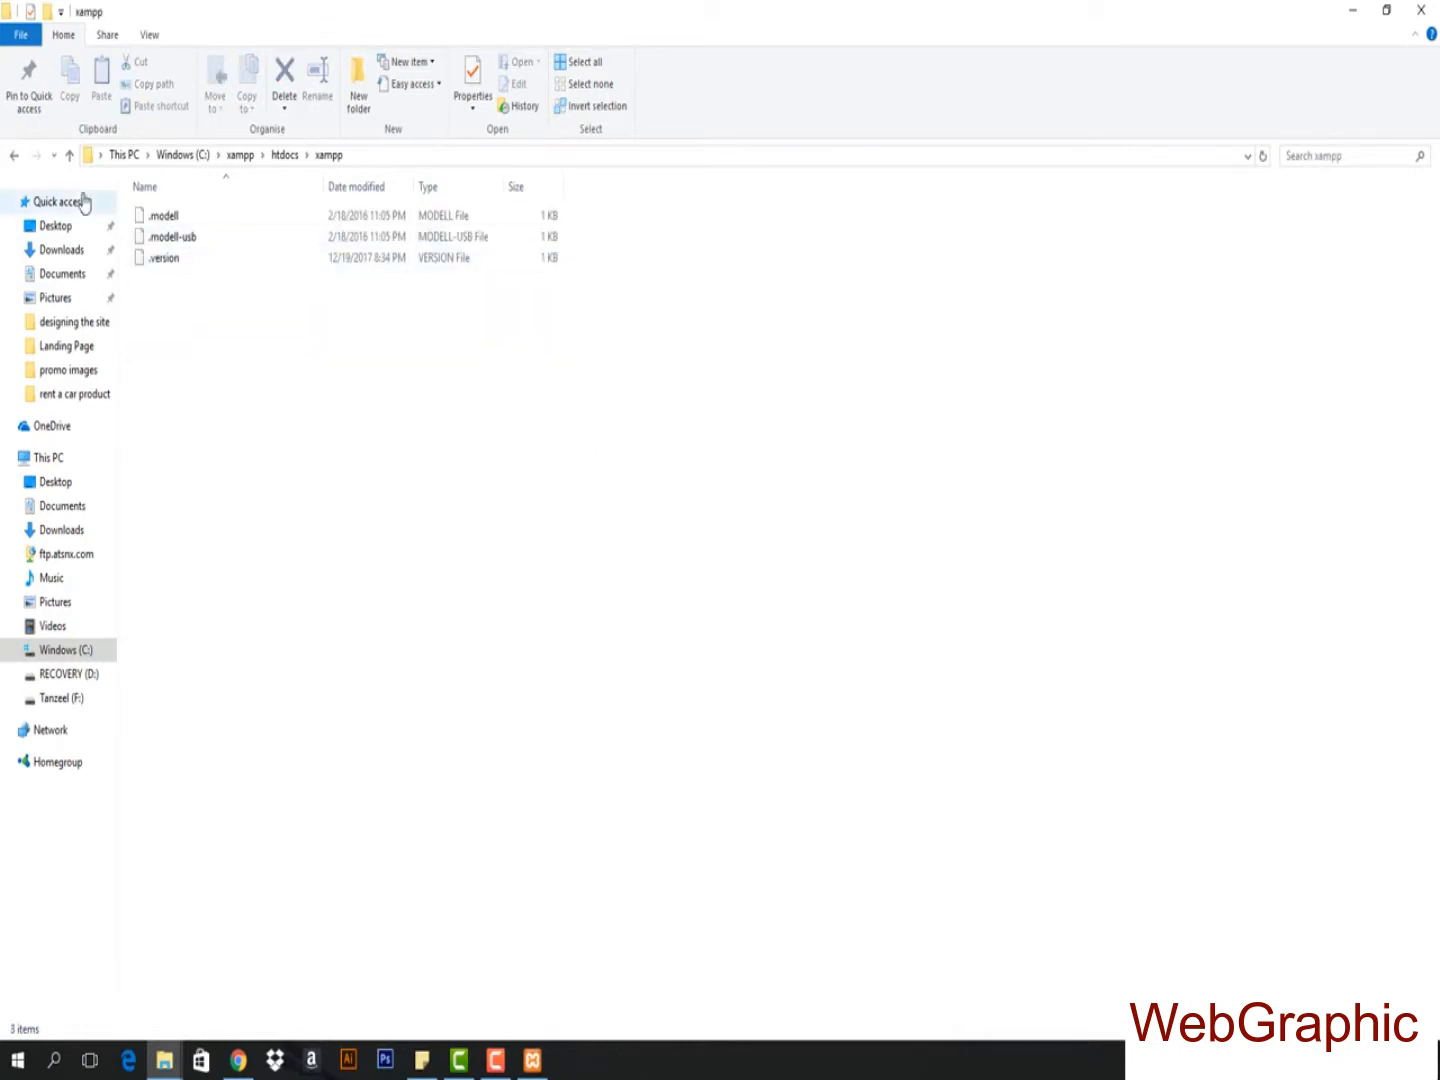
pyautogui.click(14, 157)
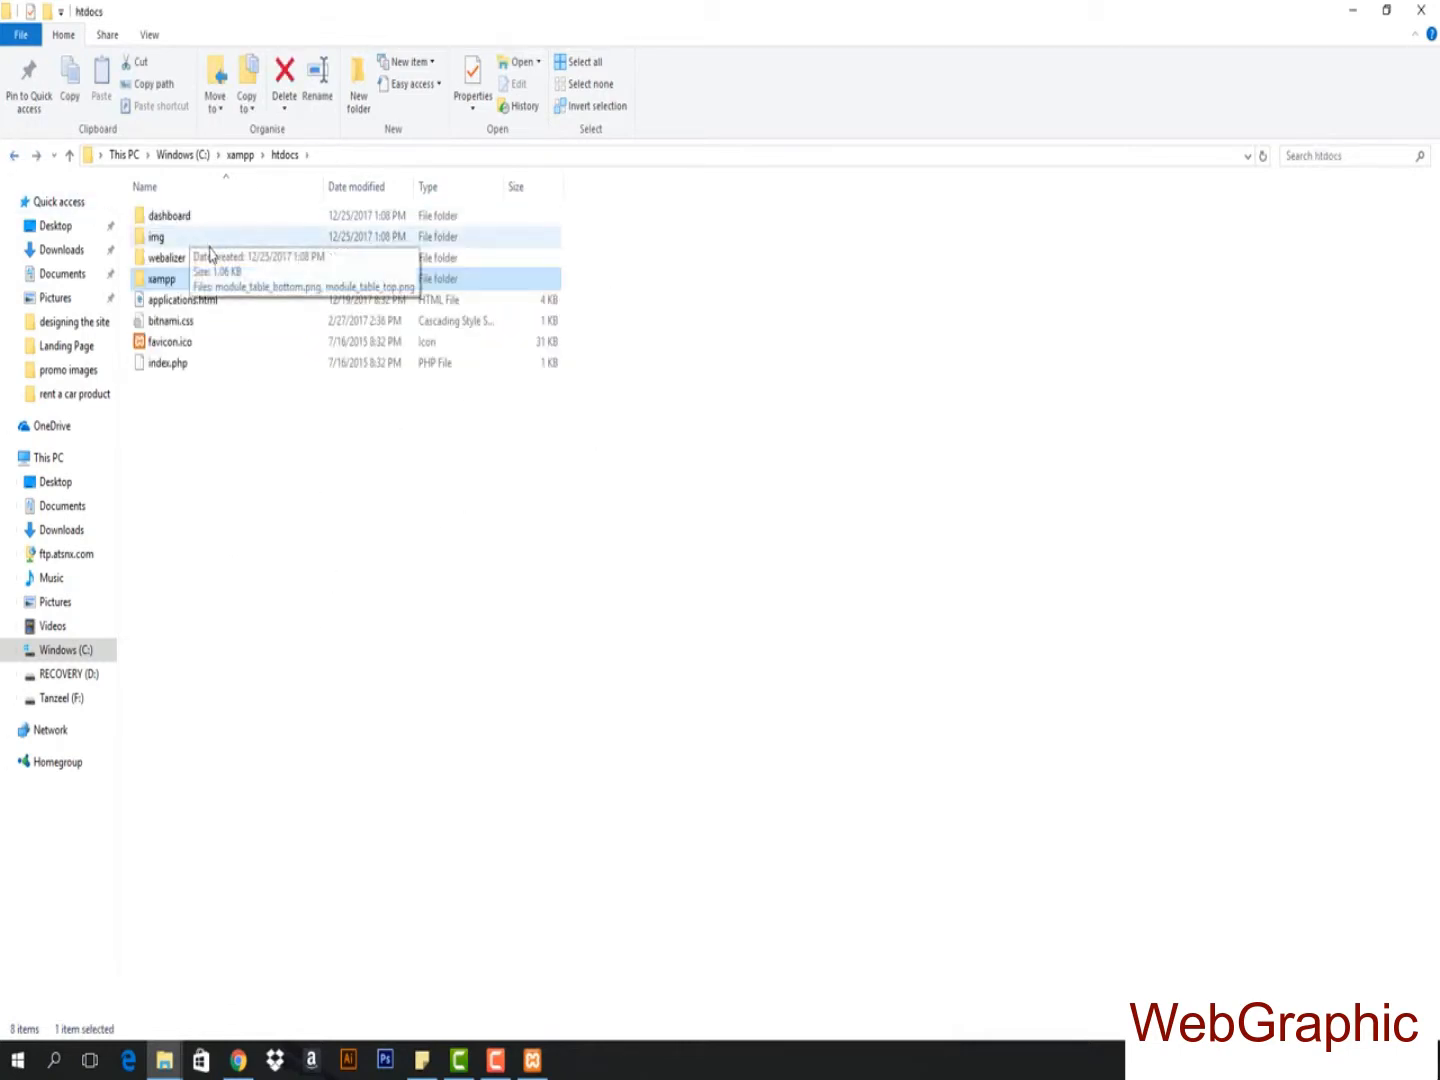
pyautogui.click(196, 240)
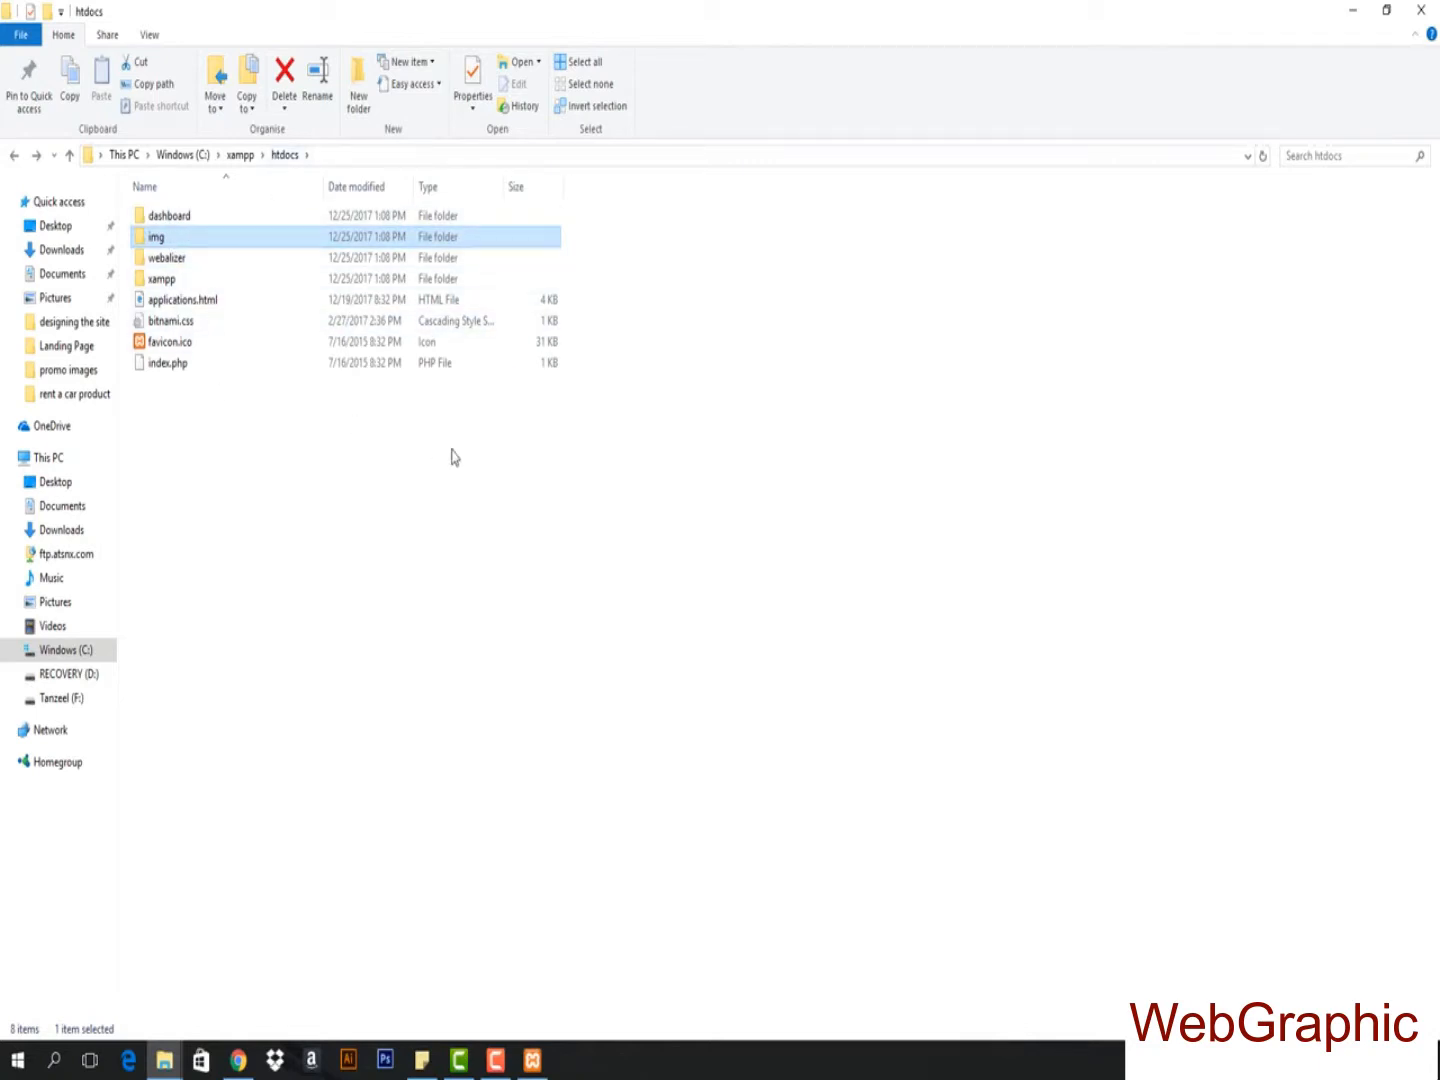
pyautogui.moveTo(529, 505); pyautogui.dragTo(166, 202)
pyautogui.click(409, 607)
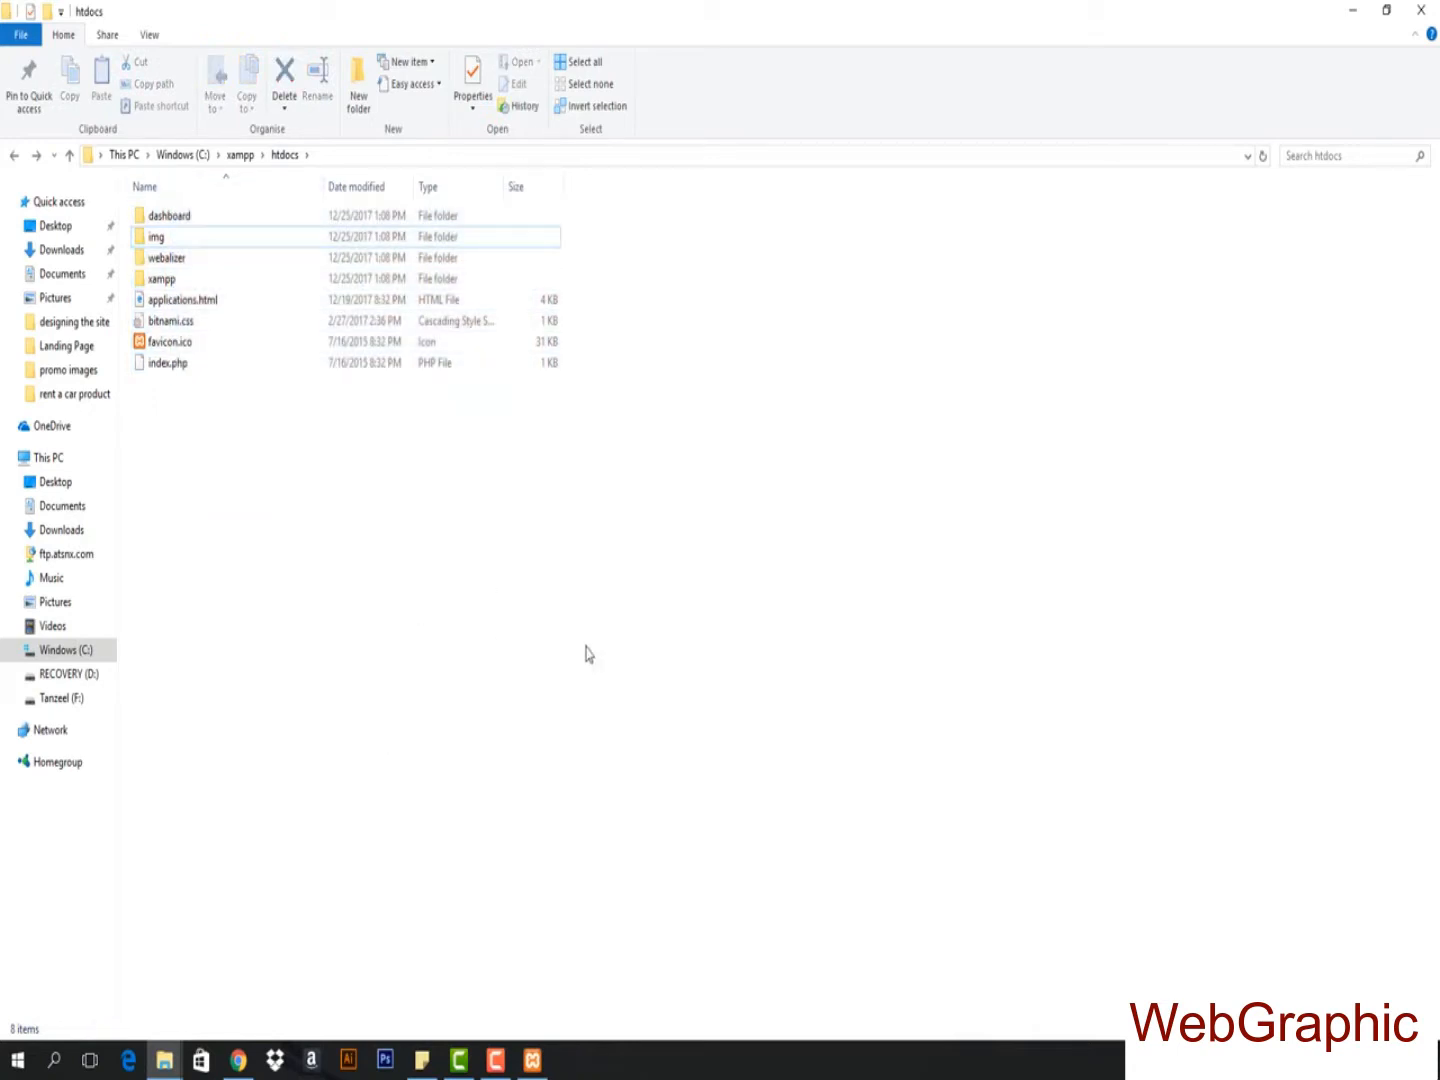
pyautogui.moveTo(601, 660); pyautogui.dragTo(250, 221)
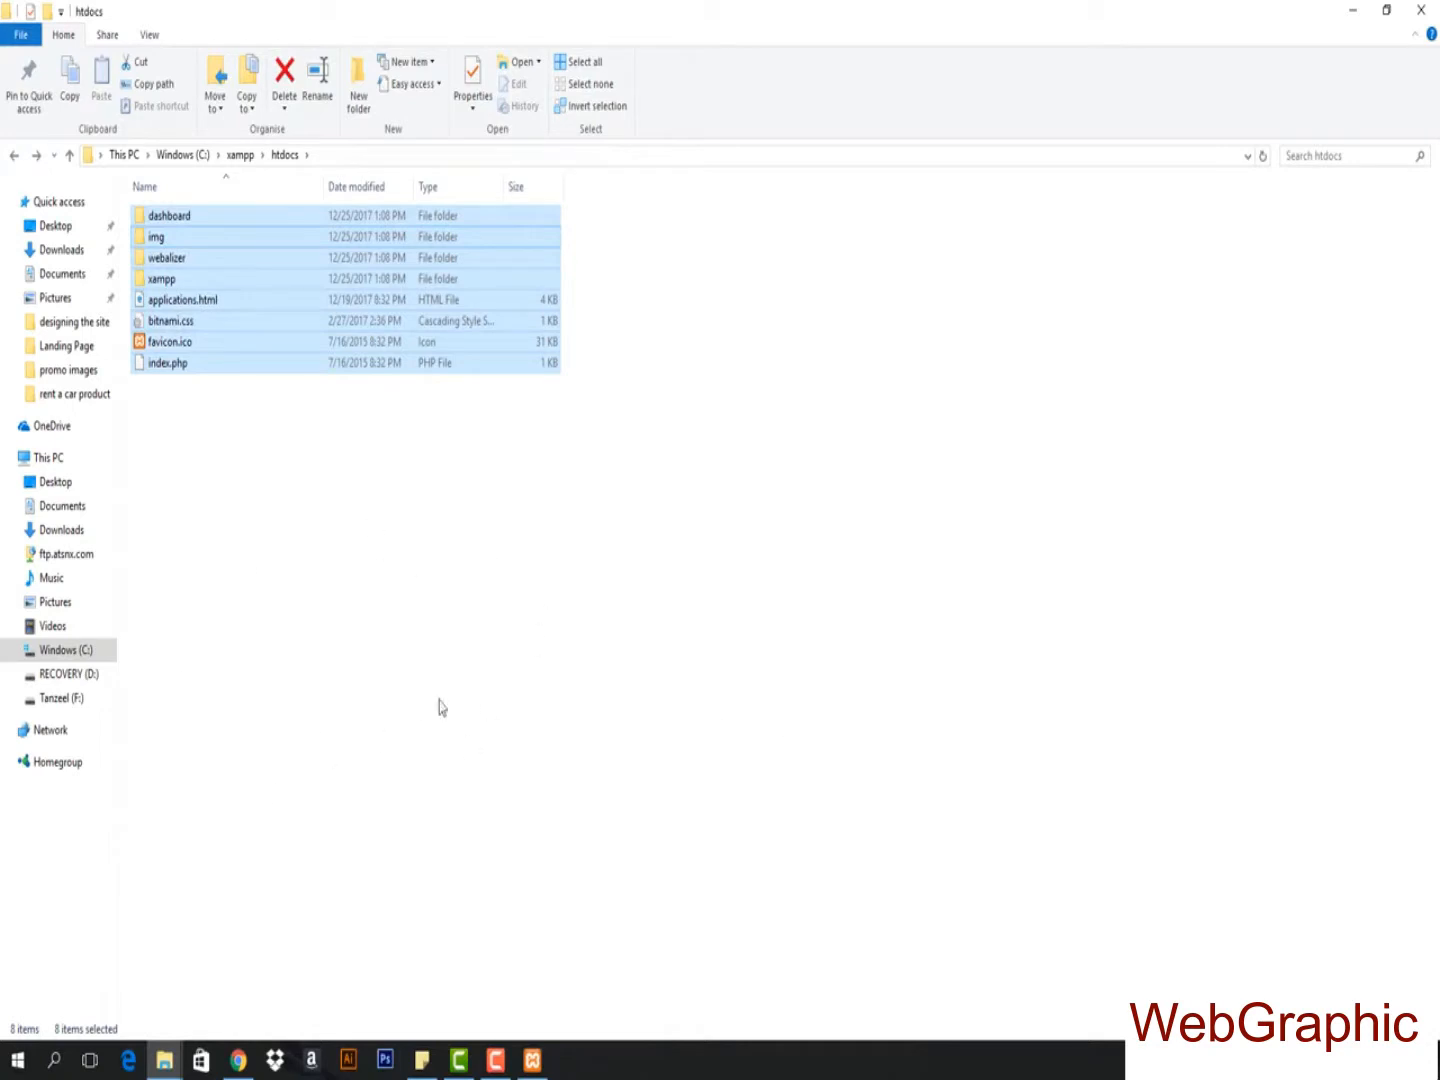
pyautogui.click(312, 521)
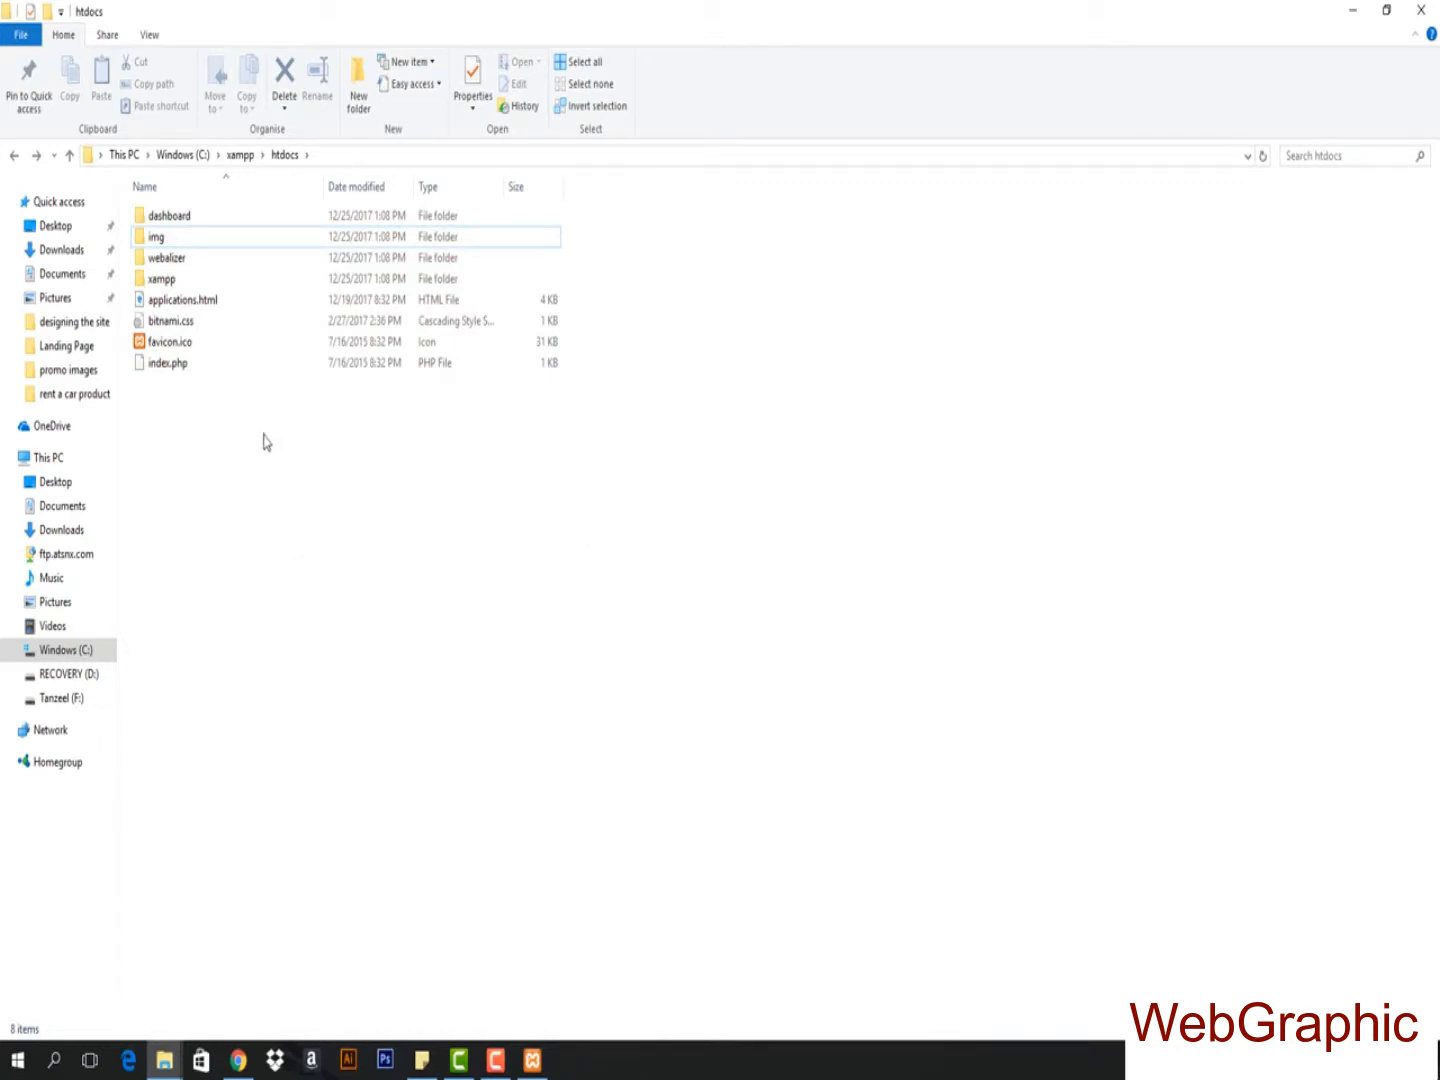
# - Create a new folder named wp in htdocs and open it
pyautogui.rightClick(335, 473)
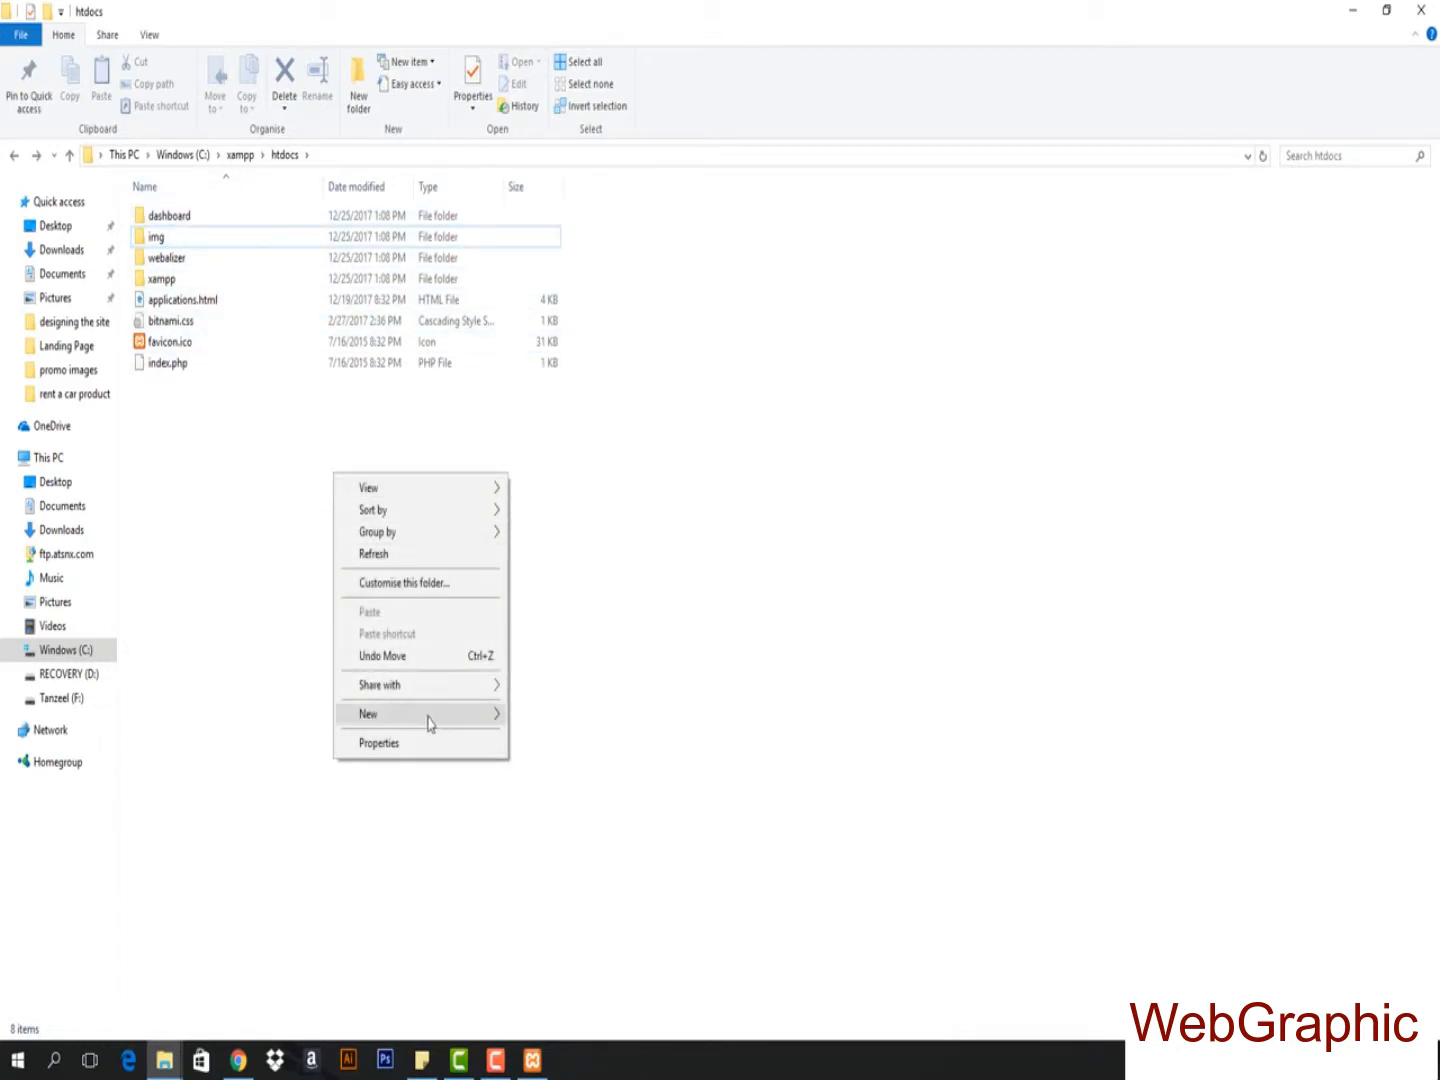
pyautogui.moveTo(428, 720)
pyautogui.click(553, 716)
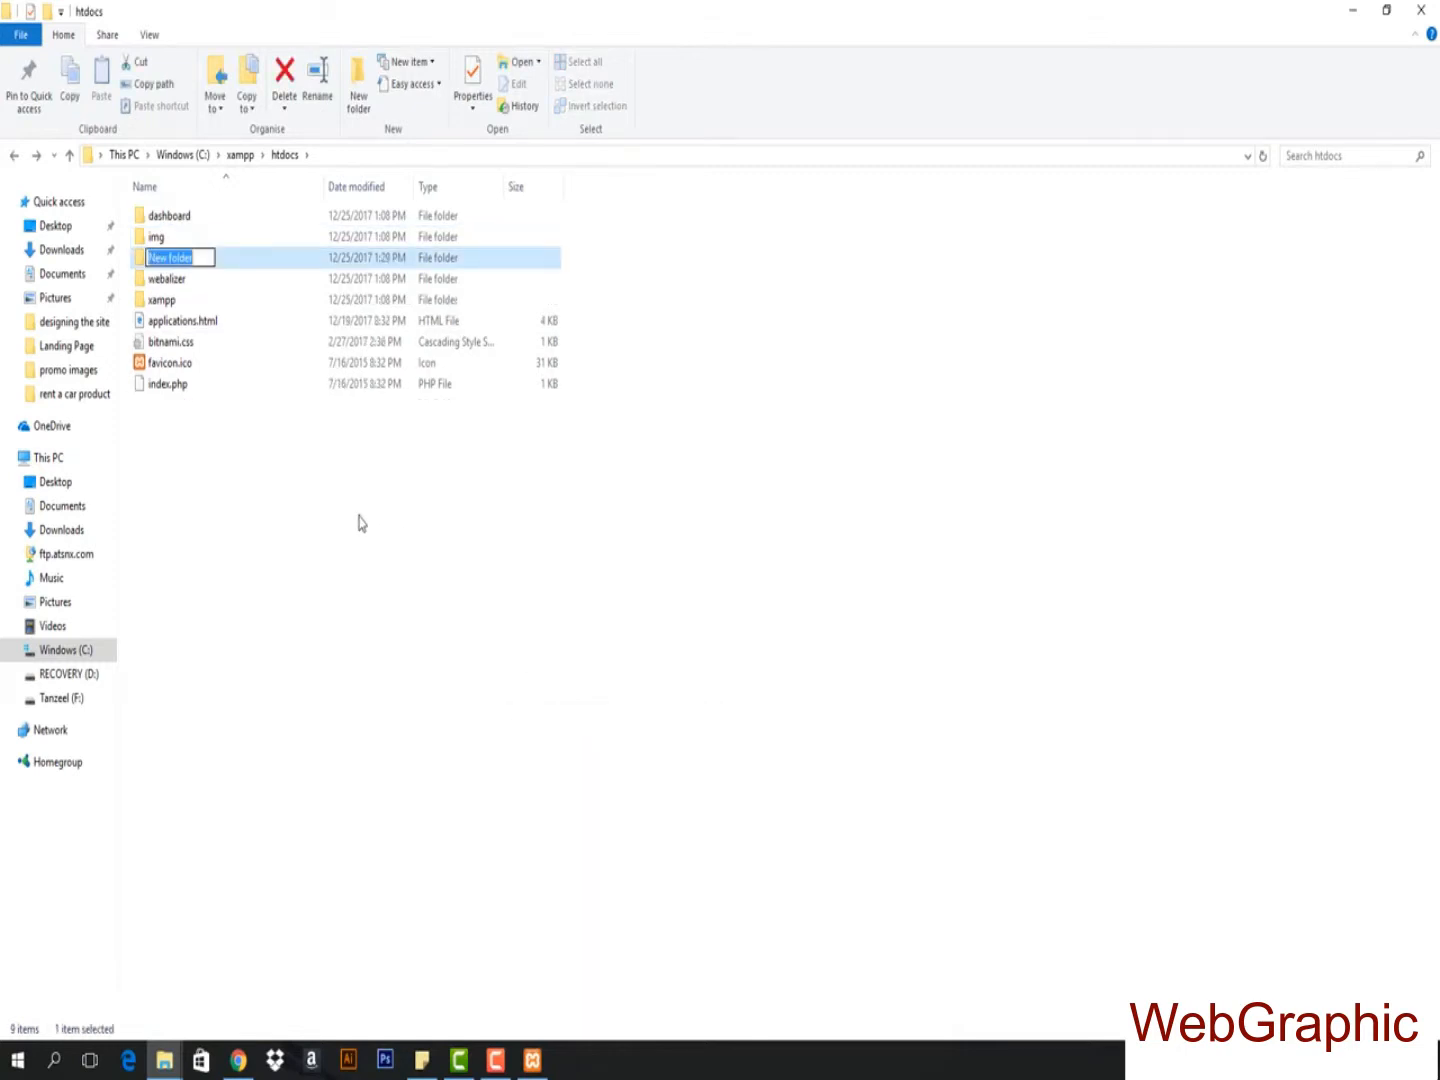
pyautogui.write('wp')
pyautogui.press('Return')
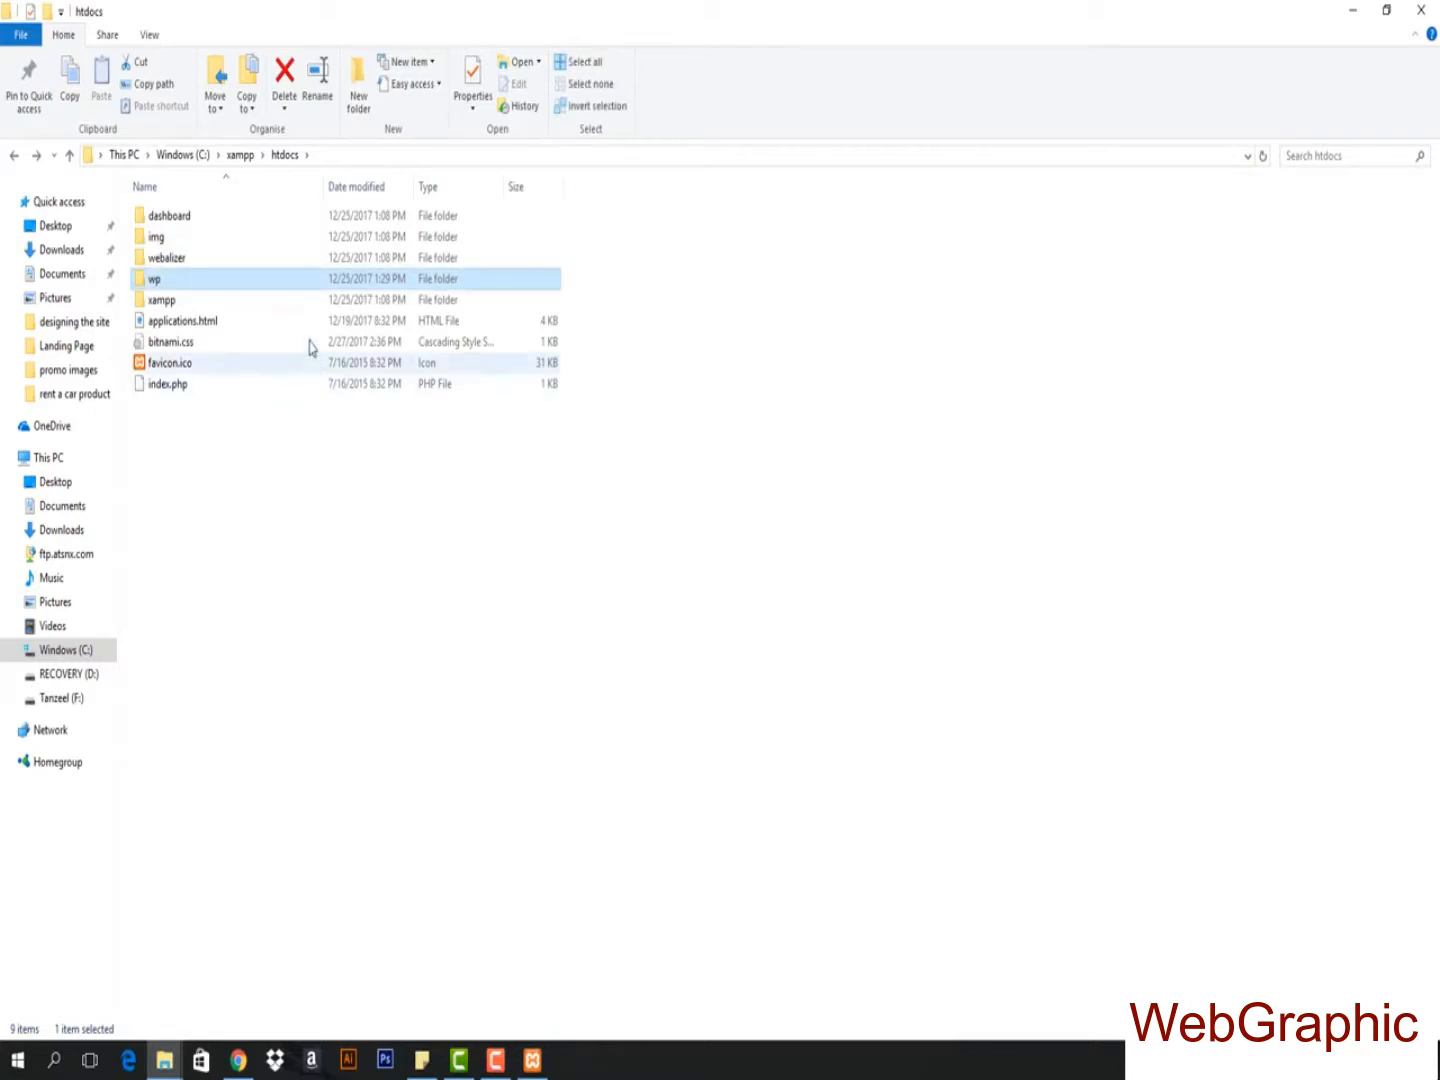
pyautogui.doubleClick(308, 283)
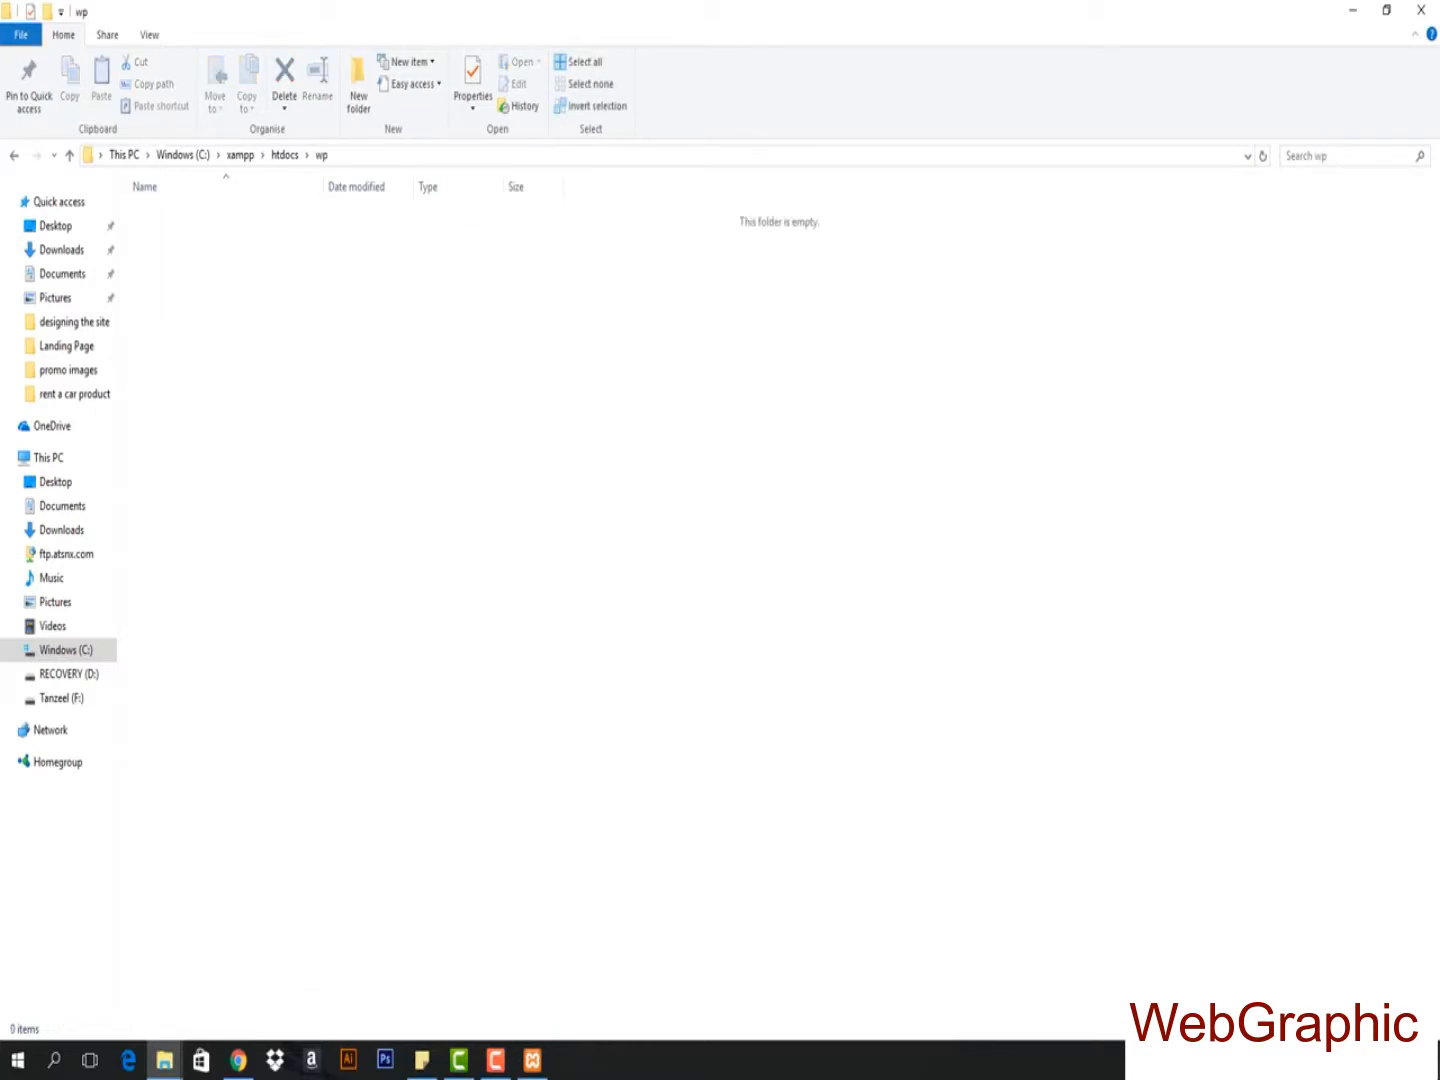
# - Move wordpress.zip from the desktop's wordpress folder into the wp folder in htdocs
pyautogui.click(1436, 1060)
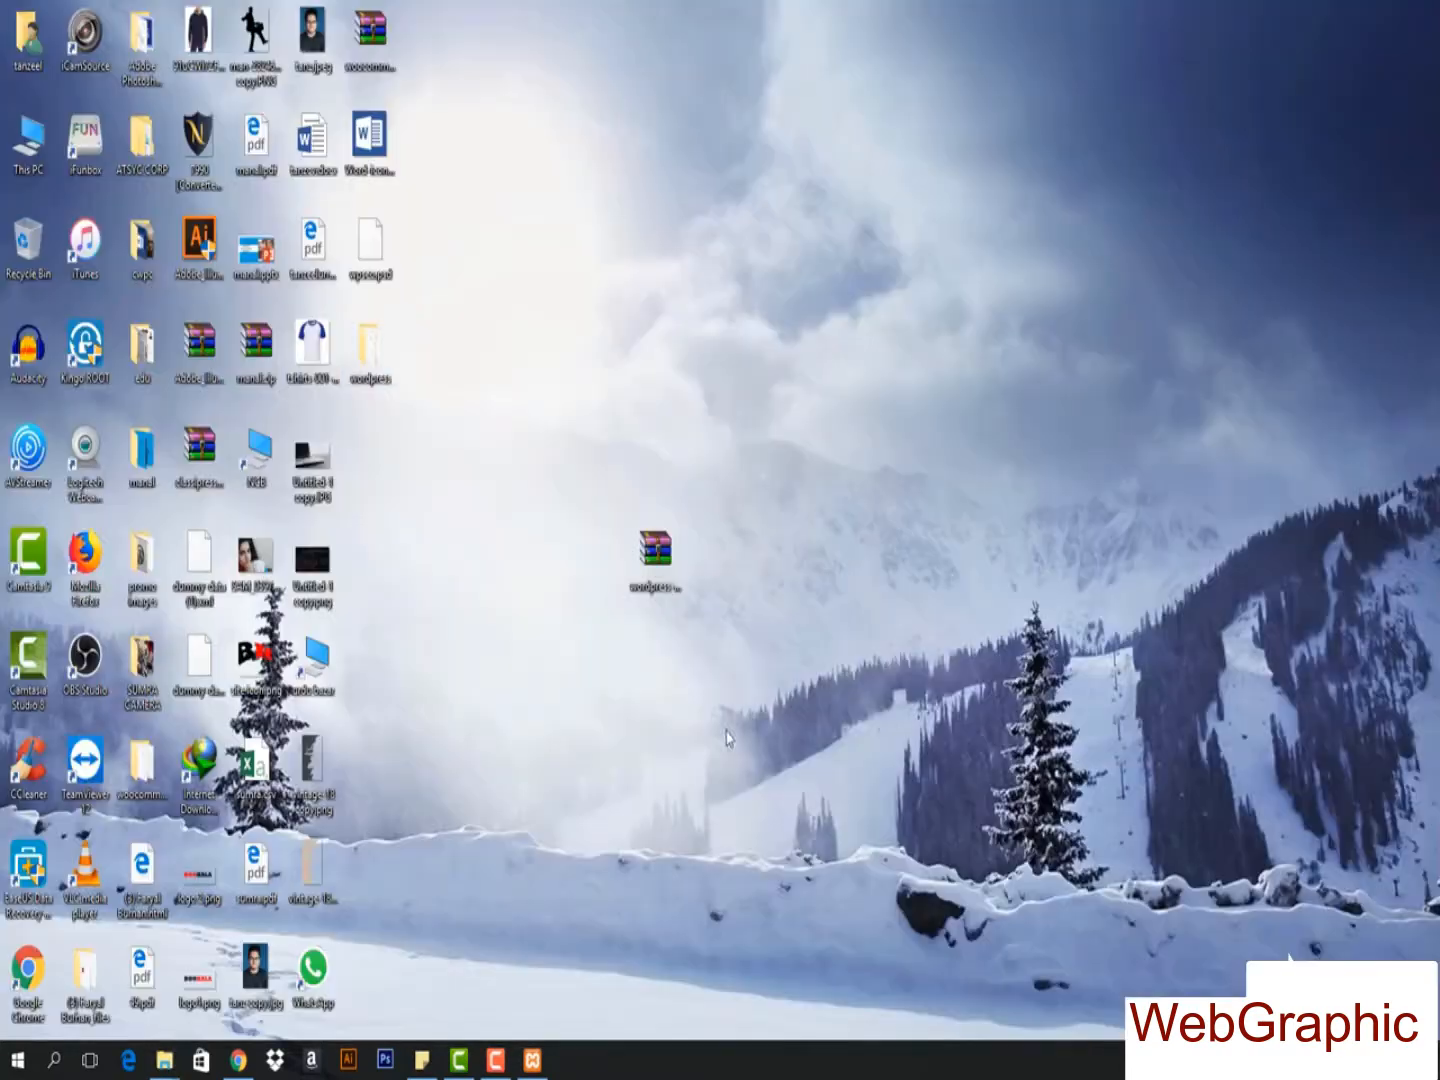
pyautogui.doubleClick(368, 350)
pyautogui.moveTo(268, 352); pyautogui.dragTo(405, 466)
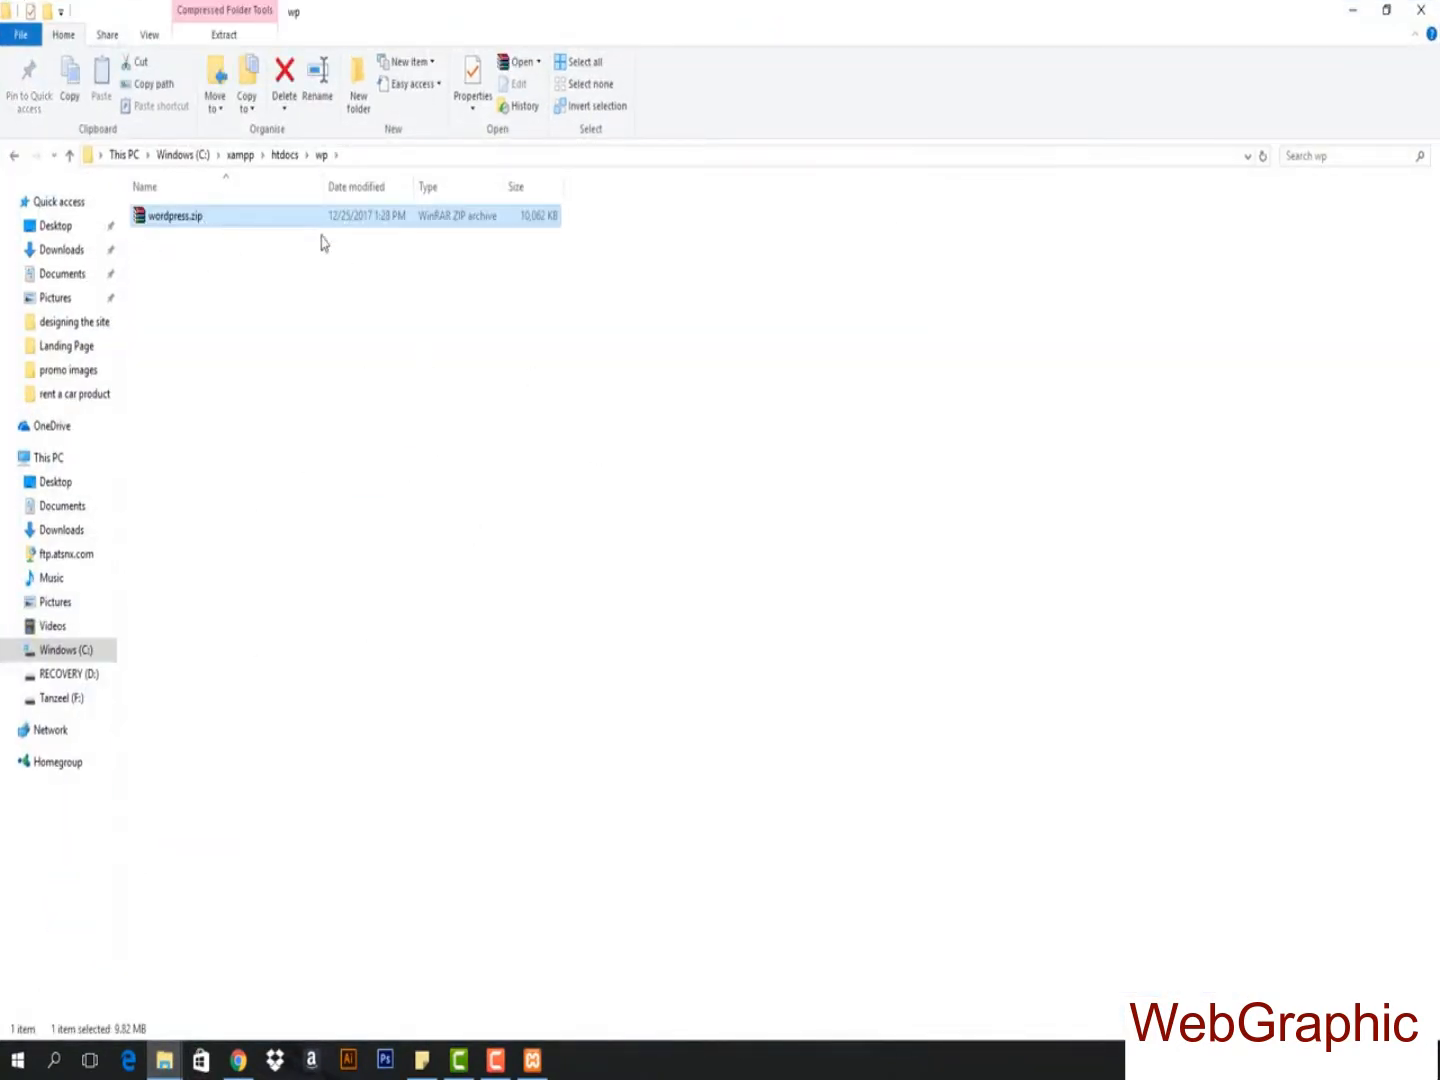
# - Extract wordpress.zip directly into the wp folder and permanently delete the archive there
pyautogui.rightClick(191, 220)
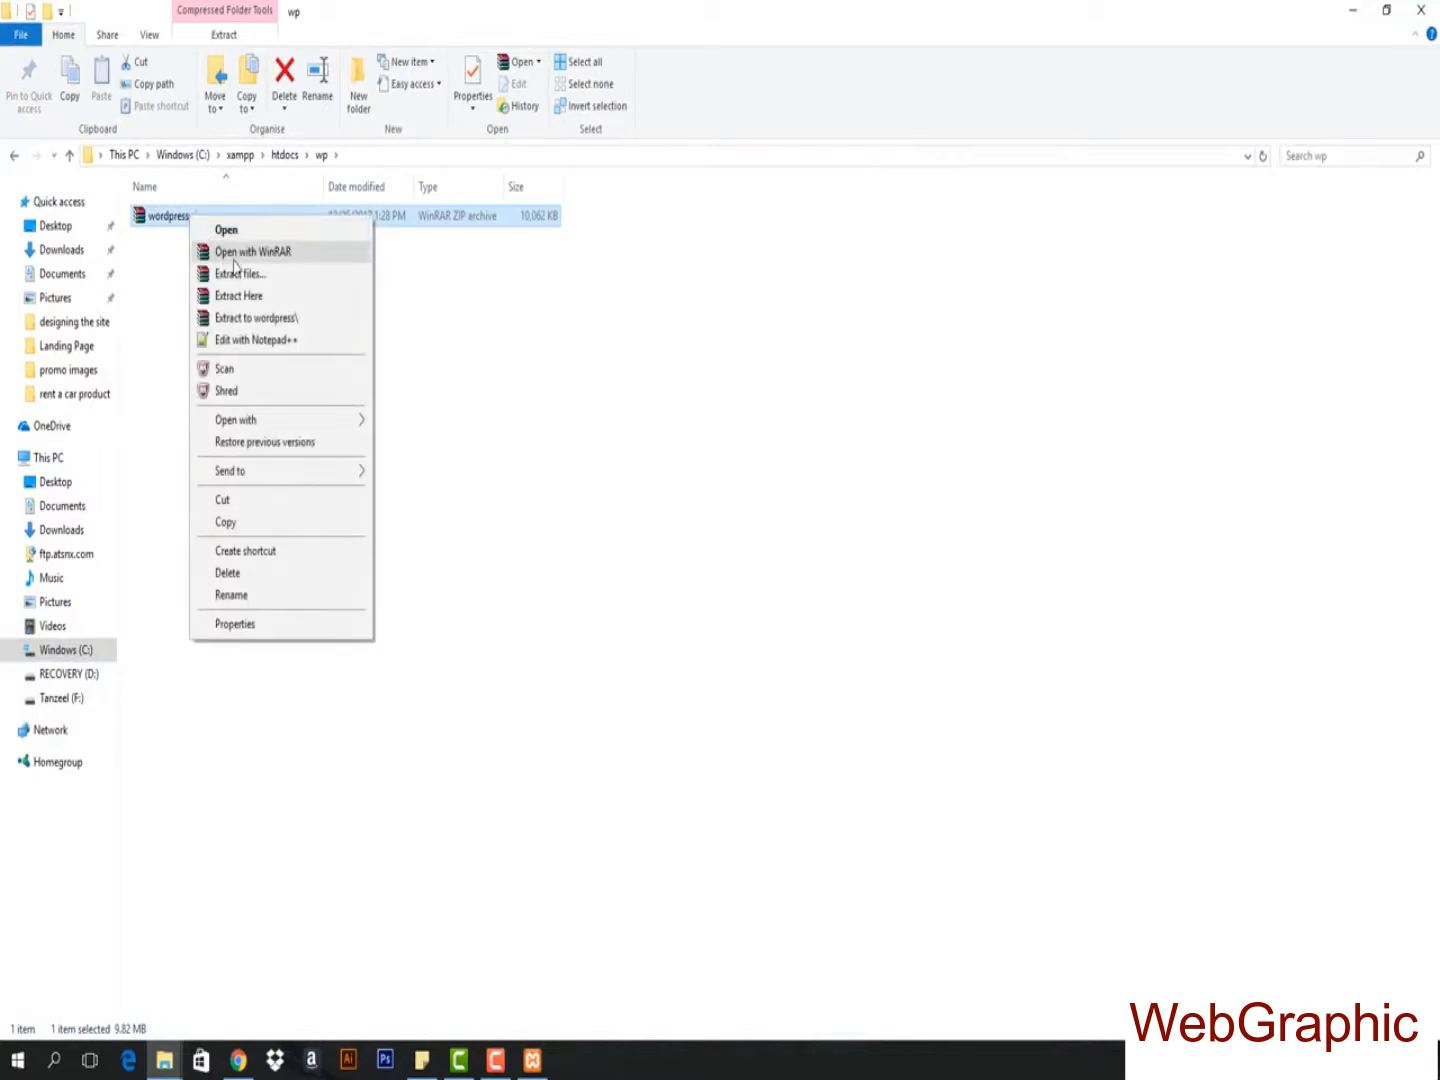
pyautogui.click(258, 300)
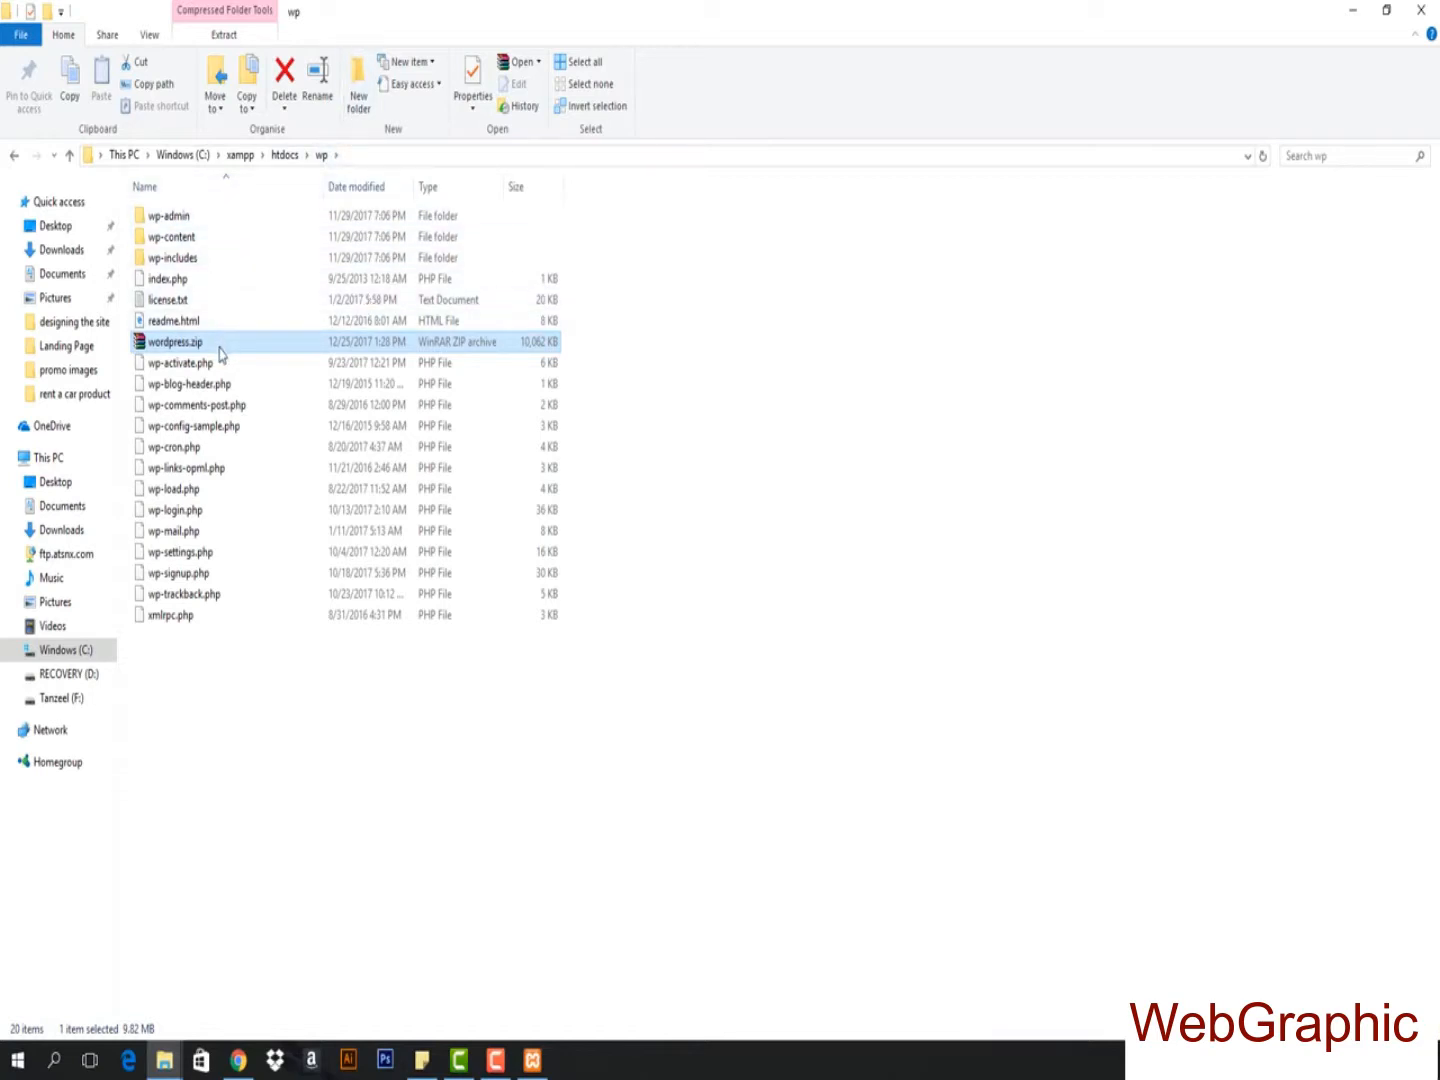
pyautogui.hotkey('shift', 'Delete')
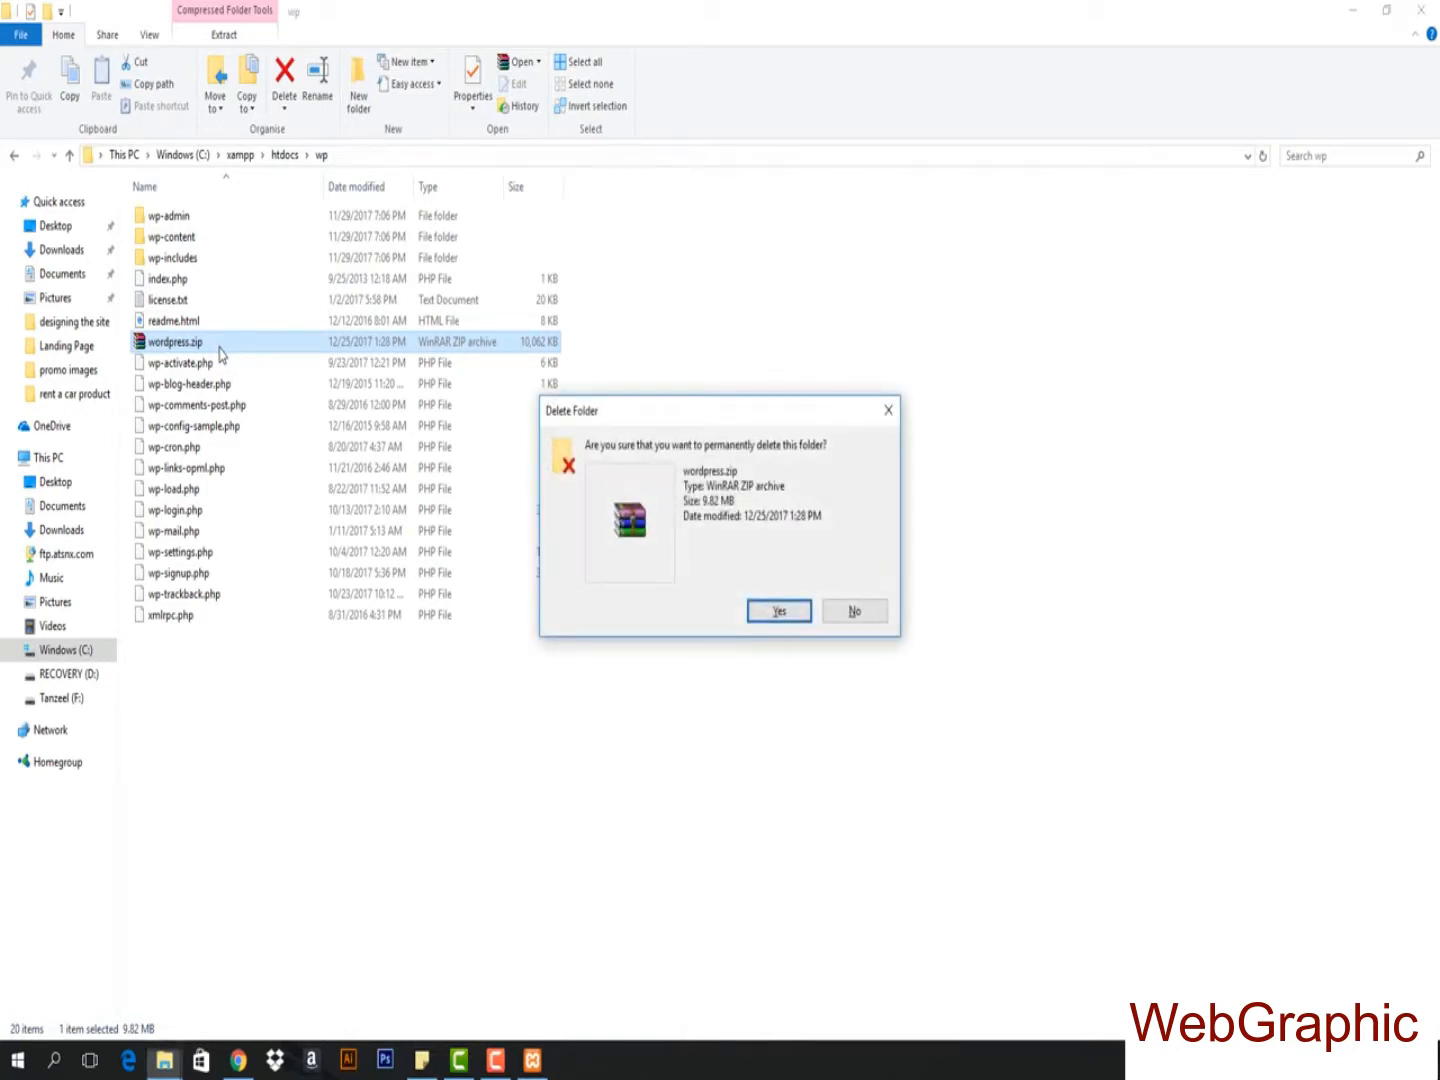
pyautogui.press('Return')
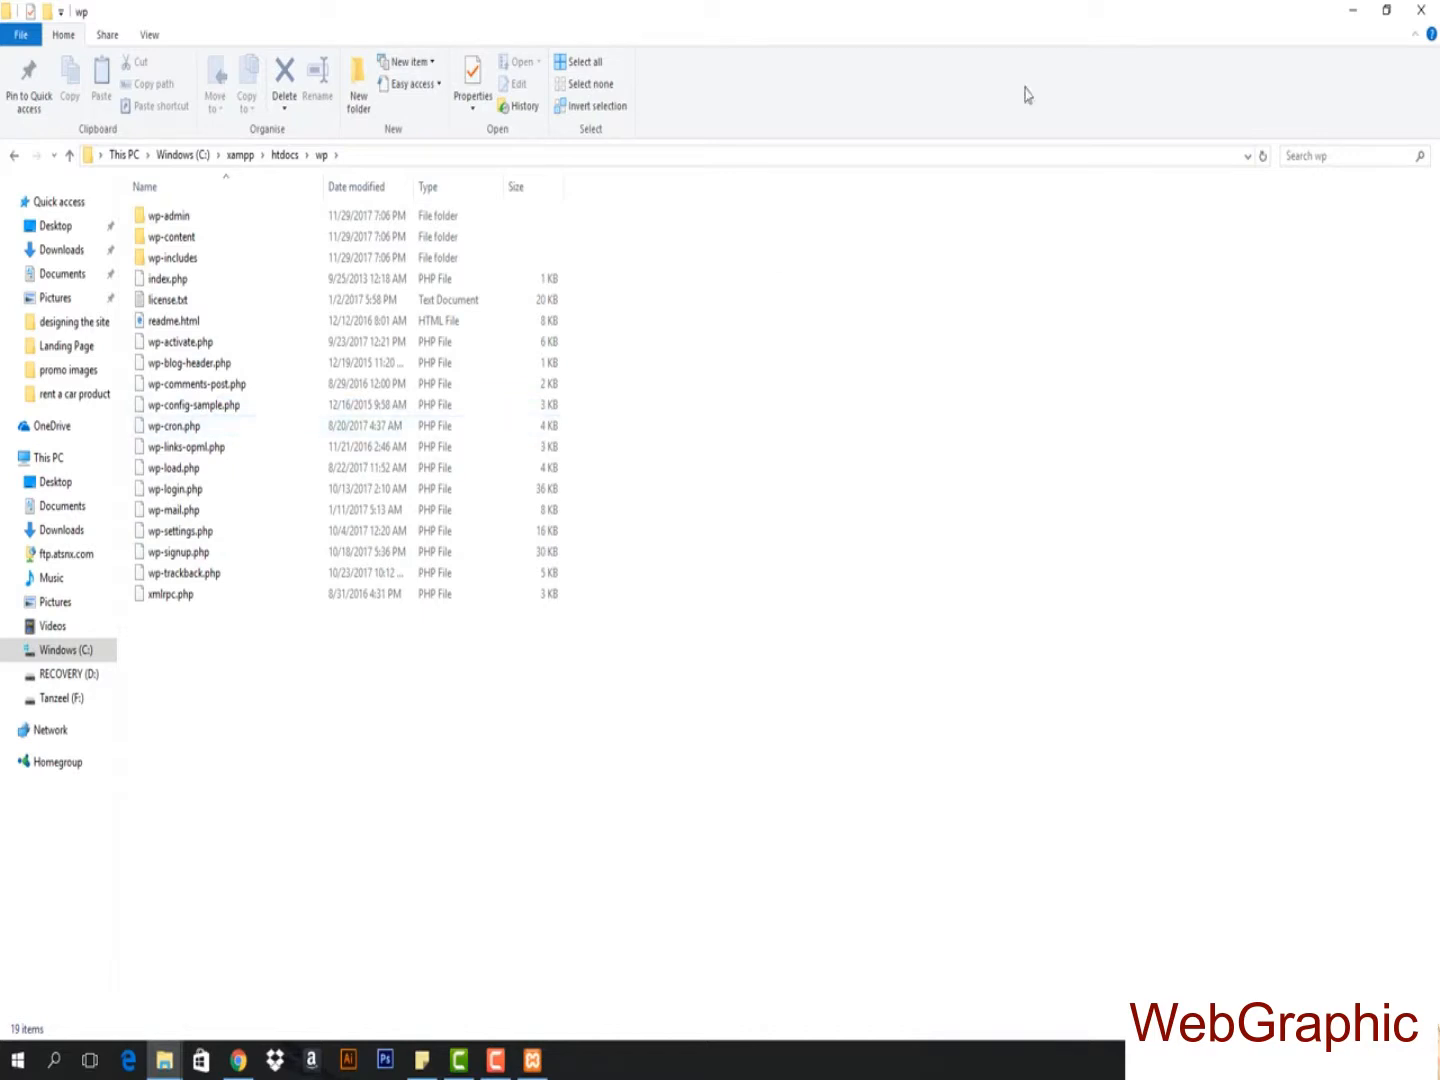
# - Minimise the wp folder window and load the localhost:8080 root address in Chrome's XAMPP welcome tab
pyautogui.click(1352, 14)
pyautogui.click(238, 1060)
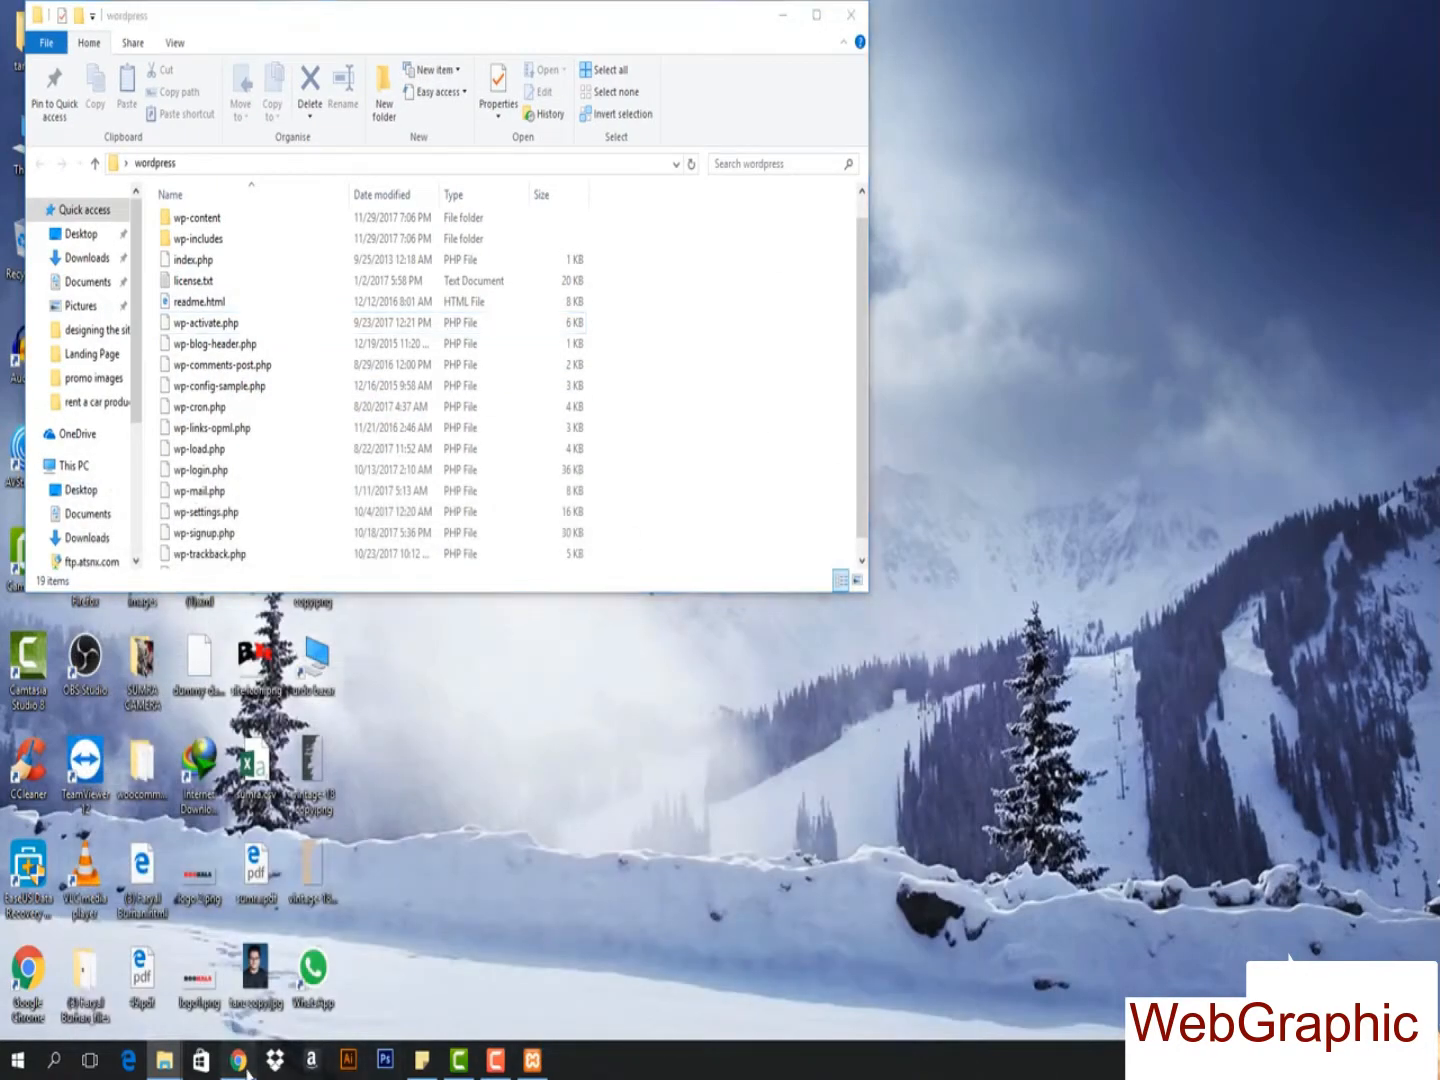
pyautogui.click(381, 13)
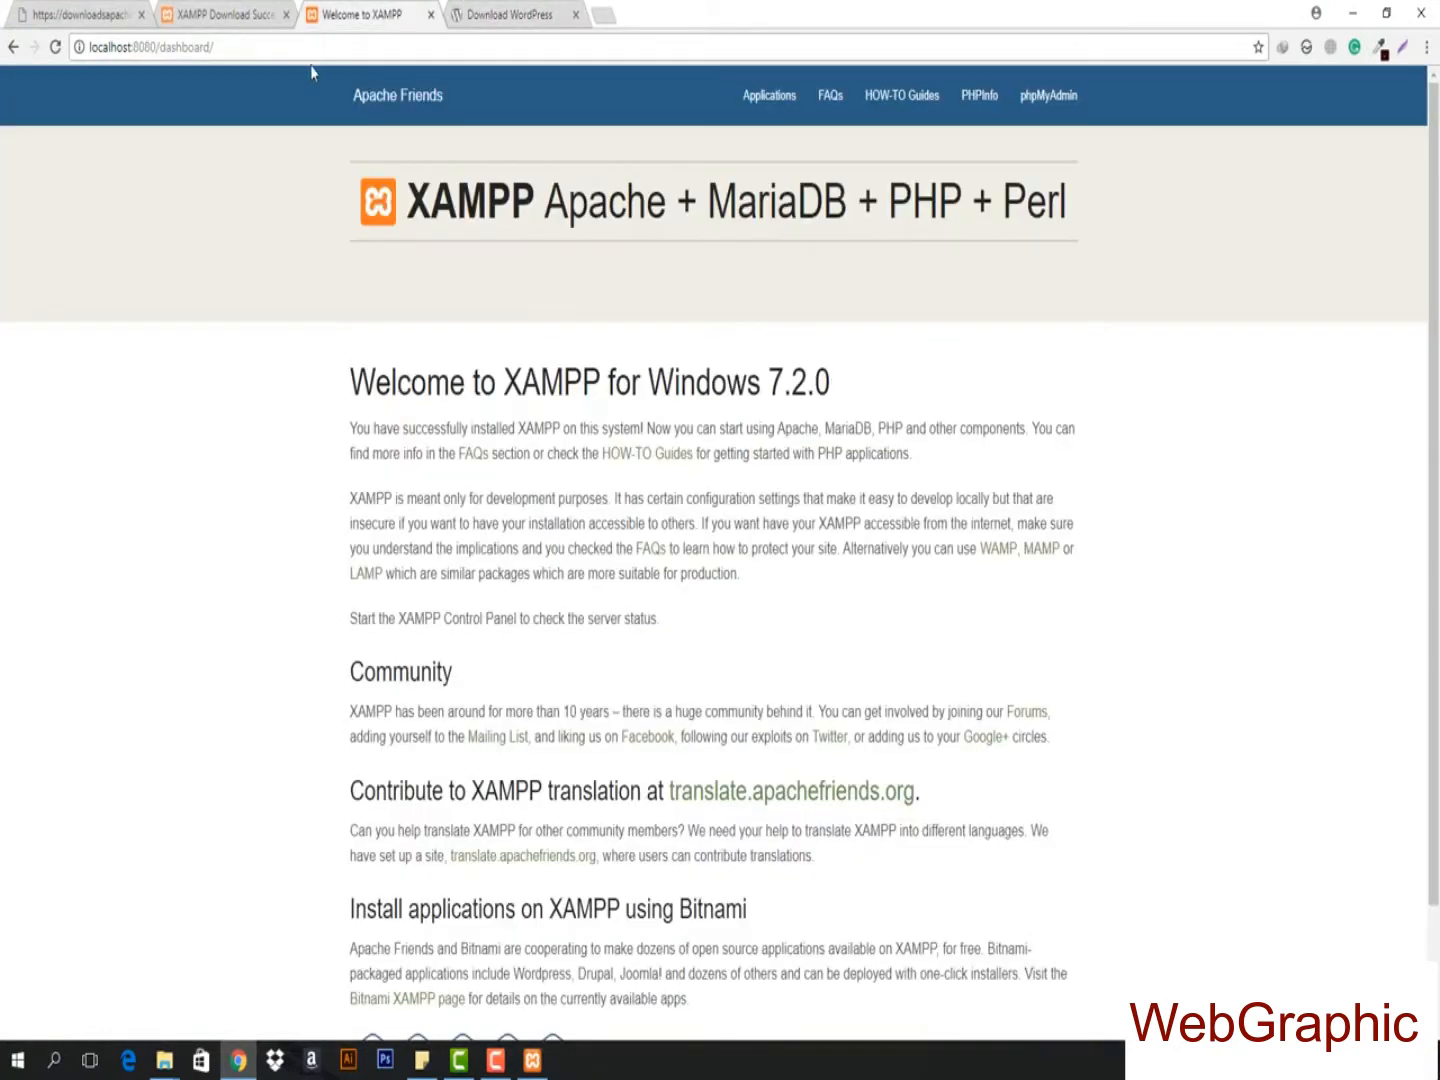
pyautogui.click(166, 49)
pyautogui.click(210, 48)
pyautogui.moveTo(212, 47); pyautogui.dragTo(158, 70)
pyautogui.press('BackSpace')
pyautogui.press('Return')
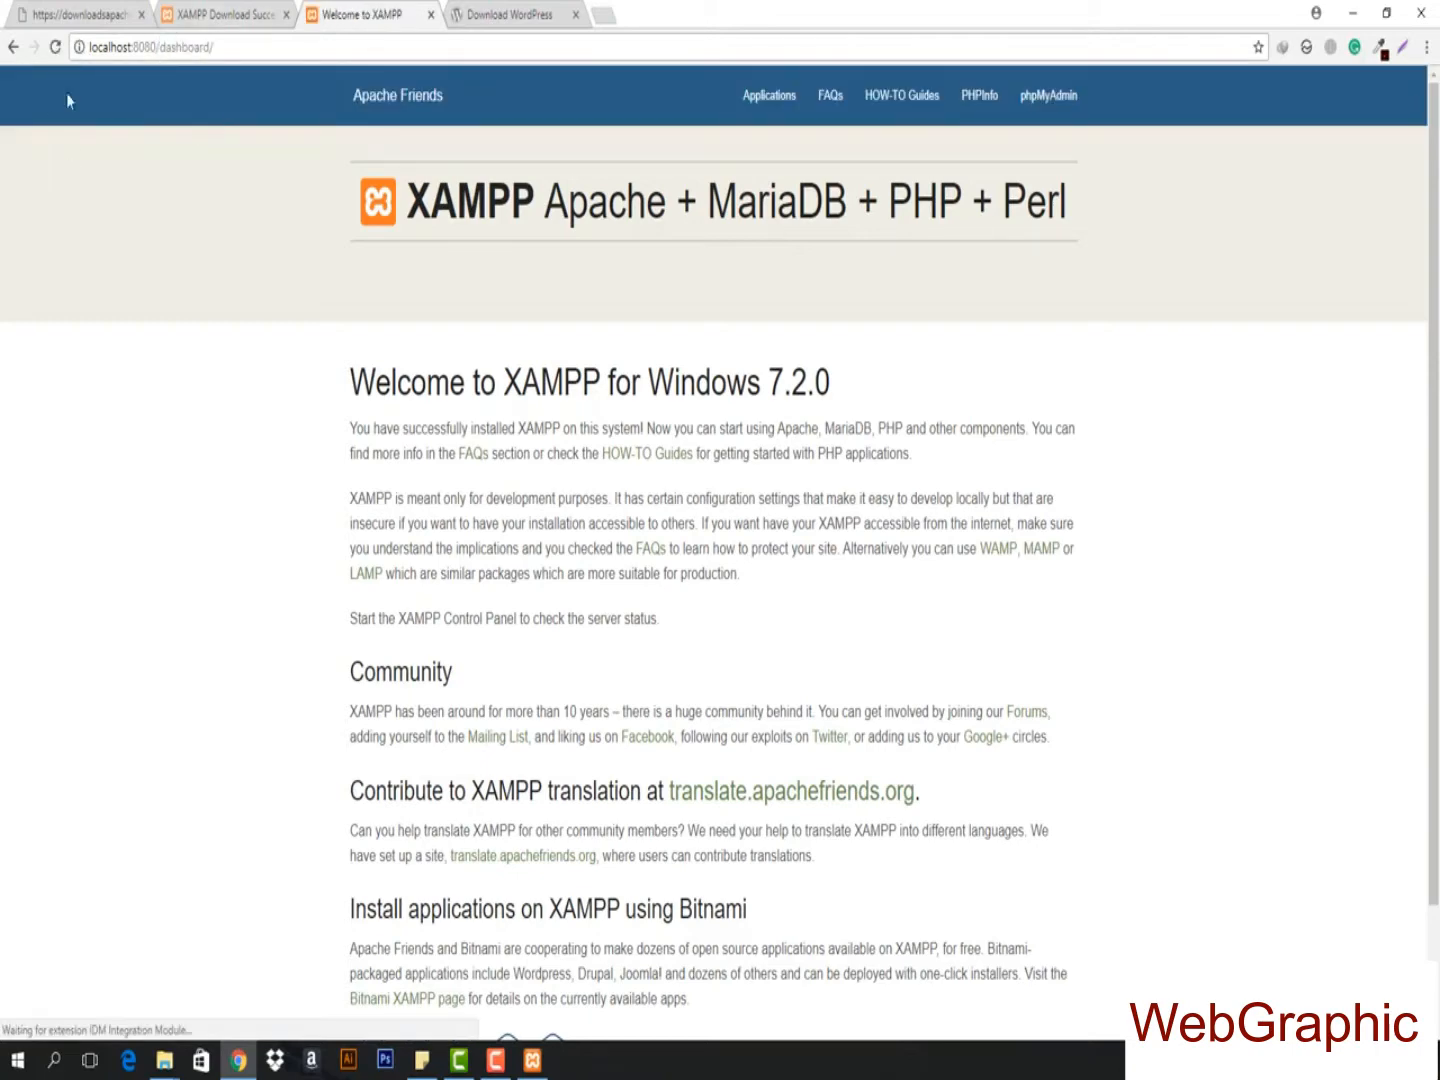
# - Bring up the desktop's wordpress folder window and close it
pyautogui.moveTo(165, 1058)
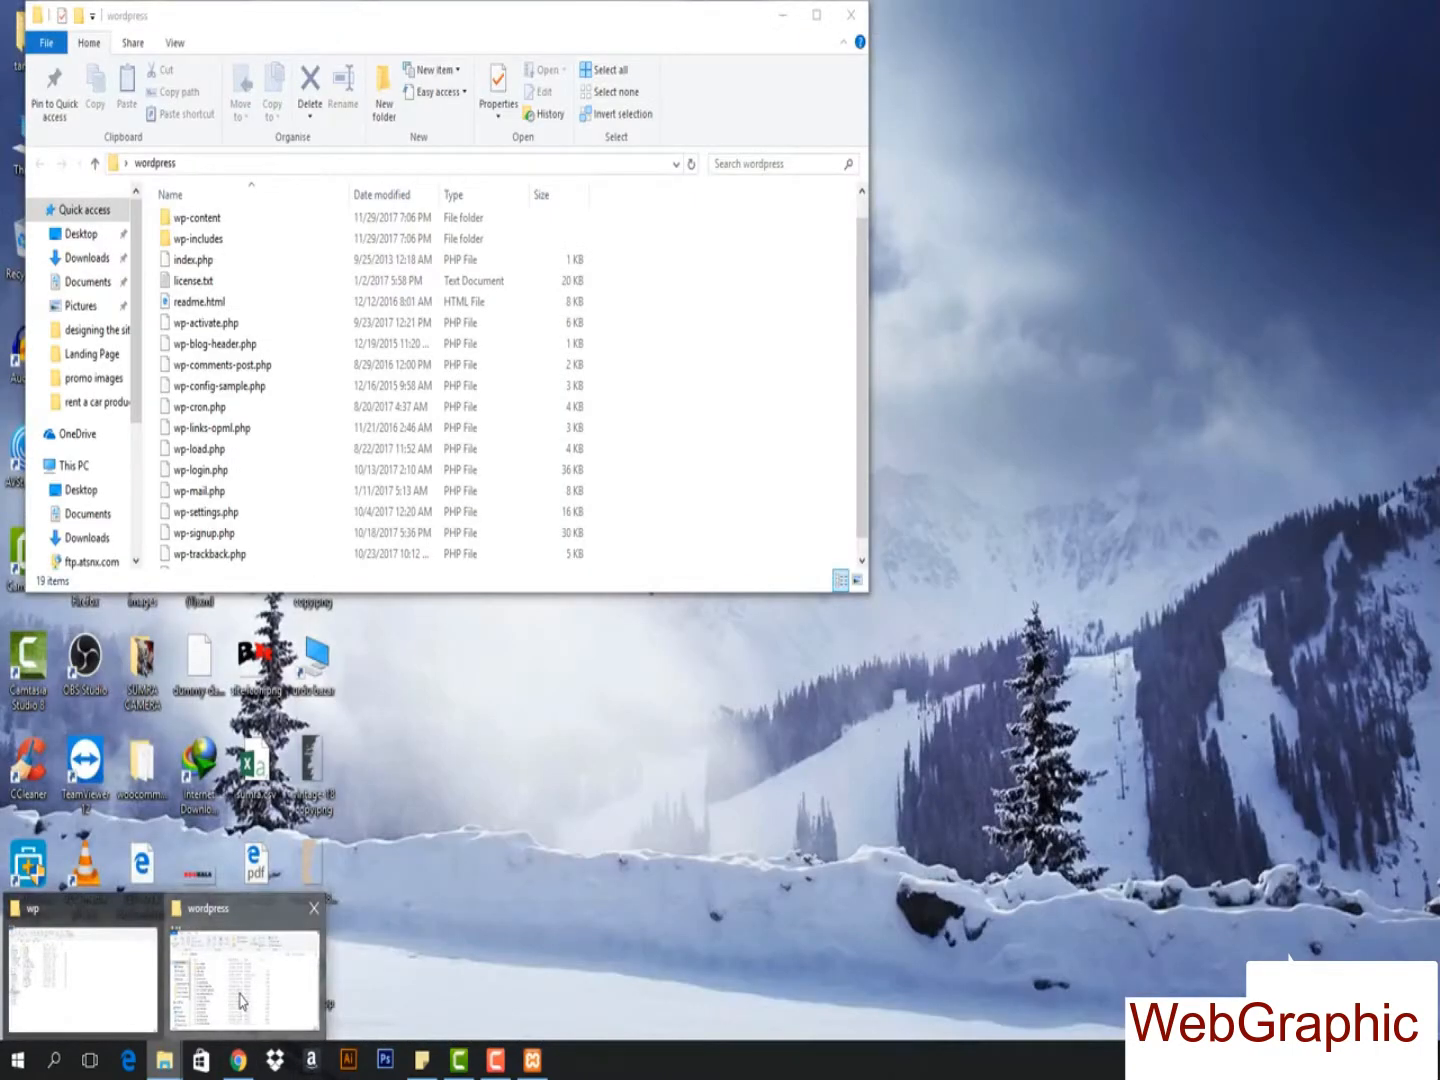
pyautogui.click(245, 990)
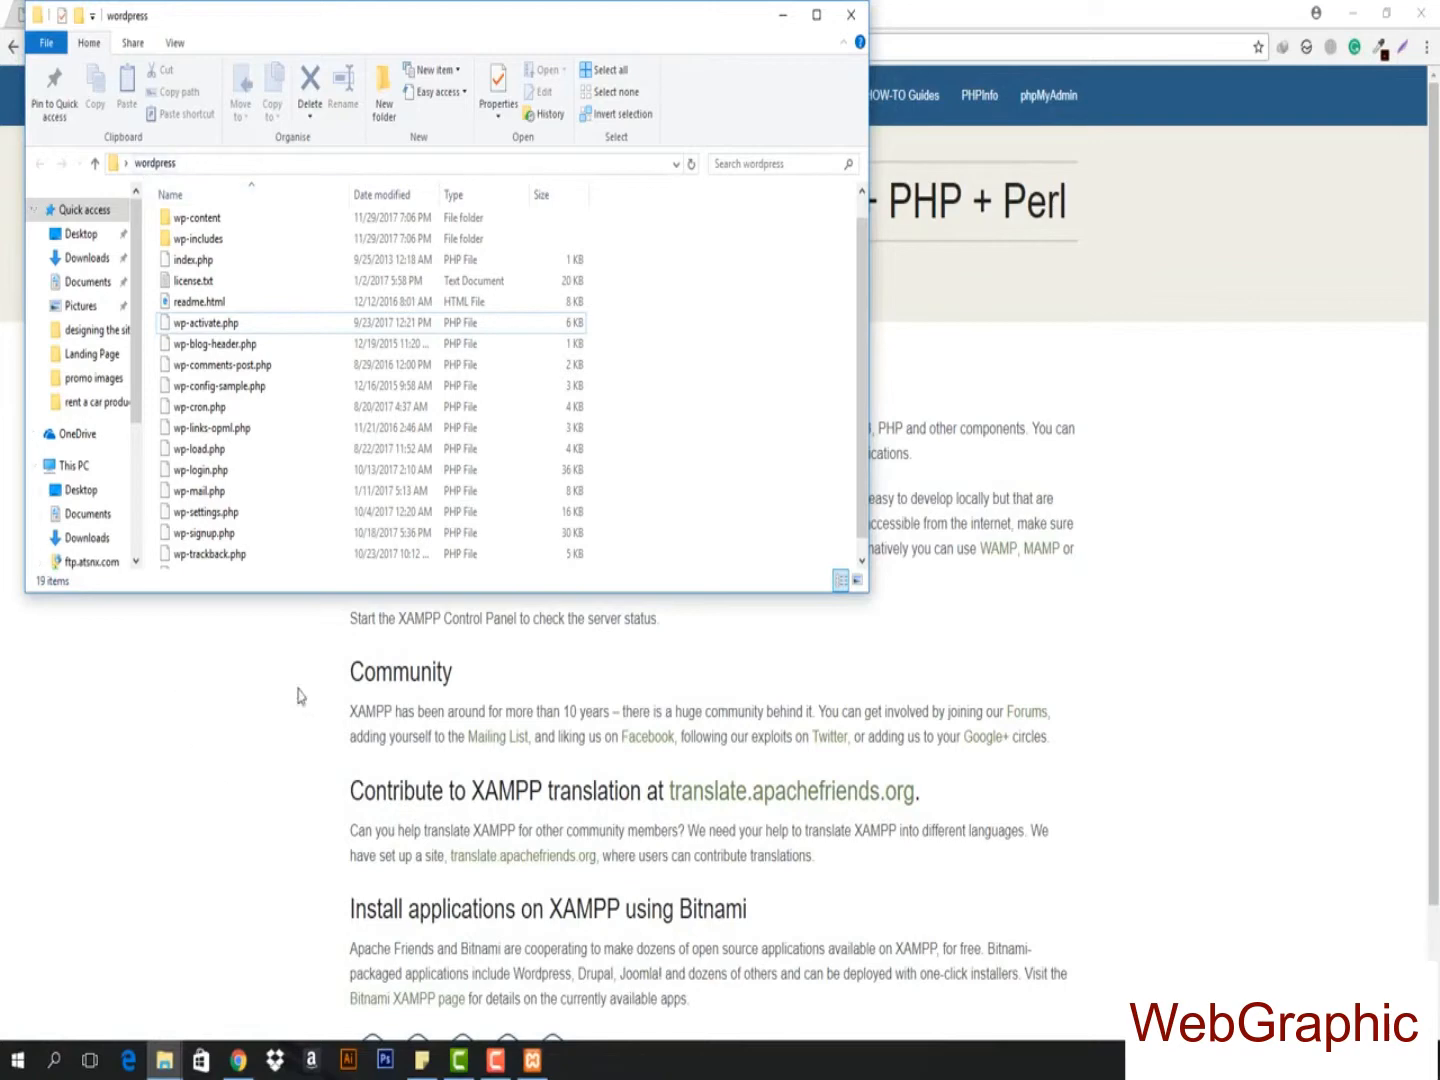
pyautogui.click(850, 15)
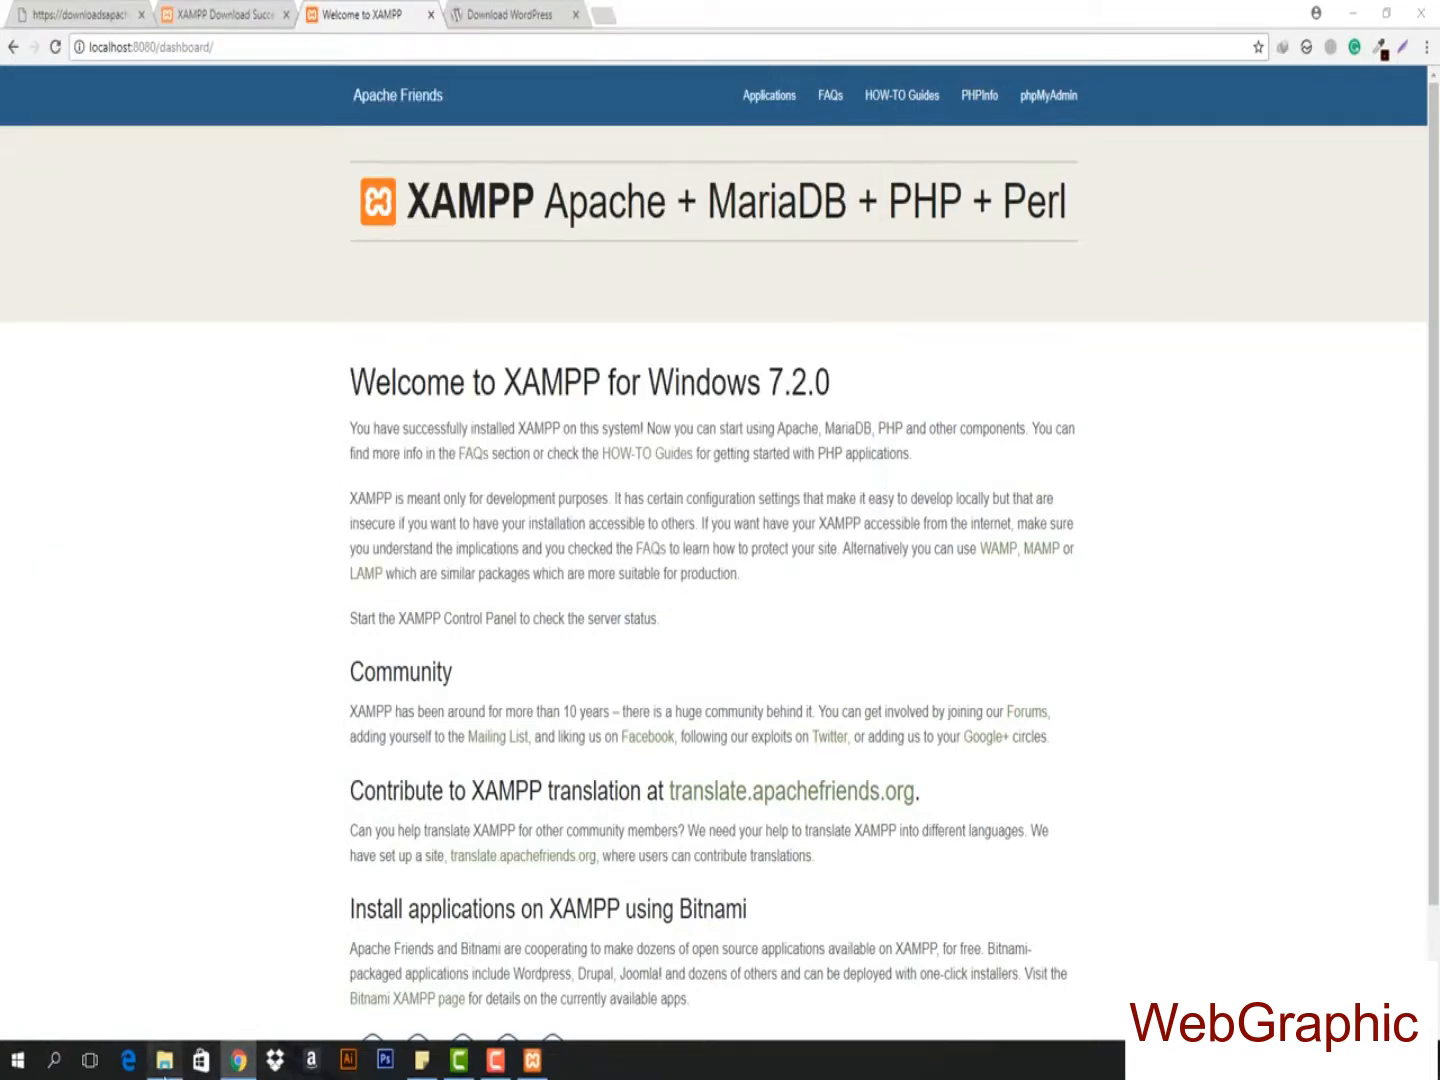
# - Examine the dashboard folder inside xampp\htdocs, return to the htdocs listing and minimise the folder window
pyautogui.click(164, 1065)
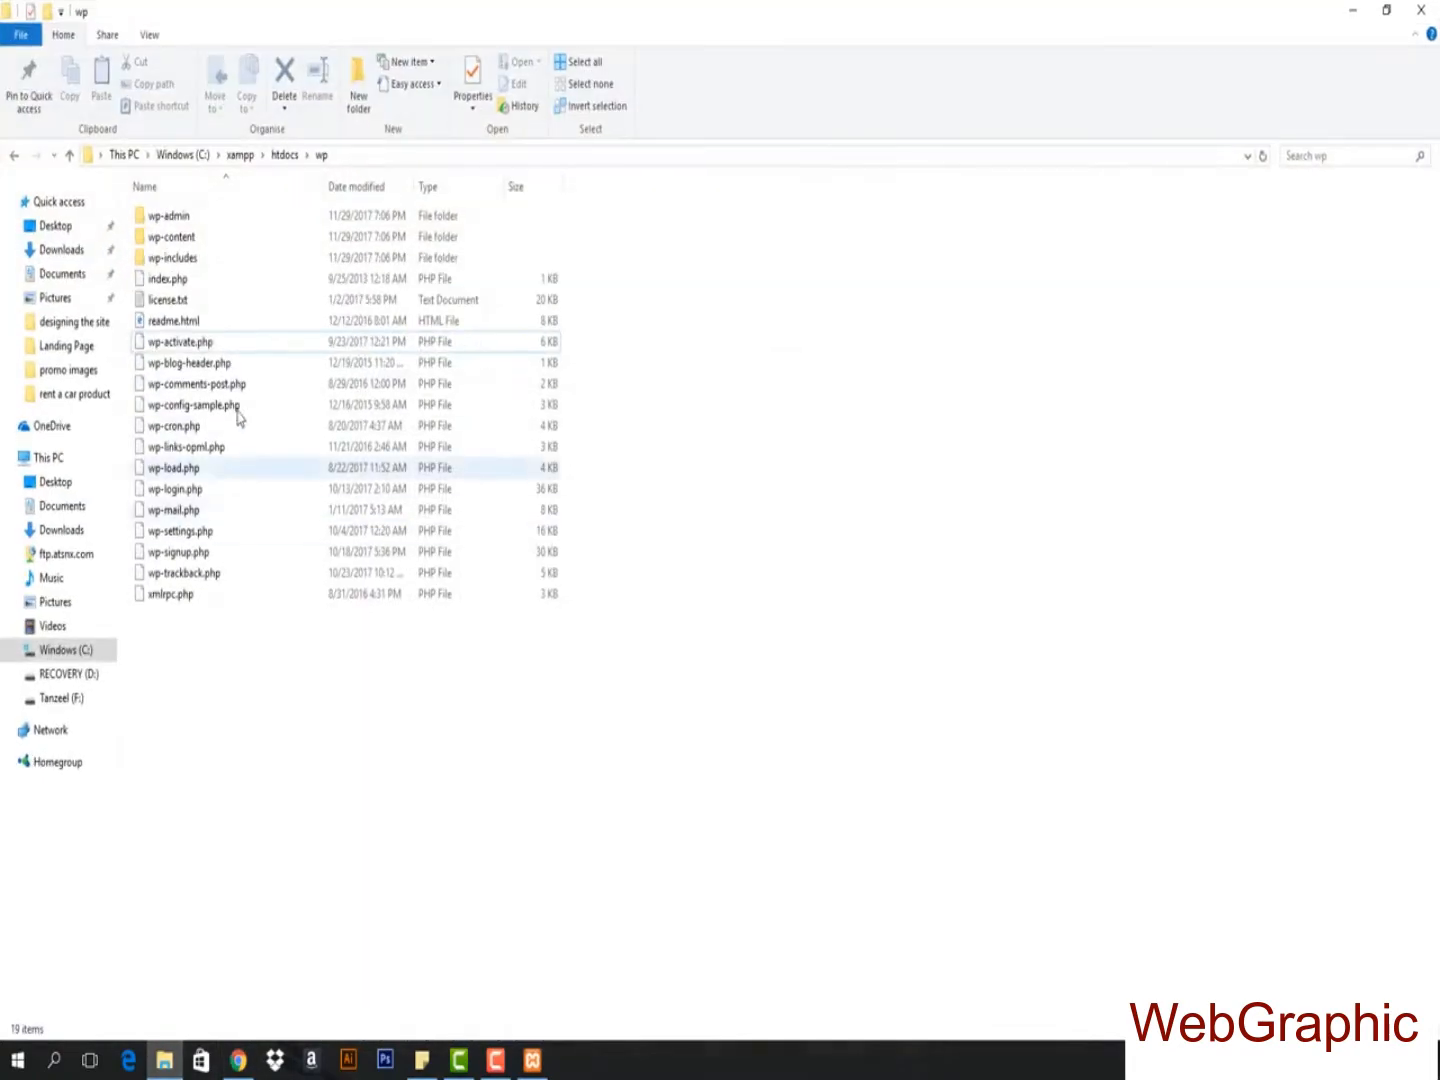
pyautogui.click(232, 157)
pyautogui.doubleClick(184, 319)
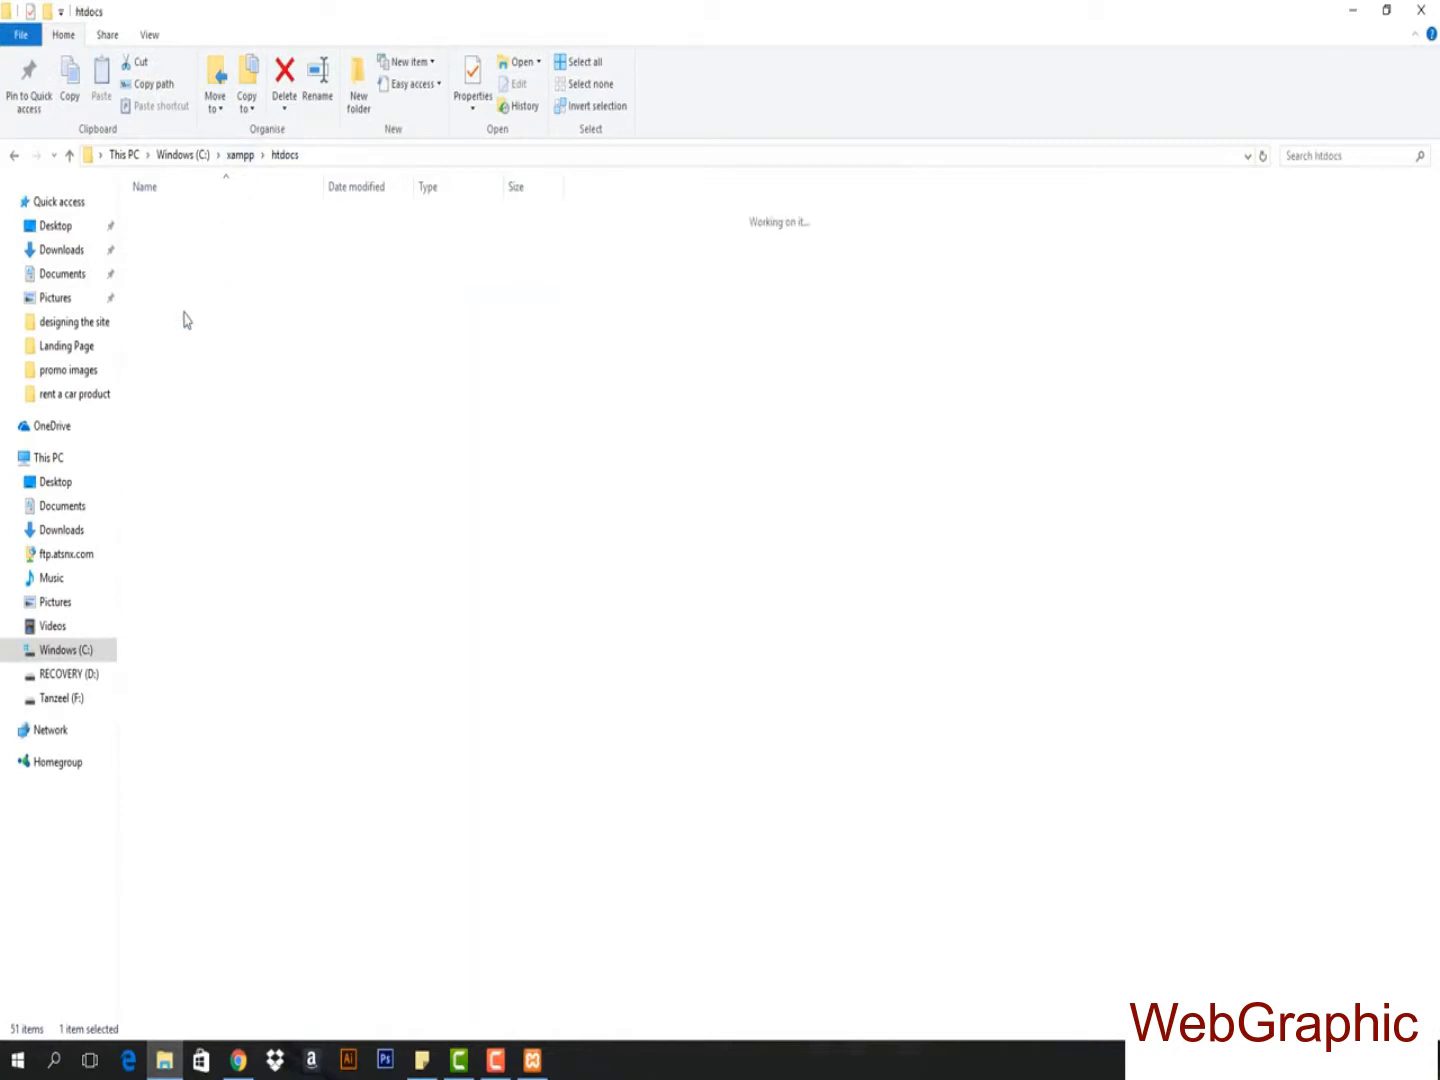
pyautogui.doubleClick(205, 217)
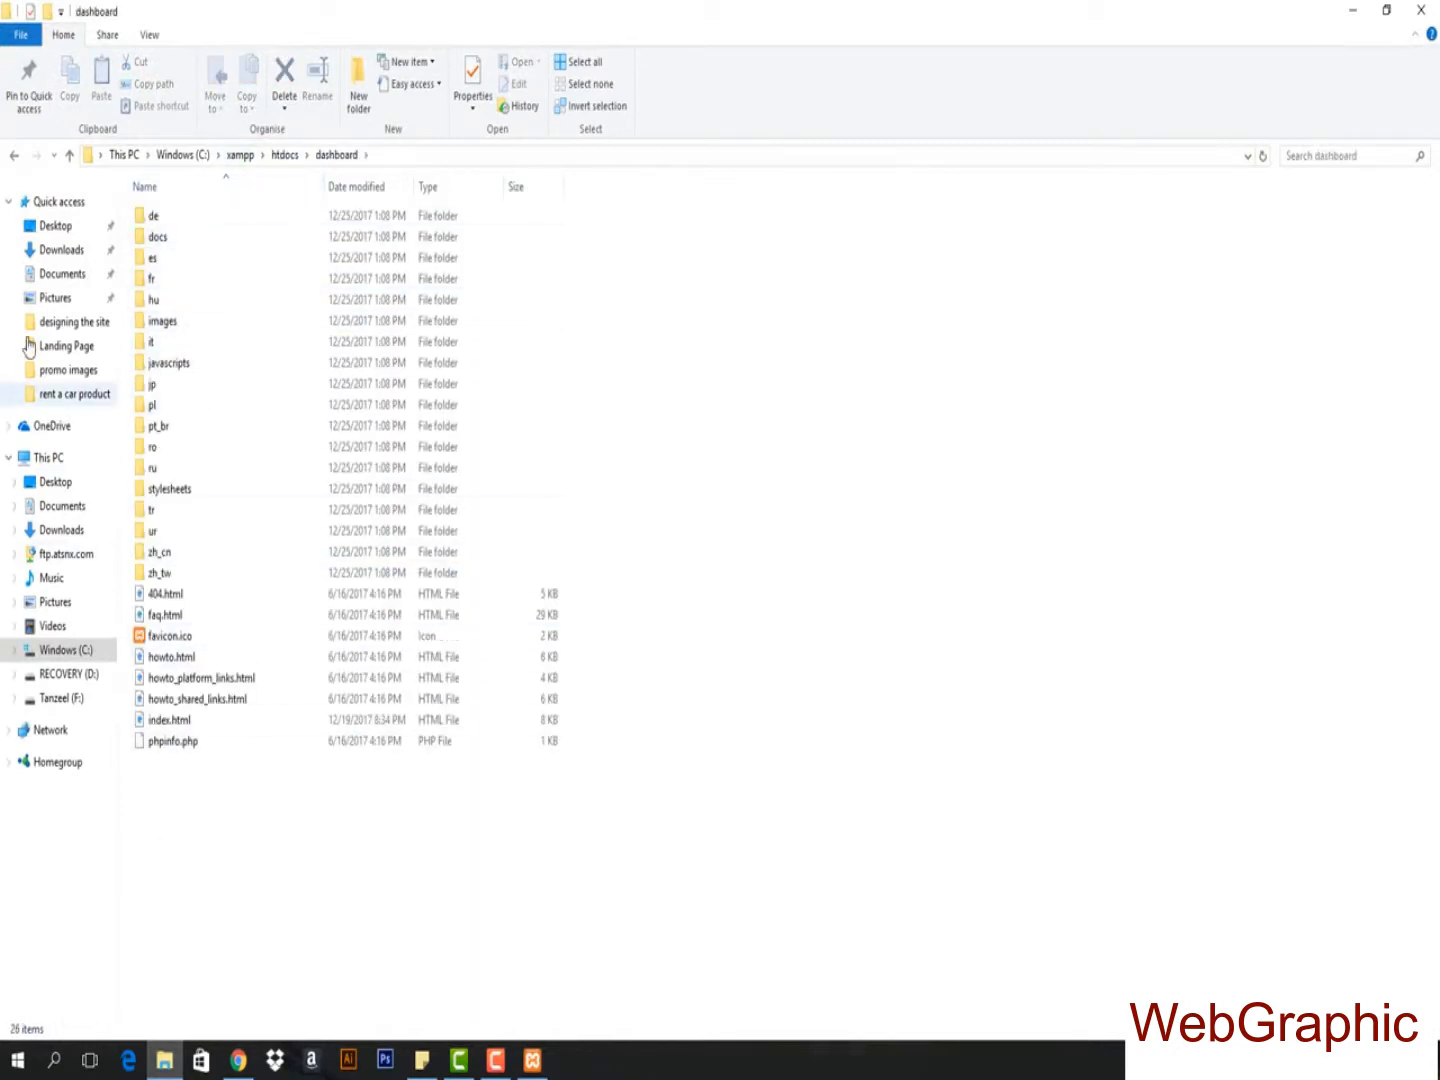
pyautogui.click(14, 156)
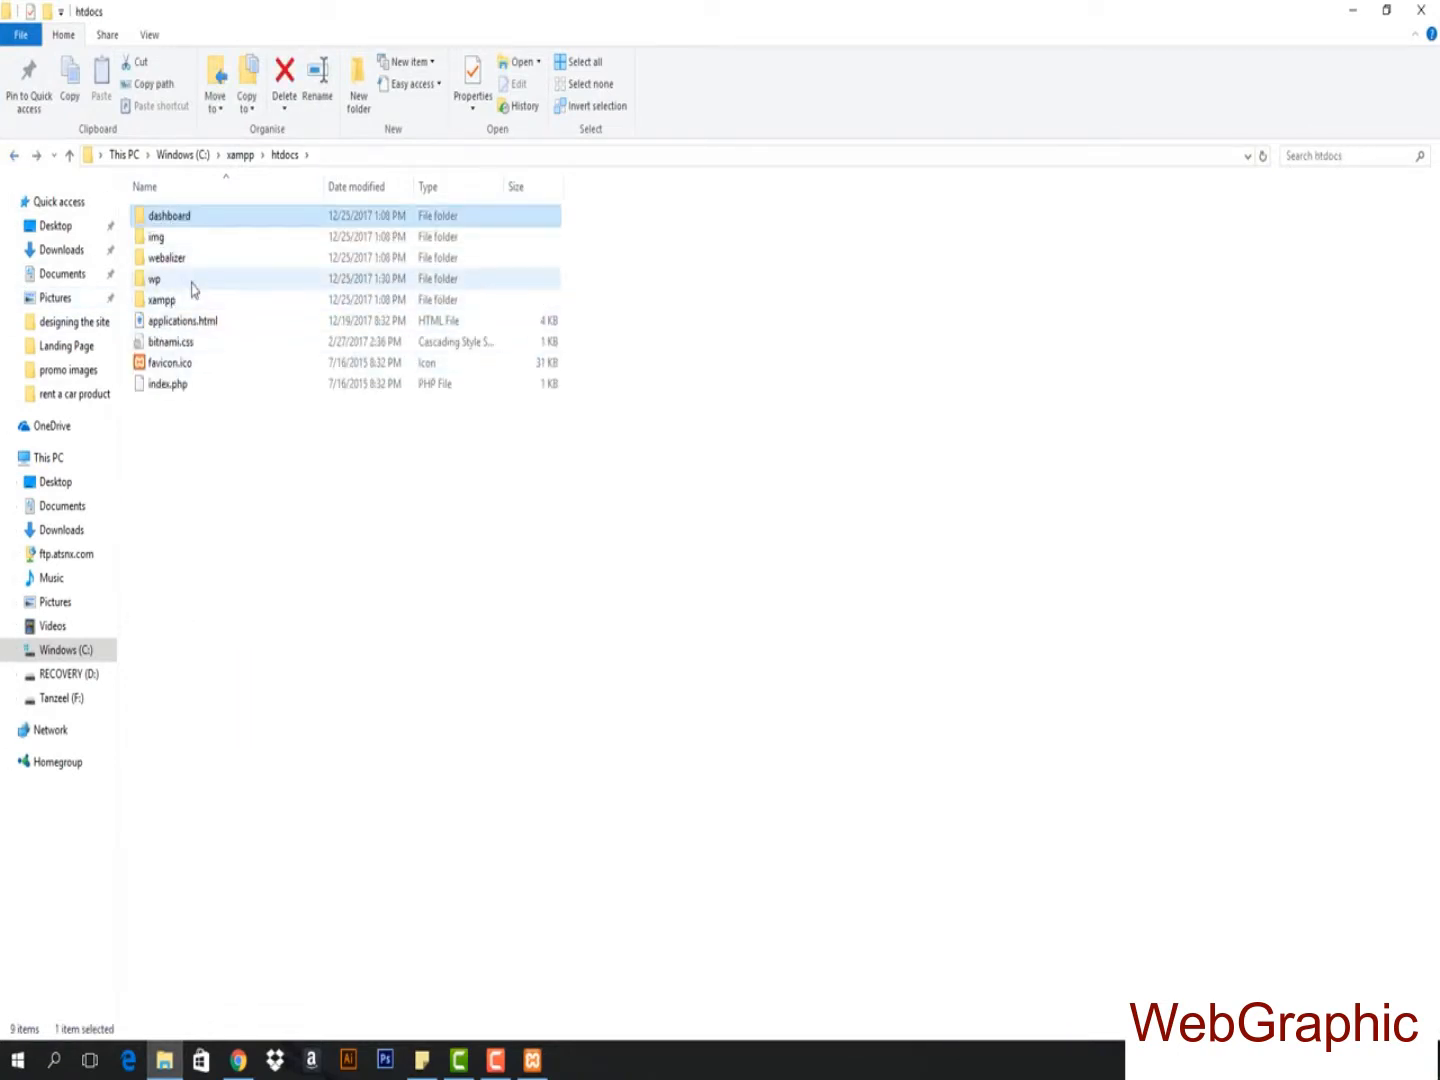
pyautogui.click(1352, 10)
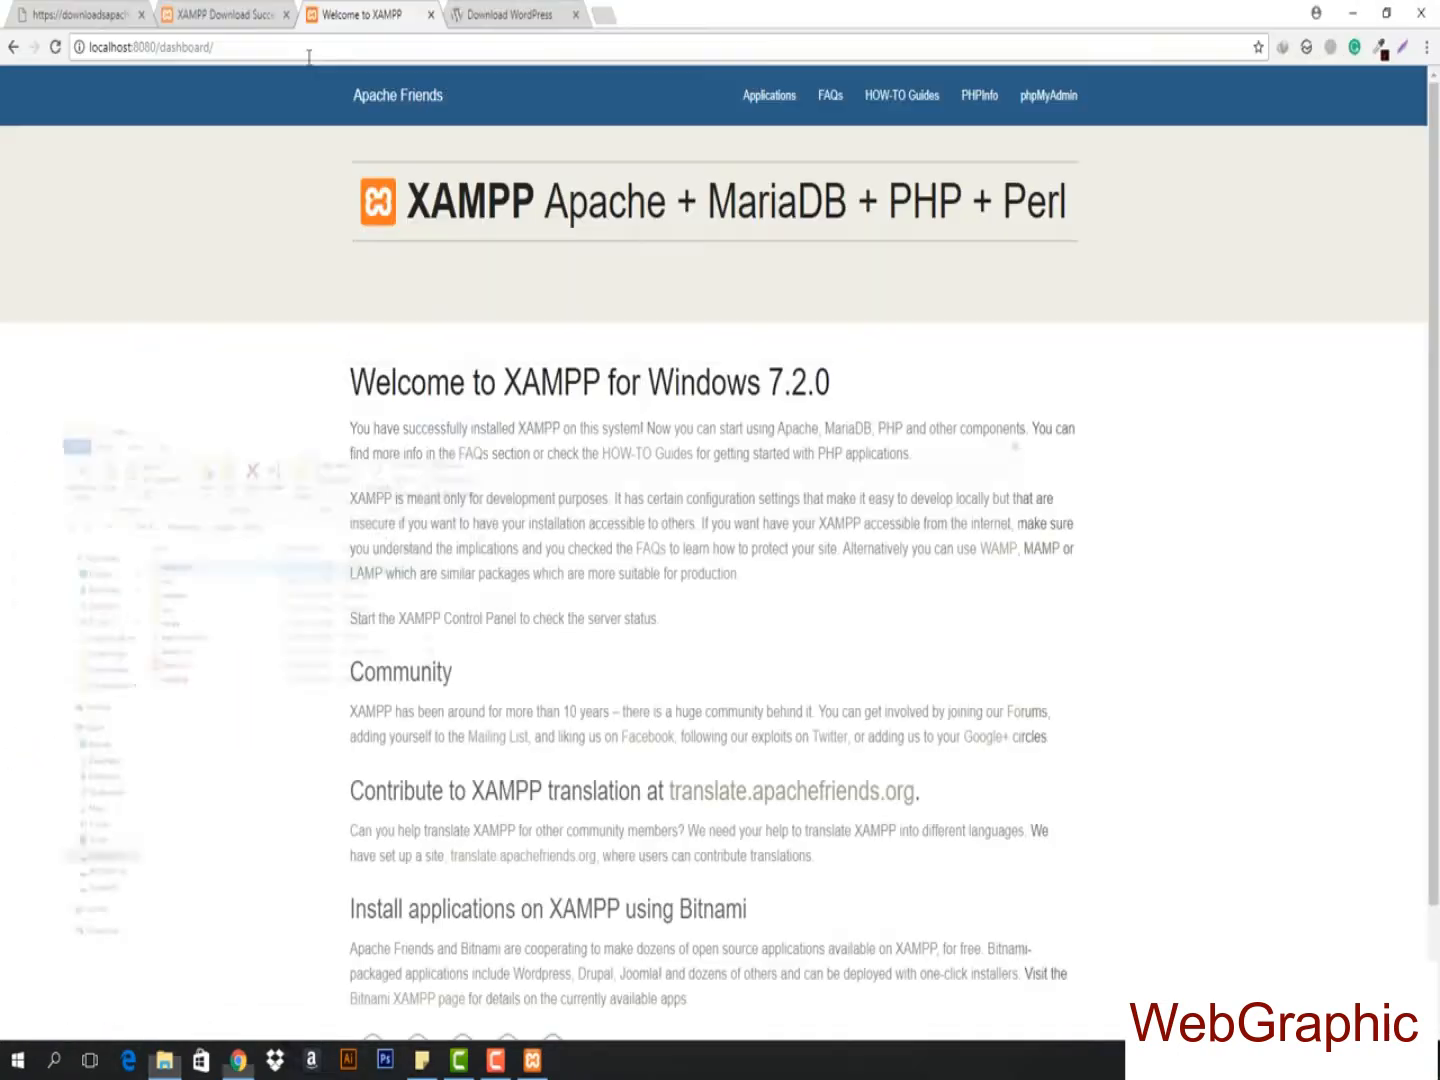
# - Load localhost:8080/wp in the browser and continue the WordPress setup with English (United States)
pyautogui.moveTo(272, 52); pyautogui.dragTo(163, 68)
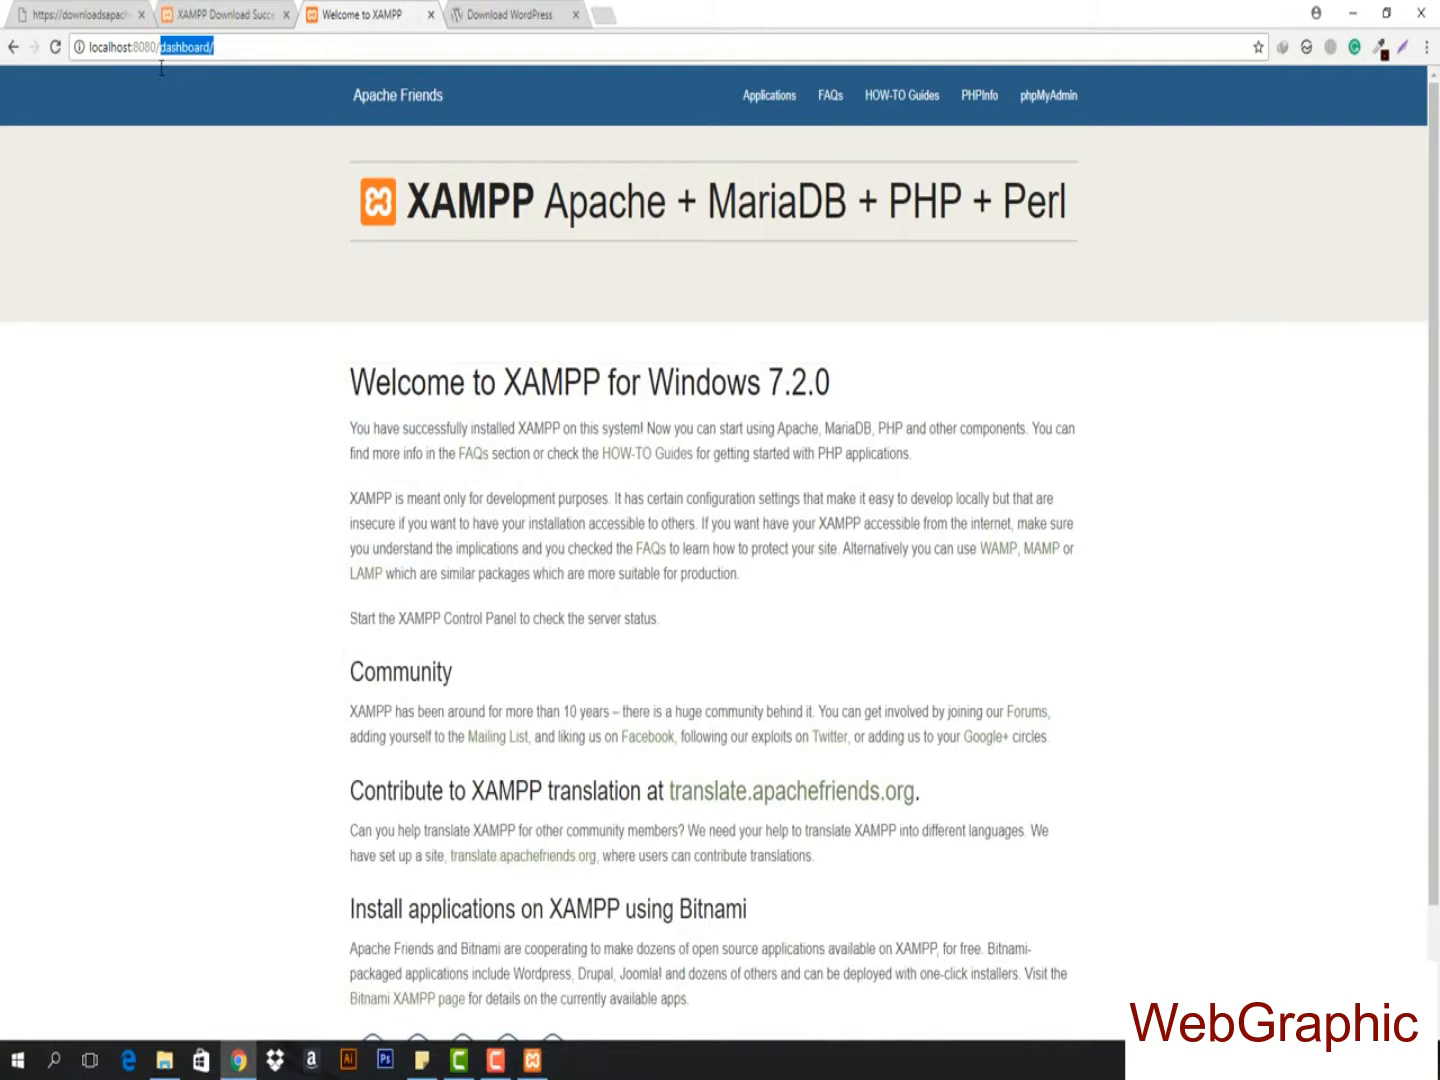
pyautogui.write('wp')
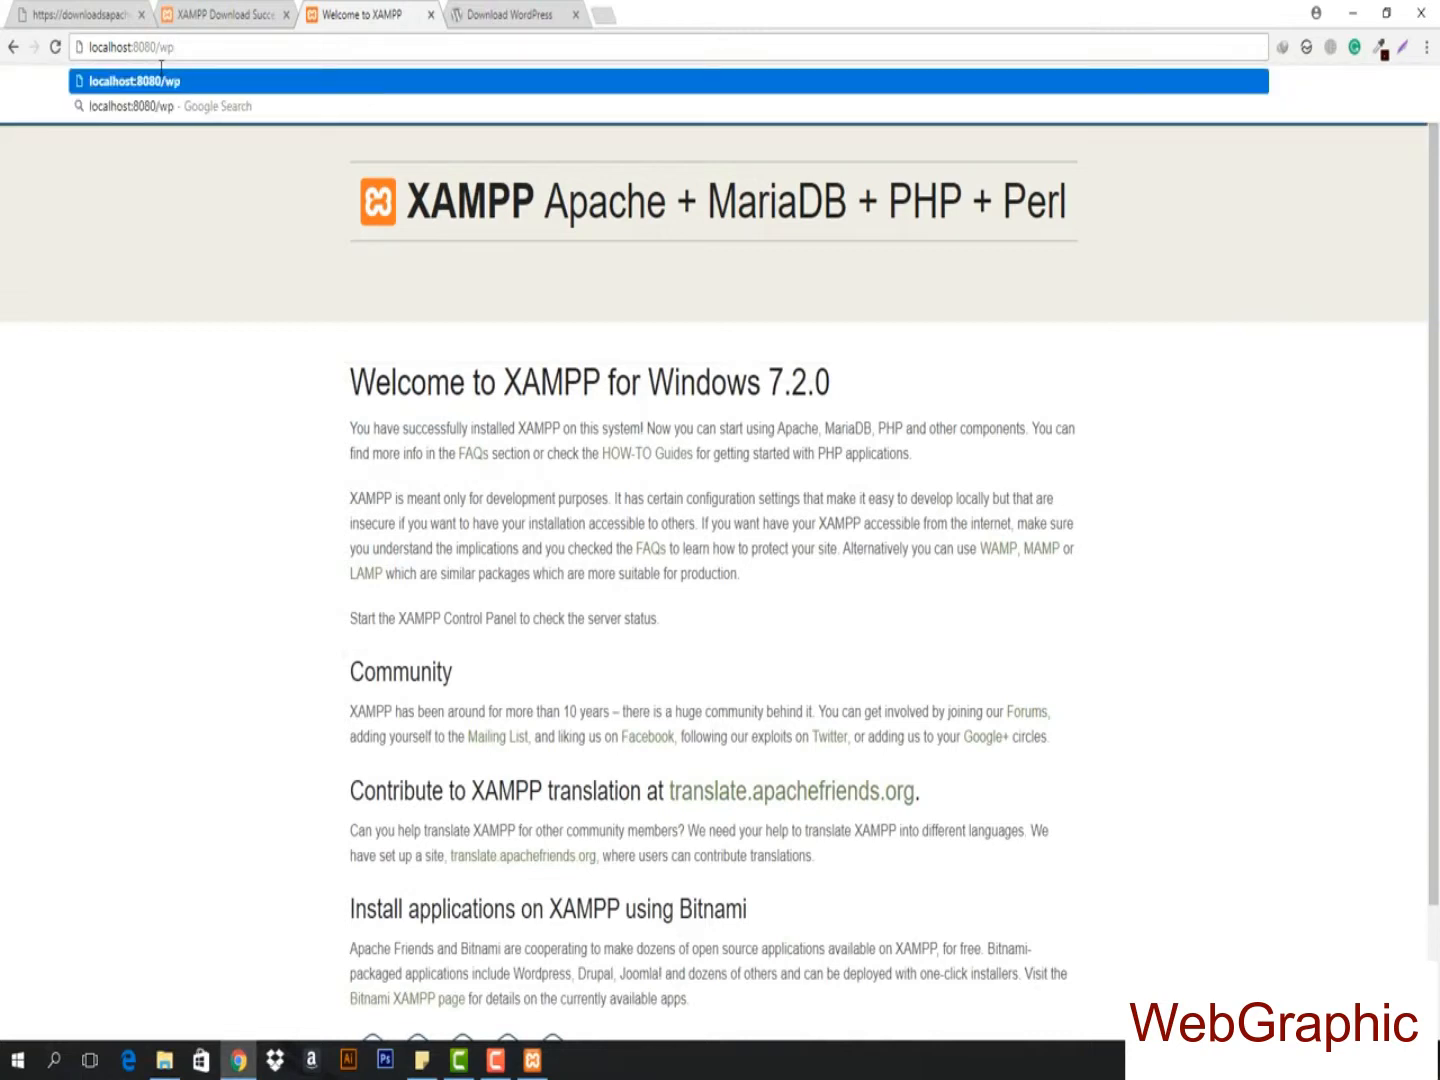
pyautogui.press('Return')
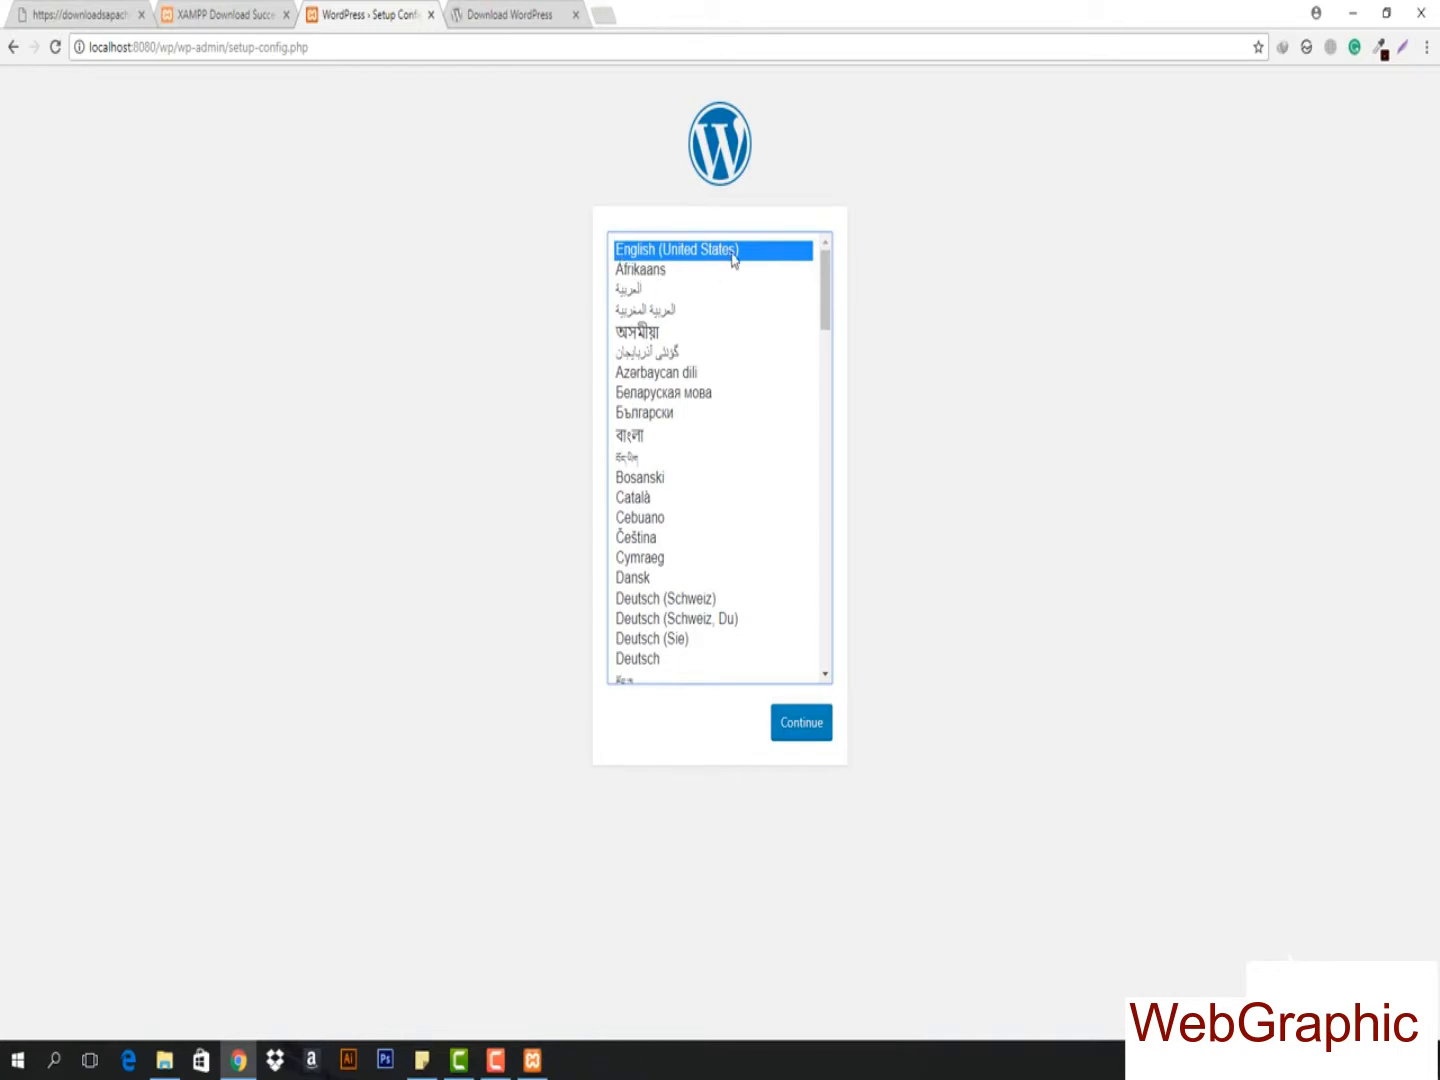
pyautogui.click(800, 724)
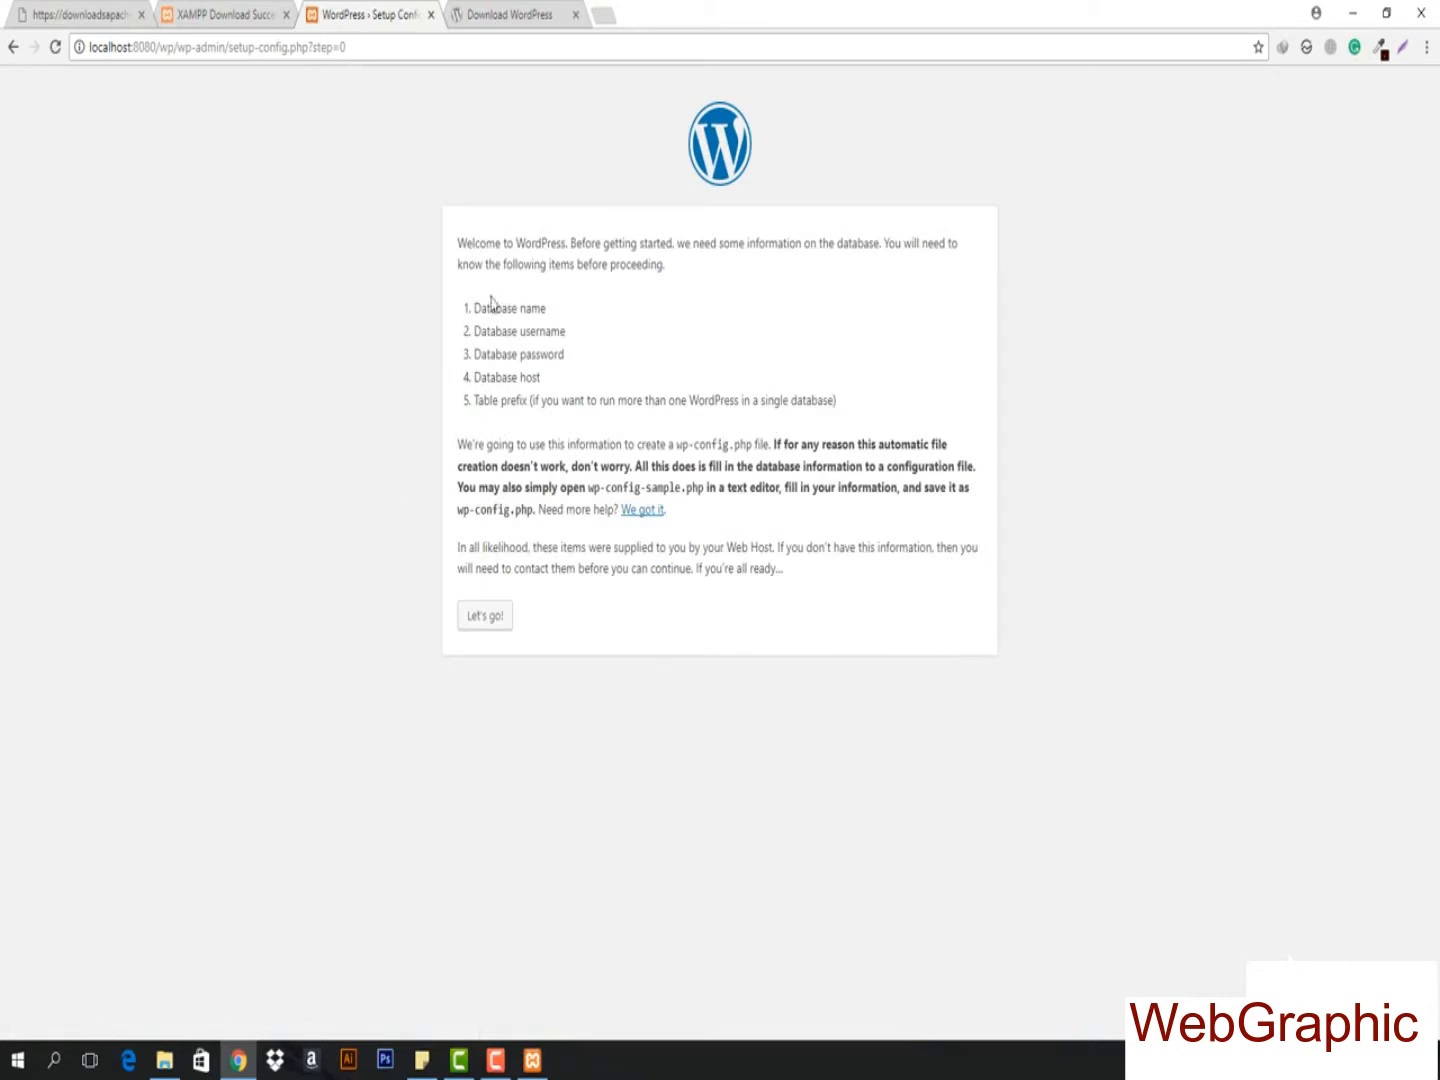
# - Review the WordPress setup page's list of required database details, including name, username and password
pyautogui.moveTo(452, 246); pyautogui.dragTo(790, 245)
pyautogui.click(596, 273)
pyautogui.moveTo(571, 244); pyautogui.dragTo(836, 246)
pyautogui.click(770, 263)
pyautogui.moveTo(478, 309); pyautogui.dragTo(600, 315)
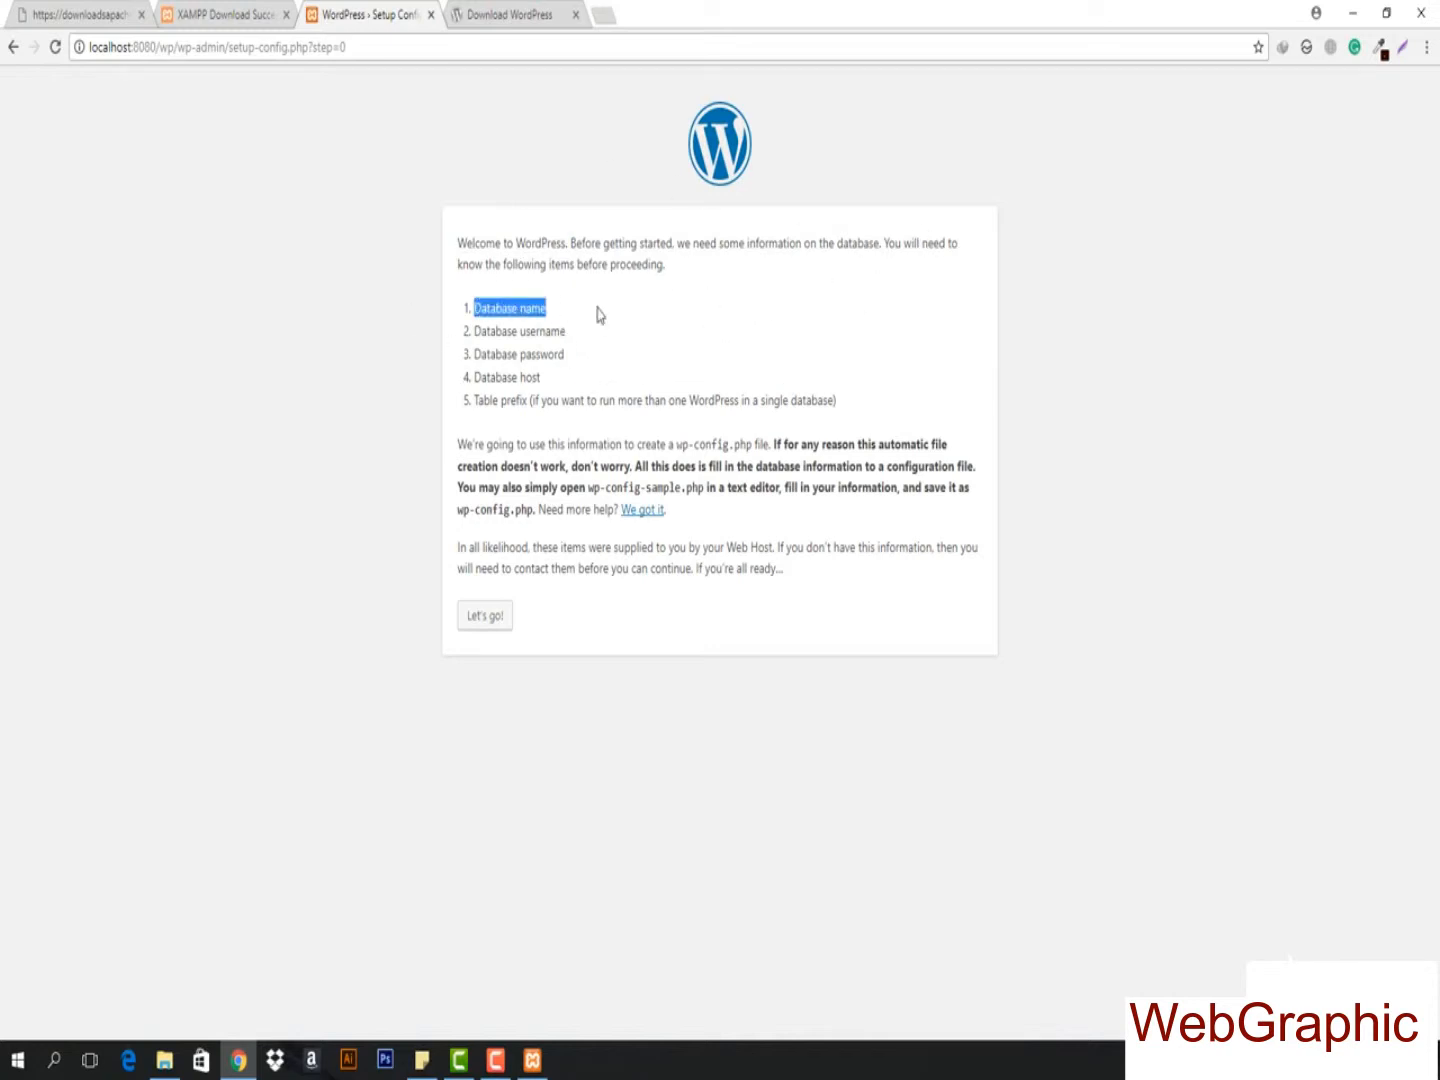
pyautogui.click(510, 335)
pyautogui.tripleClick(509, 336)
pyautogui.click(521, 358)
pyautogui.doubleClick(521, 358)
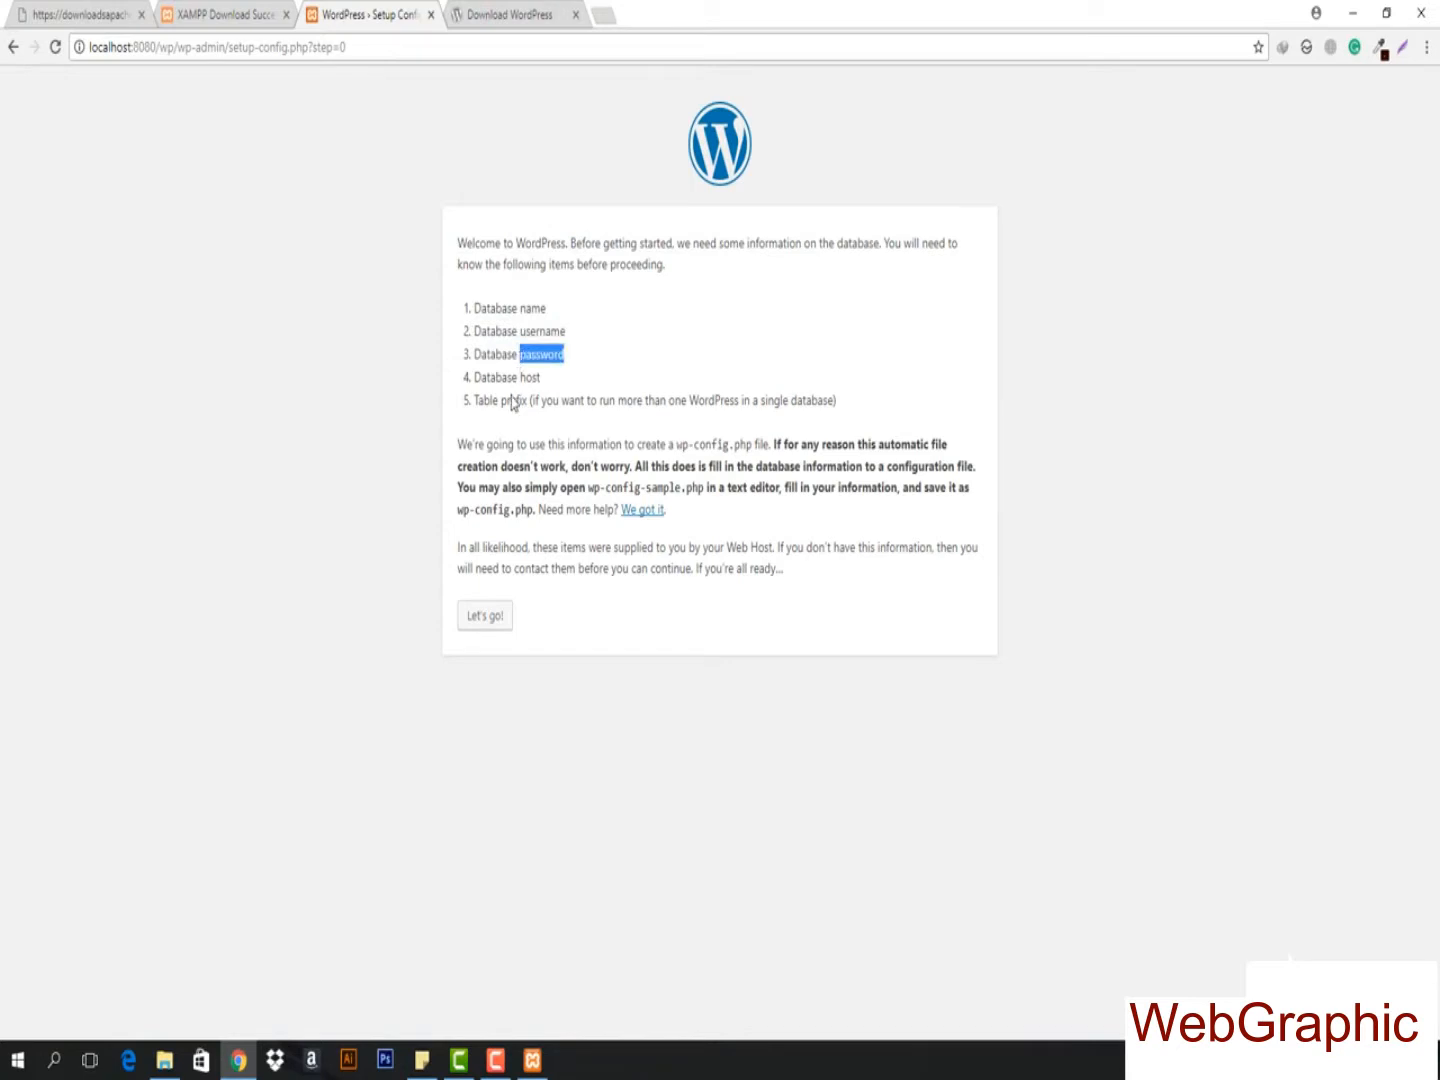
pyautogui.click(494, 393)
# - Try to load localhost/phpmyadmin in a new browser tab
pyautogui.click(605, 24)
pyautogui.write('lo')
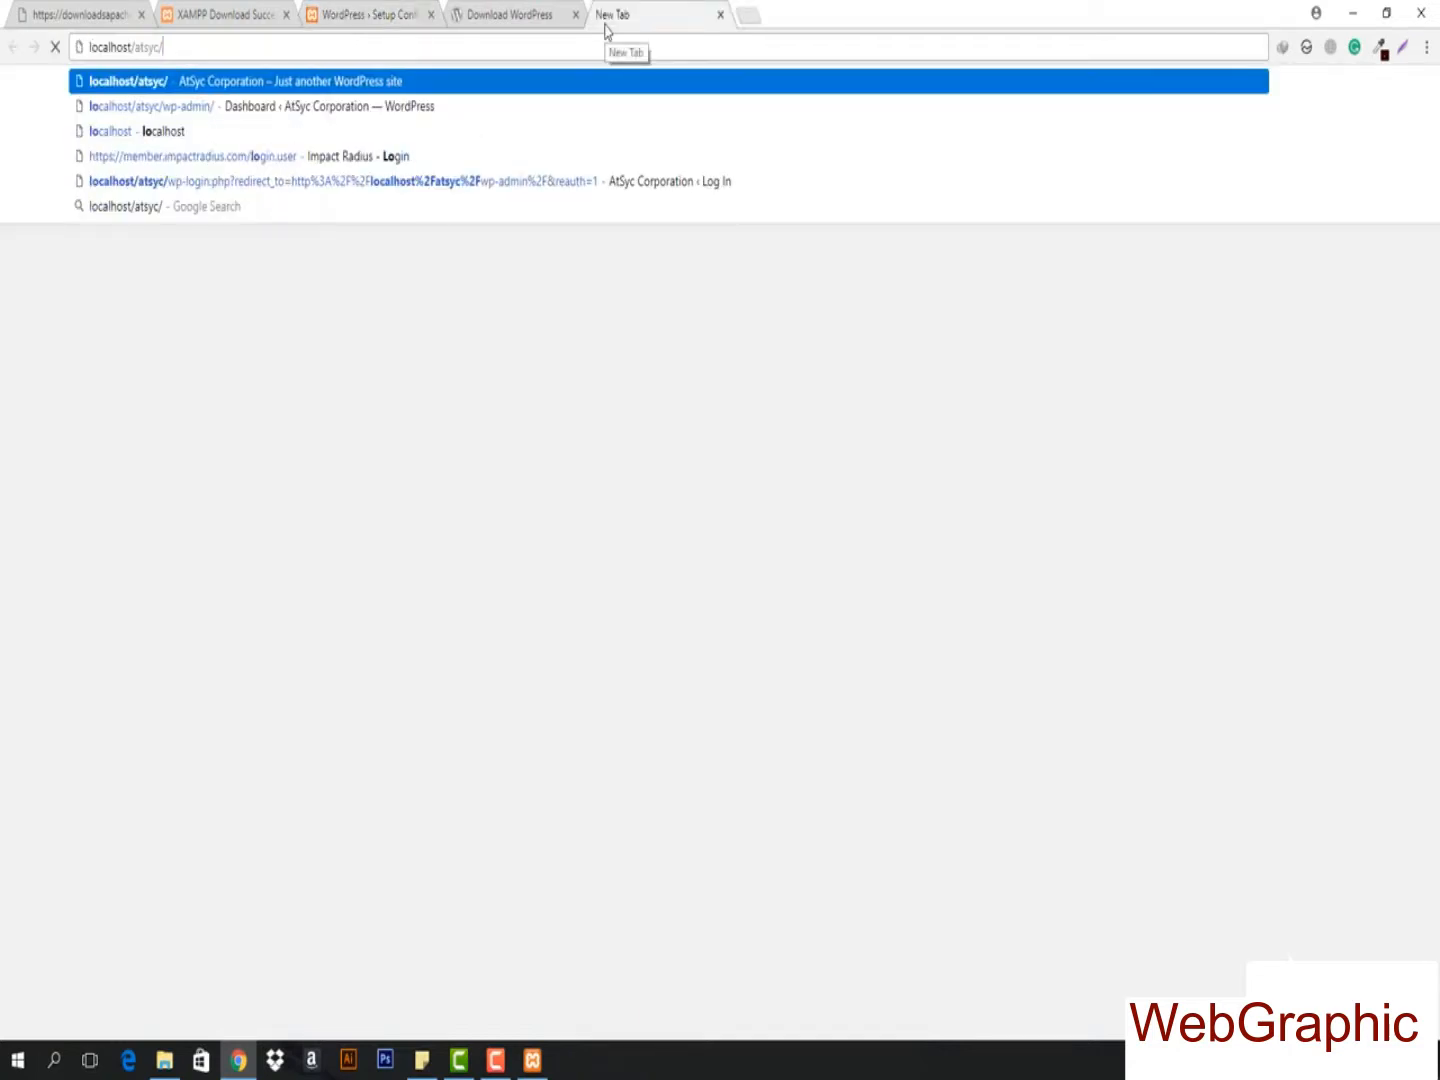
pyautogui.write('calhost/')
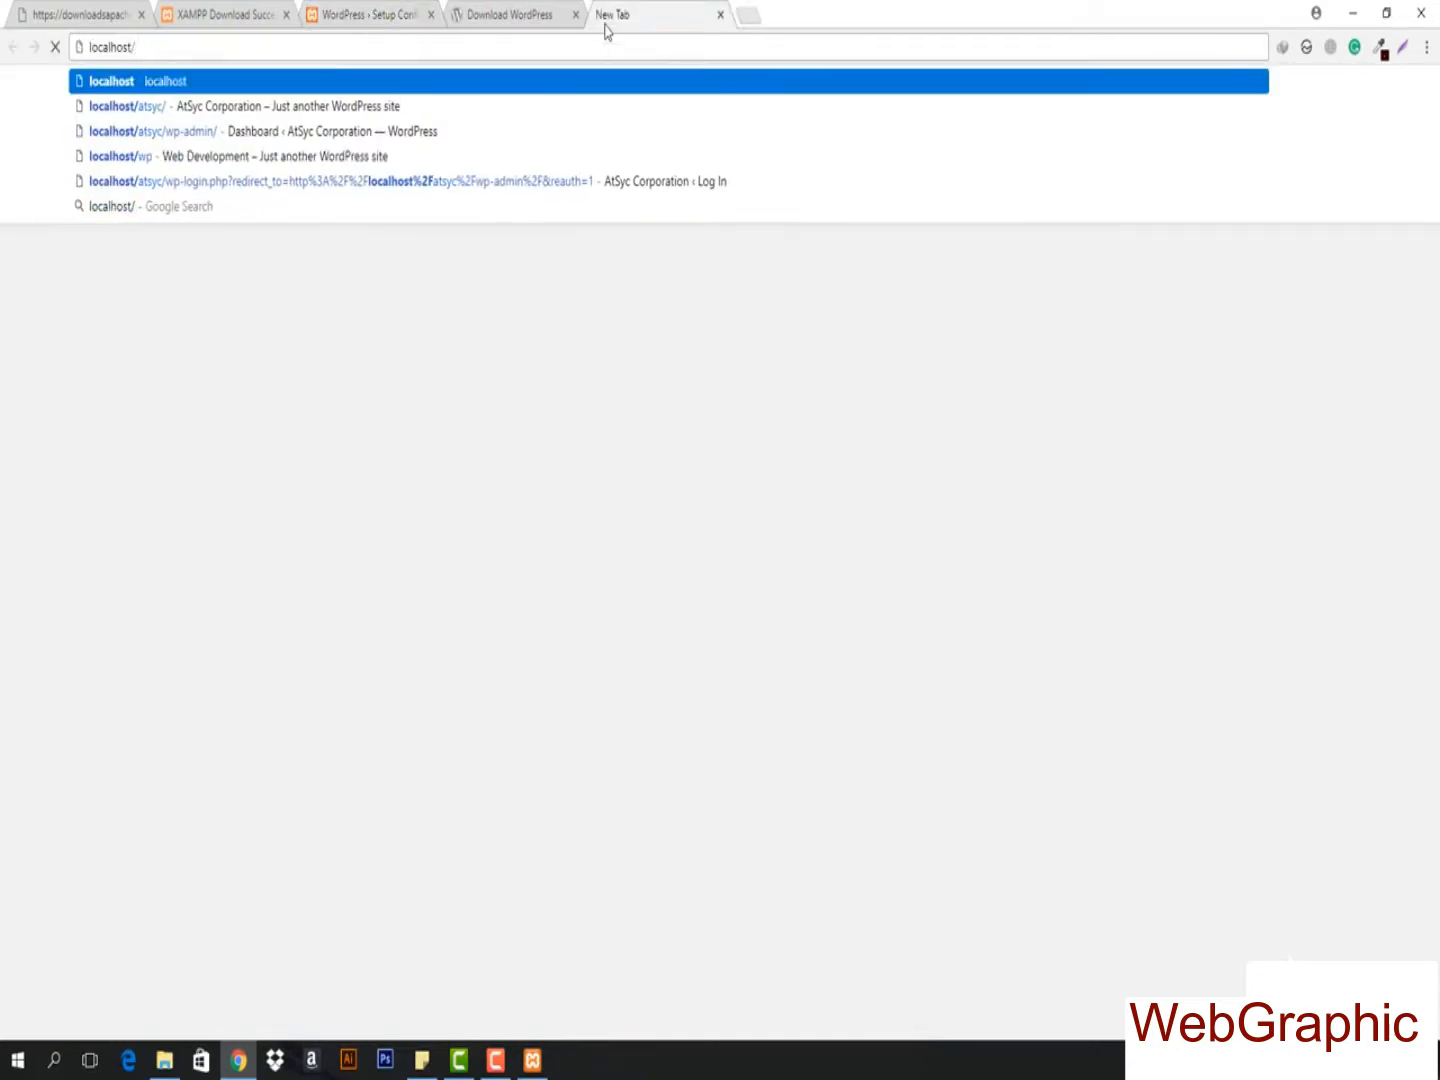
pyautogui.write('php')
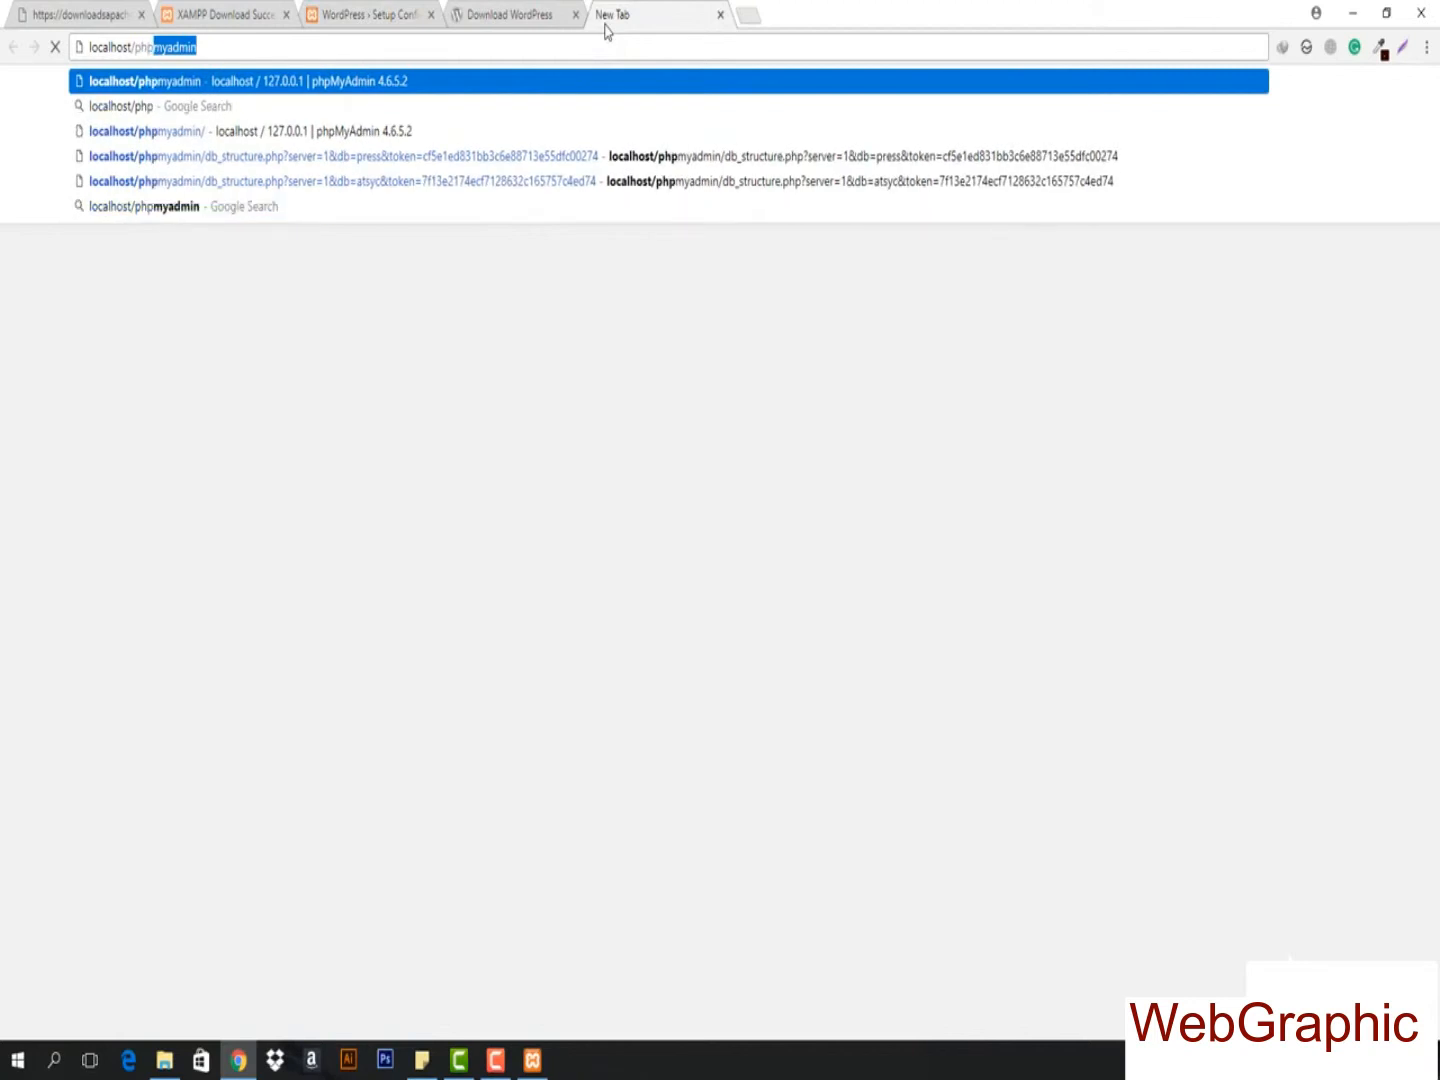
pyautogui.write('myadmi')
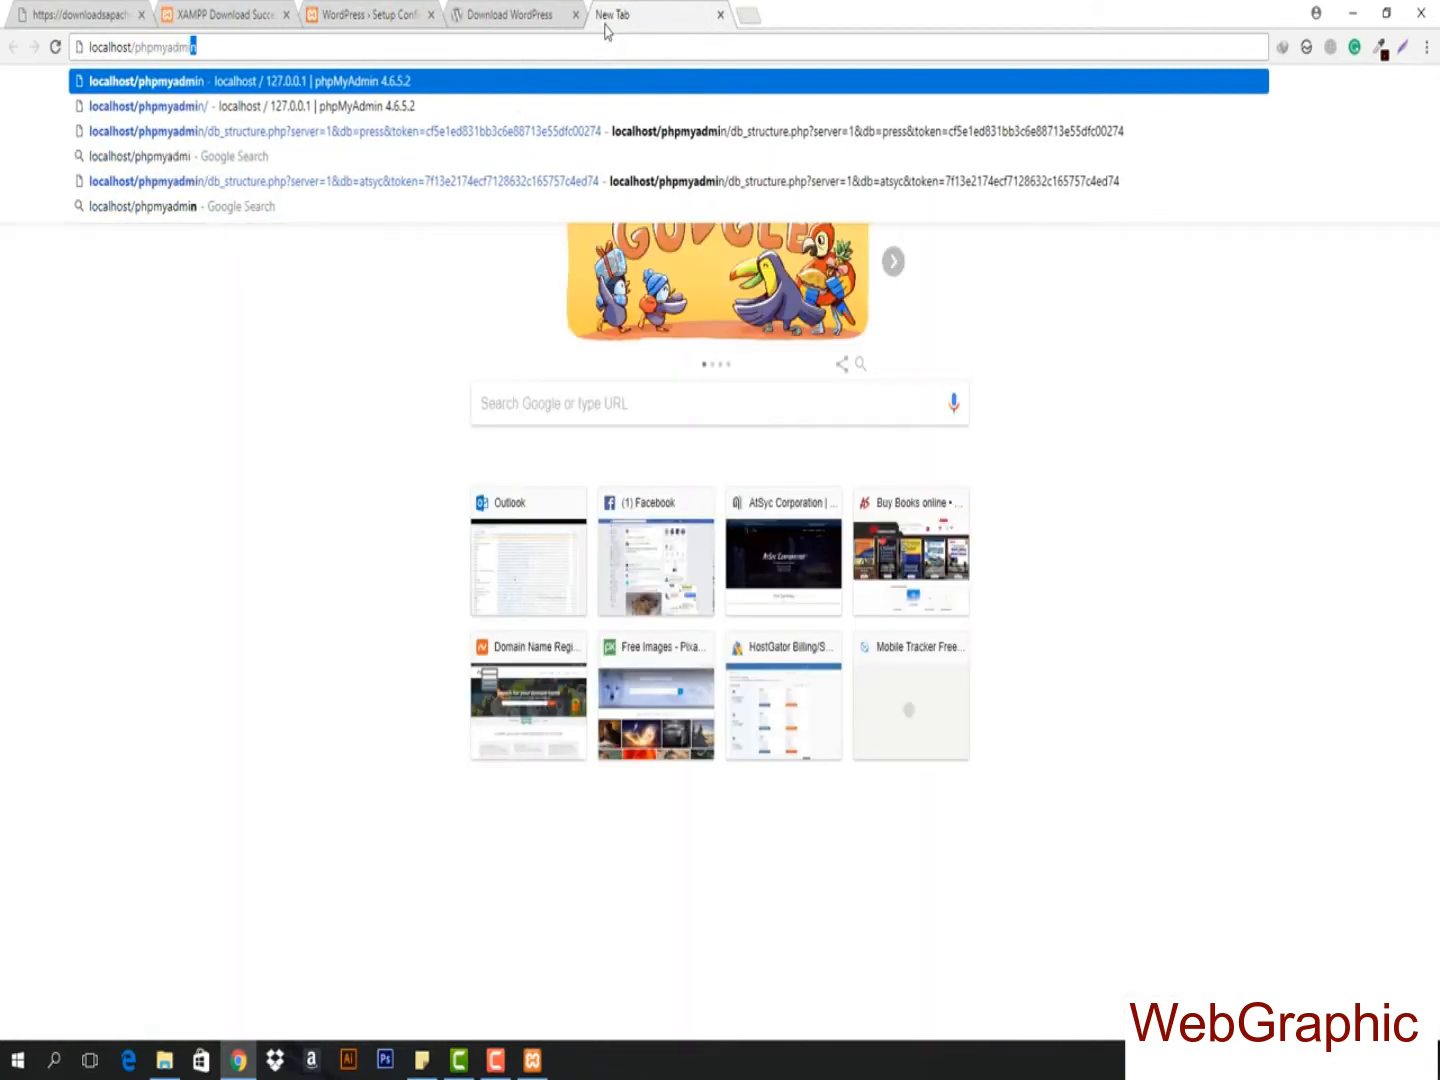
pyautogui.write('n')
pyautogui.press('Return')
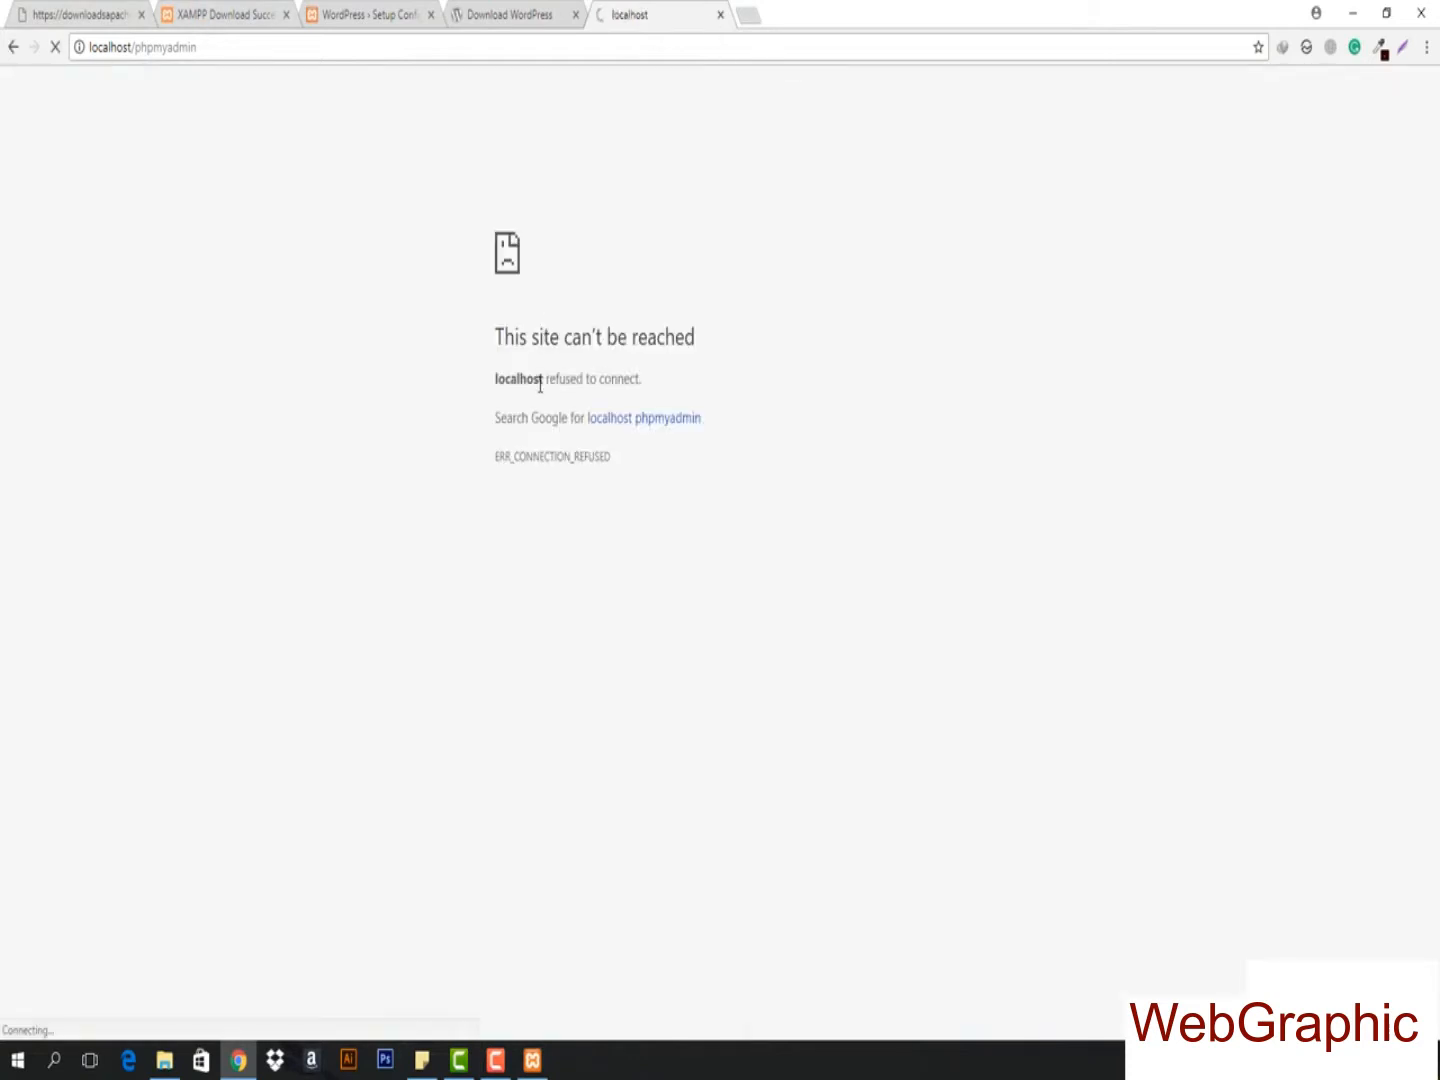
# - Restart MySQL in the XAMPP Control Panel and reload localhost/phpmyadmin in the browser
pyautogui.click(532, 1059)
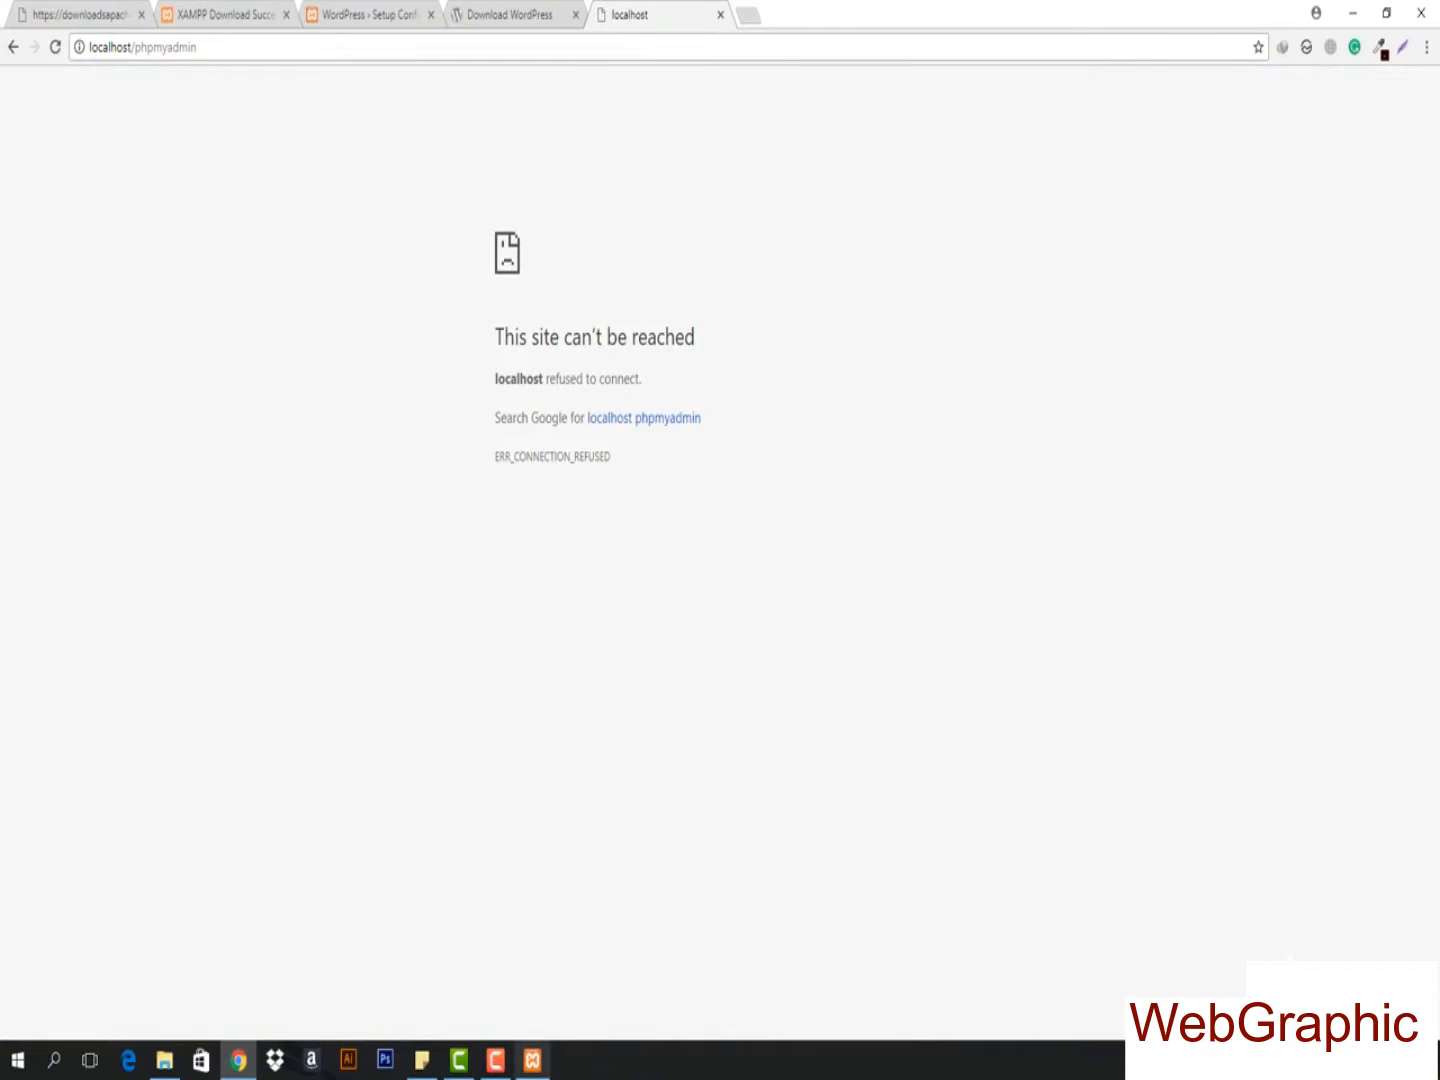
pyautogui.click(257, 149)
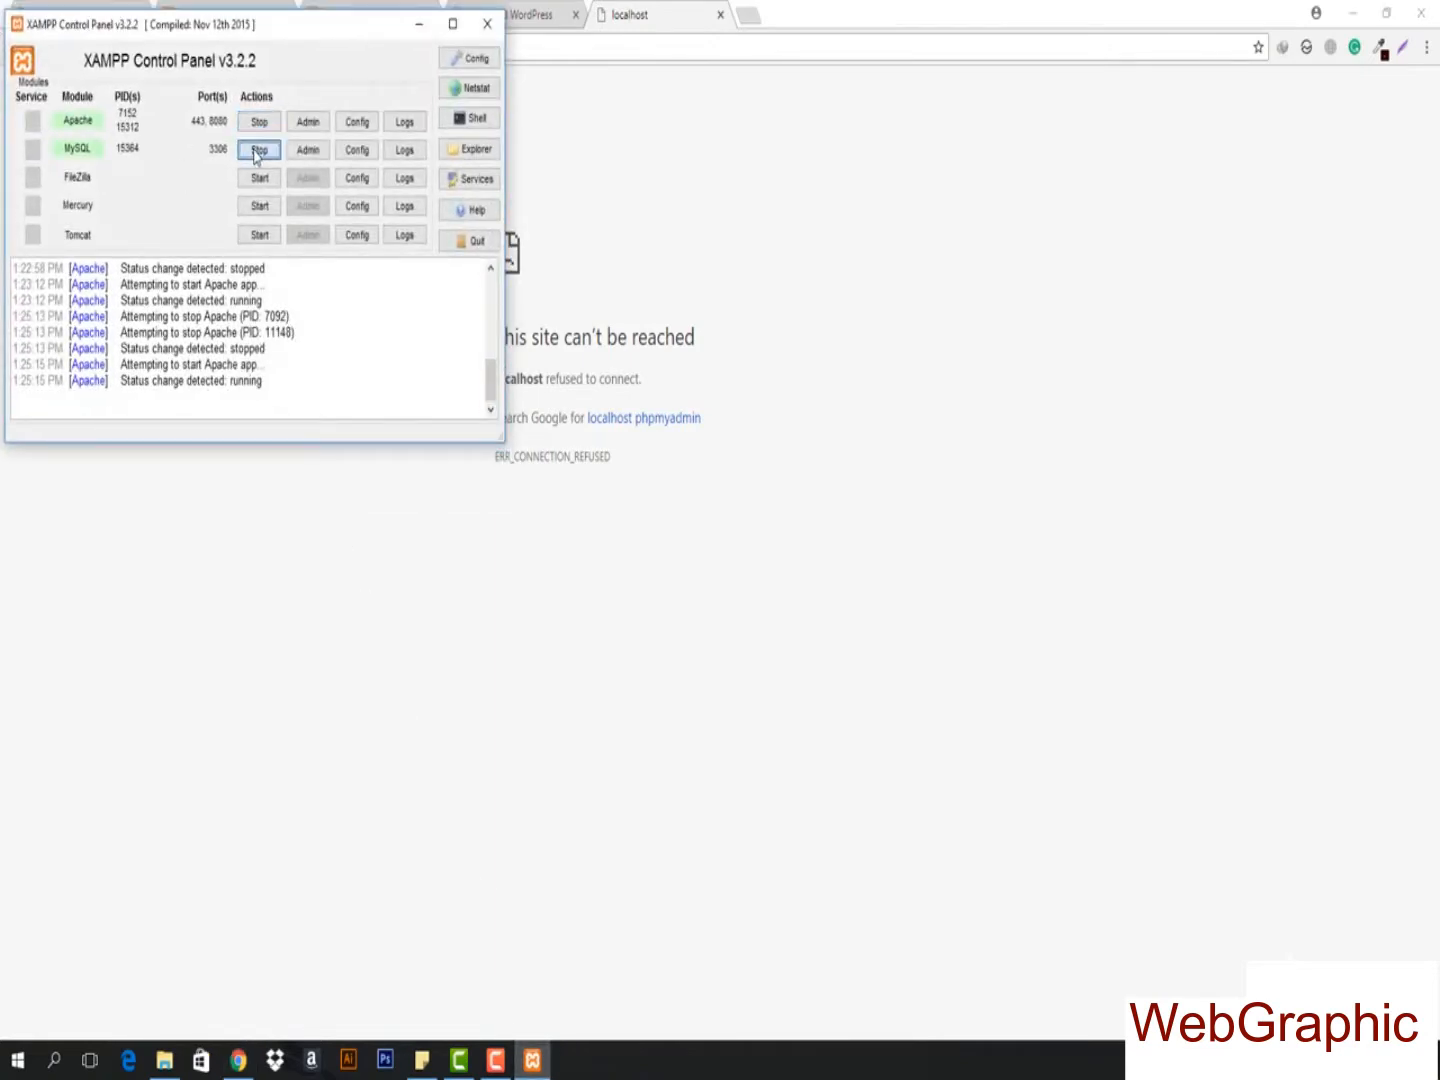
pyautogui.click(261, 152)
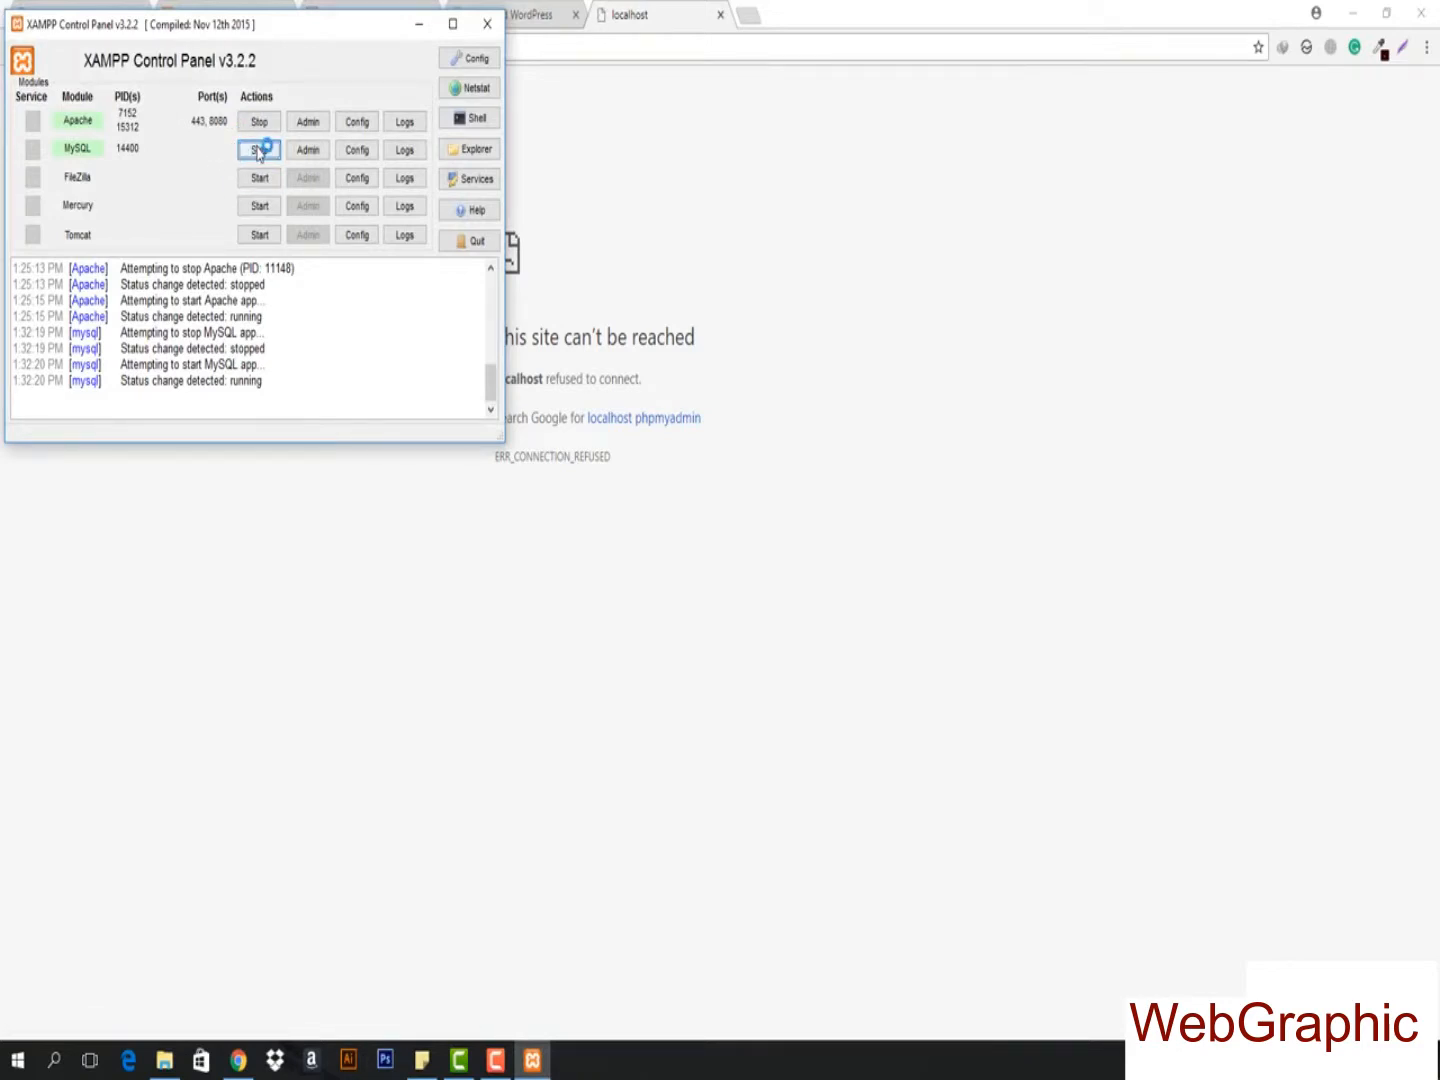
pyautogui.click(584, 160)
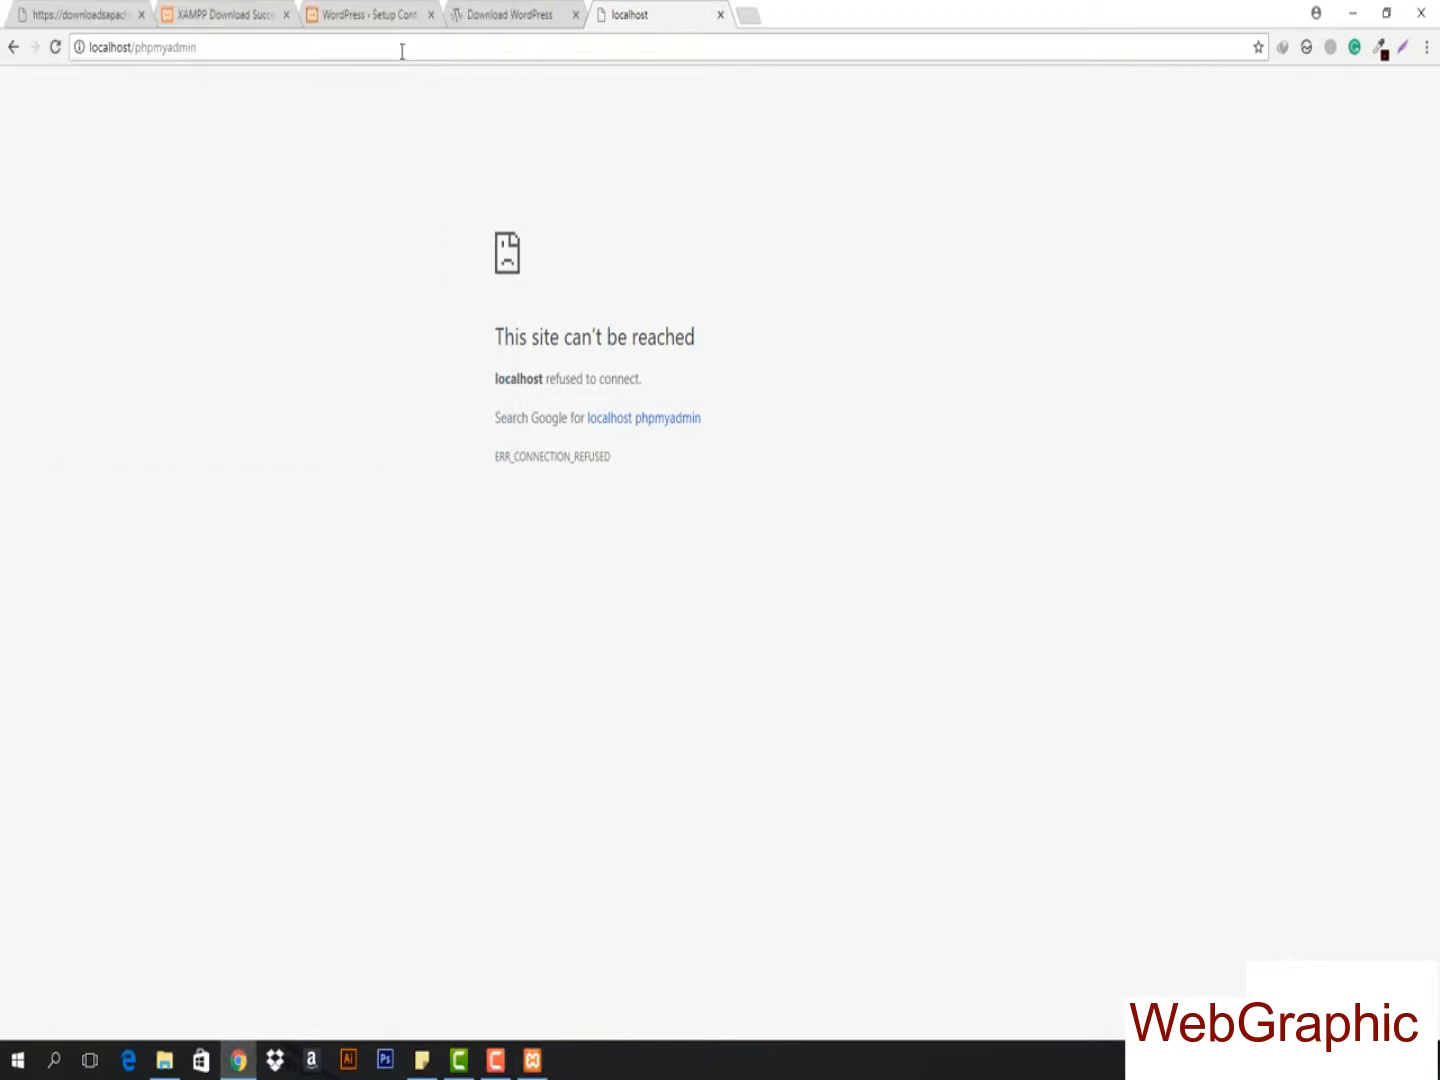
pyautogui.click(402, 50)
pyautogui.press('Return')
# - Stop MySQL and Apache in the XAMPP Control Panel and close the control panel
pyautogui.click(532, 1057)
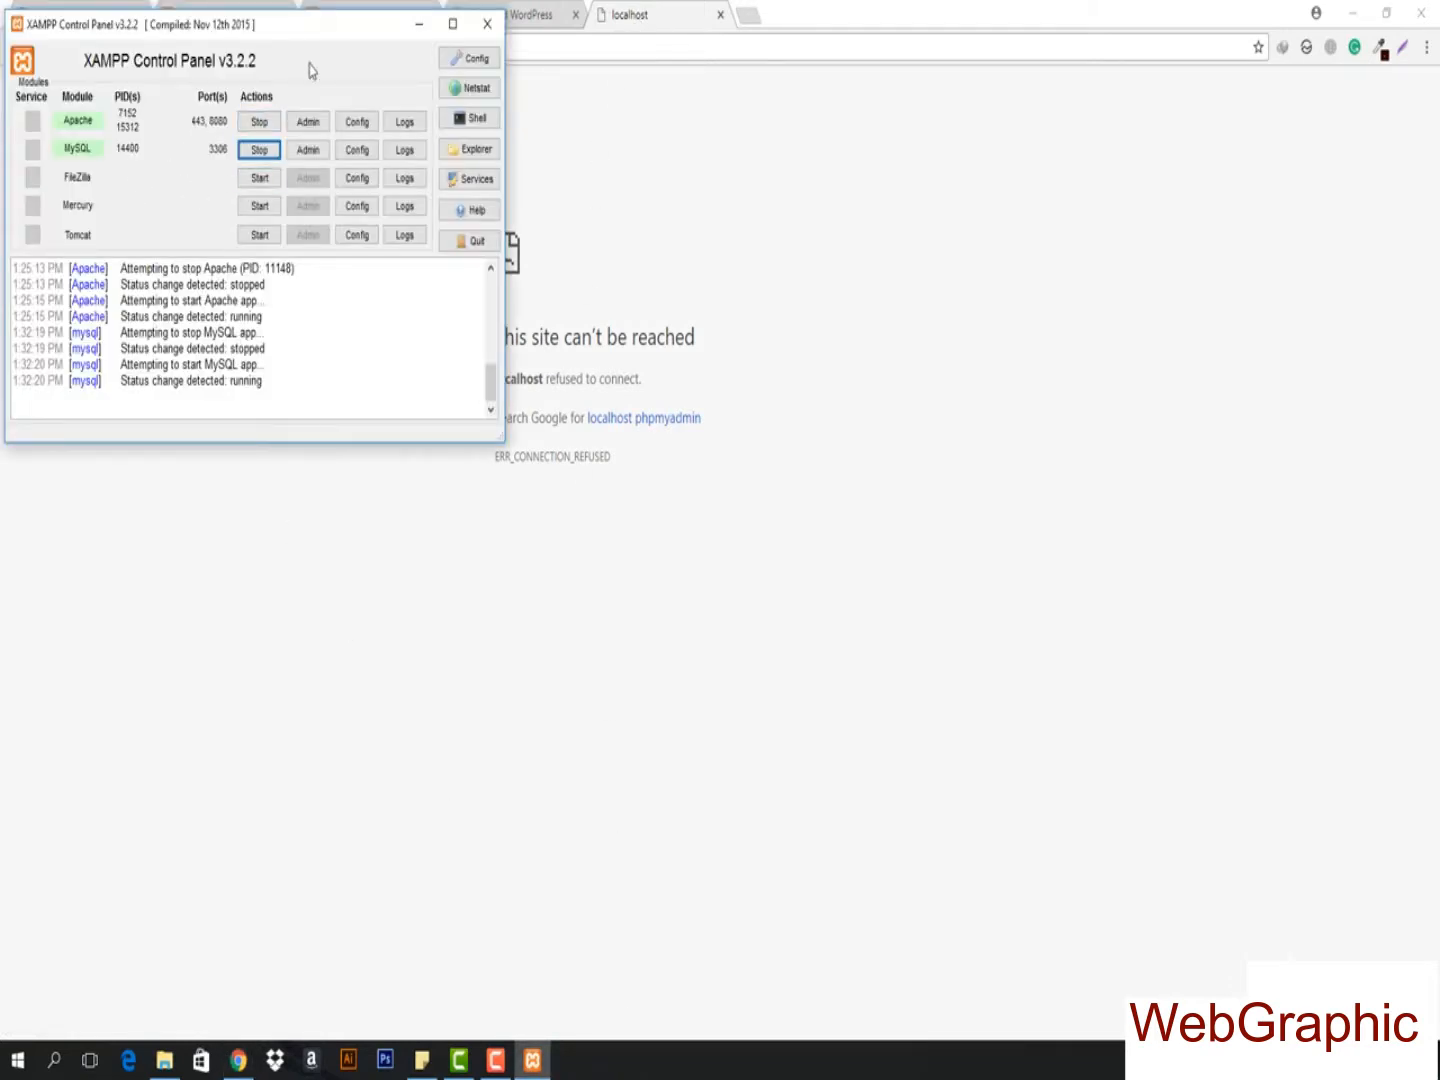
pyautogui.click(243, 152)
pyautogui.click(264, 124)
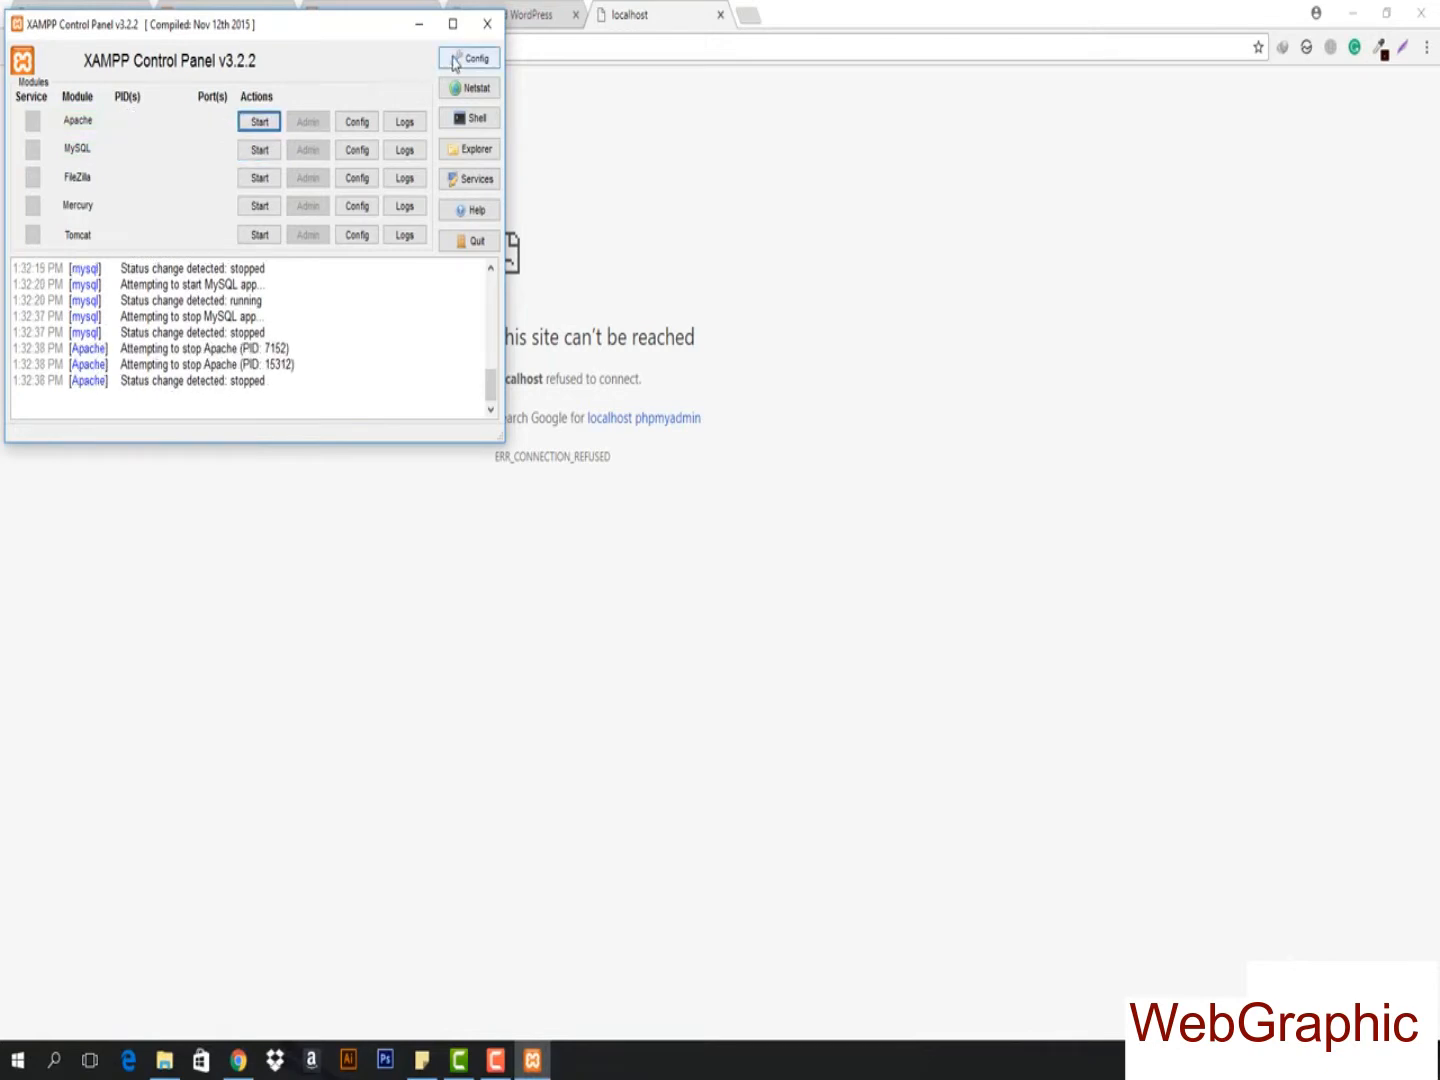
pyautogui.click(488, 23)
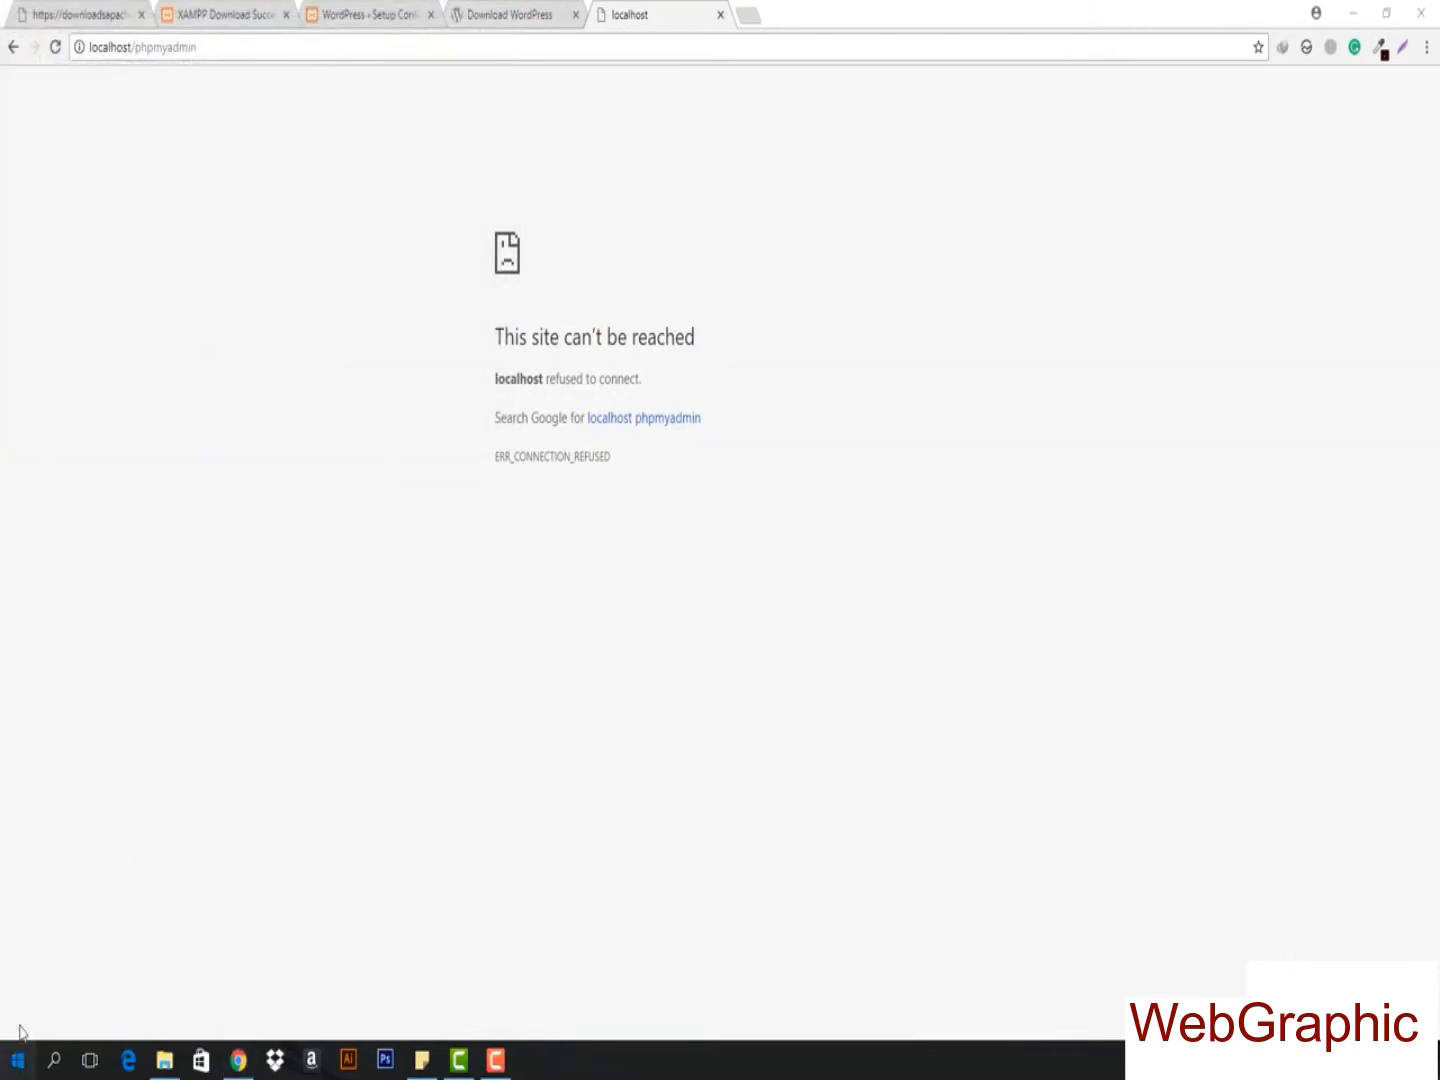
# - Reopen the XAMPP Control Panel, start Apache and MySQL, and return to the browser
pyautogui.click(19, 1058)
pyautogui.write('xamp')
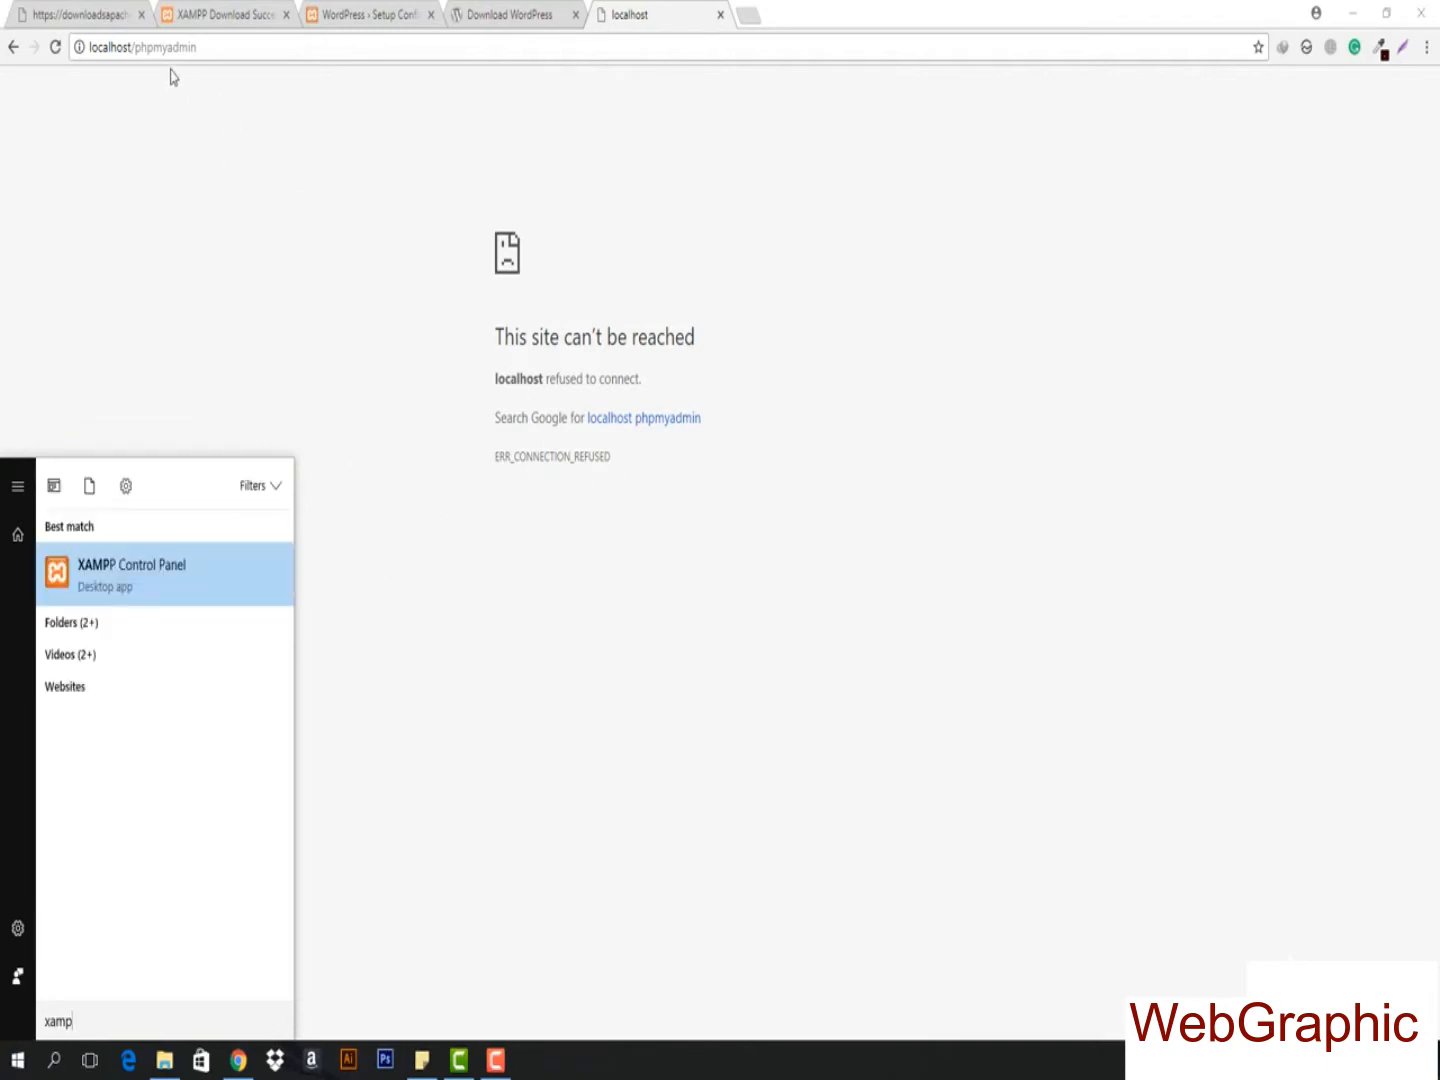
pyautogui.click(118, 581)
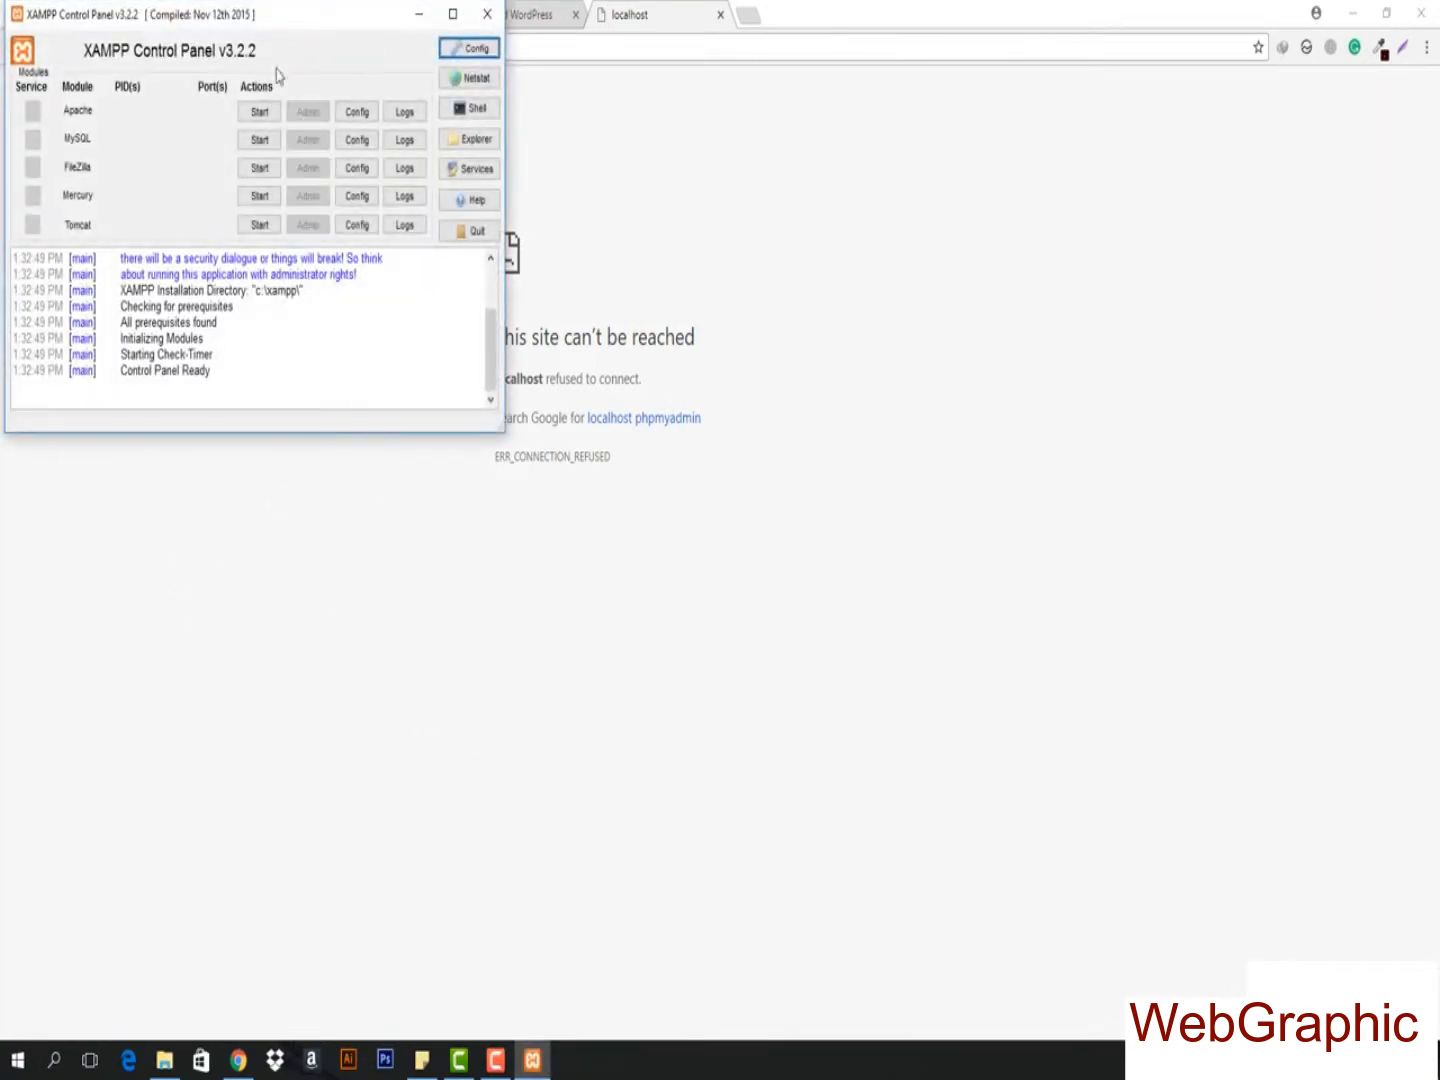
pyautogui.click(254, 117)
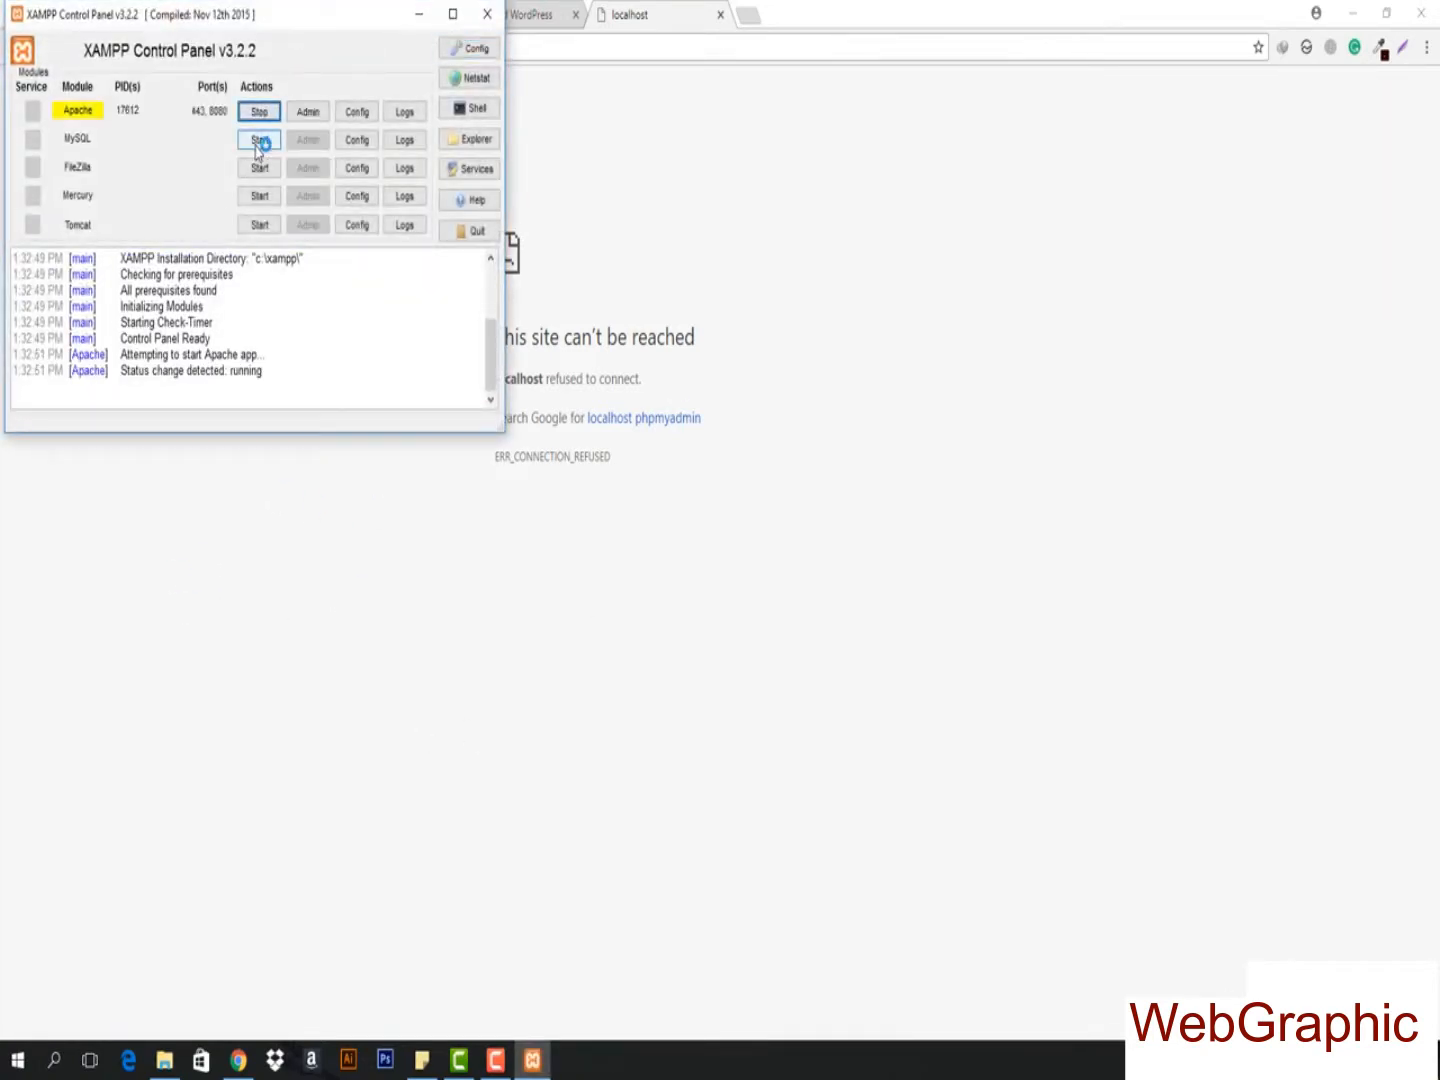
pyautogui.click(258, 142)
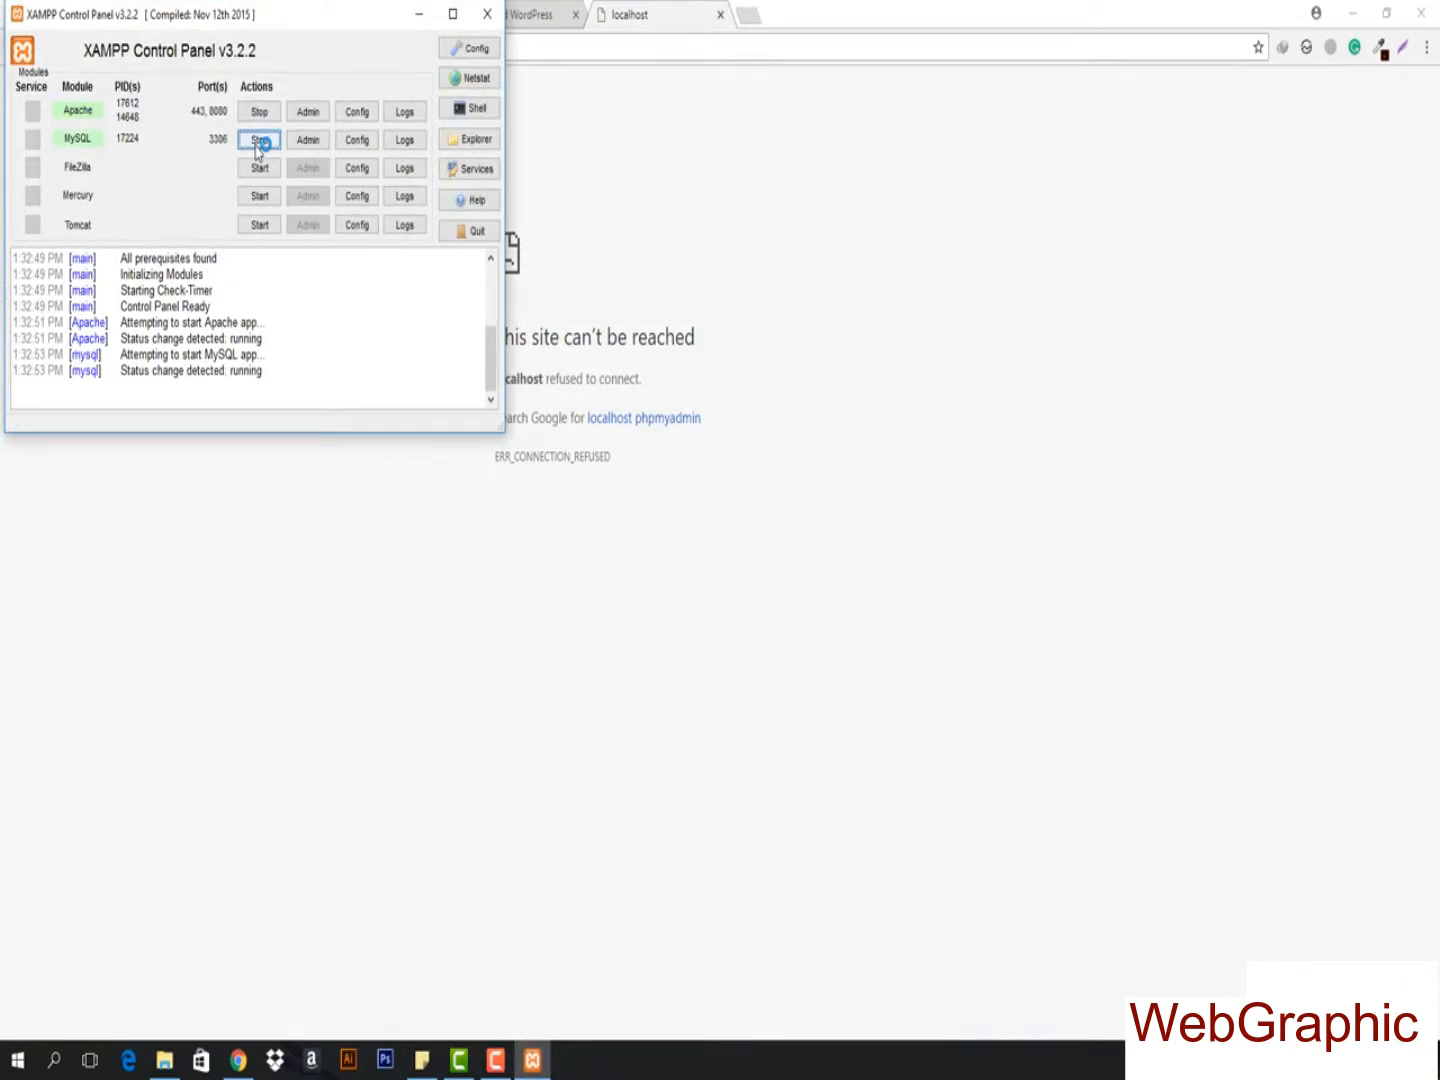
pyautogui.click(607, 145)
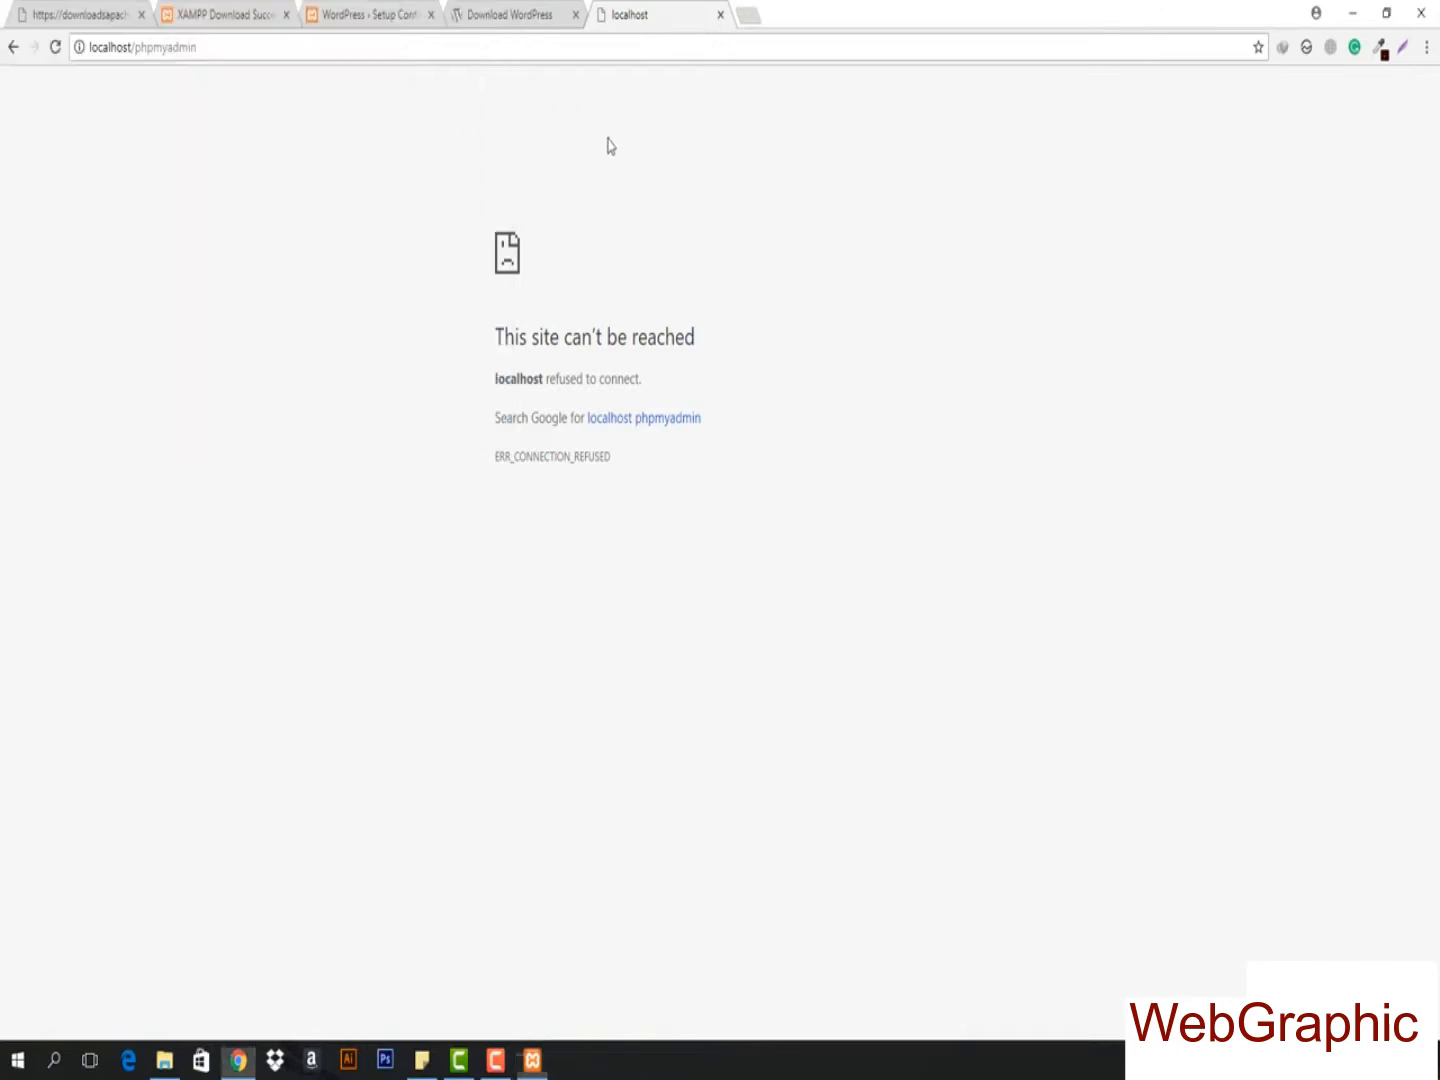
# - Reload localhost/phpmyadmin, insert port 8080 into the address and load localhost:8080/phpmyadmin
pyautogui.click(460, 49)
pyautogui.press('Return')
pyautogui.click(215, 50)
pyautogui.click(249, 47)
pyautogui.write(':')
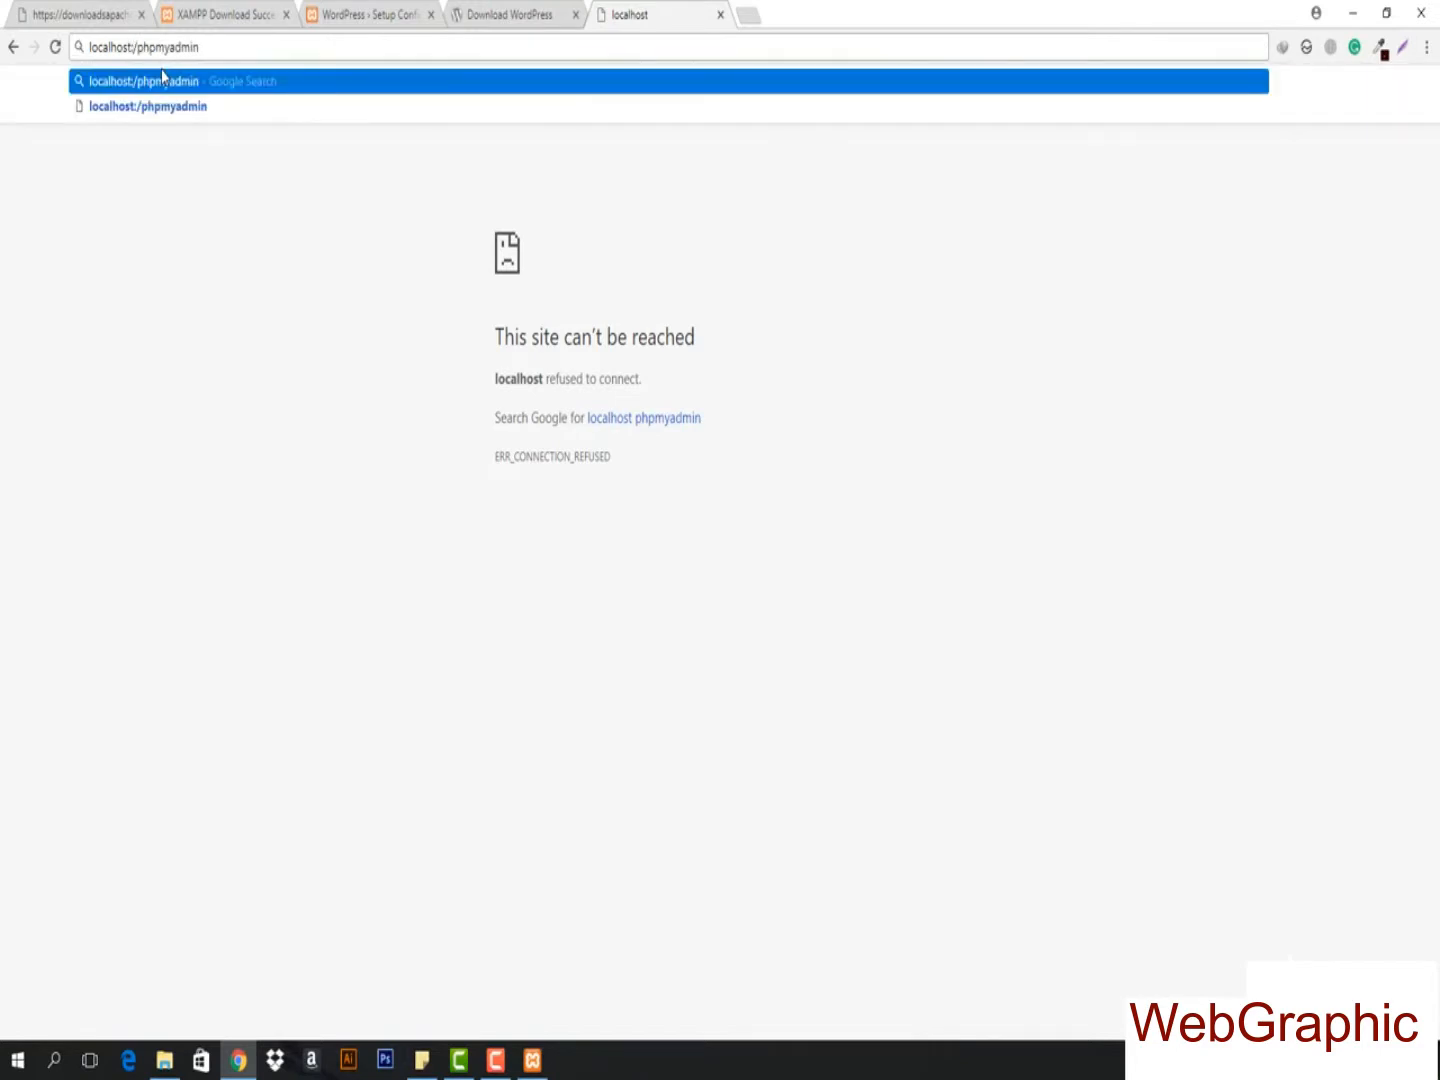
pyautogui.write('8080')
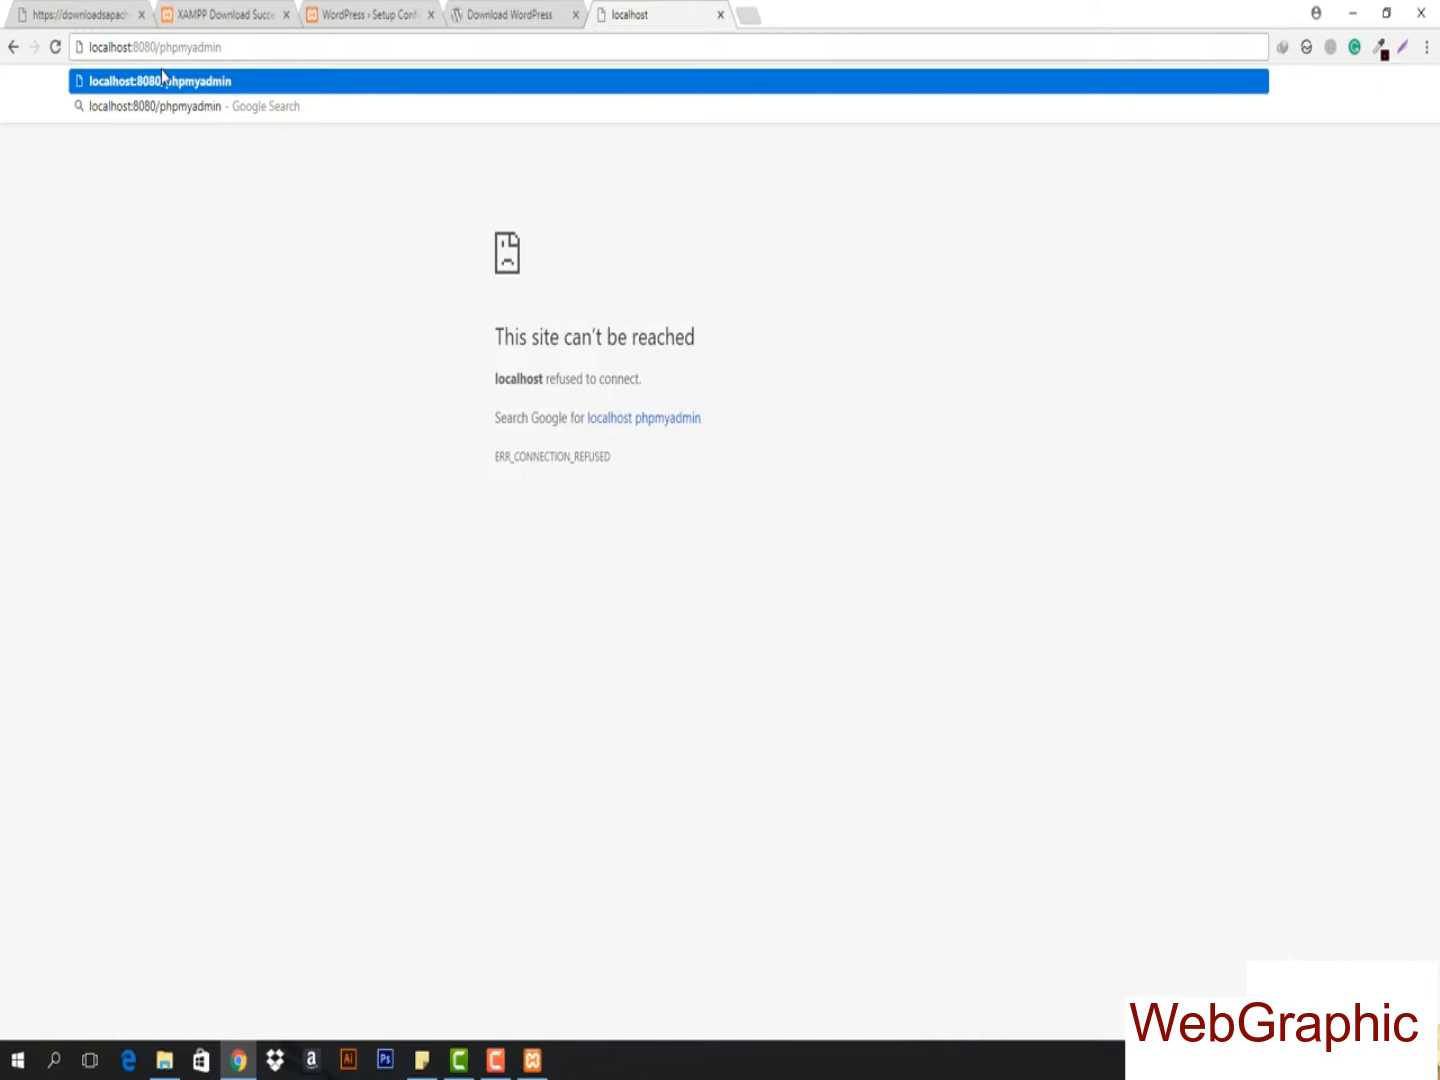
pyautogui.press('Return')
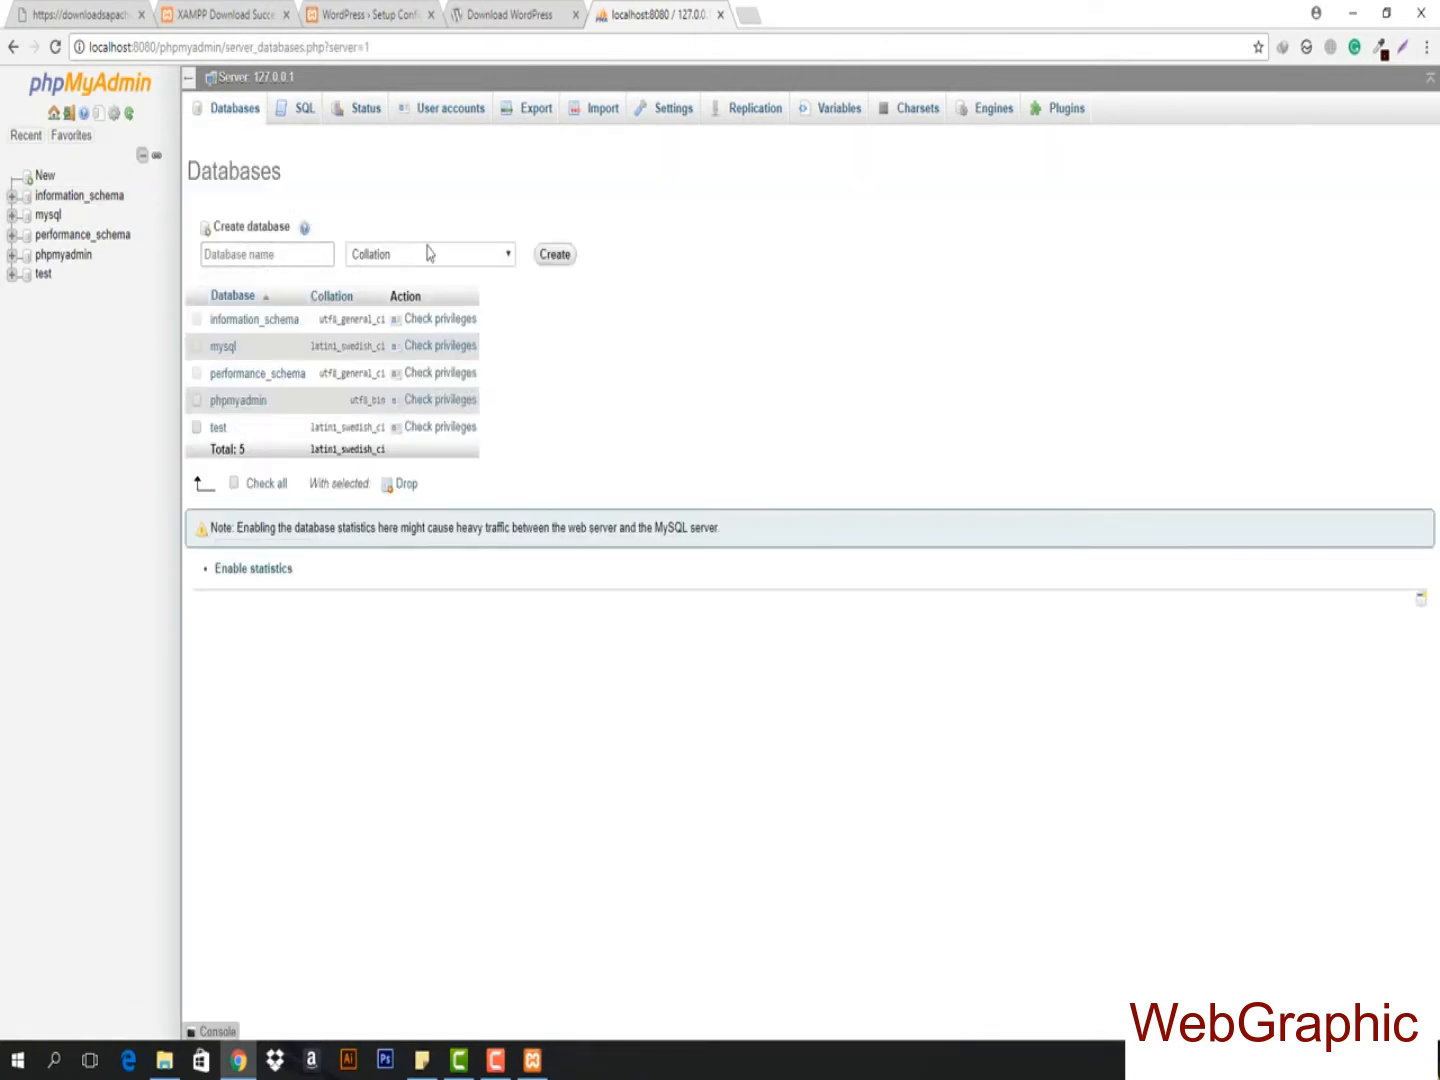
# - Create a new database named wp in phpMyAdmin
pyautogui.click(273, 257)
pyautogui.write('wp')
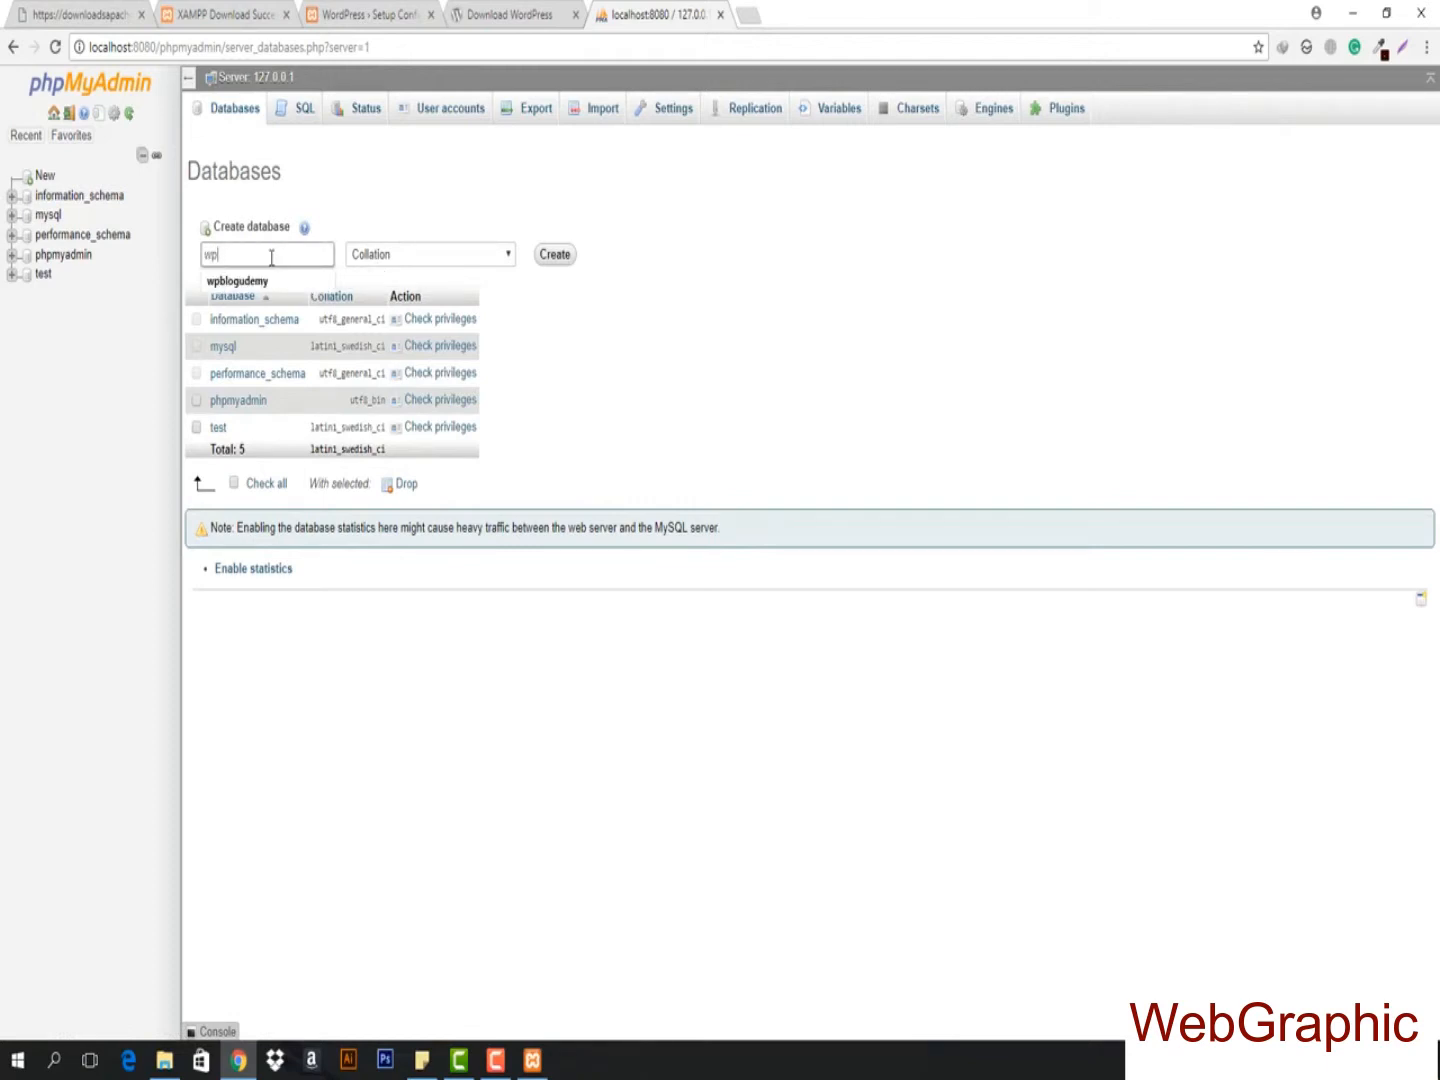
pyautogui.click(555, 257)
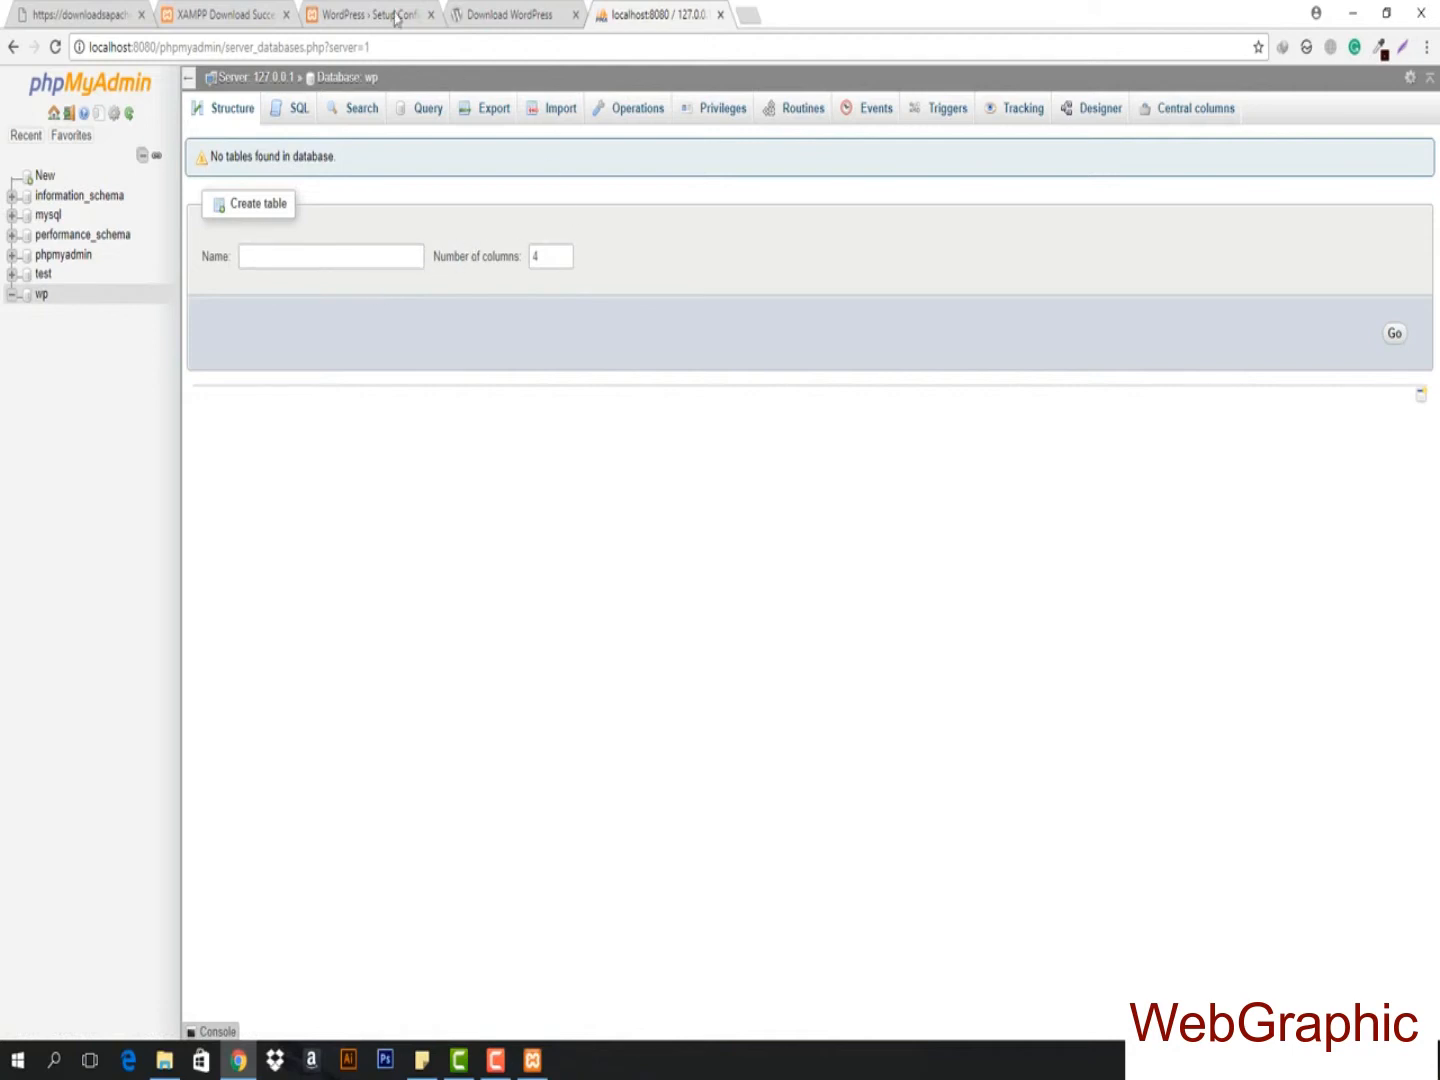
# - Open the database details form in the WordPress setup and set the database name to wp and the username to root
pyautogui.click(356, 10)
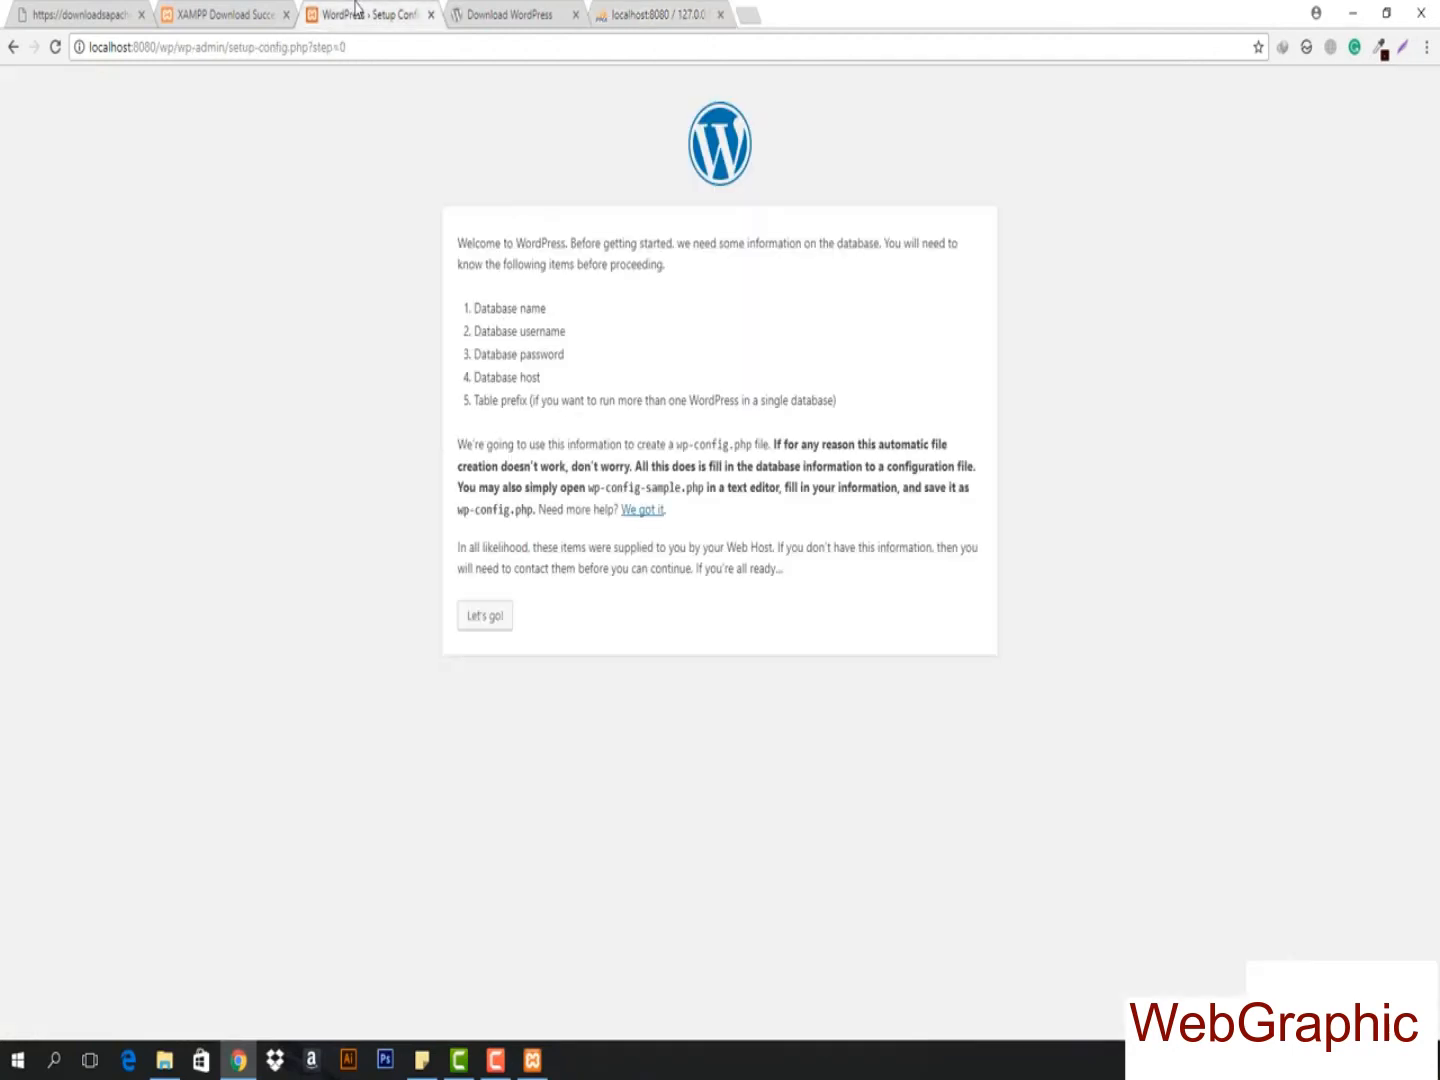
pyautogui.click(486, 617)
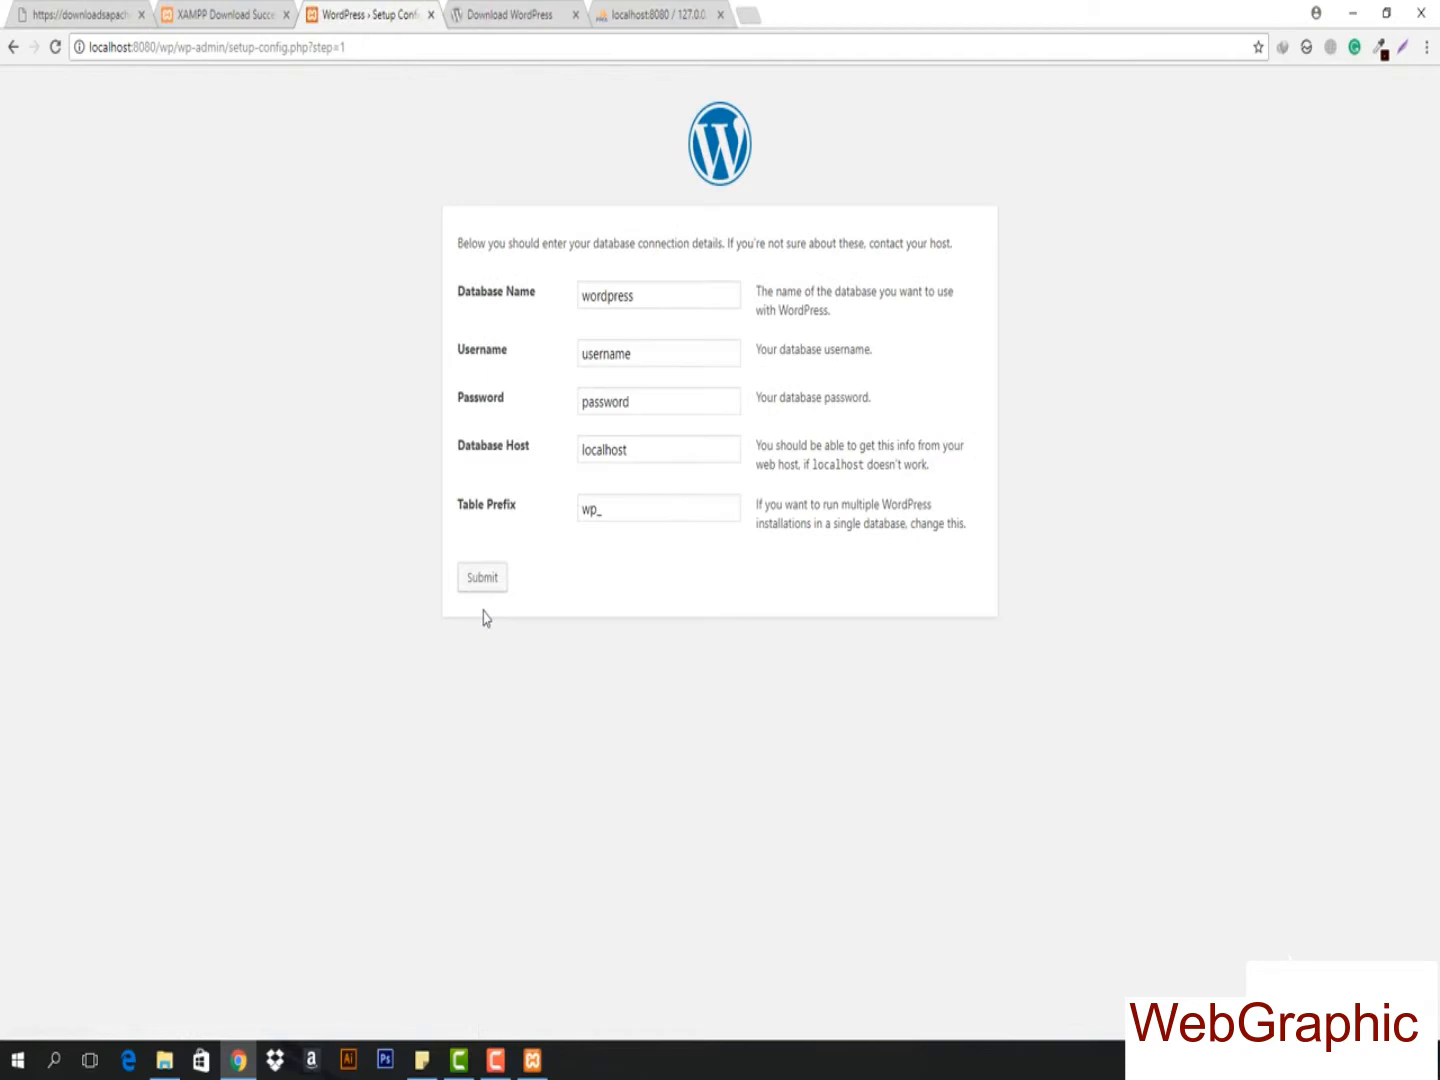
pyautogui.doubleClick(657, 296)
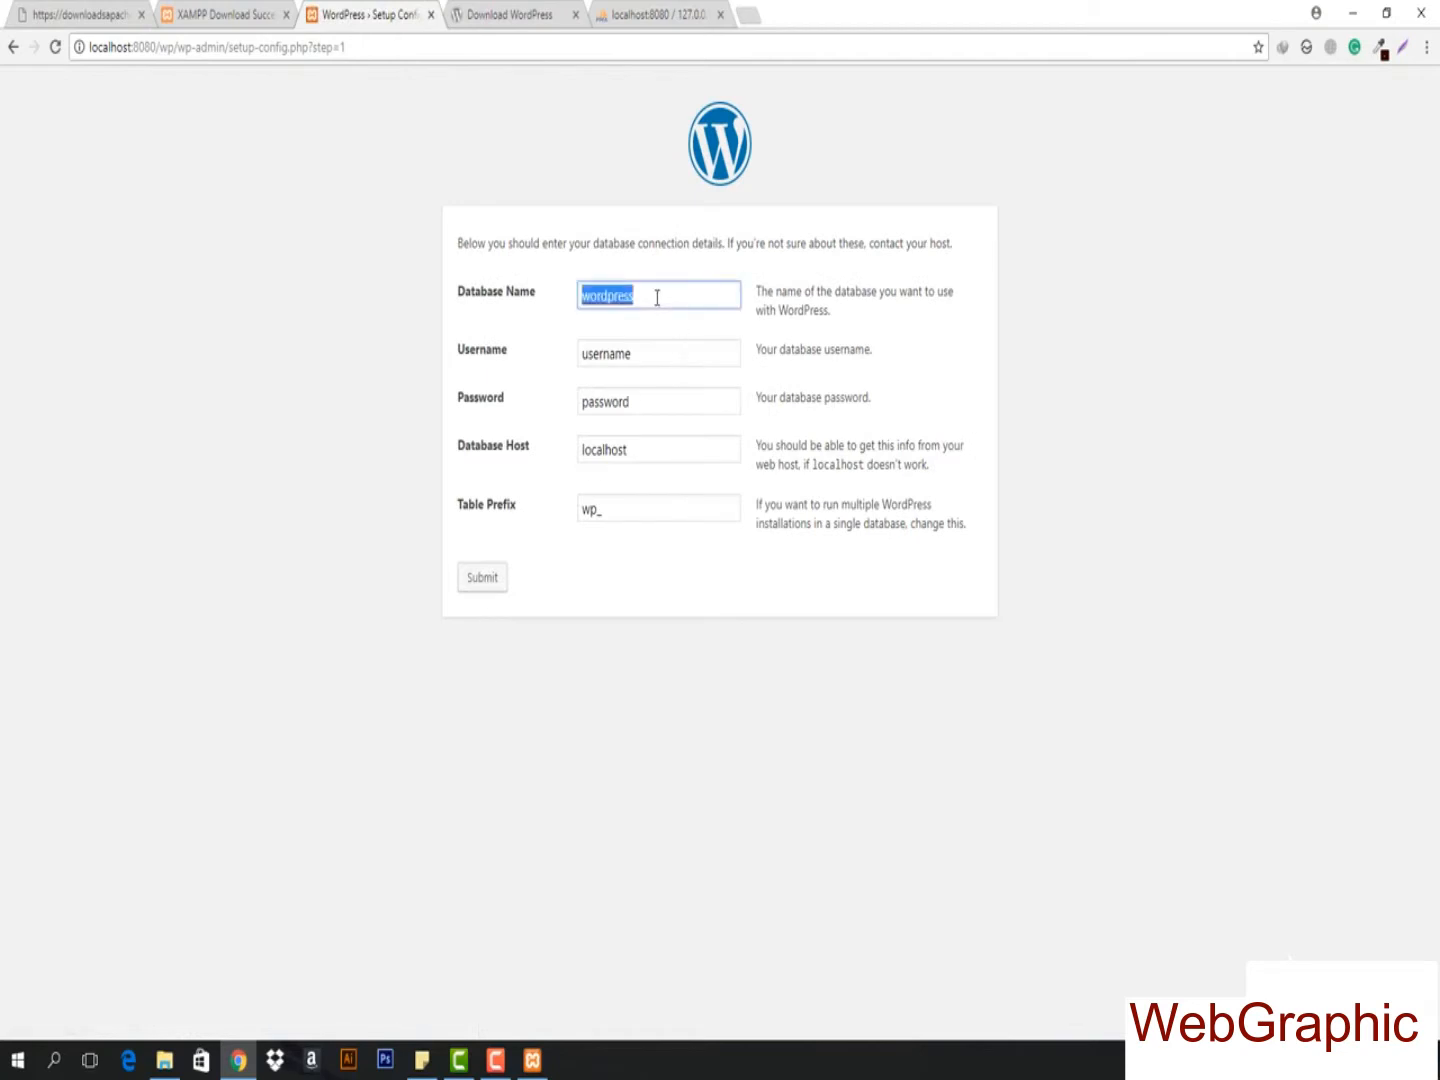
pyautogui.write('wp')
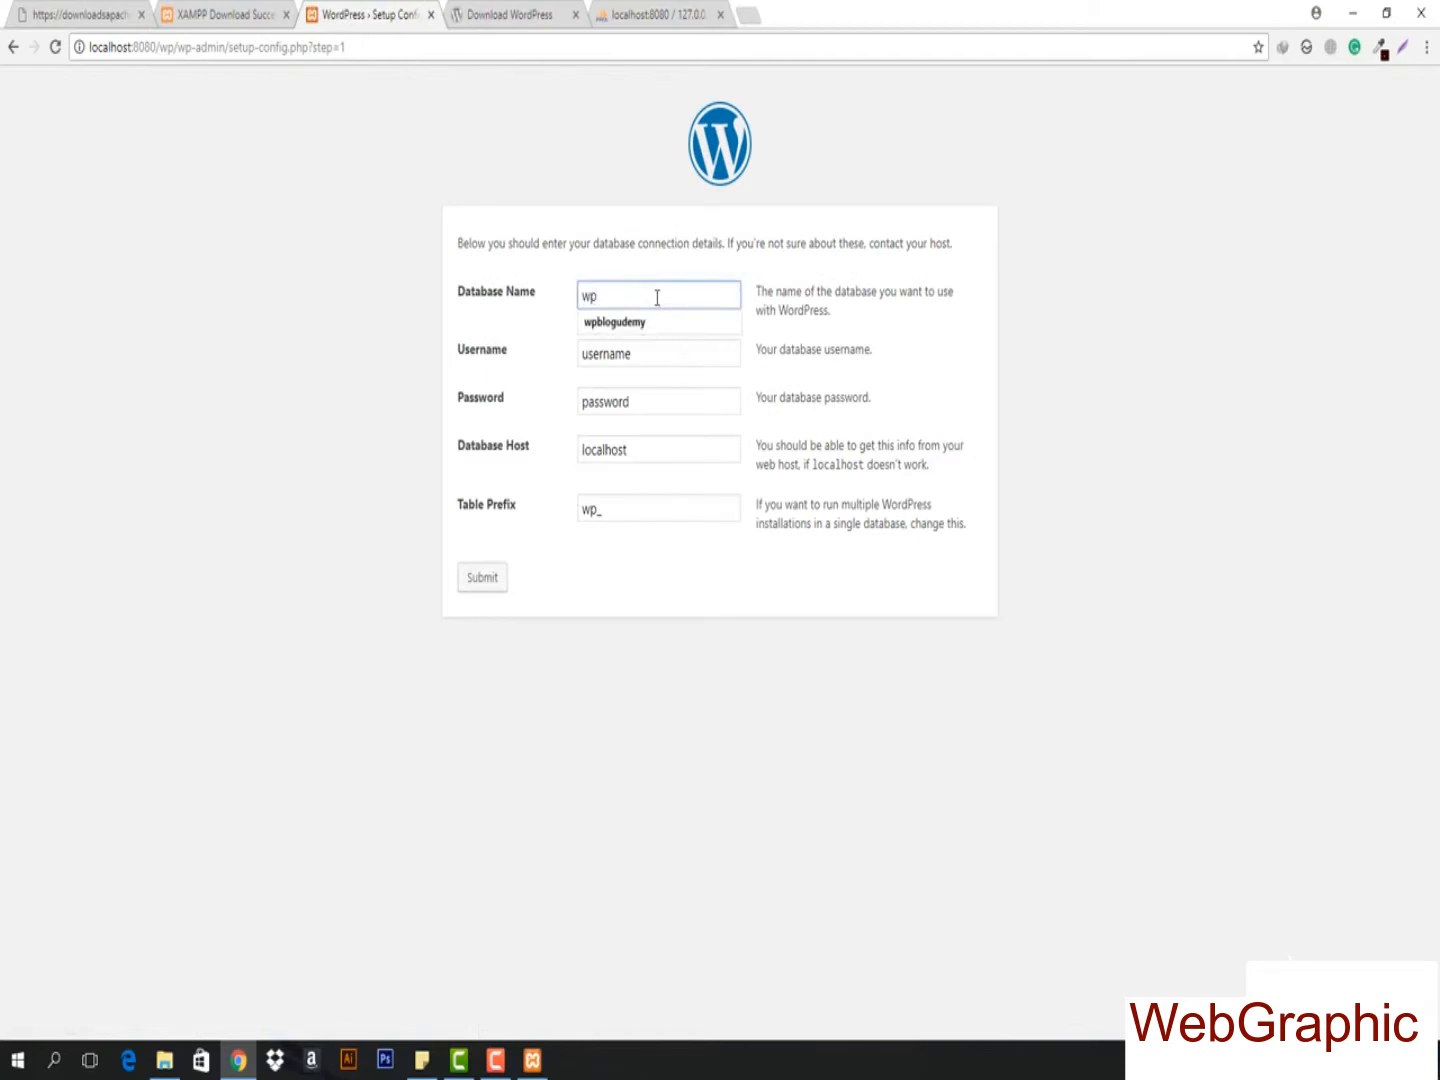
pyautogui.doubleClick(638, 361)
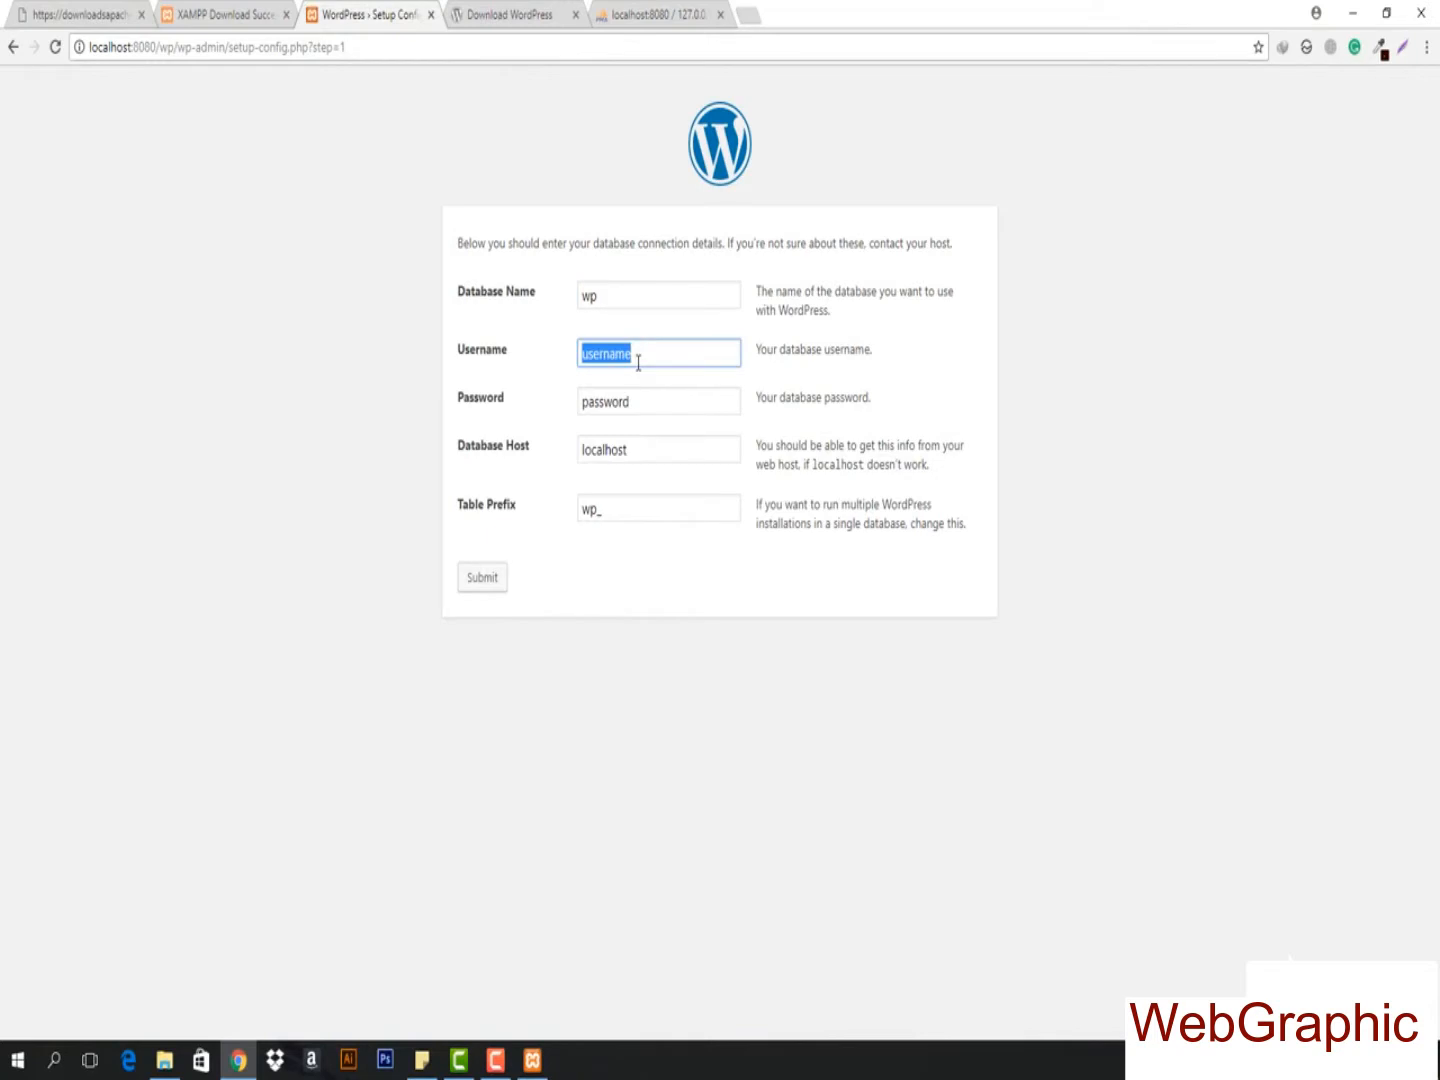
pyautogui.write('ro')
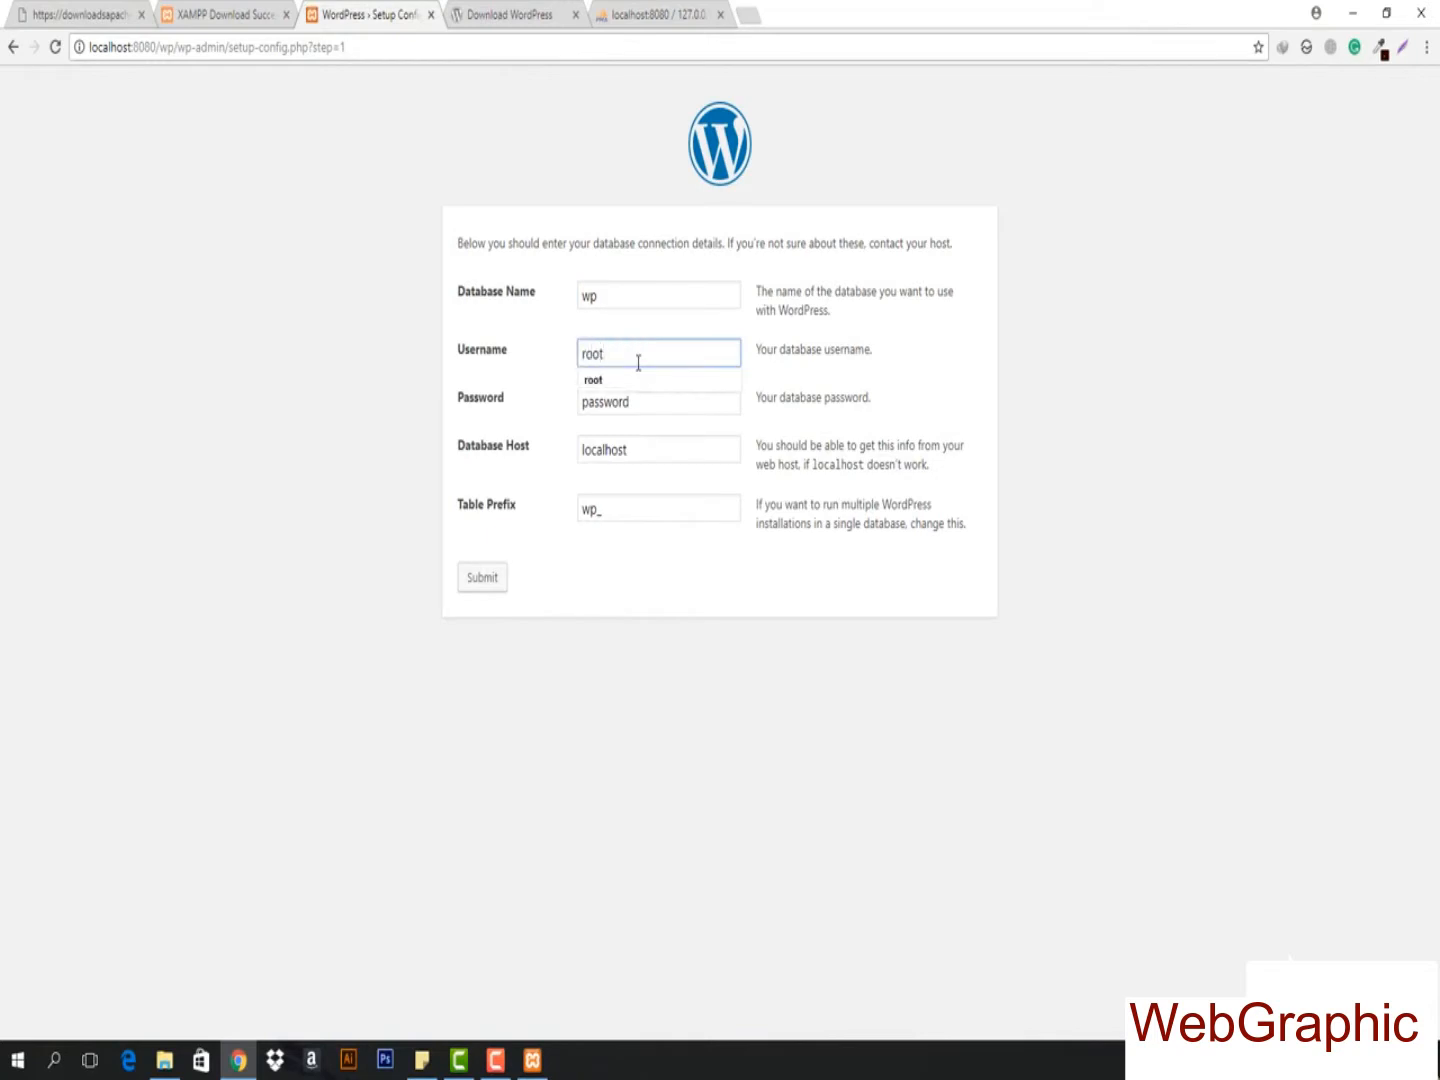
pyautogui.write('ot')
# - Check the wp database in phpMyAdmin and clear the database password in the WordPress setup form
pyautogui.click(707, 10)
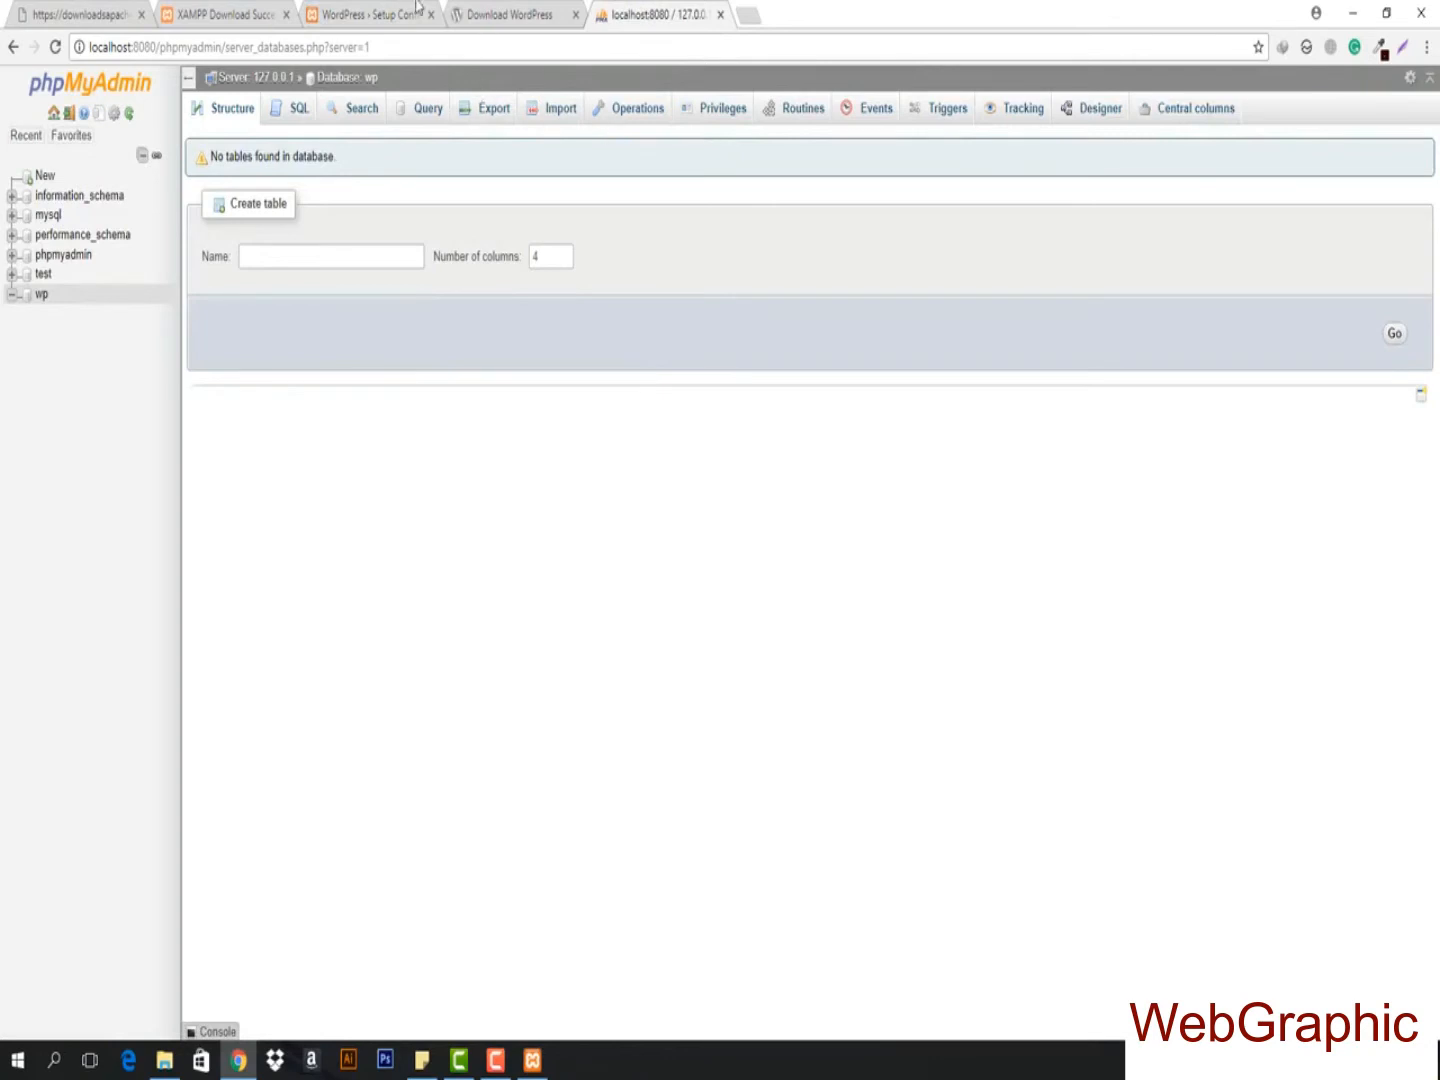
pyautogui.click(417, 10)
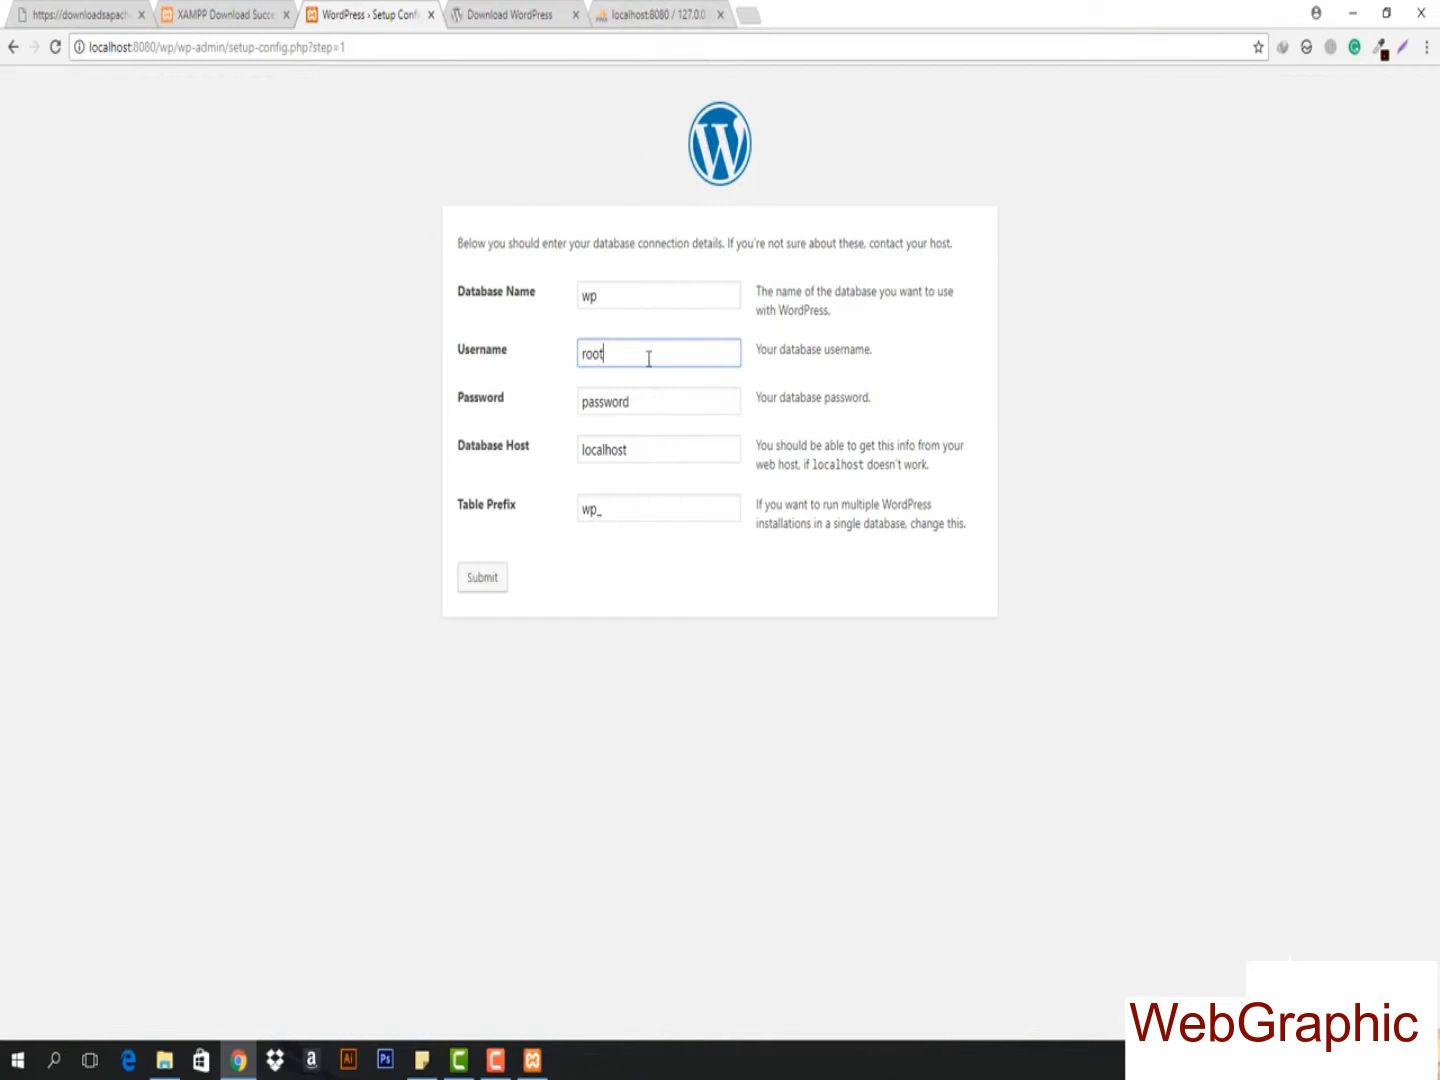
pyautogui.click(645, 14)
pyautogui.click(405, 11)
pyautogui.doubleClick(647, 400)
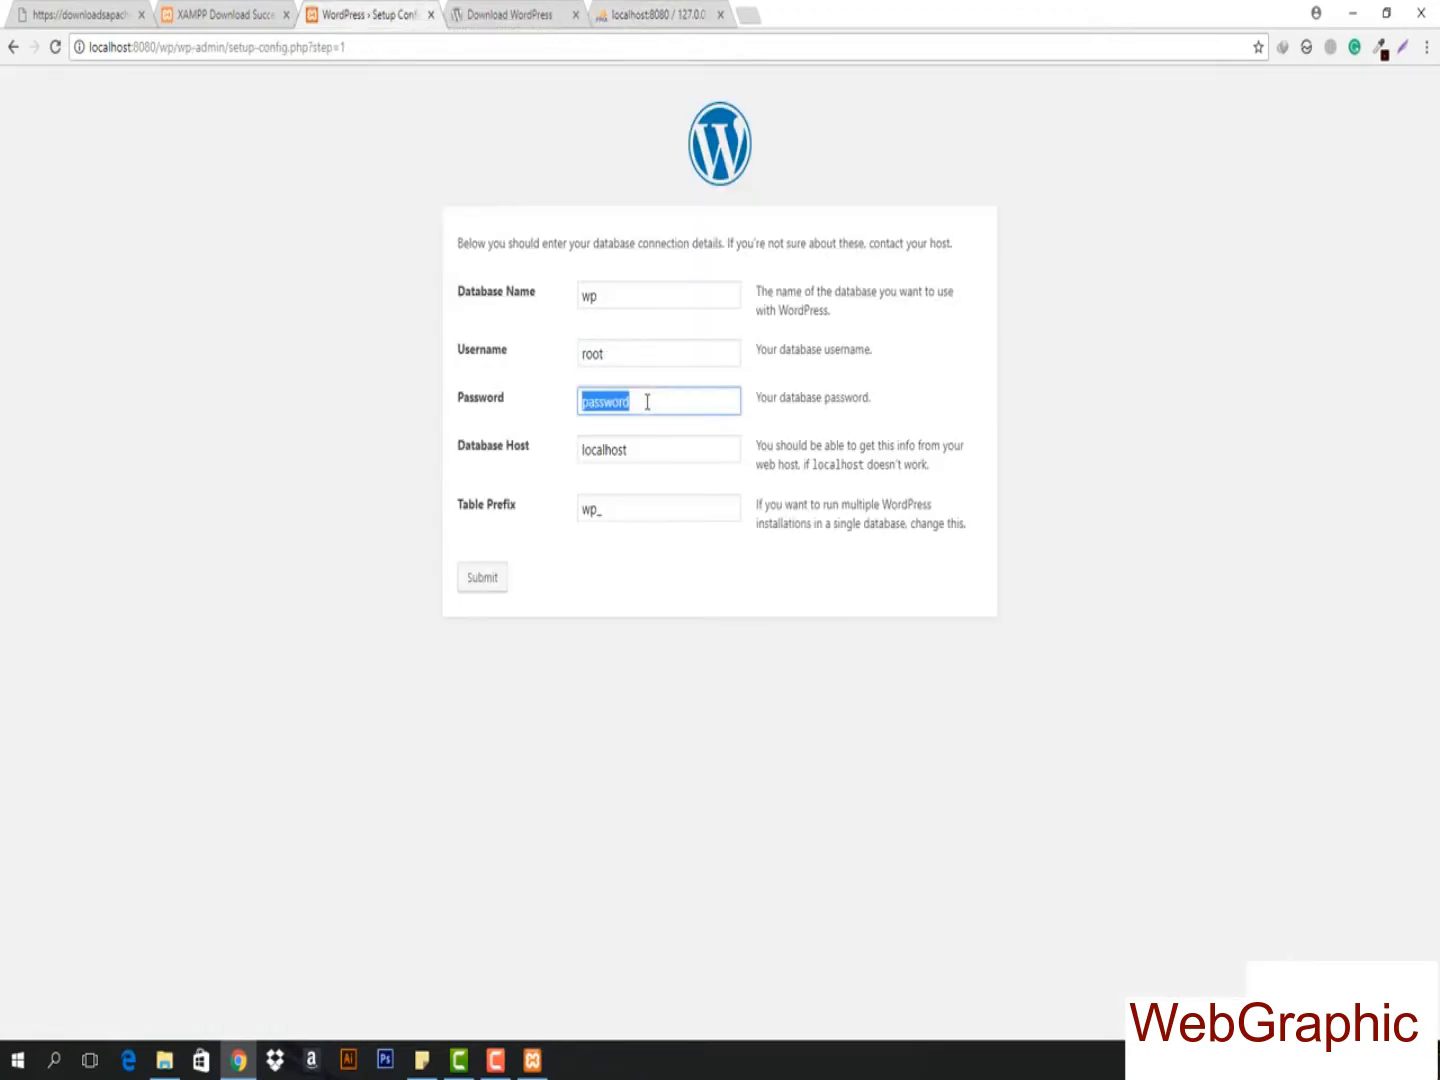
pyautogui.press('BackSpace')
# - Try to submit the database details with the username roots
pyautogui.click(614, 302)
pyautogui.click(616, 354)
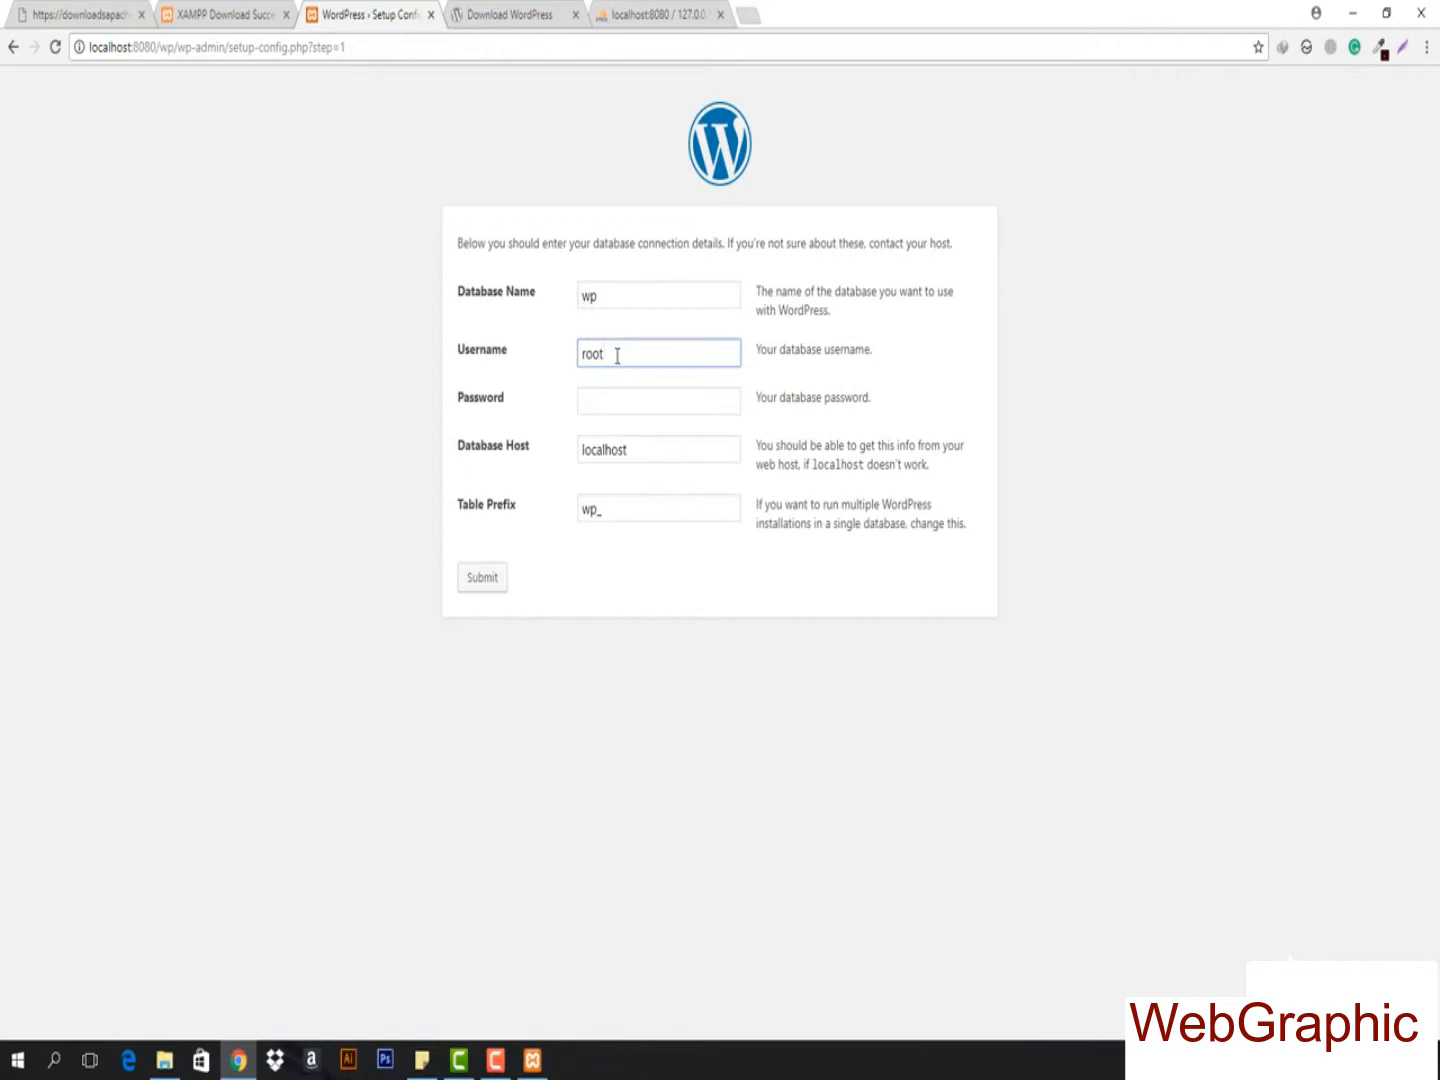
pyautogui.write('roots')
pyautogui.click(483, 577)
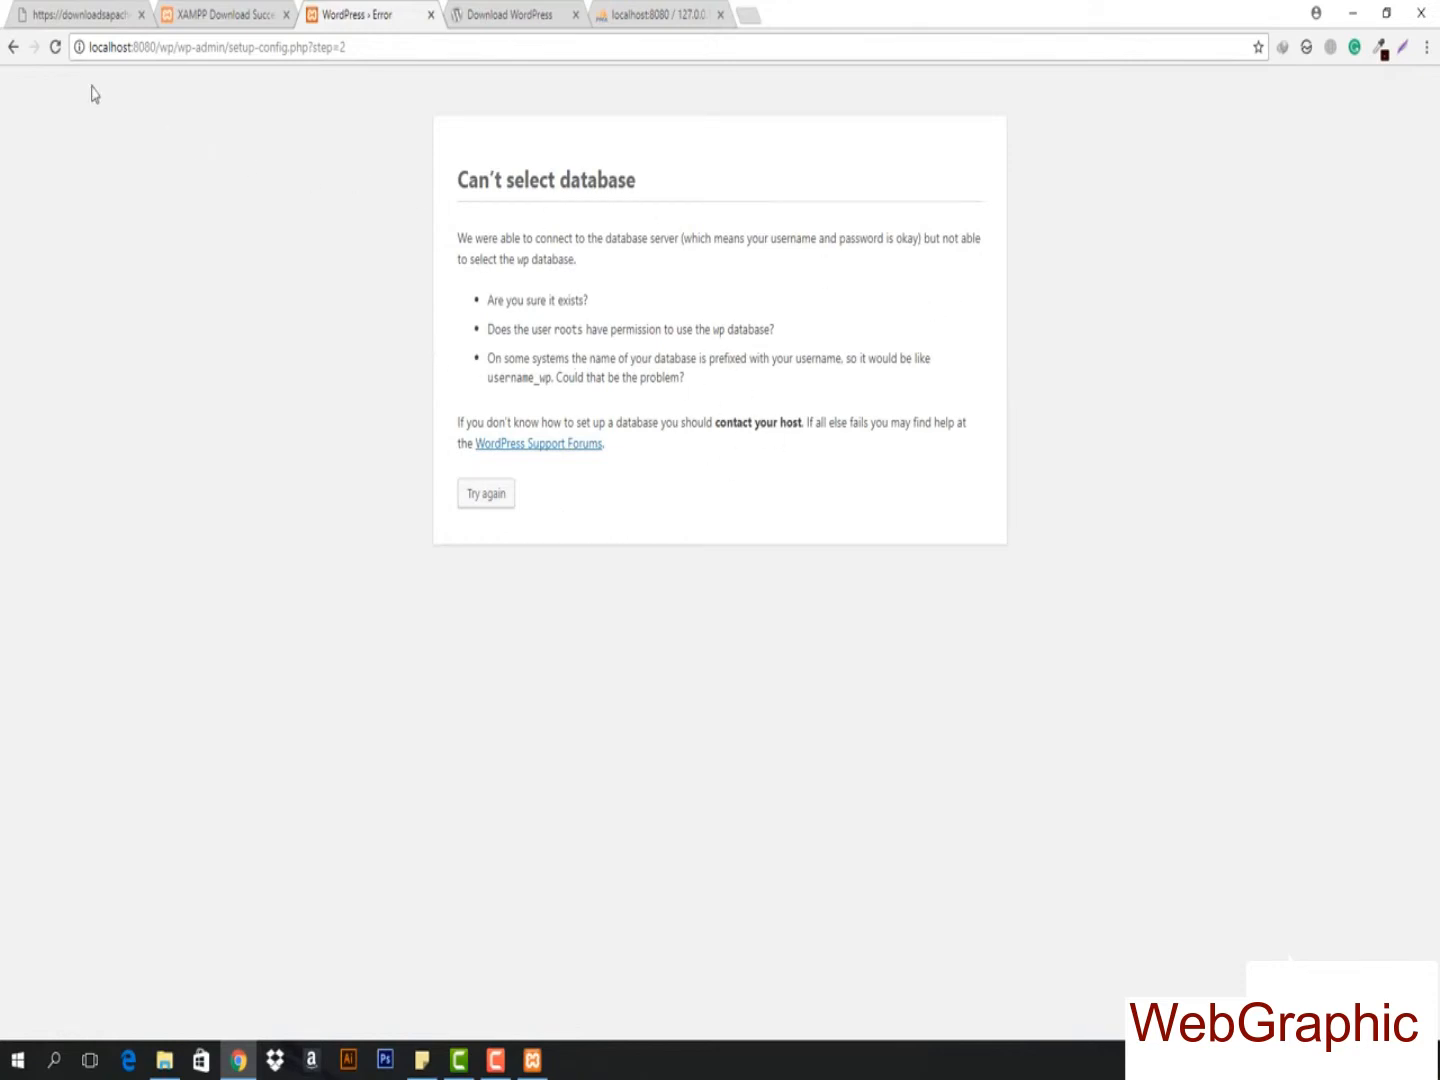
# - Return to the database details form, correct the username to root and submit the form
pyautogui.click(14, 49)
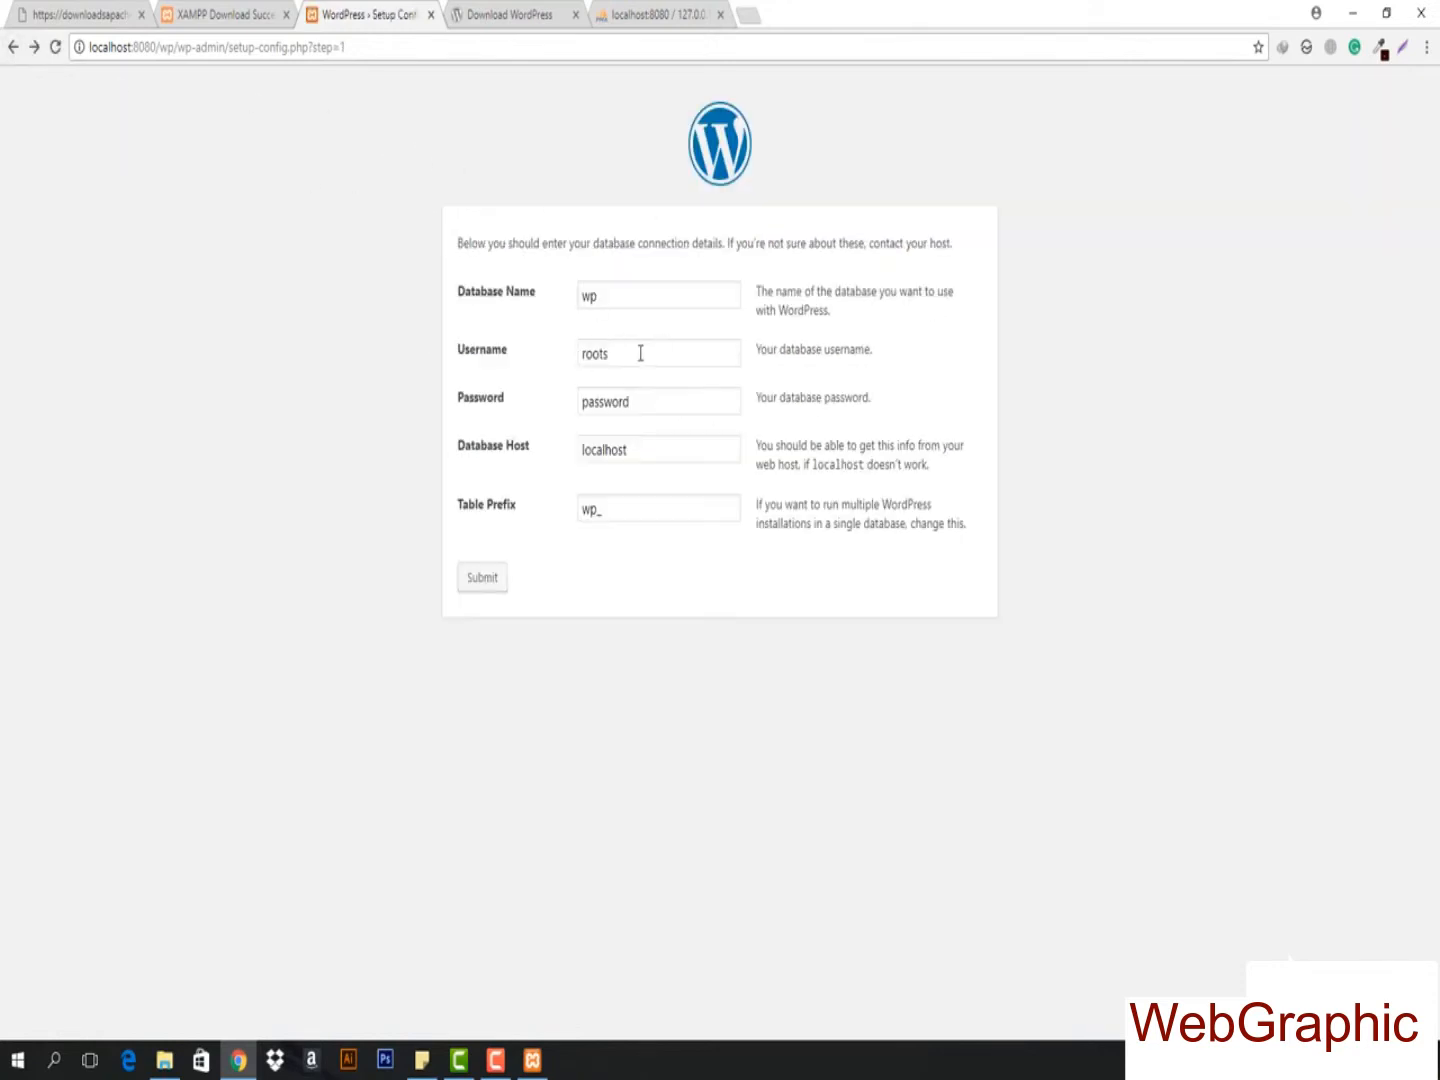
pyautogui.click(641, 353)
pyautogui.press('BackSpace')
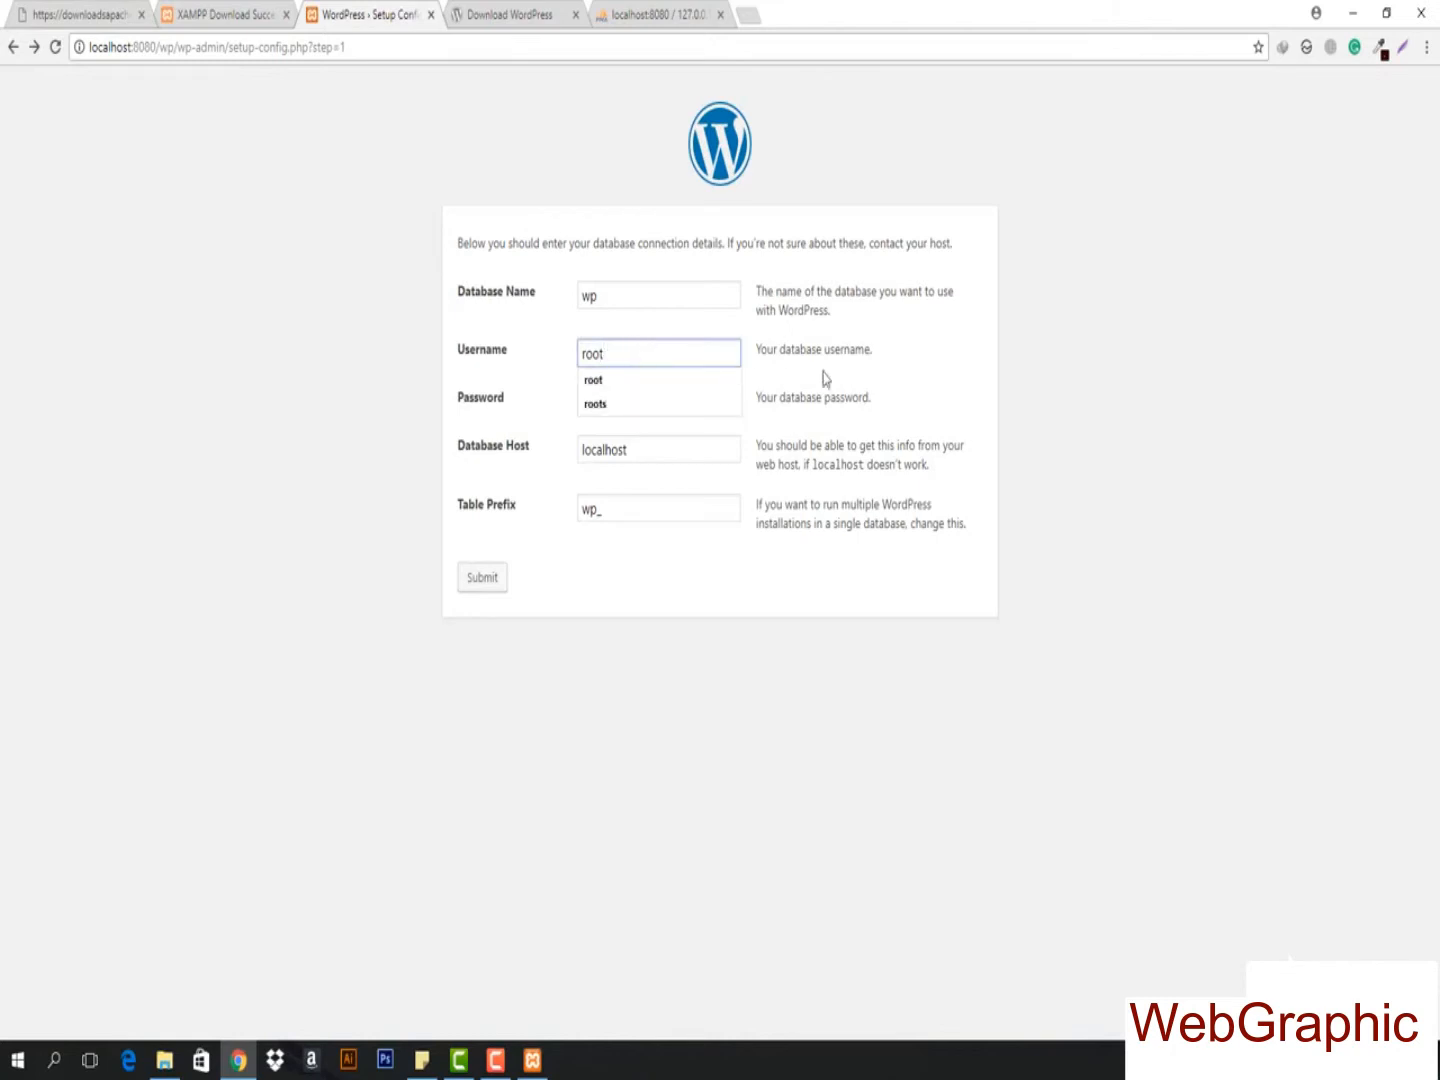
pyautogui.click(853, 381)
pyautogui.click(481, 578)
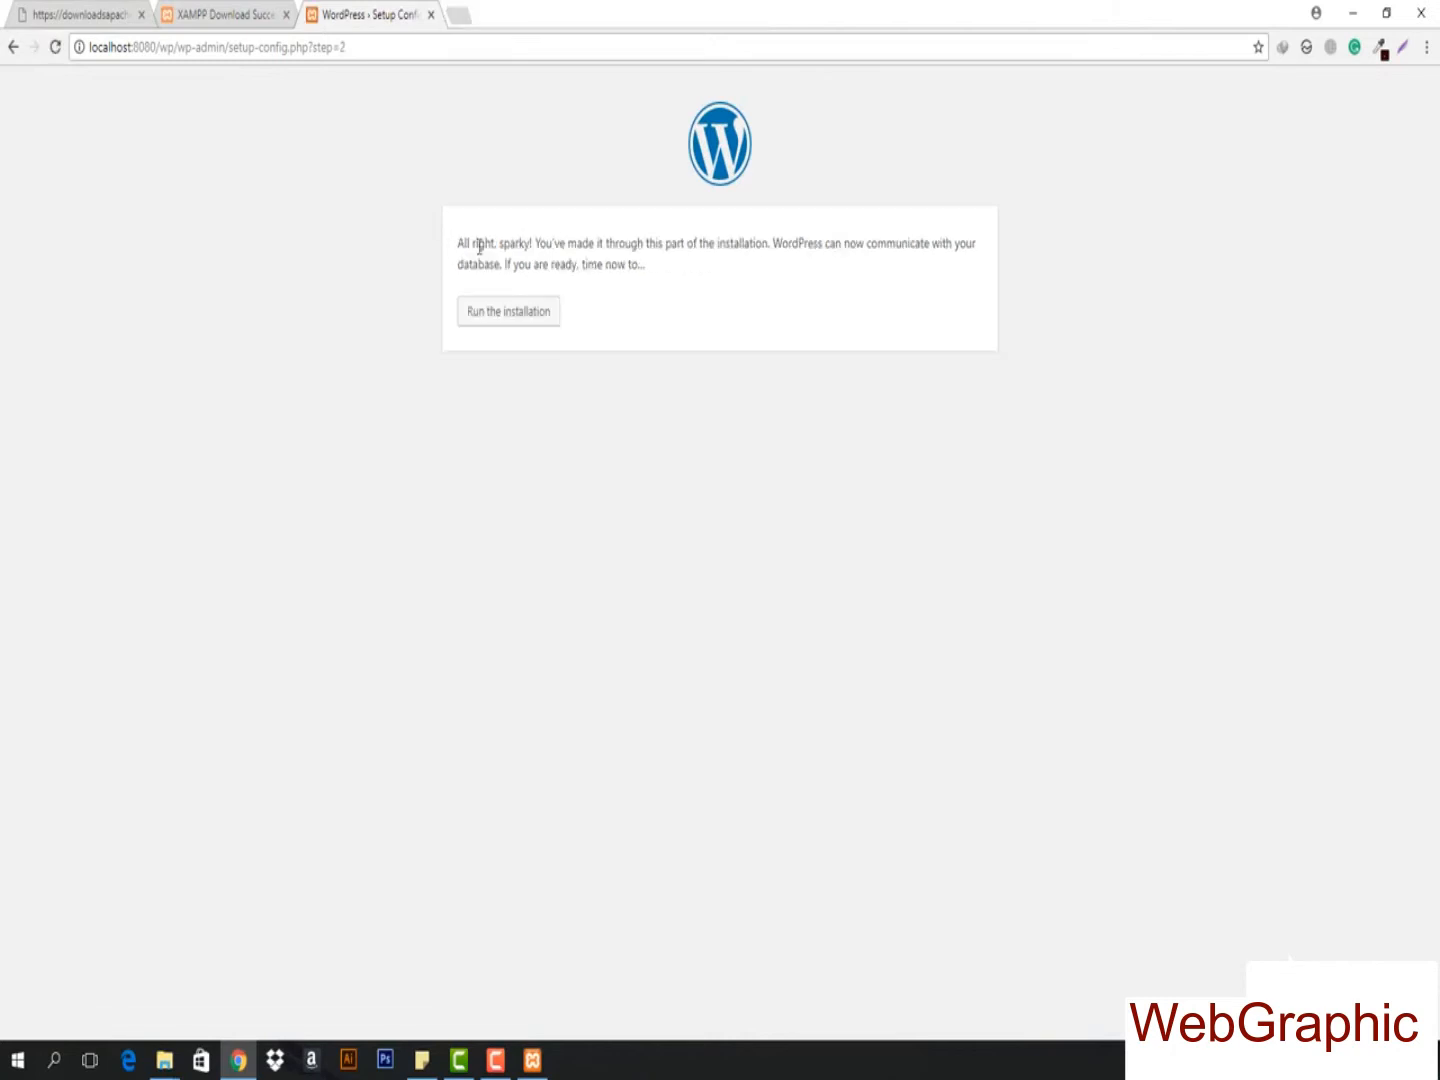
# - Run the WordPress installation to open the site information form
pyautogui.moveTo(456, 243); pyautogui.dragTo(738, 253)
pyautogui.click(554, 262)
pyautogui.click(496, 322)
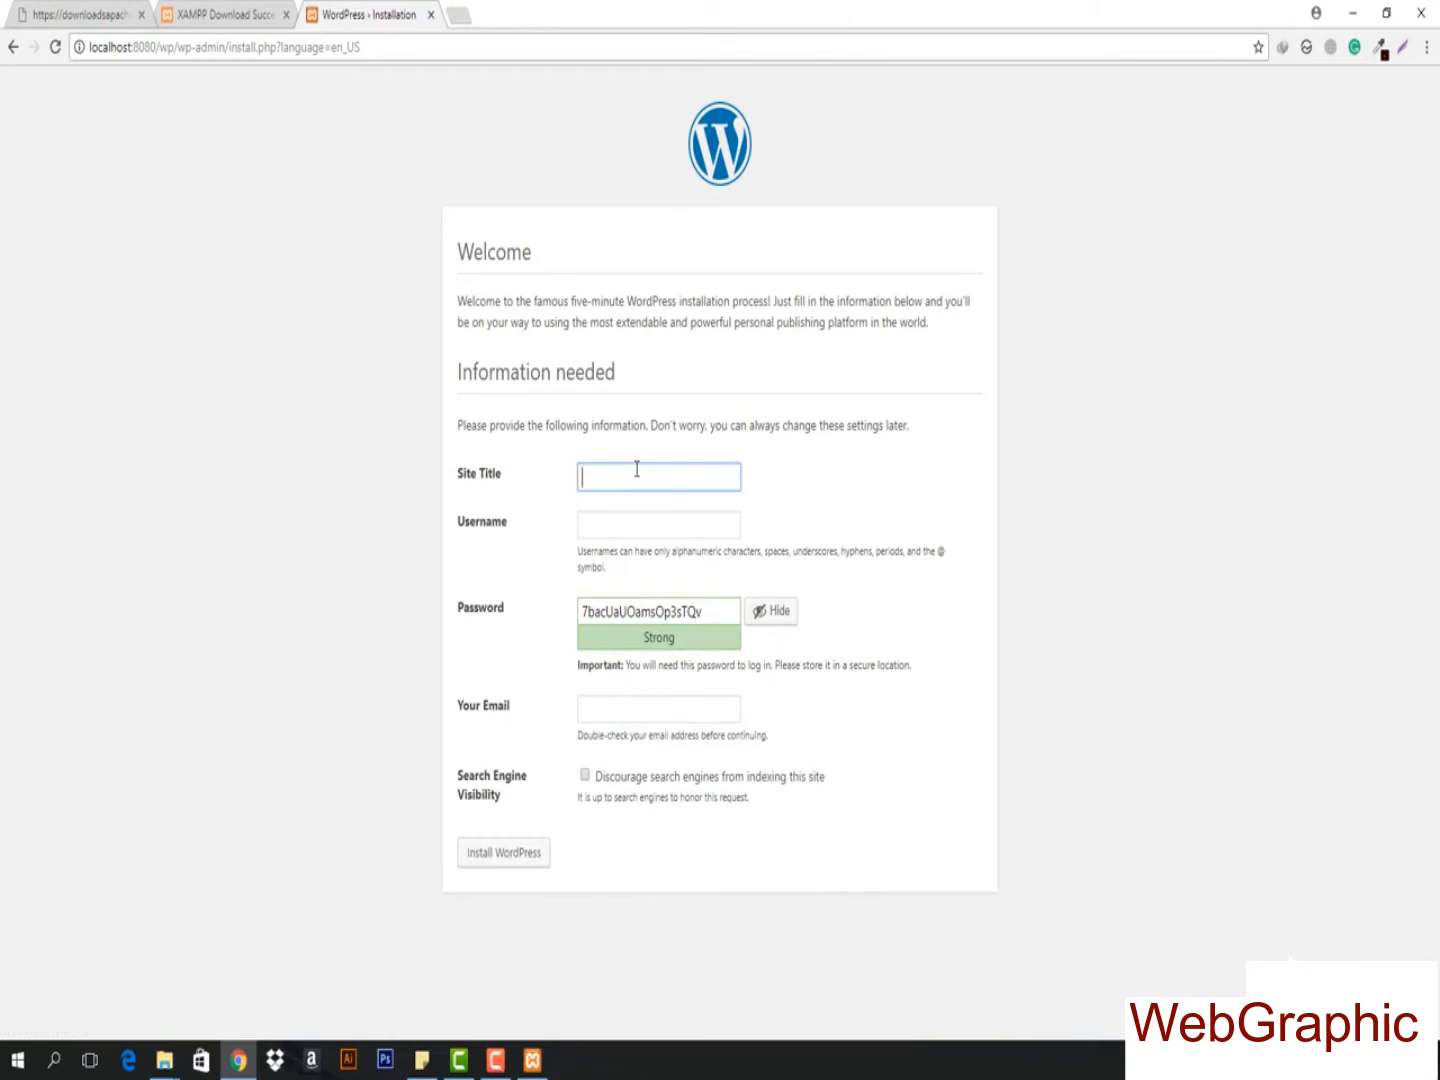
# - Set the site title to "How to create a WP Site" and fill in the administrator username
pyautogui.write('ta')
pyautogui.write('ow to create a WP Site')
pyautogui.click(633, 520)
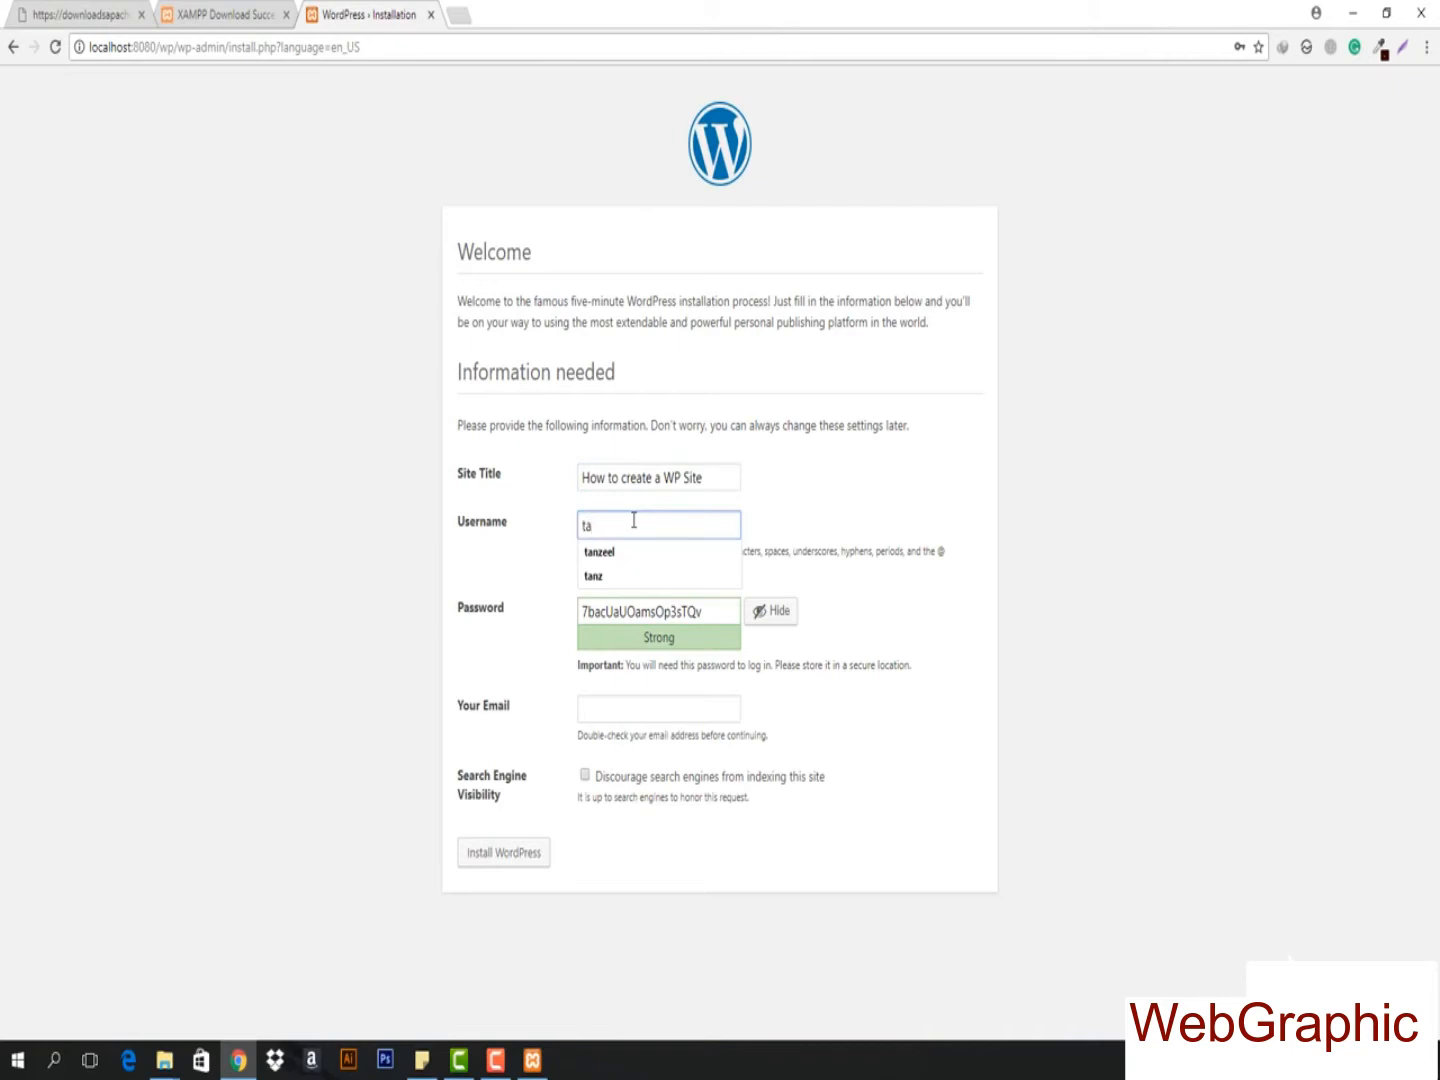
pyautogui.press('Down')
pyautogui.press('Return')
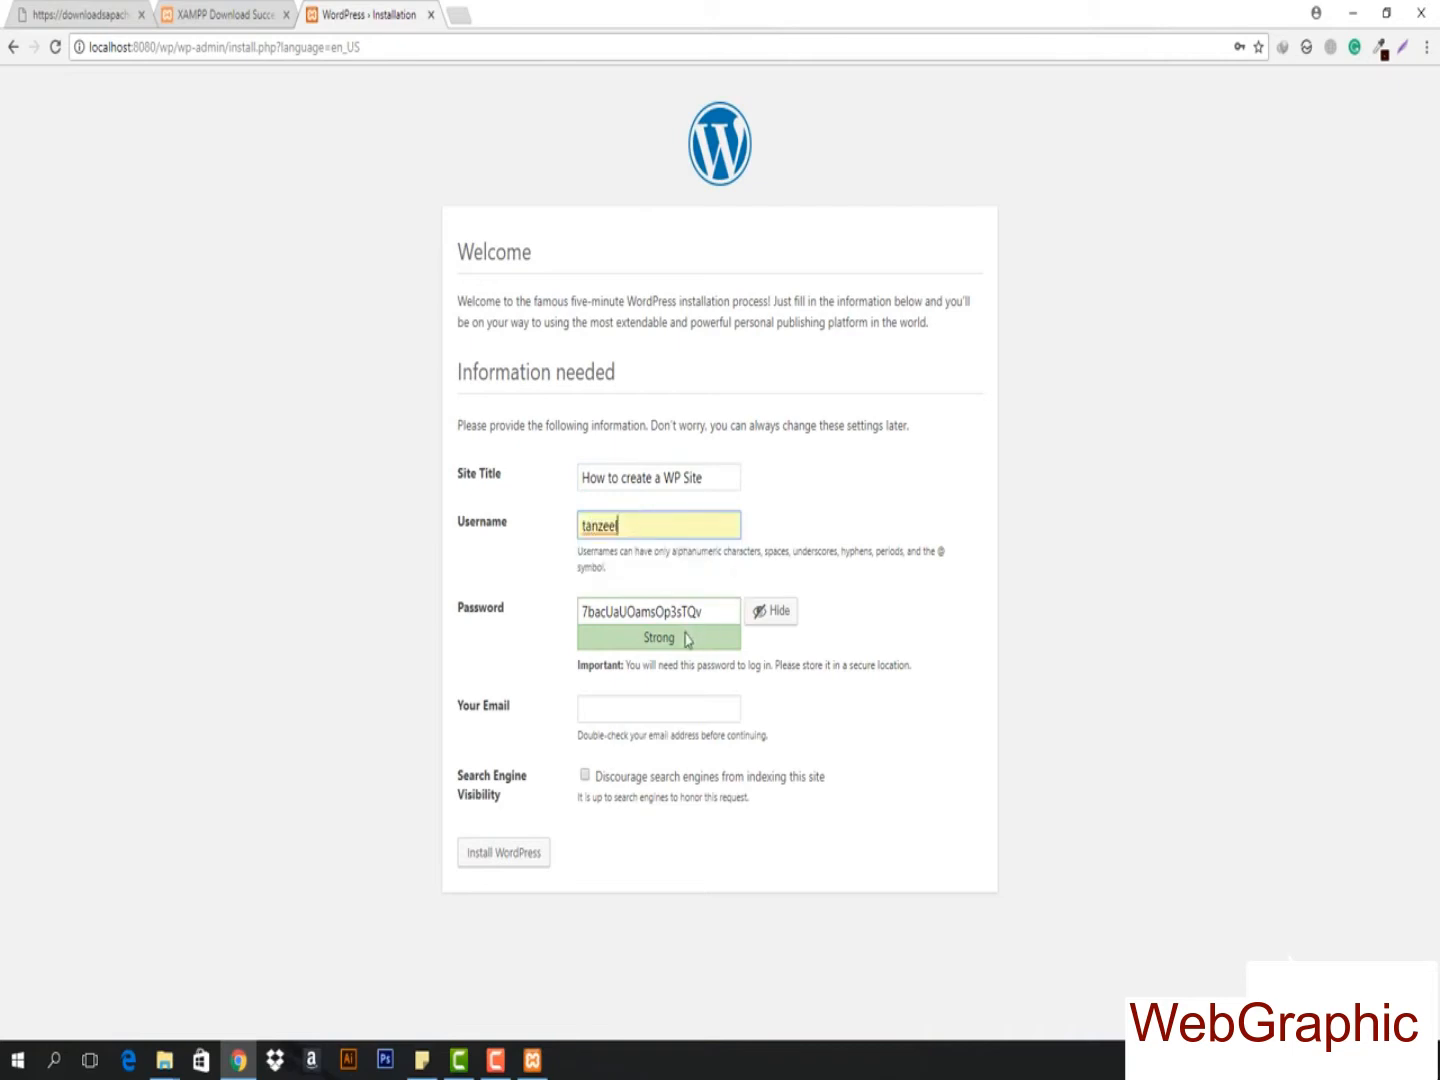
# - Fill in the hidden administrator password and the e-mail address, and install WordPress without saving the password in the browser
pyautogui.click(779, 615)
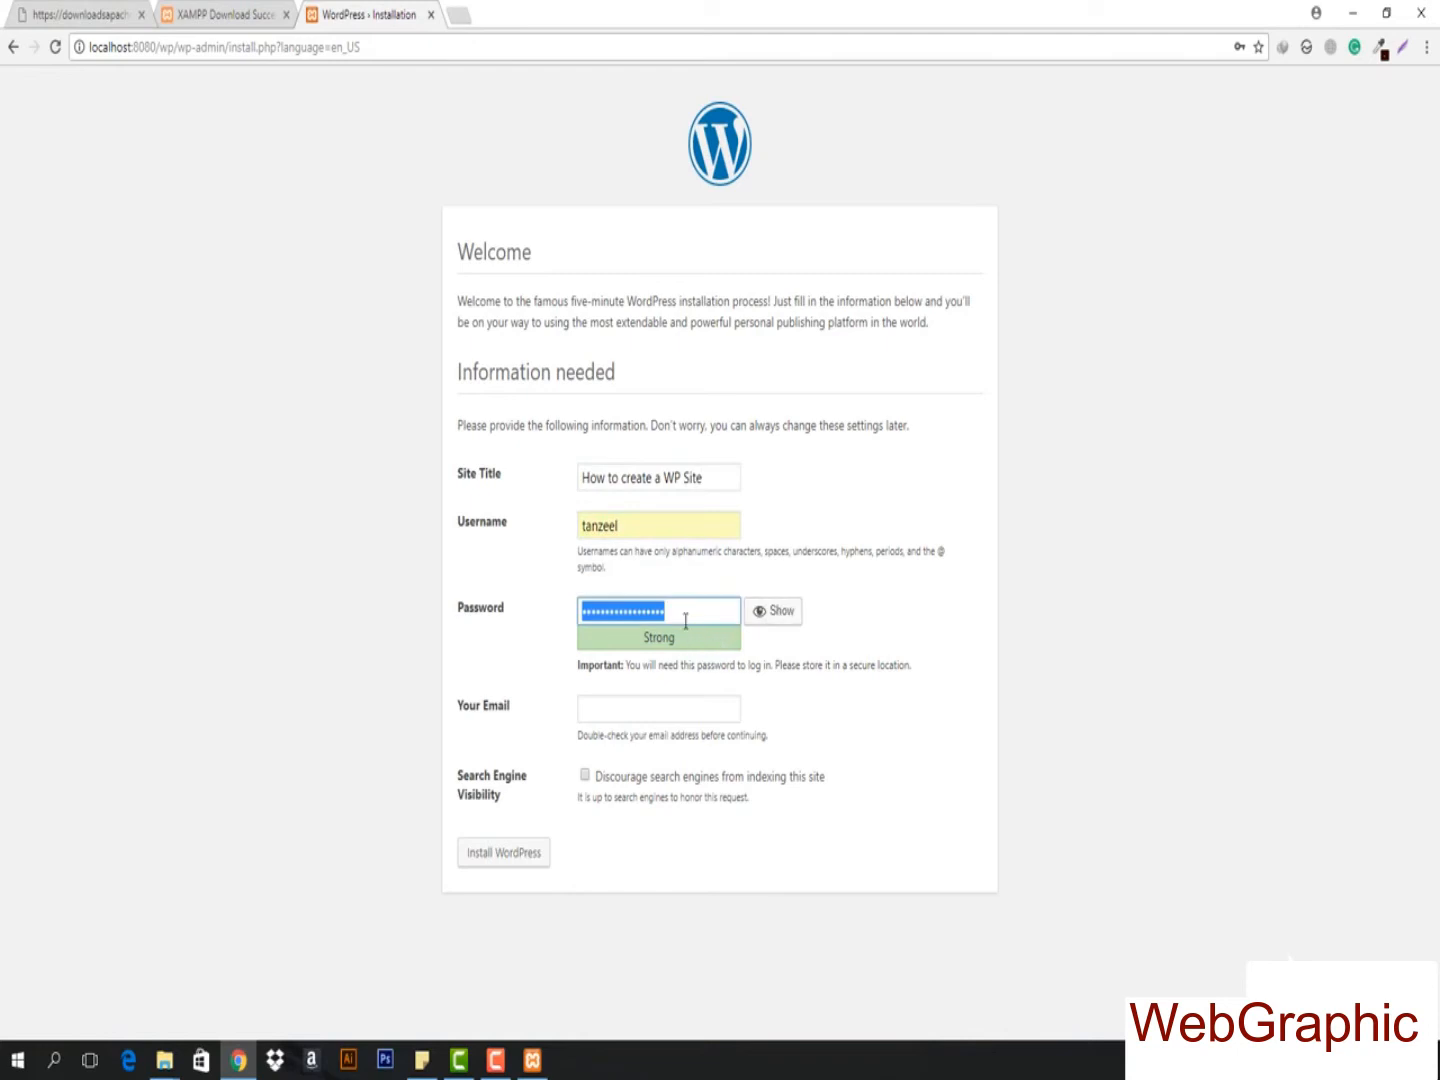
pyautogui.hotkey('ctrl', 'v')
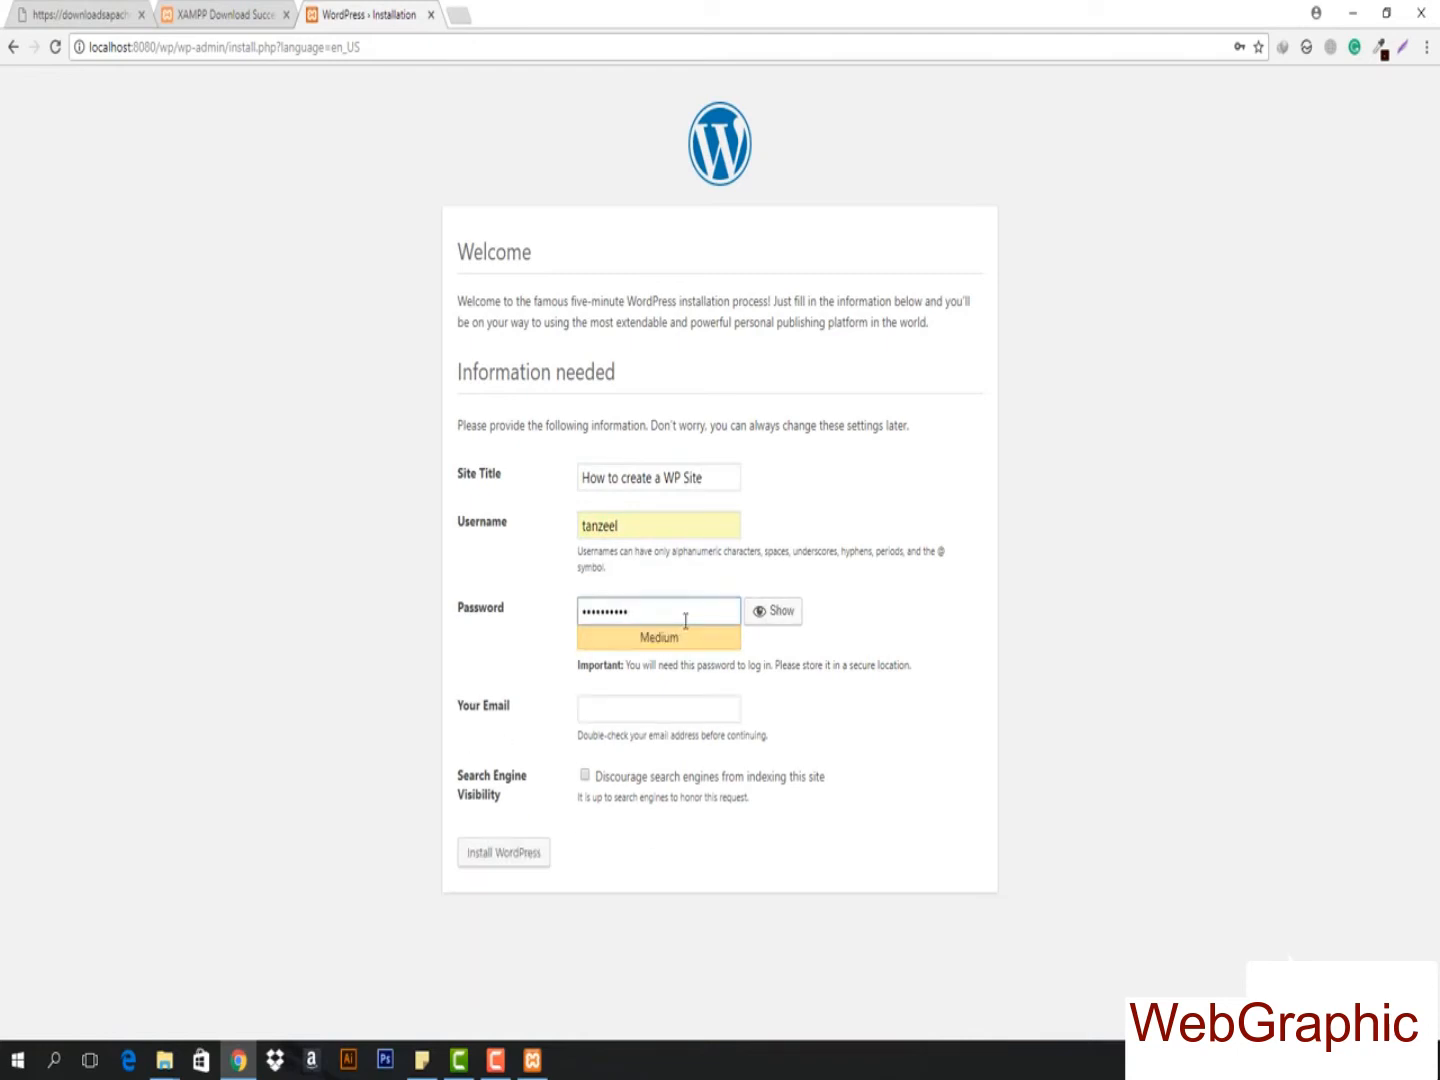
pyautogui.click(661, 717)
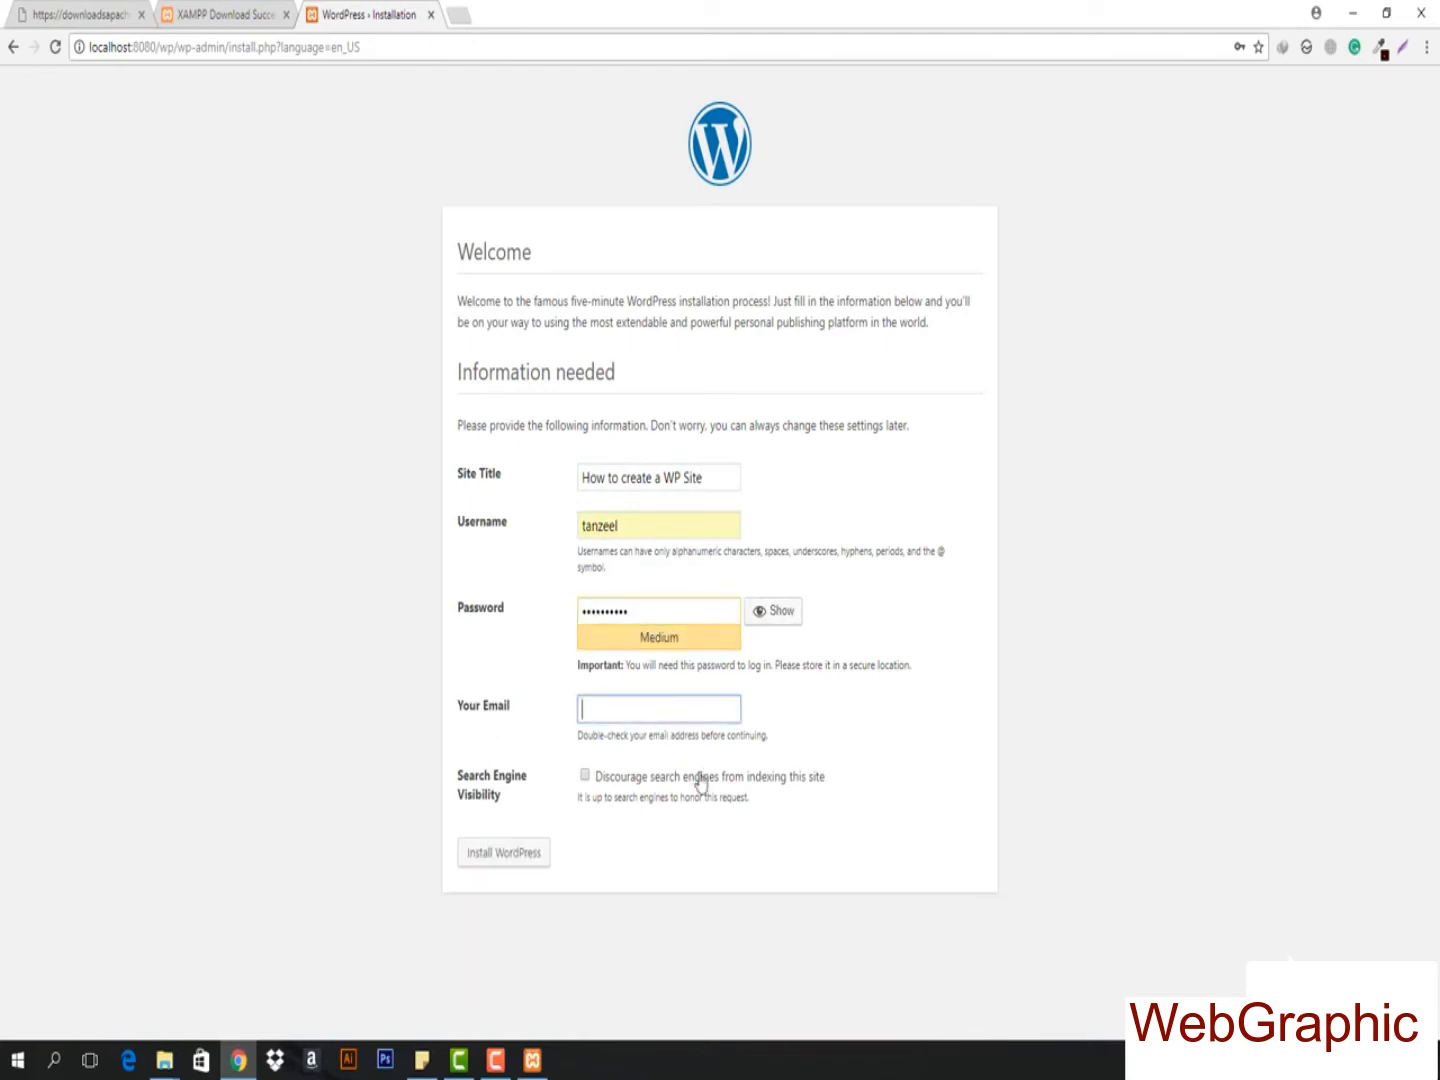
pyautogui.write('it')
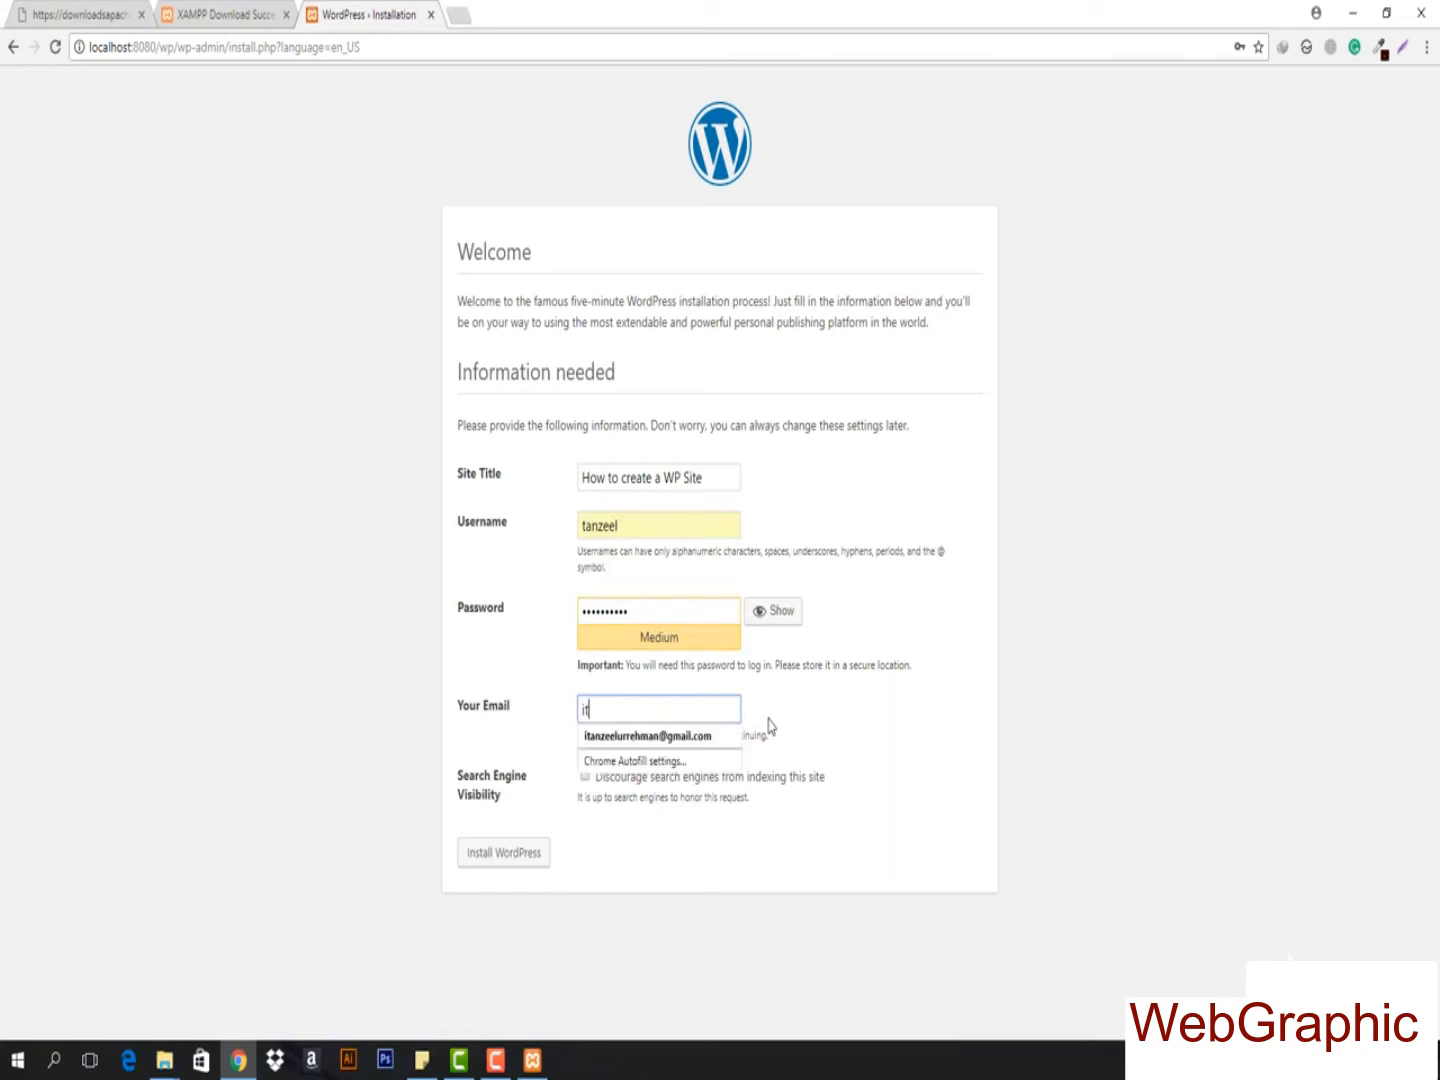
pyautogui.press('Down')
pyautogui.press('Return')
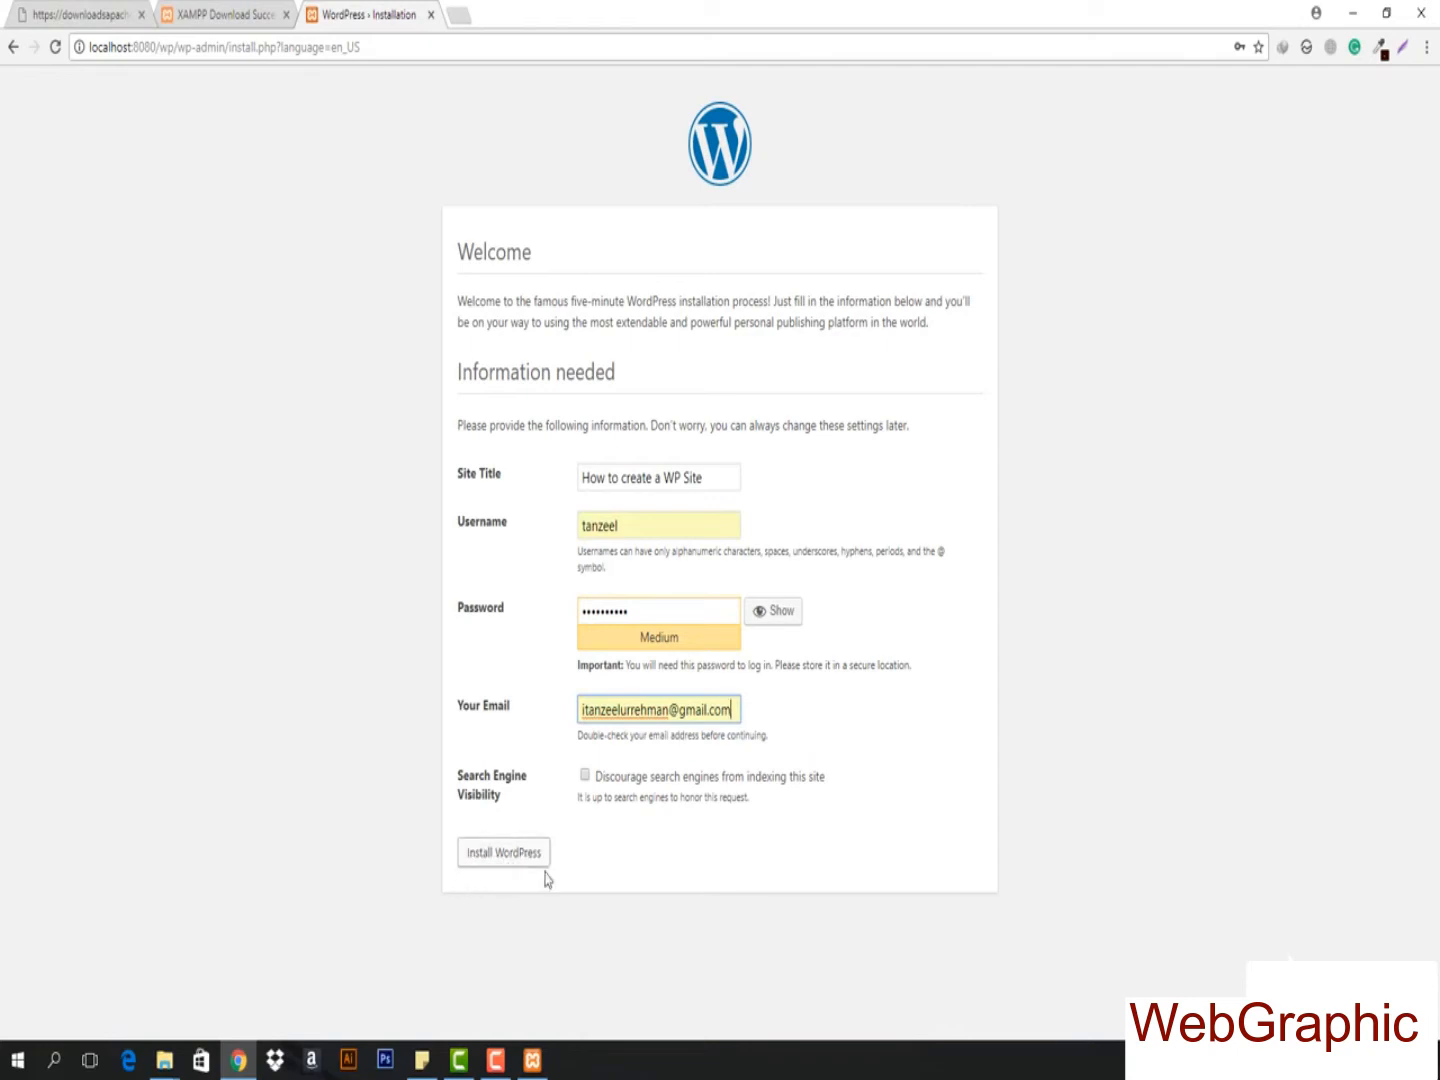
pyautogui.click(499, 851)
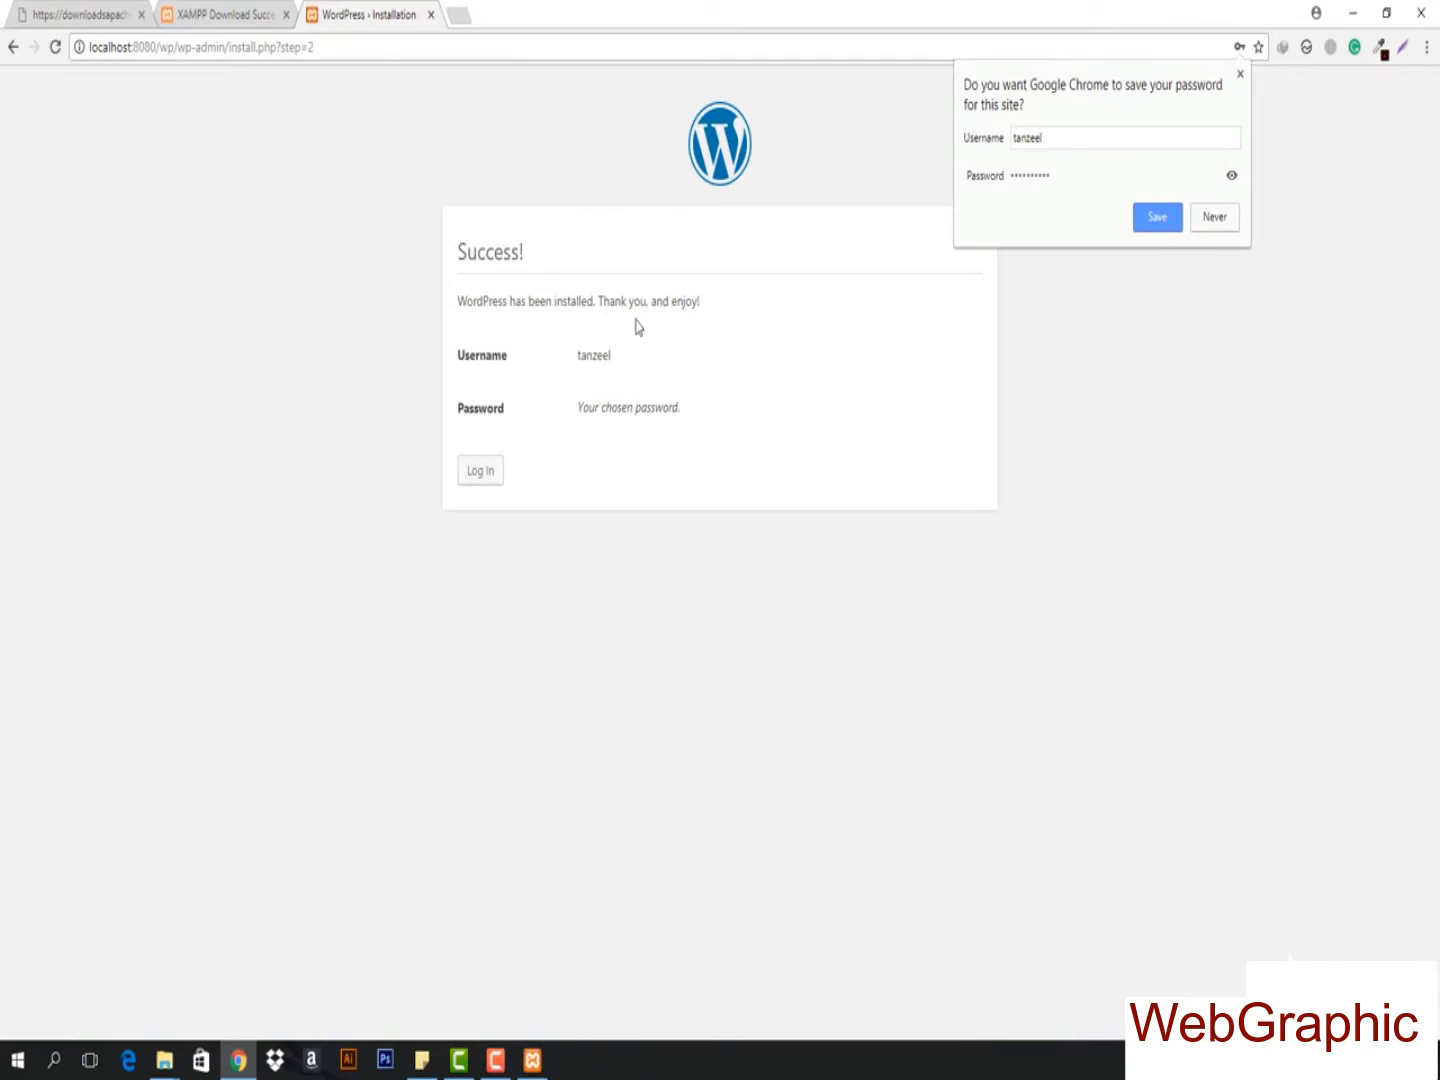
pyautogui.click(1241, 77)
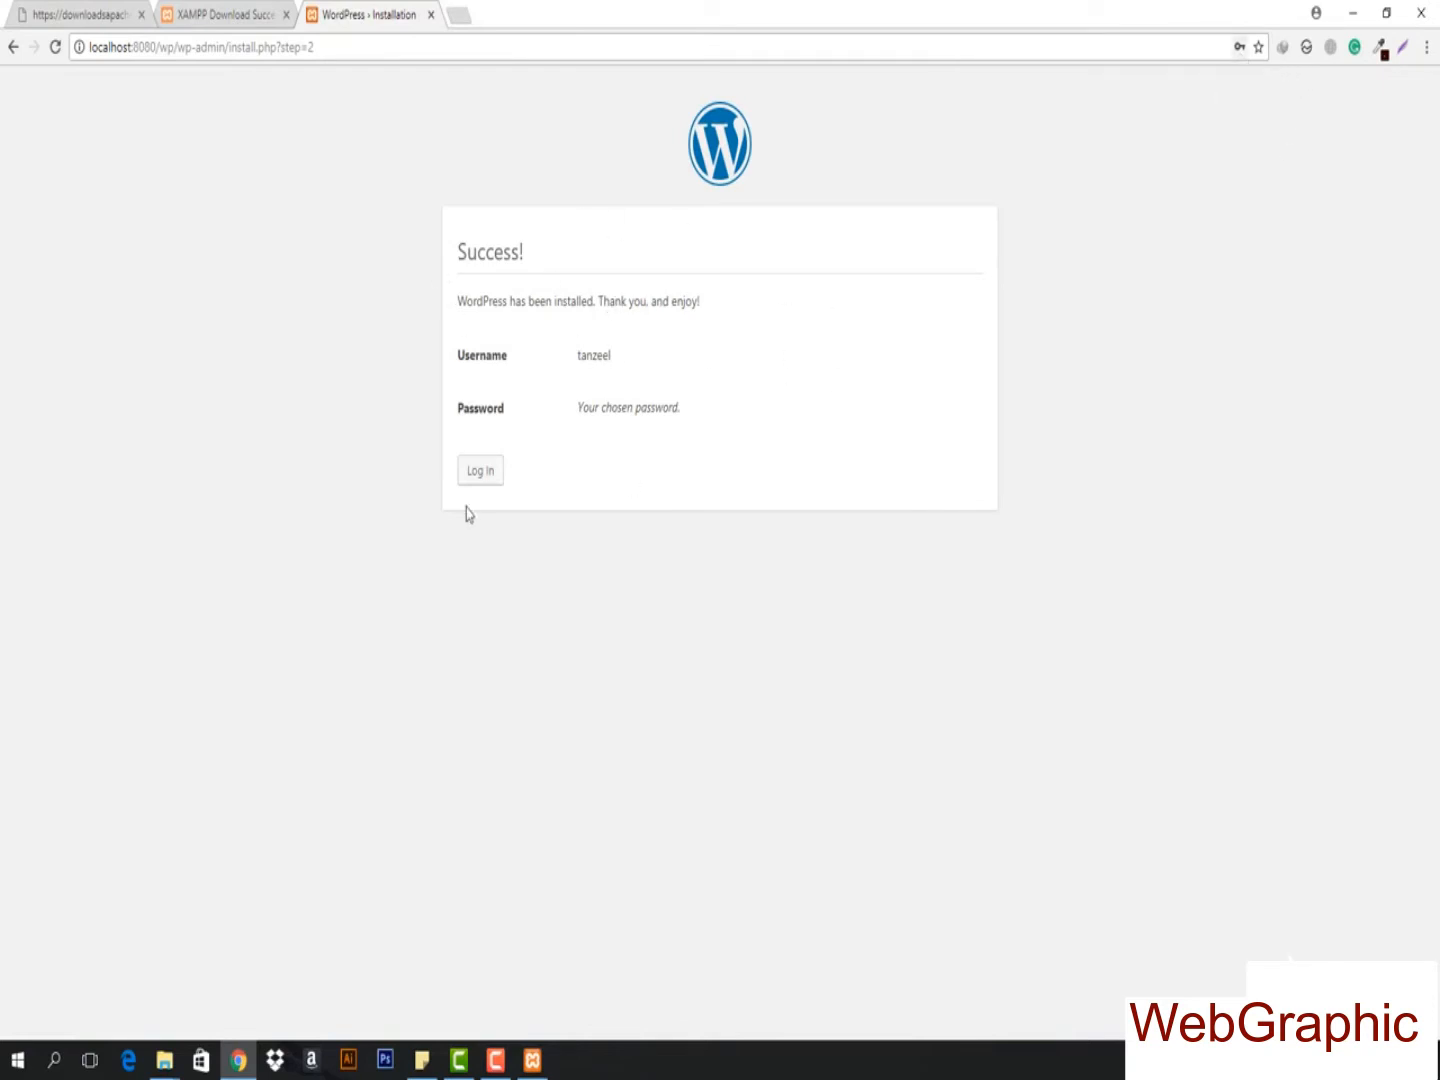
# - Log in to the WordPress dashboard with the administrator username and password, and dismiss the browser's password-saving prompt
pyautogui.click(494, 463)
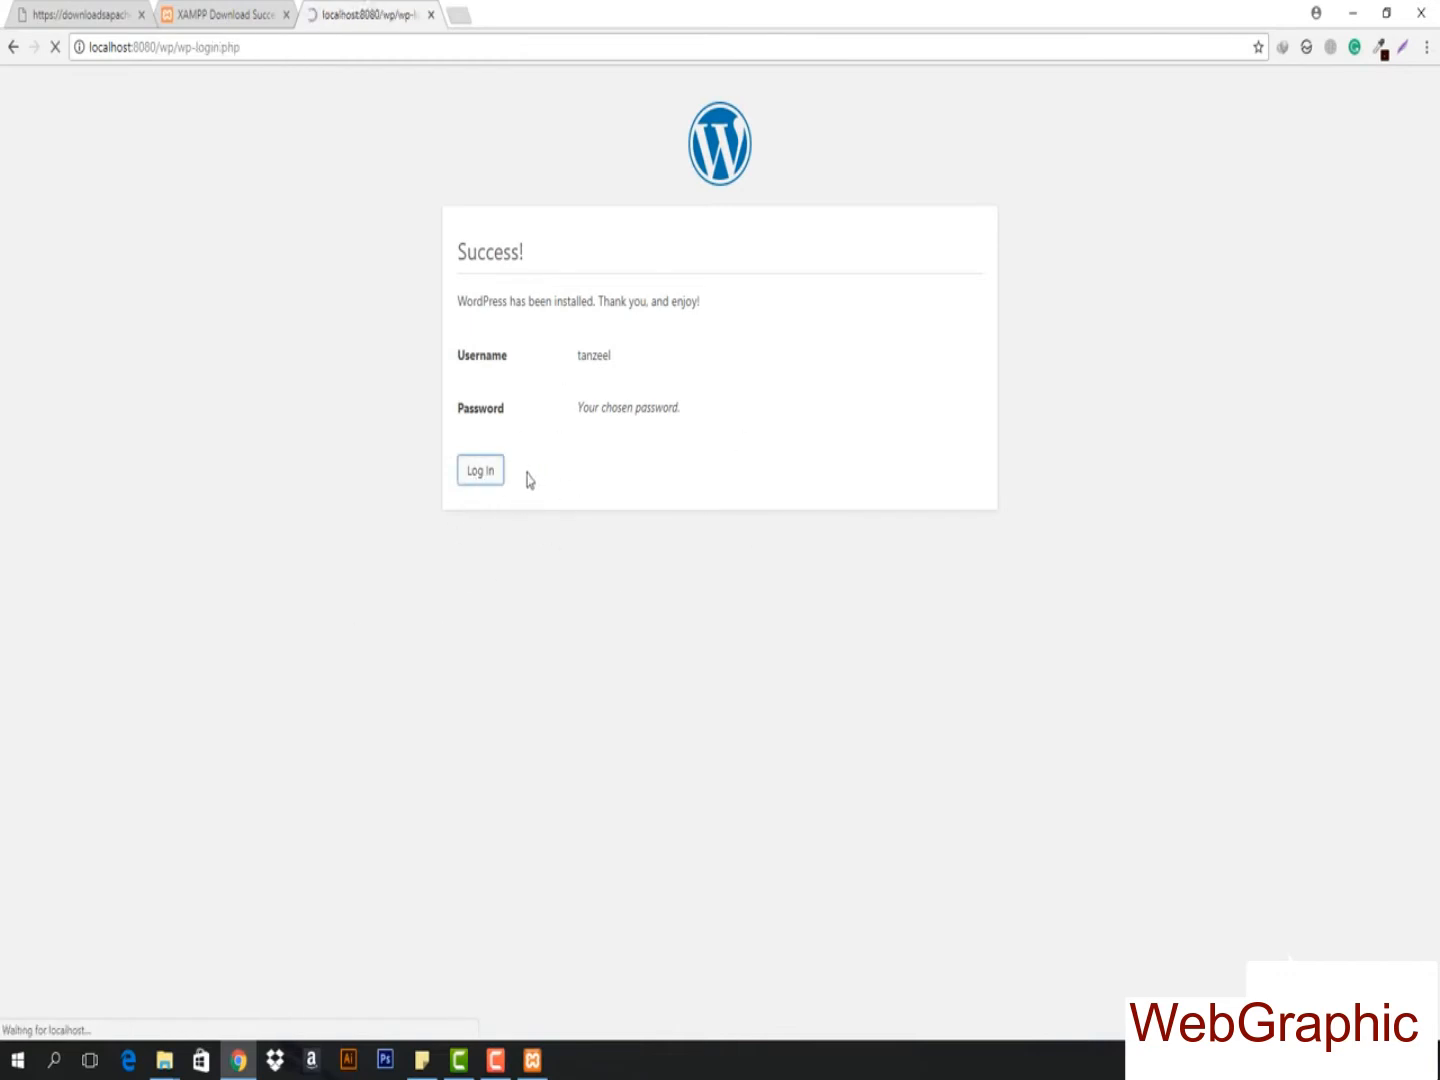
pyautogui.write('t')
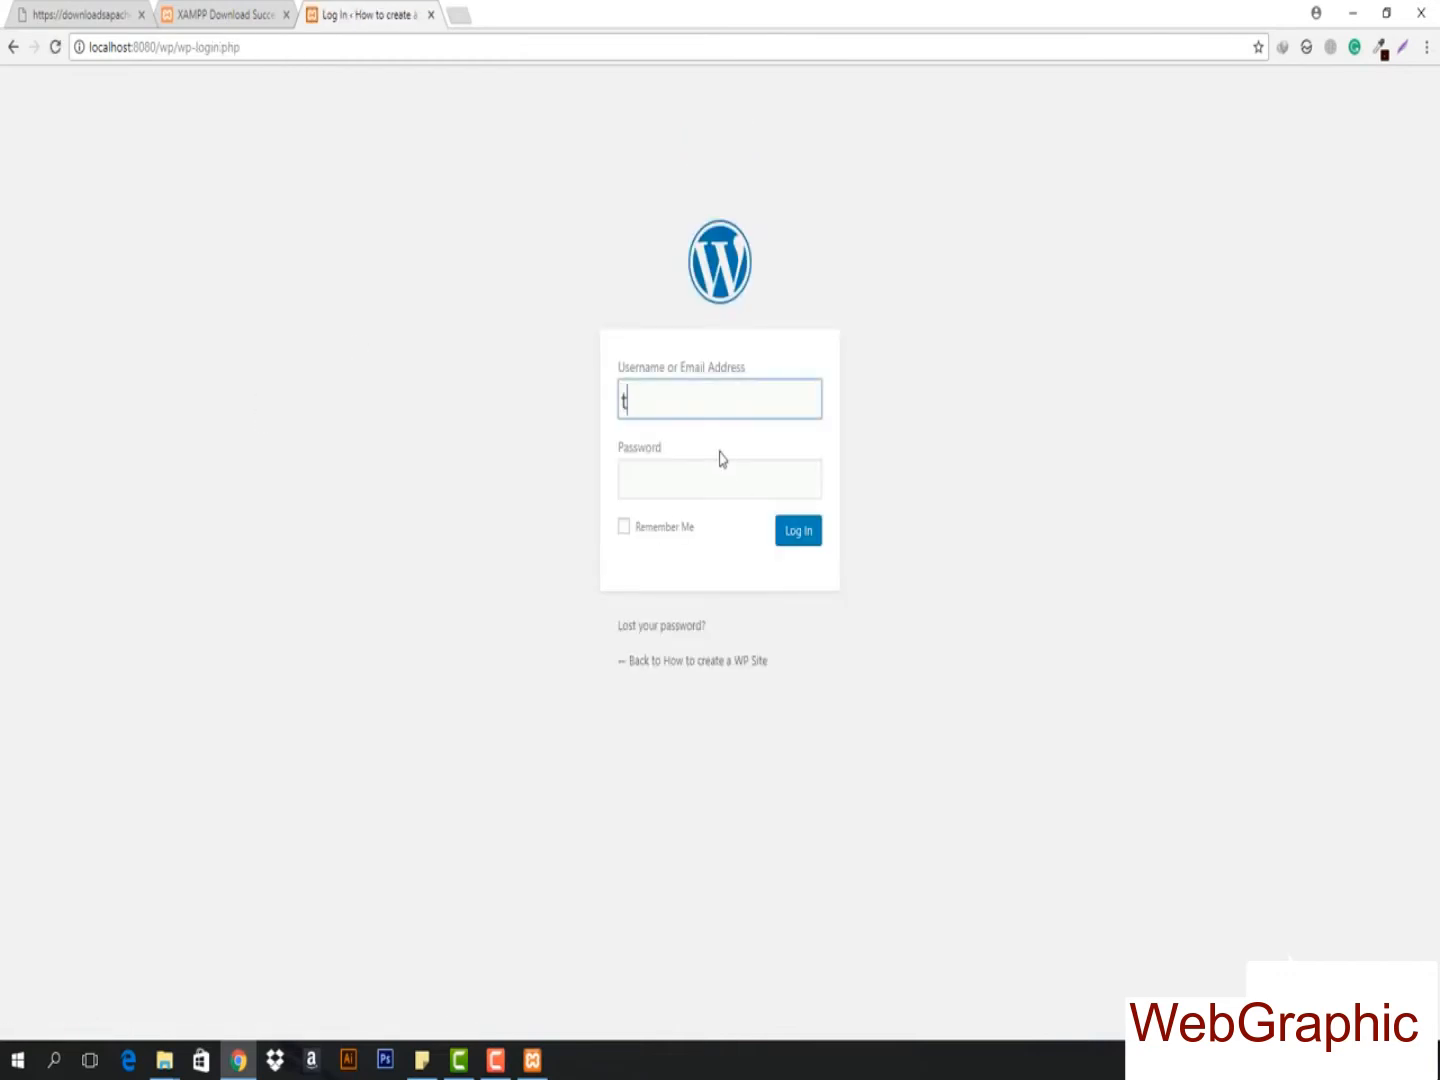
pyautogui.write('anzeel')
pyautogui.press('Tab')
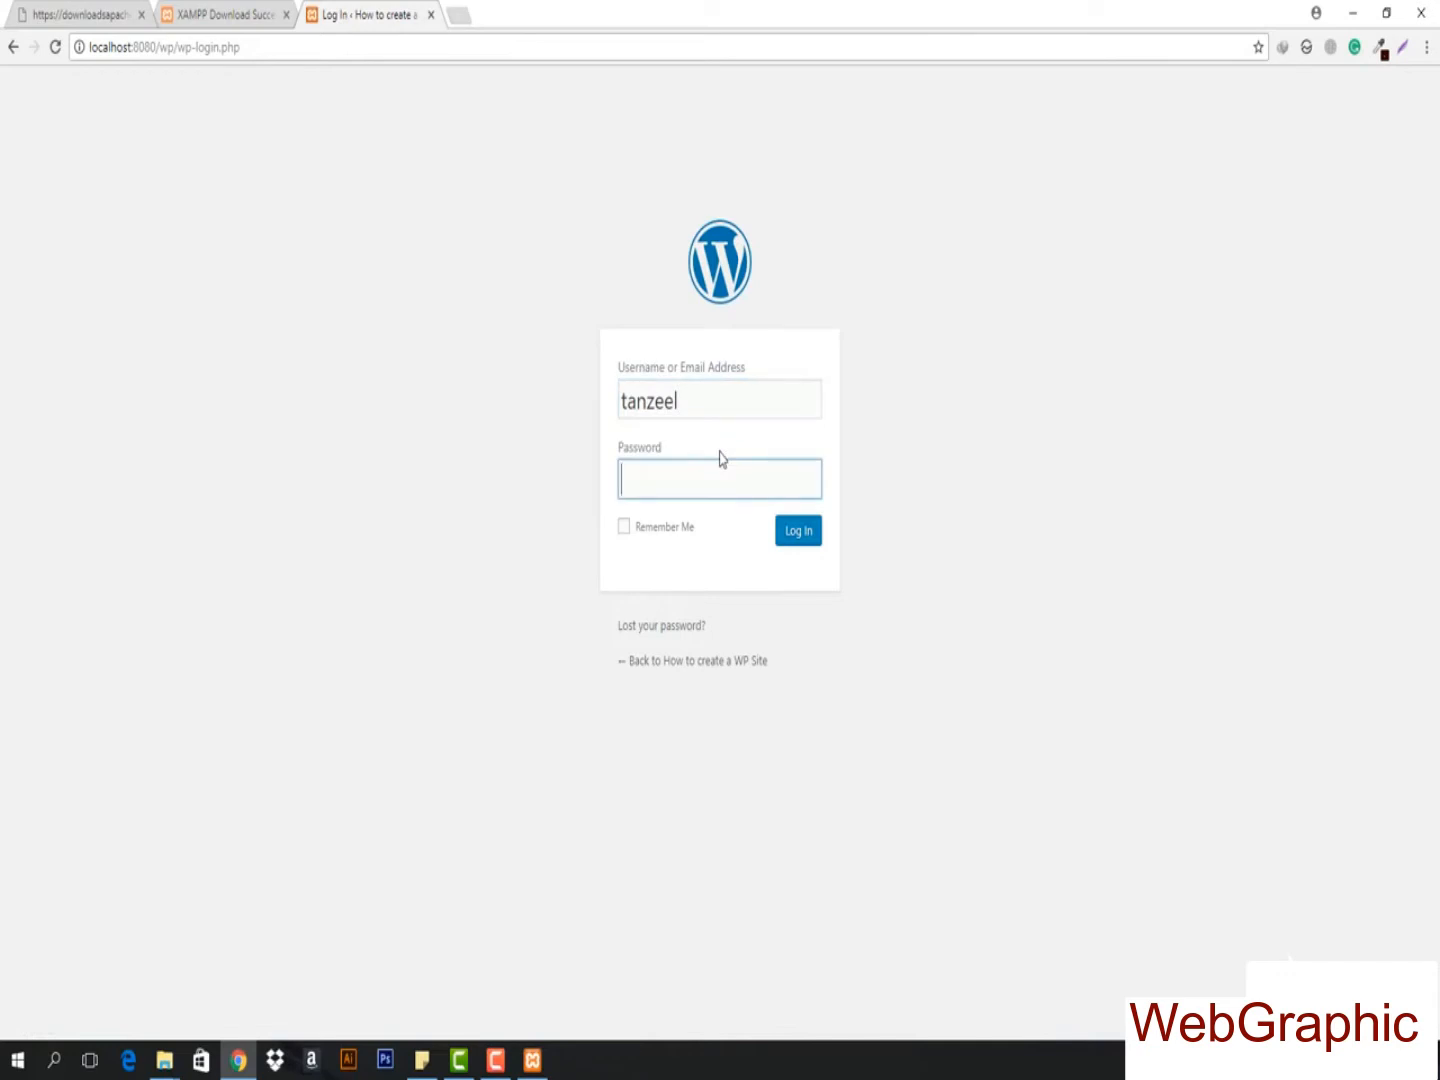
pyautogui.hotkey('ctrl', 'v')
pyautogui.click(797, 533)
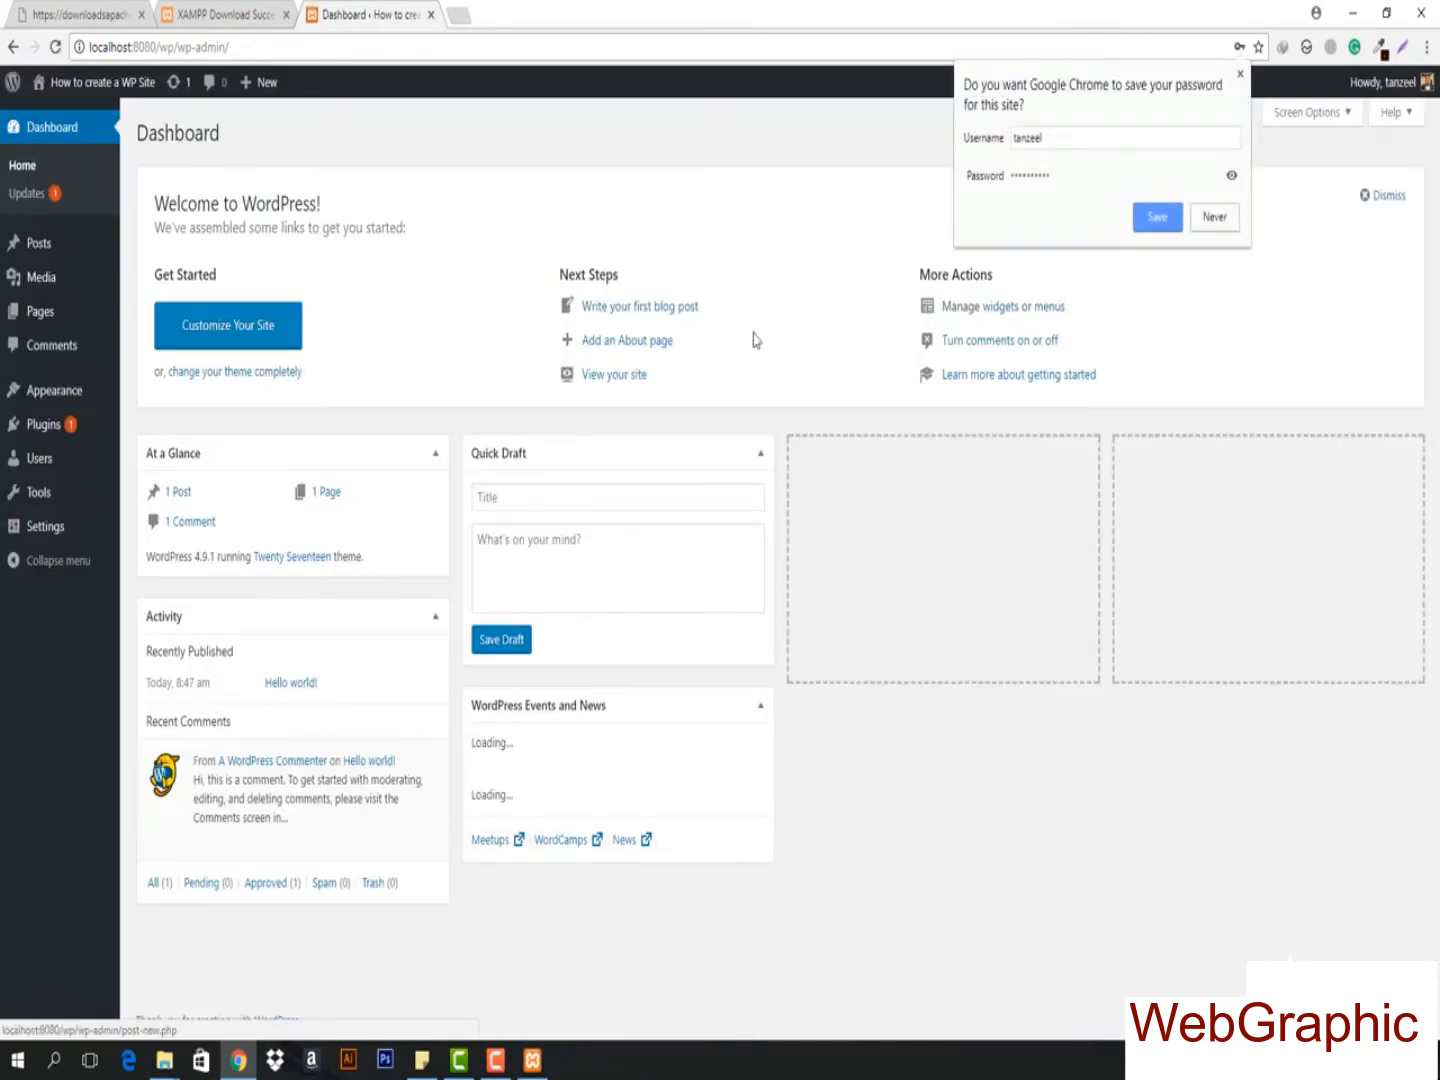
pyautogui.click(1240, 74)
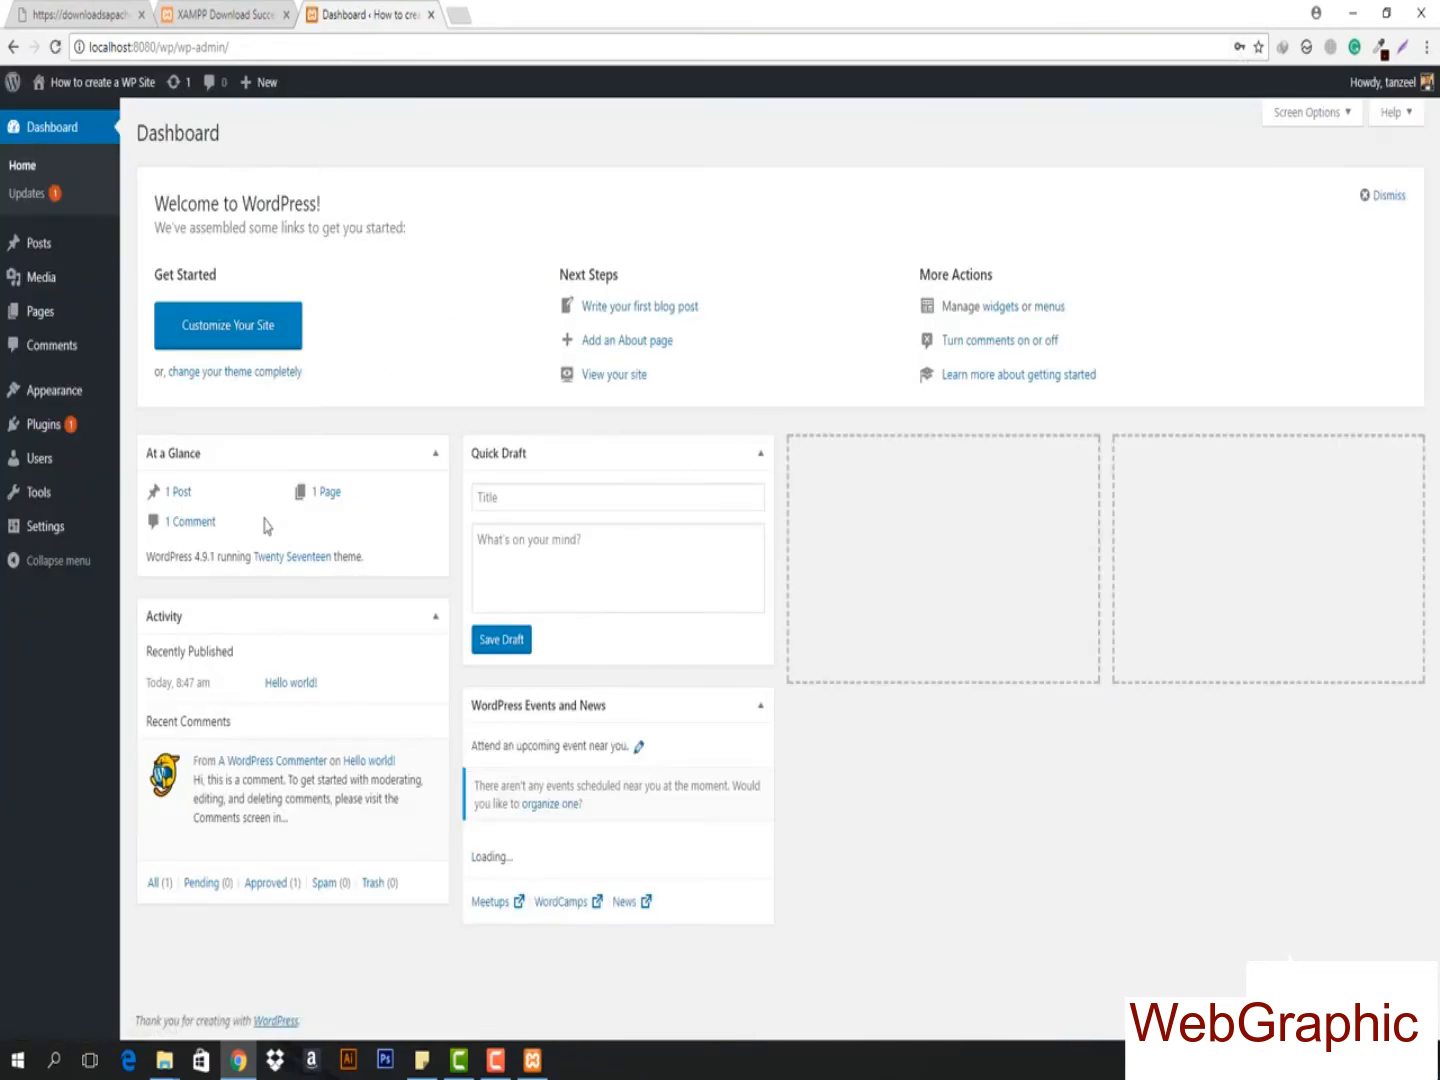
# - Open the site's front end in a new tab and look through its home page
pyautogui.moveTo(84, 88)
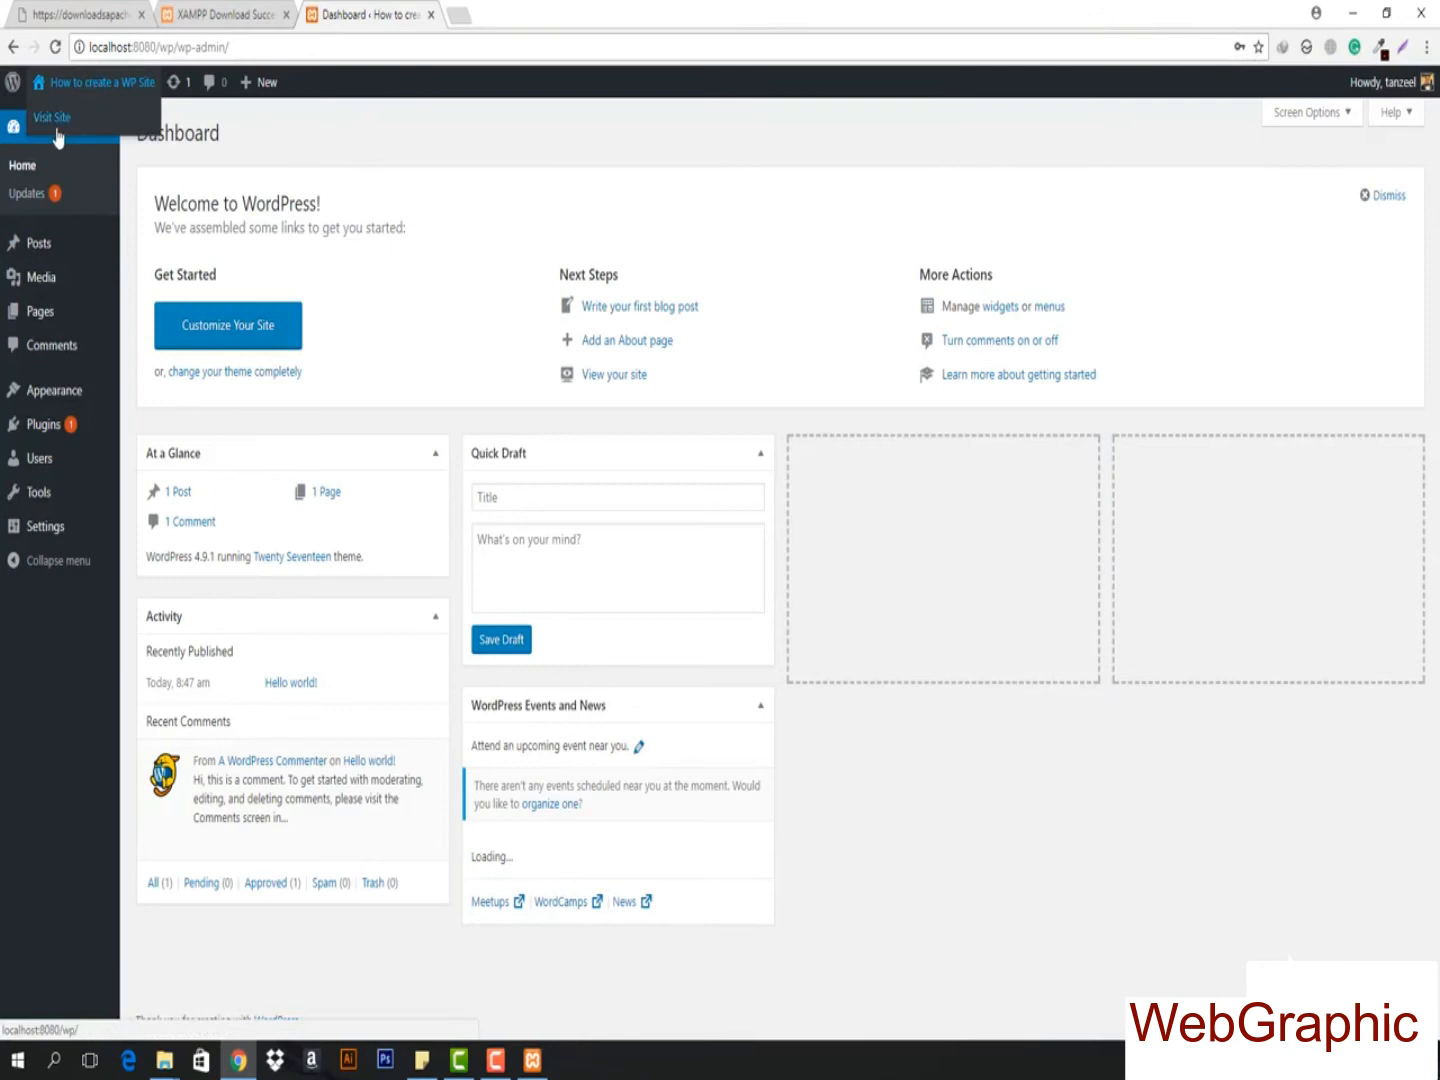
pyautogui.rightClick(55, 122)
pyautogui.click(90, 130)
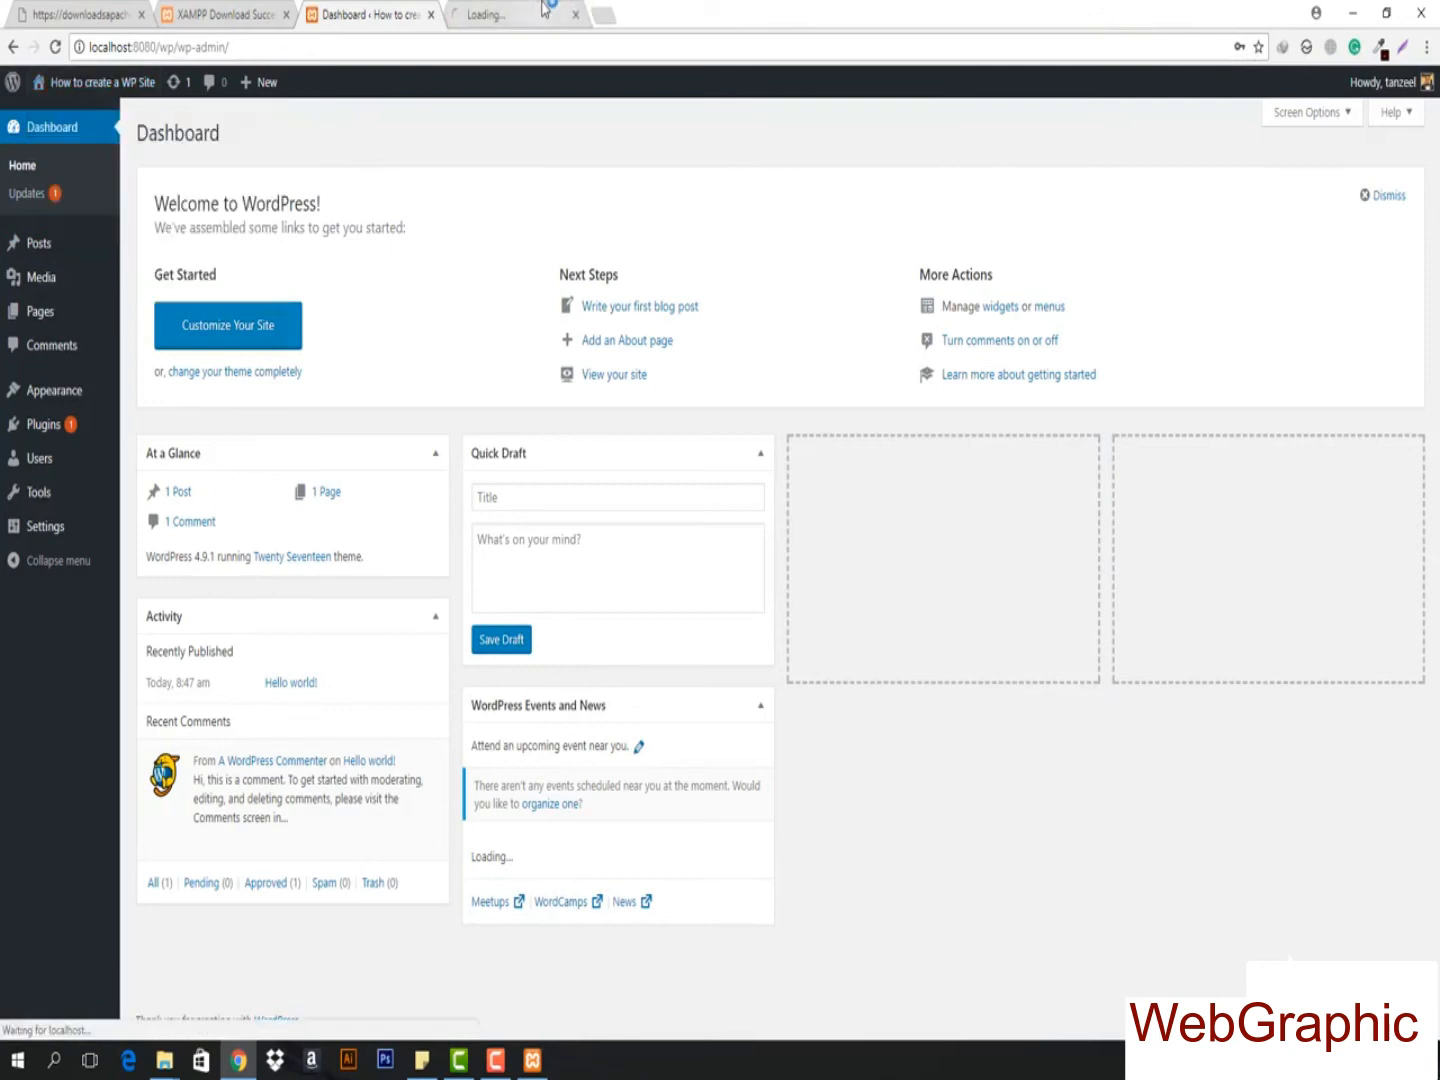
pyautogui.click(485, 14)
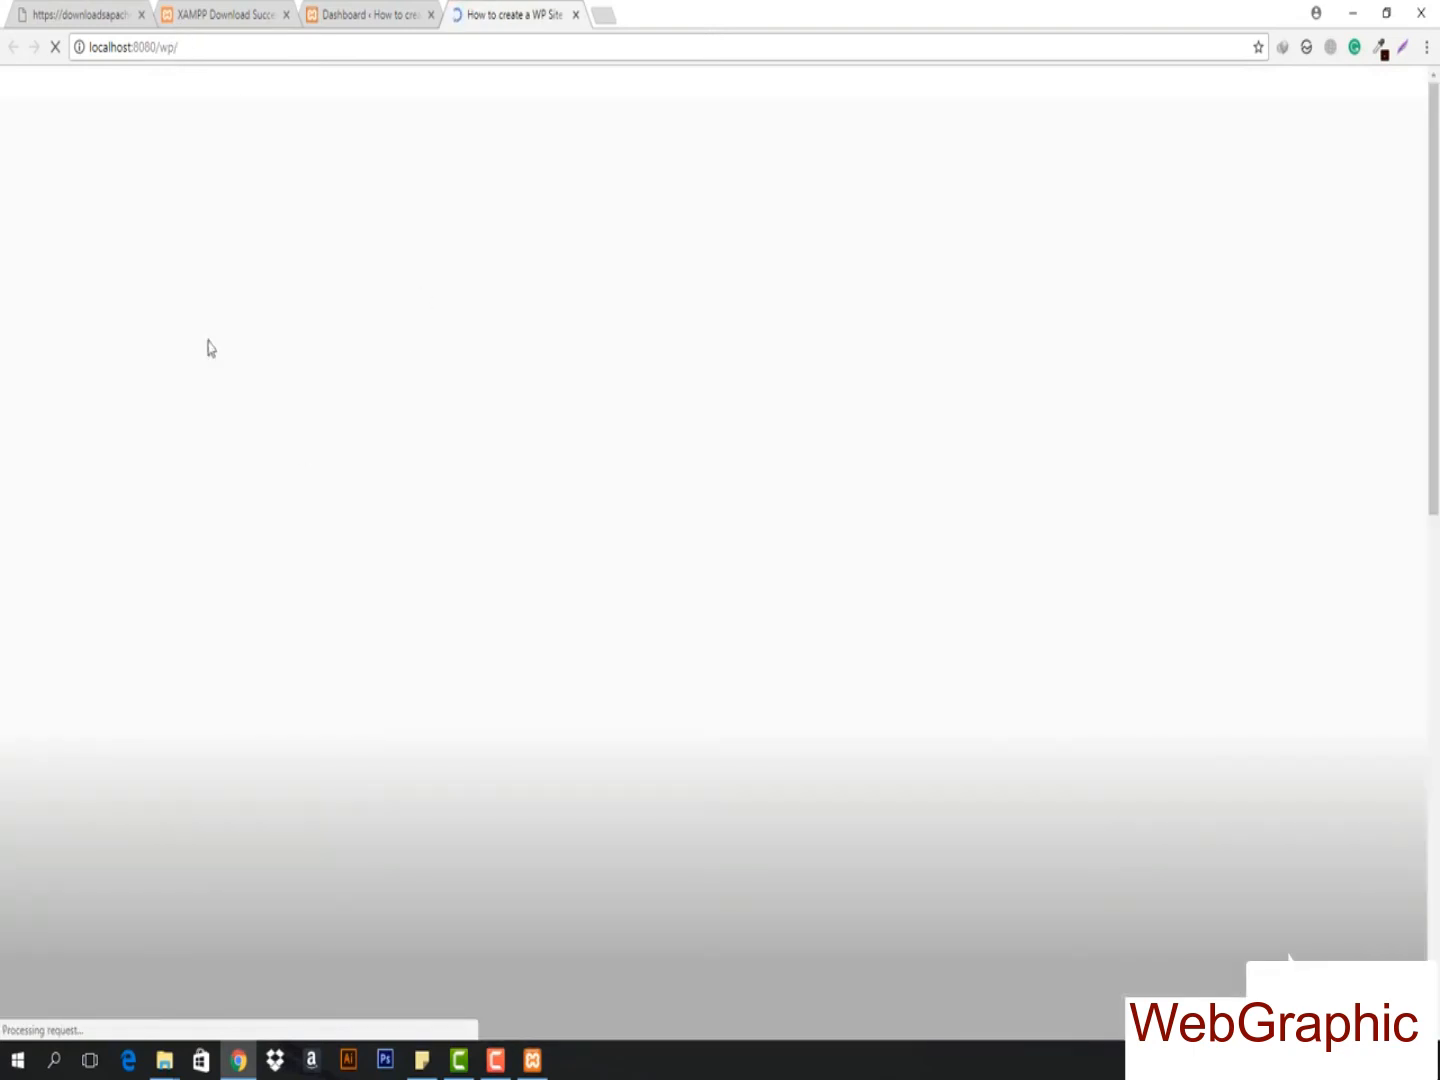
pyautogui.scroll(-8, 607, 601)
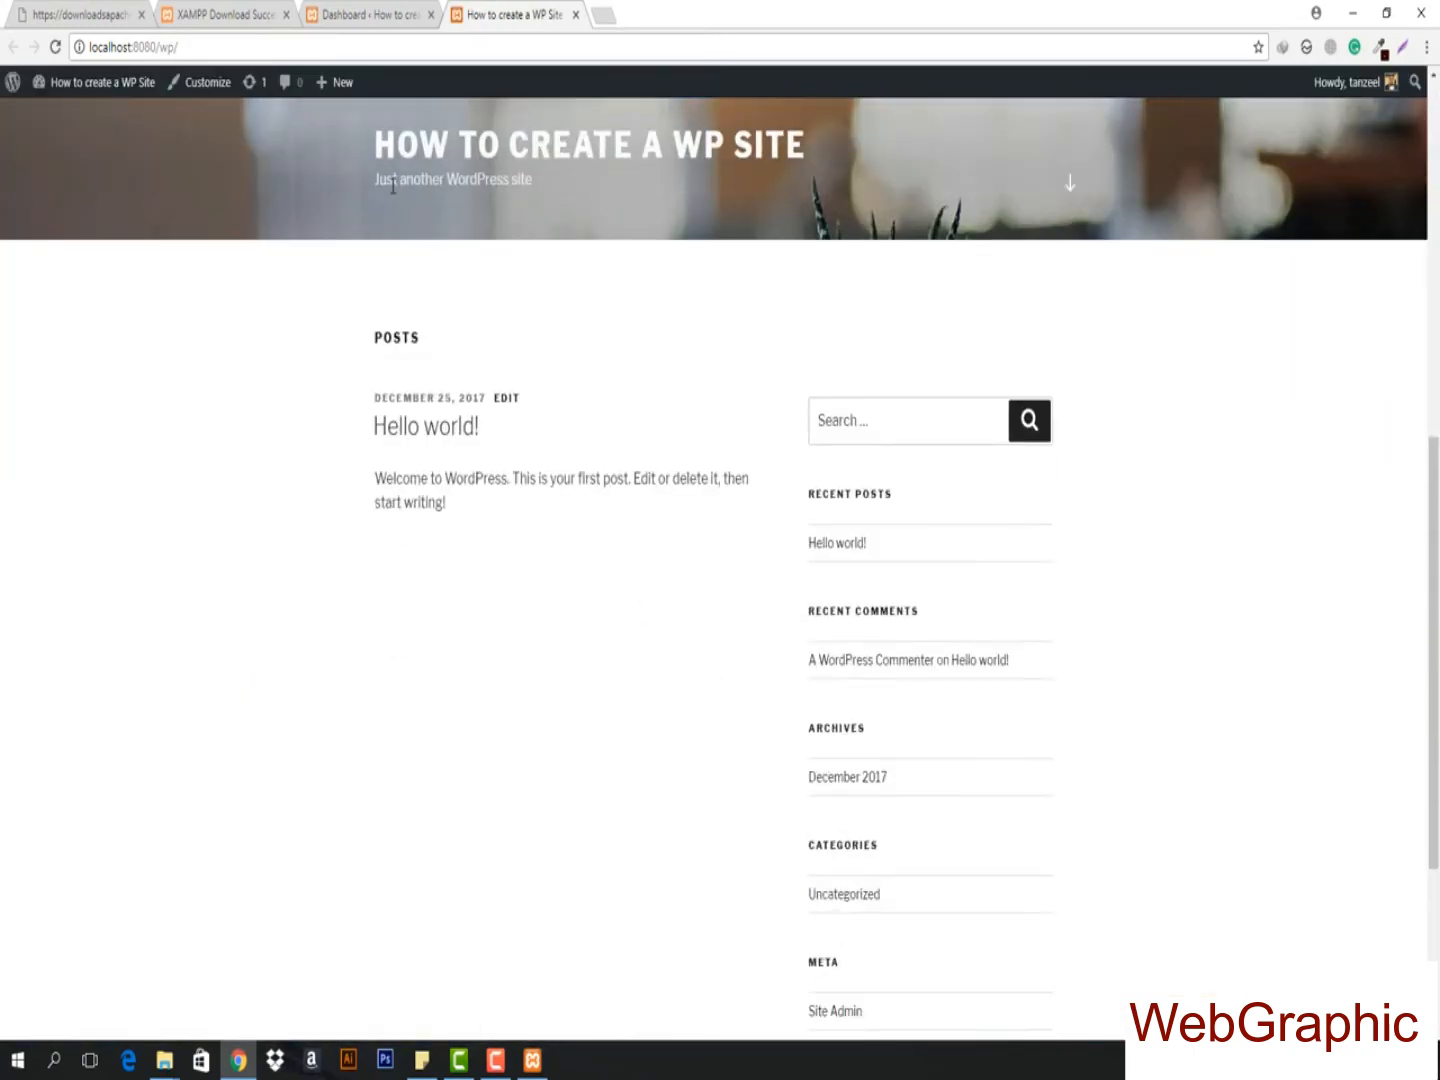
# - Examine the home page's tagline, first post, sidebar widgets and footer
pyautogui.moveTo(380, 186); pyautogui.dragTo(585, 190)
pyautogui.click(585, 190)
pyautogui.moveTo(365, 492); pyautogui.dragTo(623, 516)
pyautogui.click(623, 516)
pyautogui.scroll(-4, 492, 656)
pyautogui.scroll(6, 535, 706)
pyautogui.scroll(5, 535, 706)
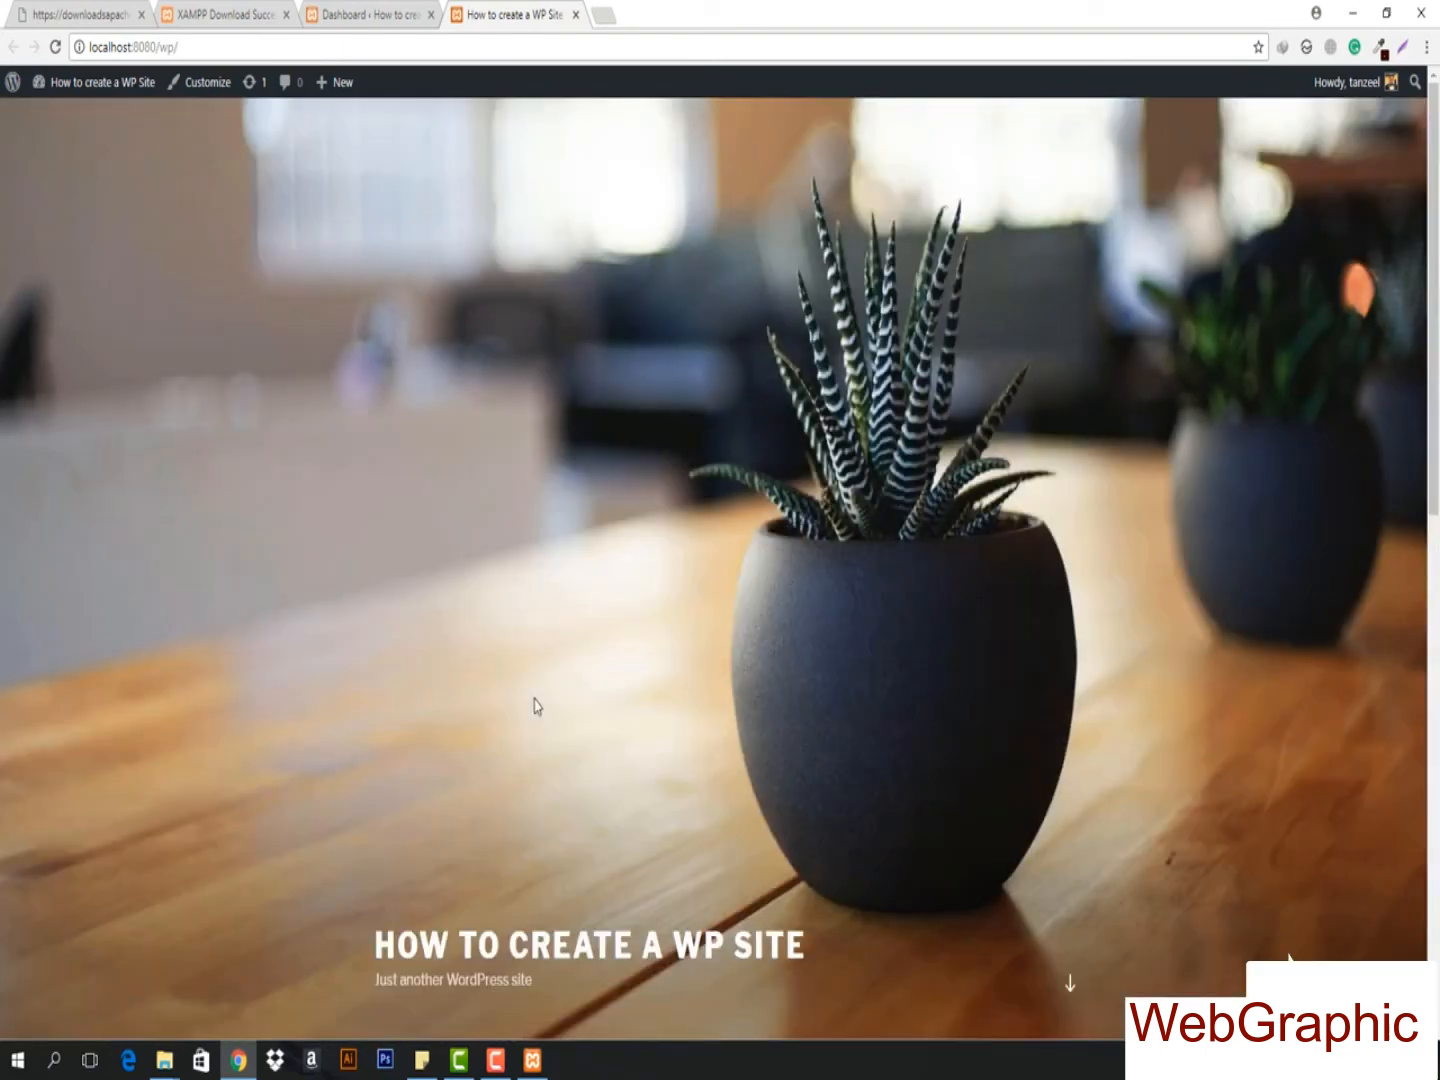
pyautogui.scroll(-5, 355, 456)
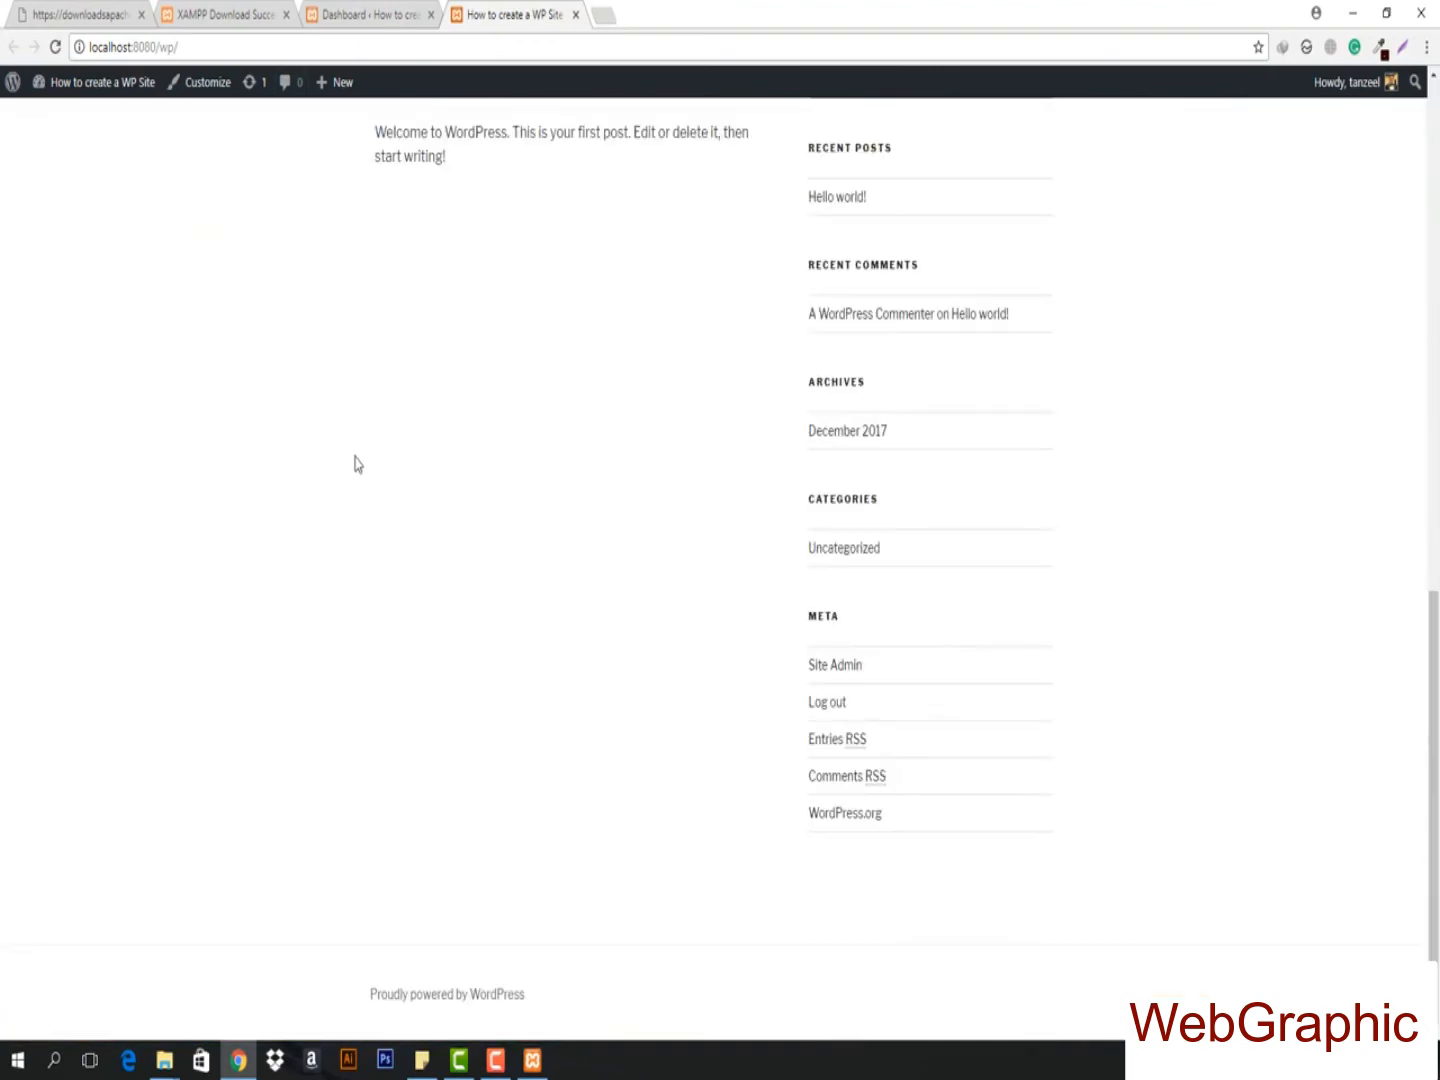
pyautogui.scroll(2, 835, 525)
pyautogui.scroll(6, 835, 526)
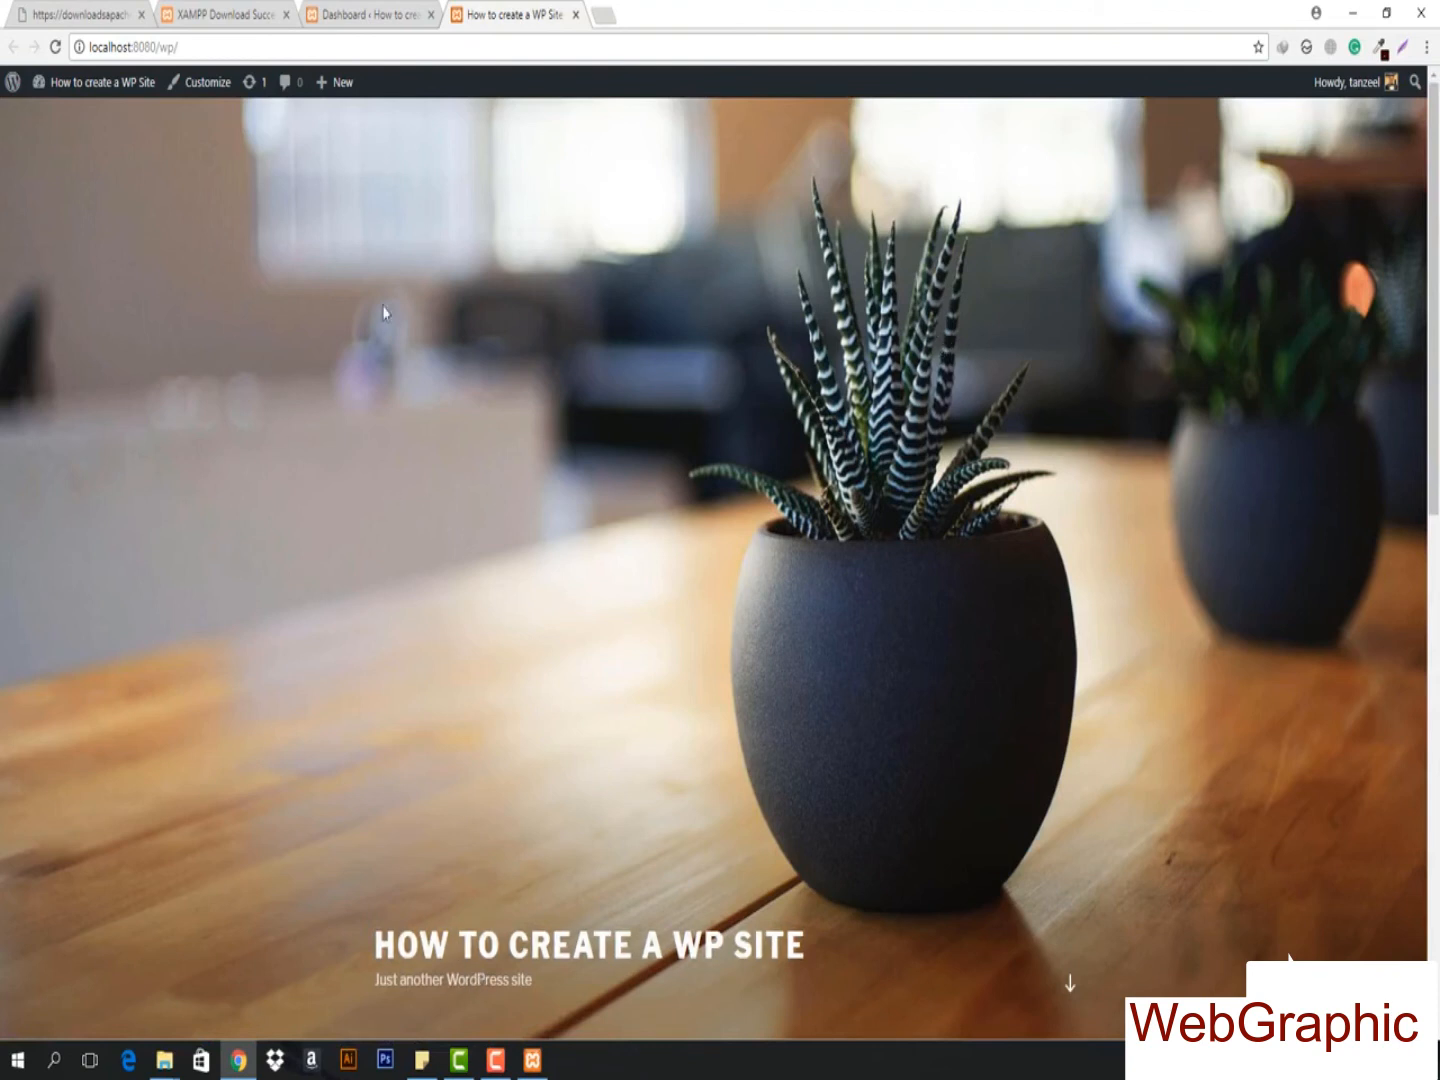
pyautogui.moveTo(80, 86)
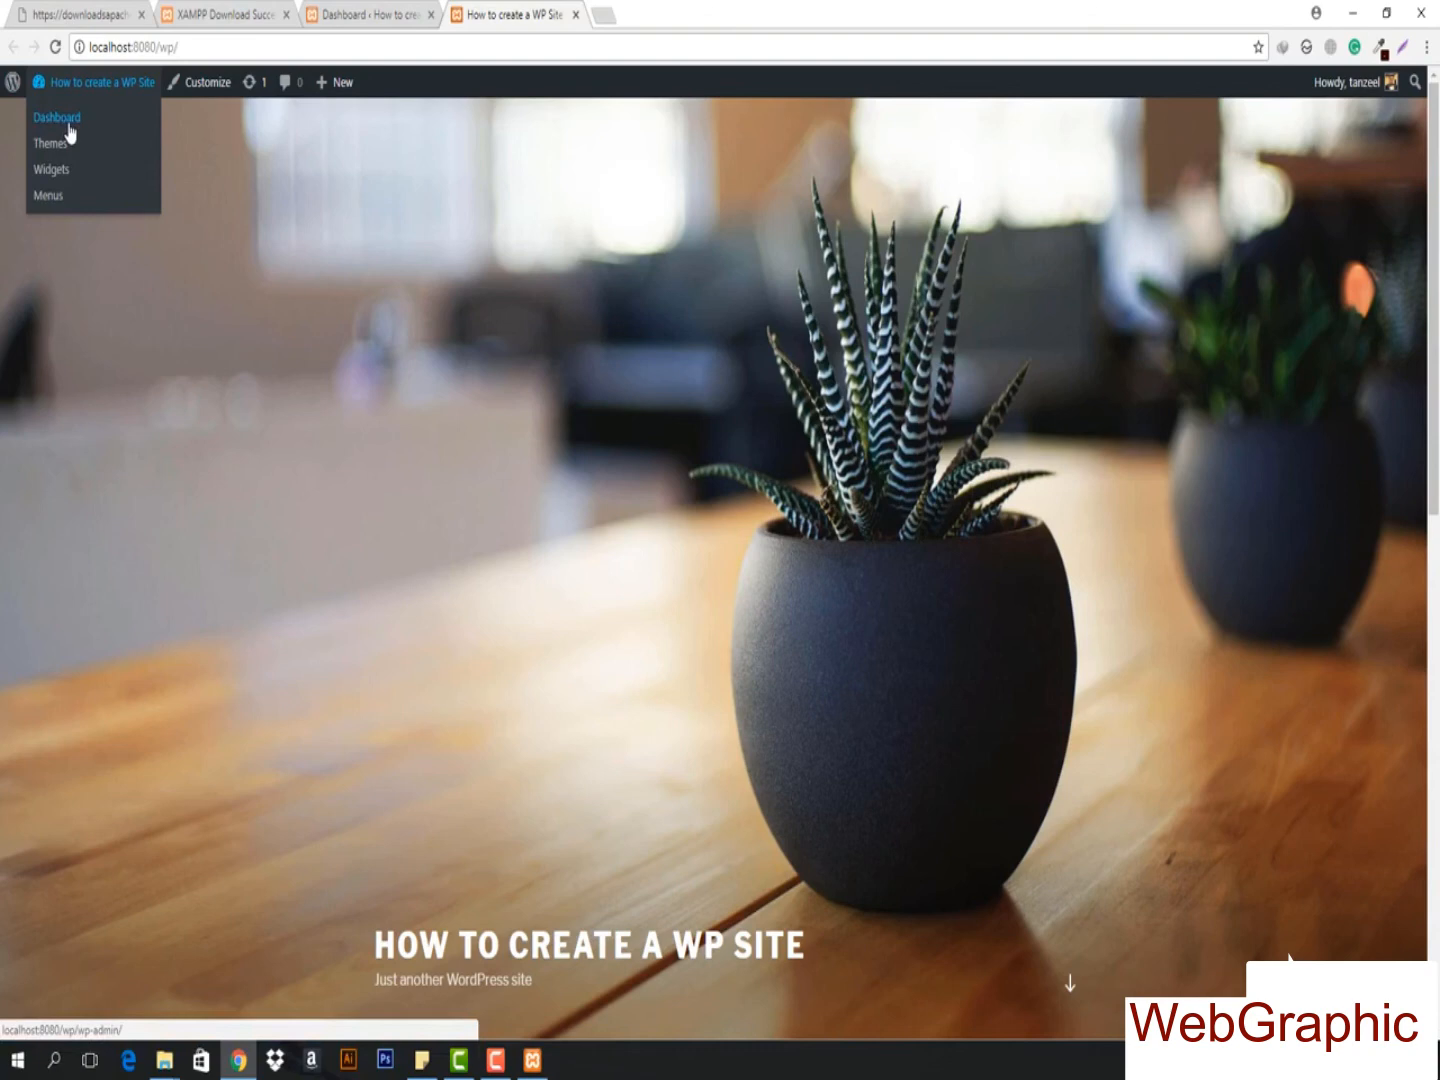
pyautogui.click(602, 20)
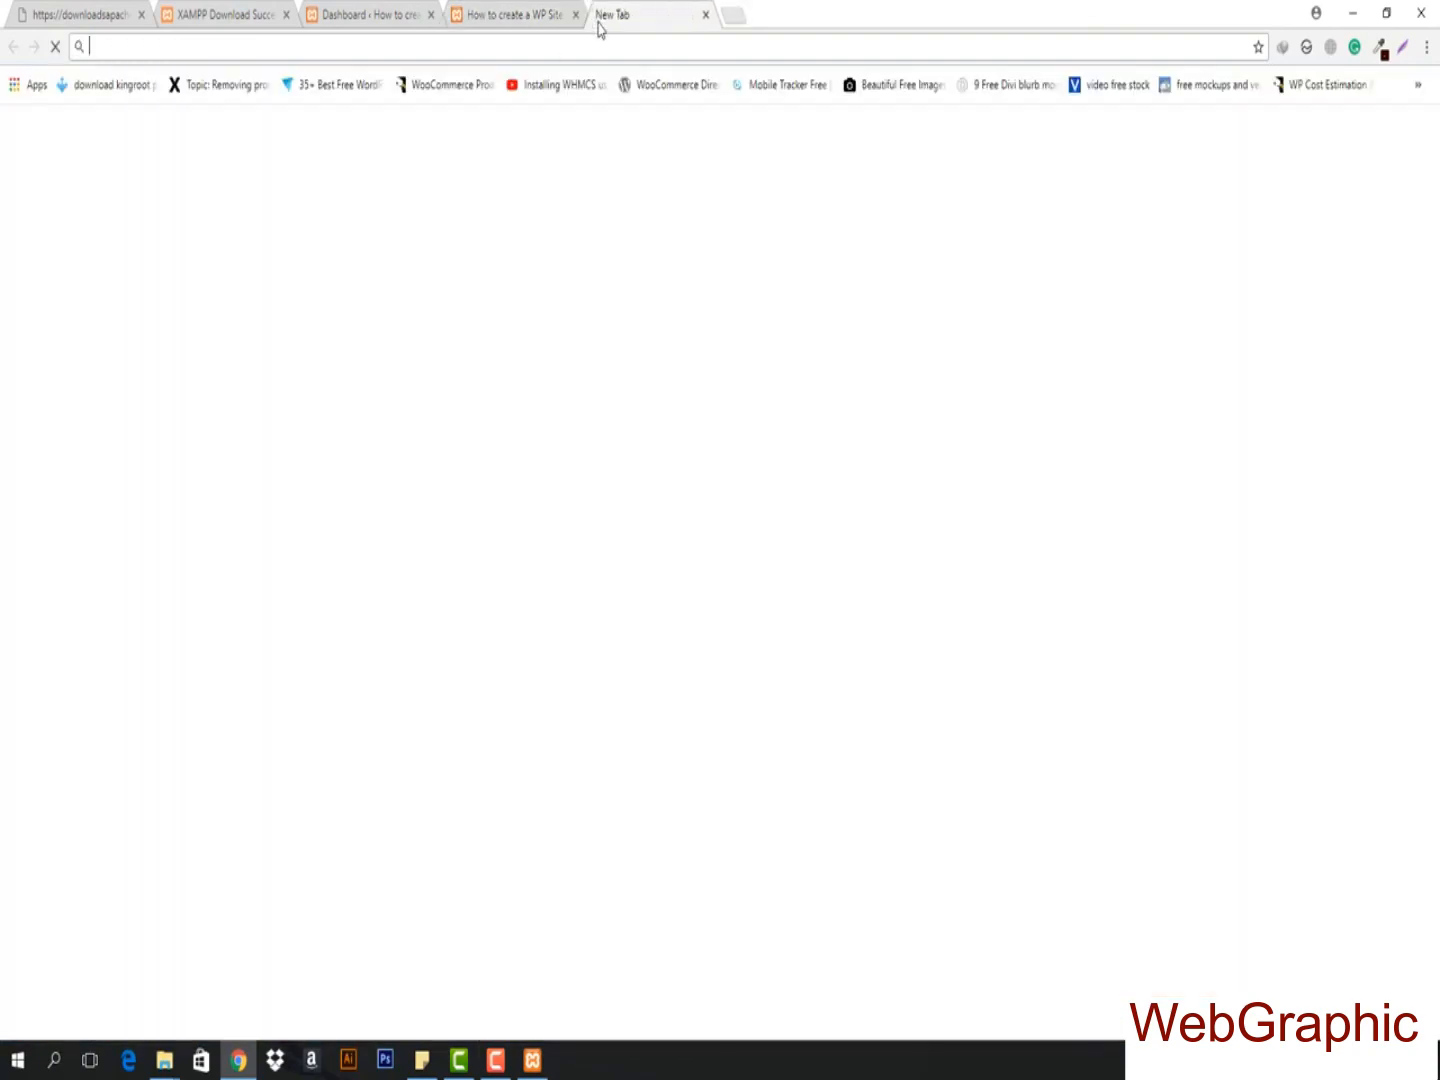
pyautogui.click(510, 12)
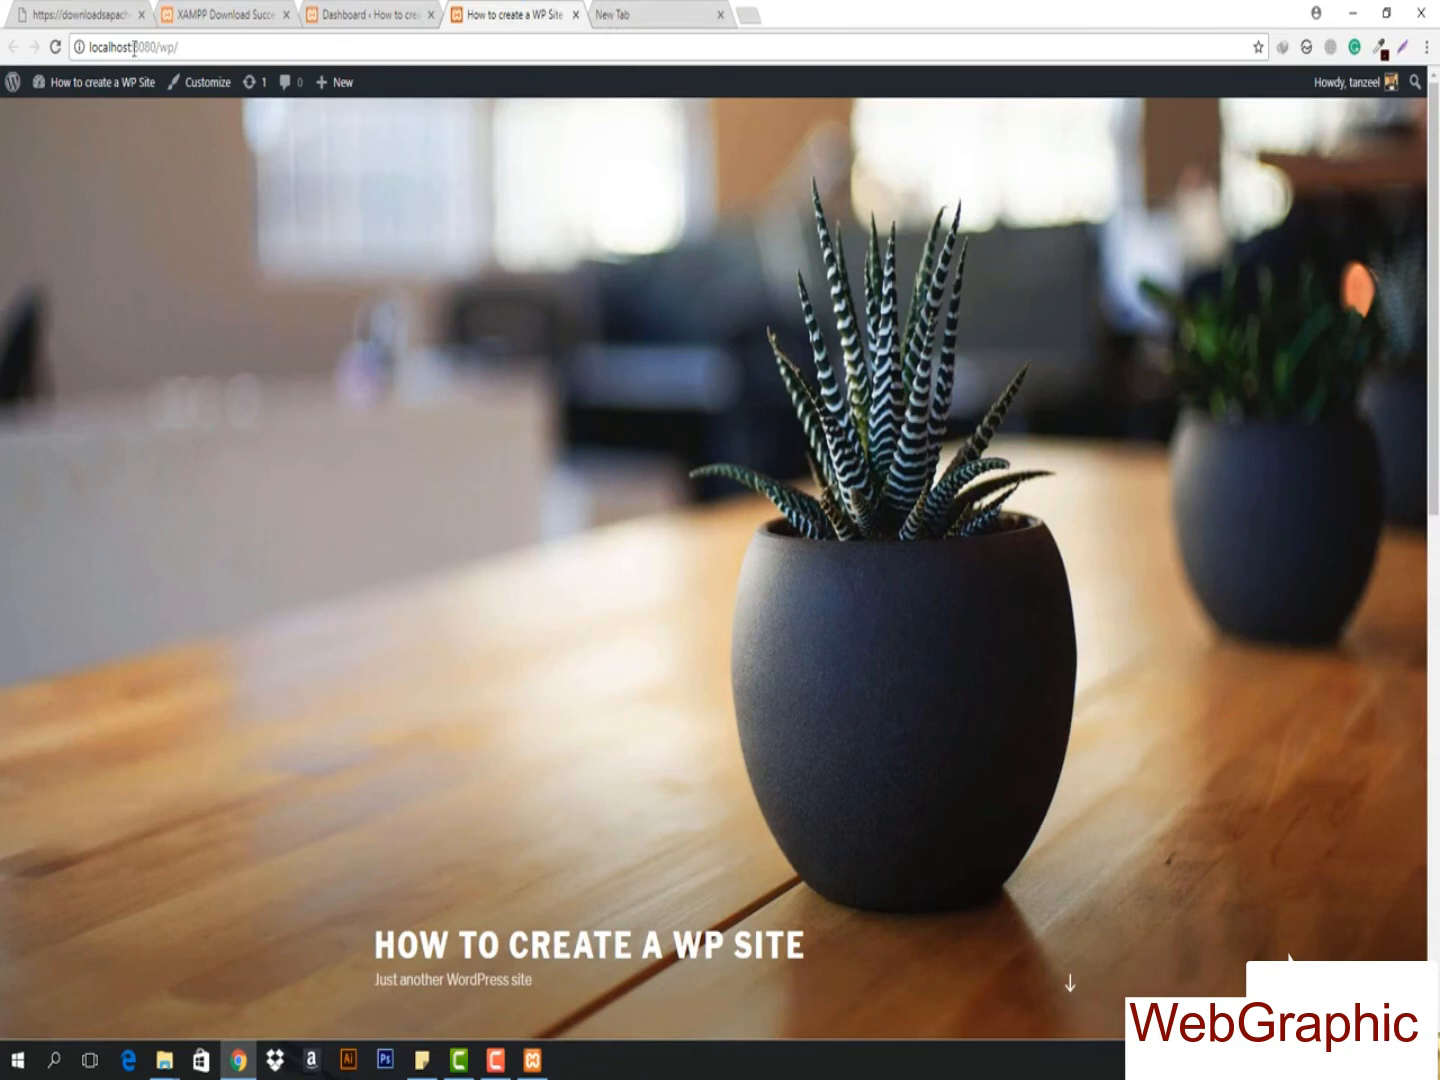
pyautogui.moveTo(100, 87)
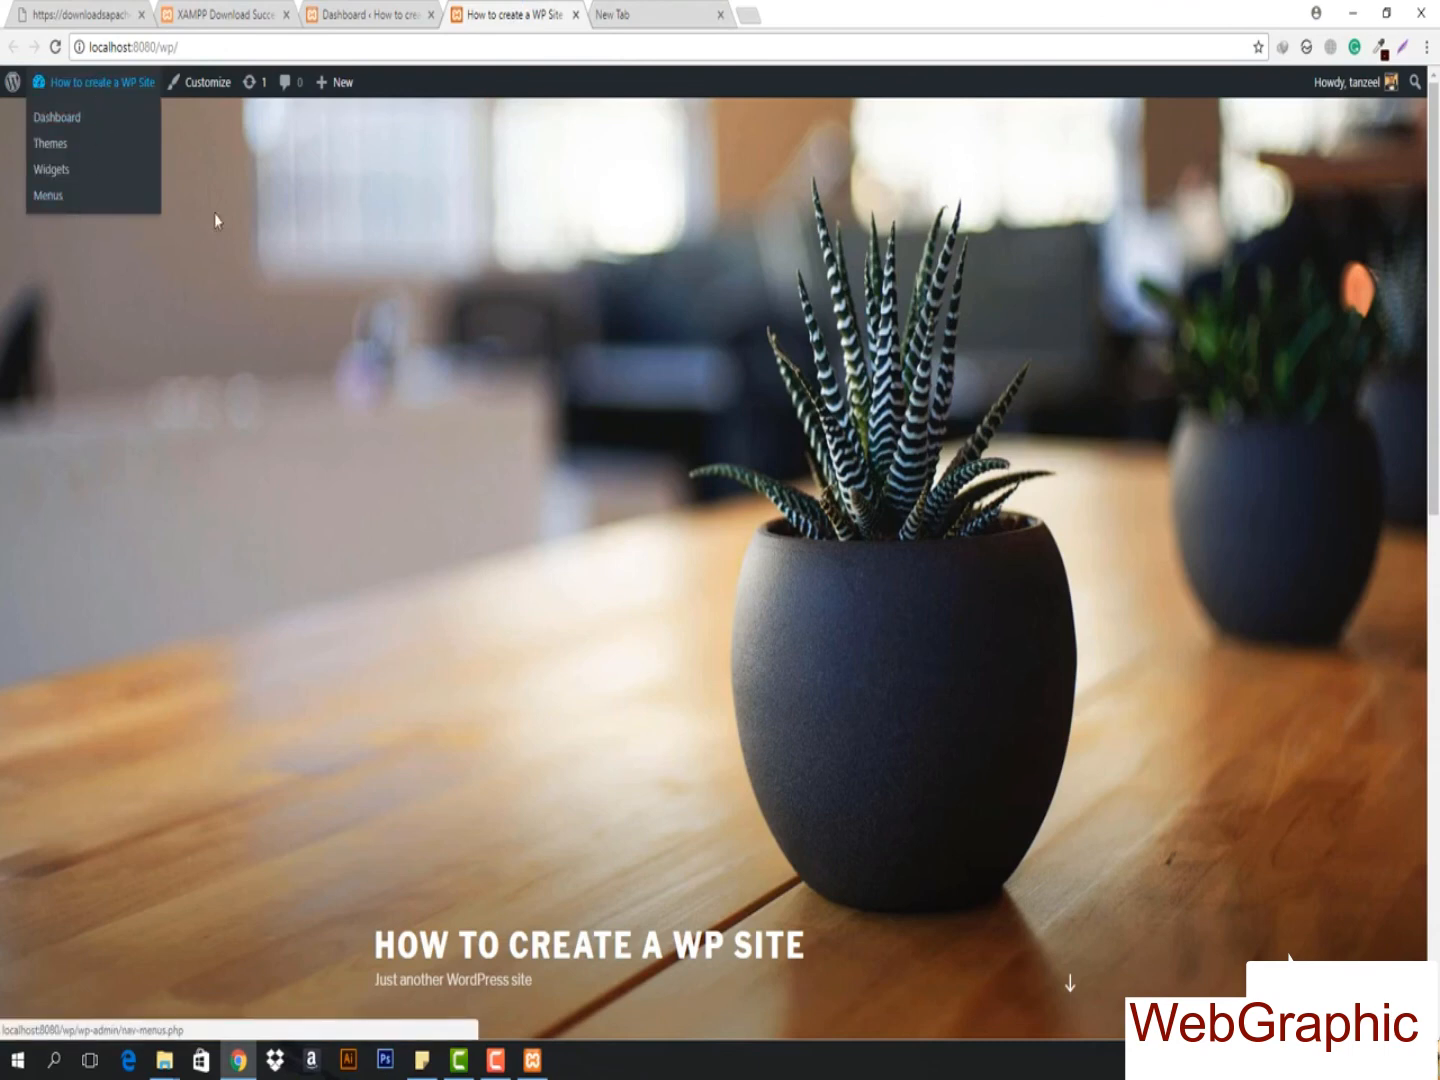
pyautogui.scroll(-10, 771, 530)
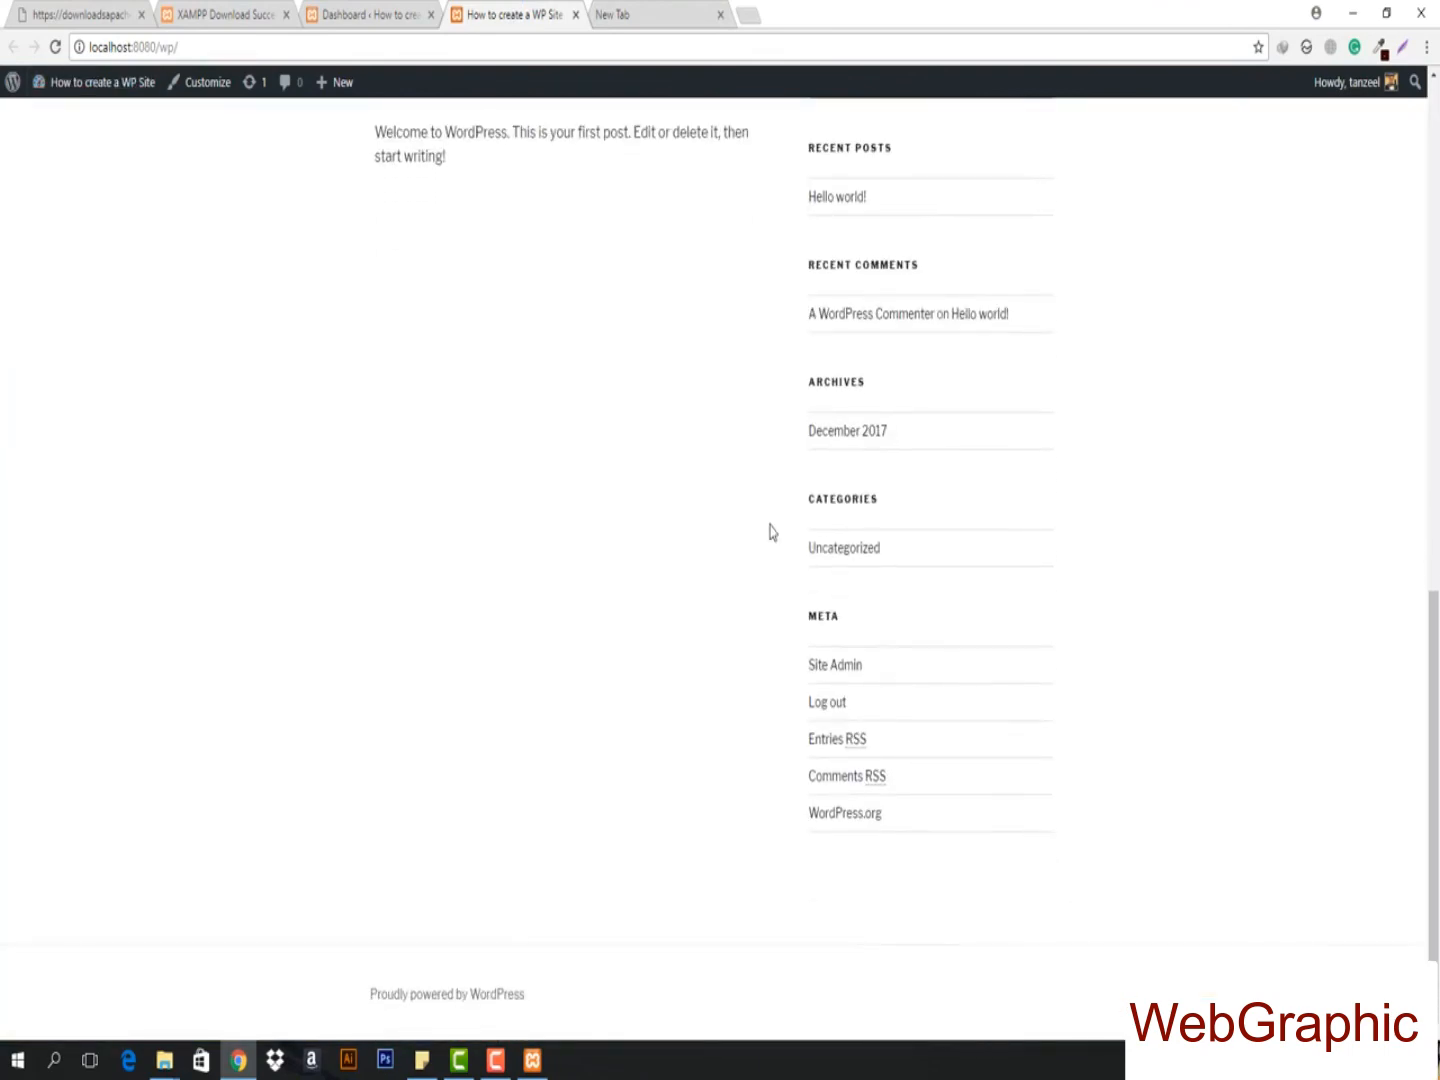
pyautogui.scroll(10, 665, 675)
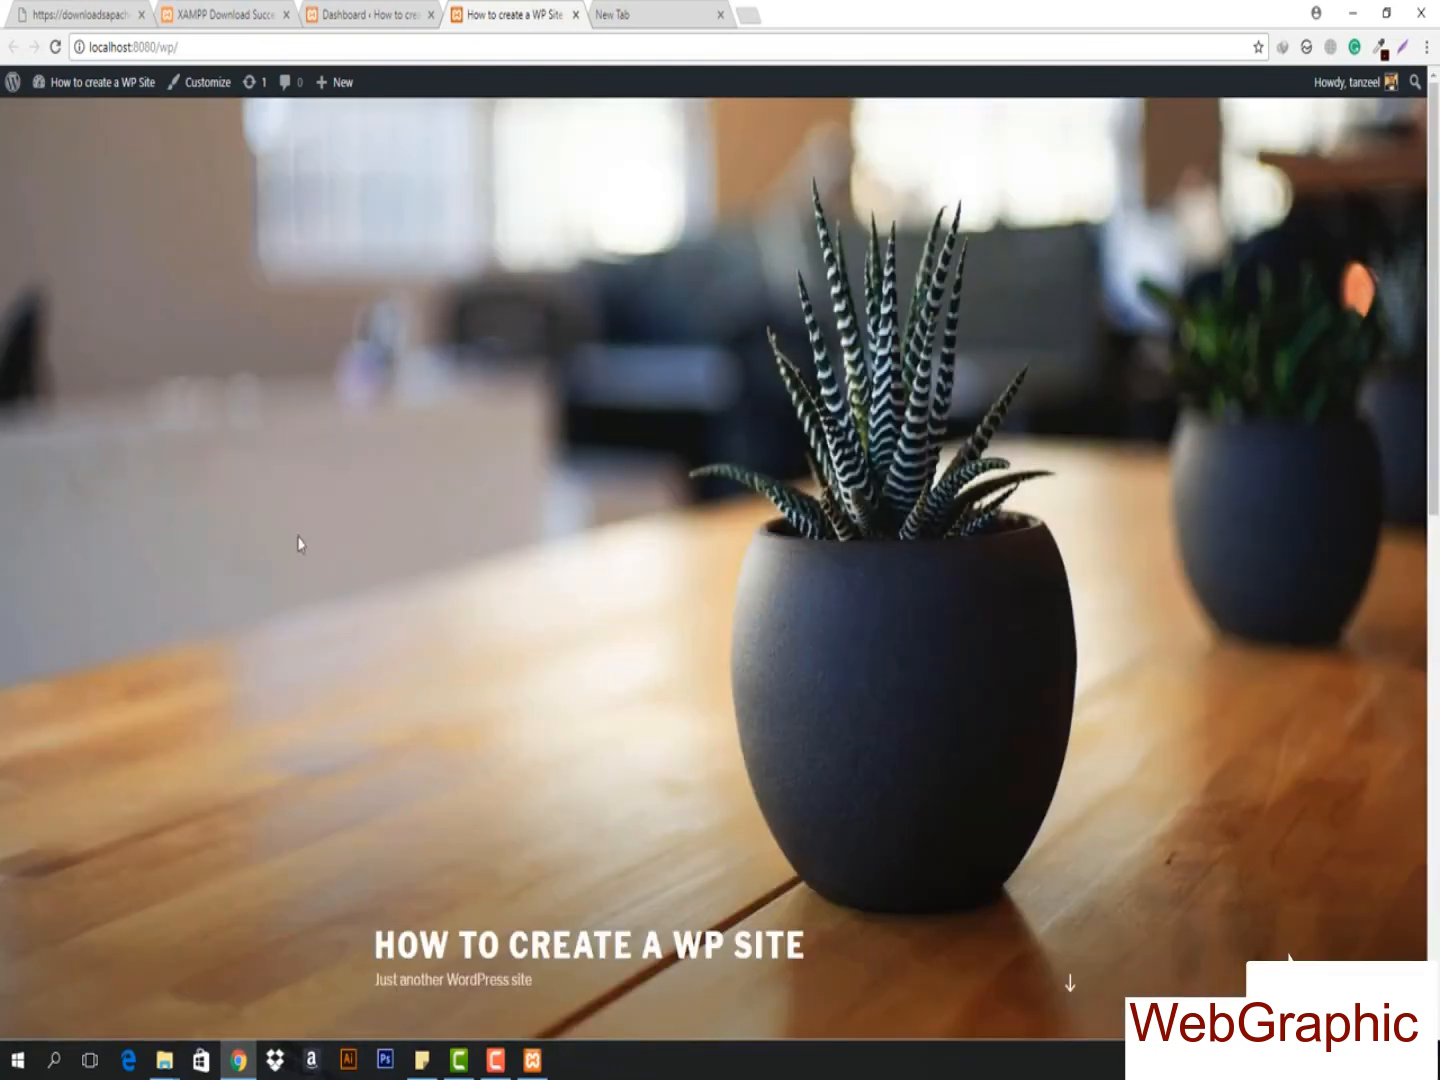
pyautogui.click(635, 12)
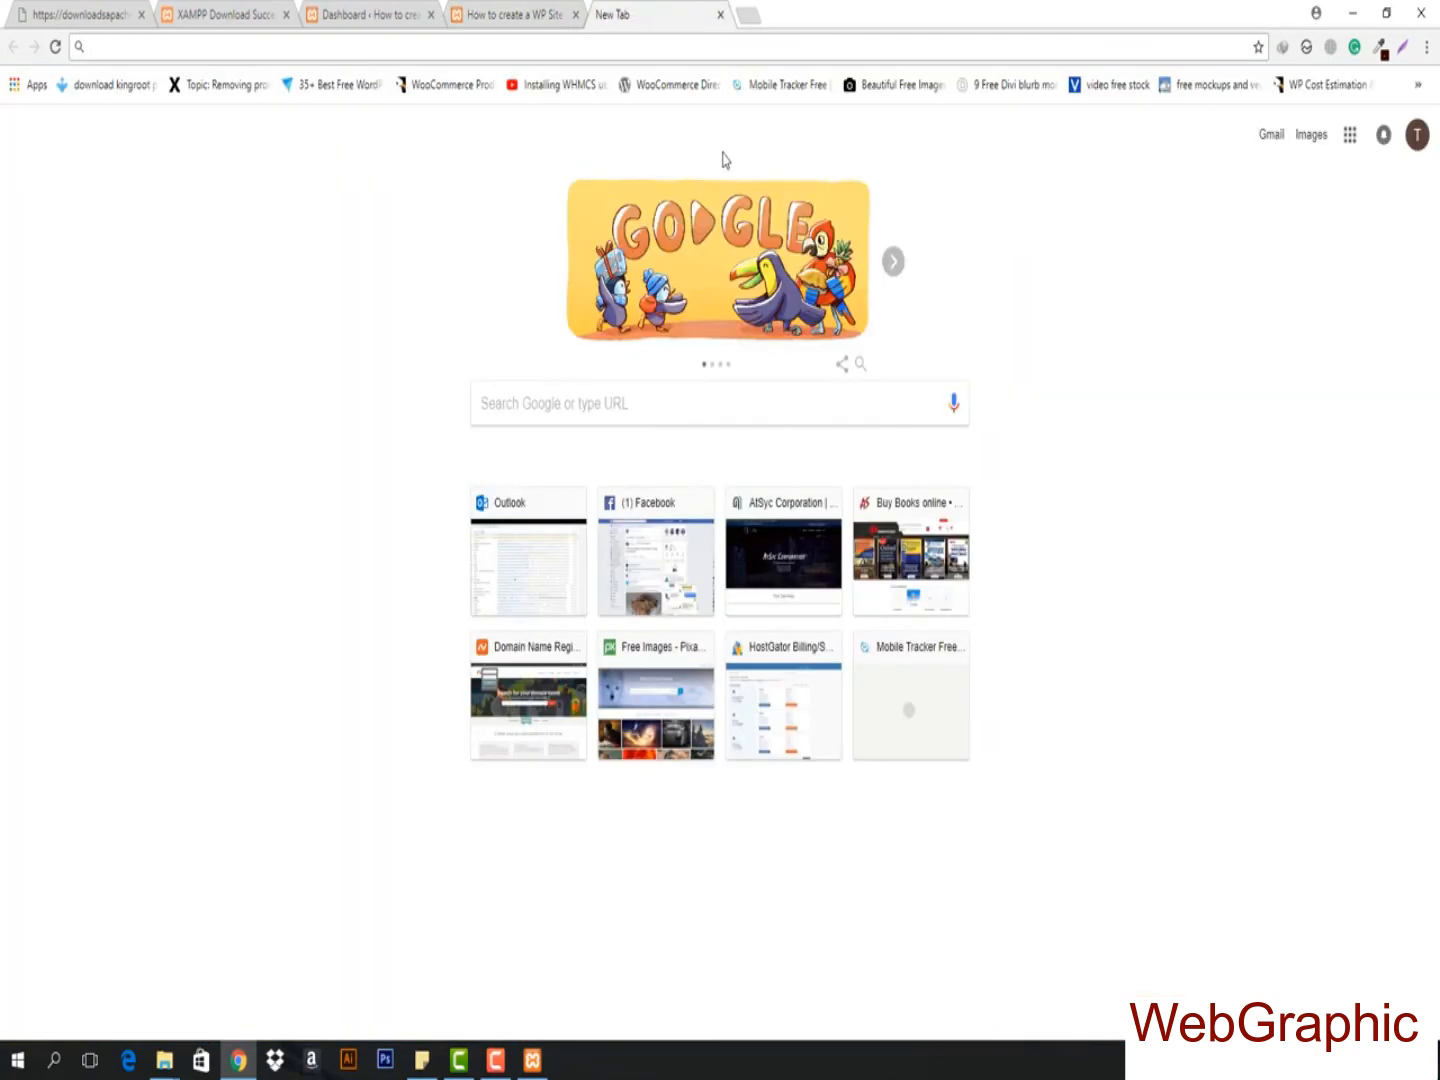
pyautogui.click(720, 13)
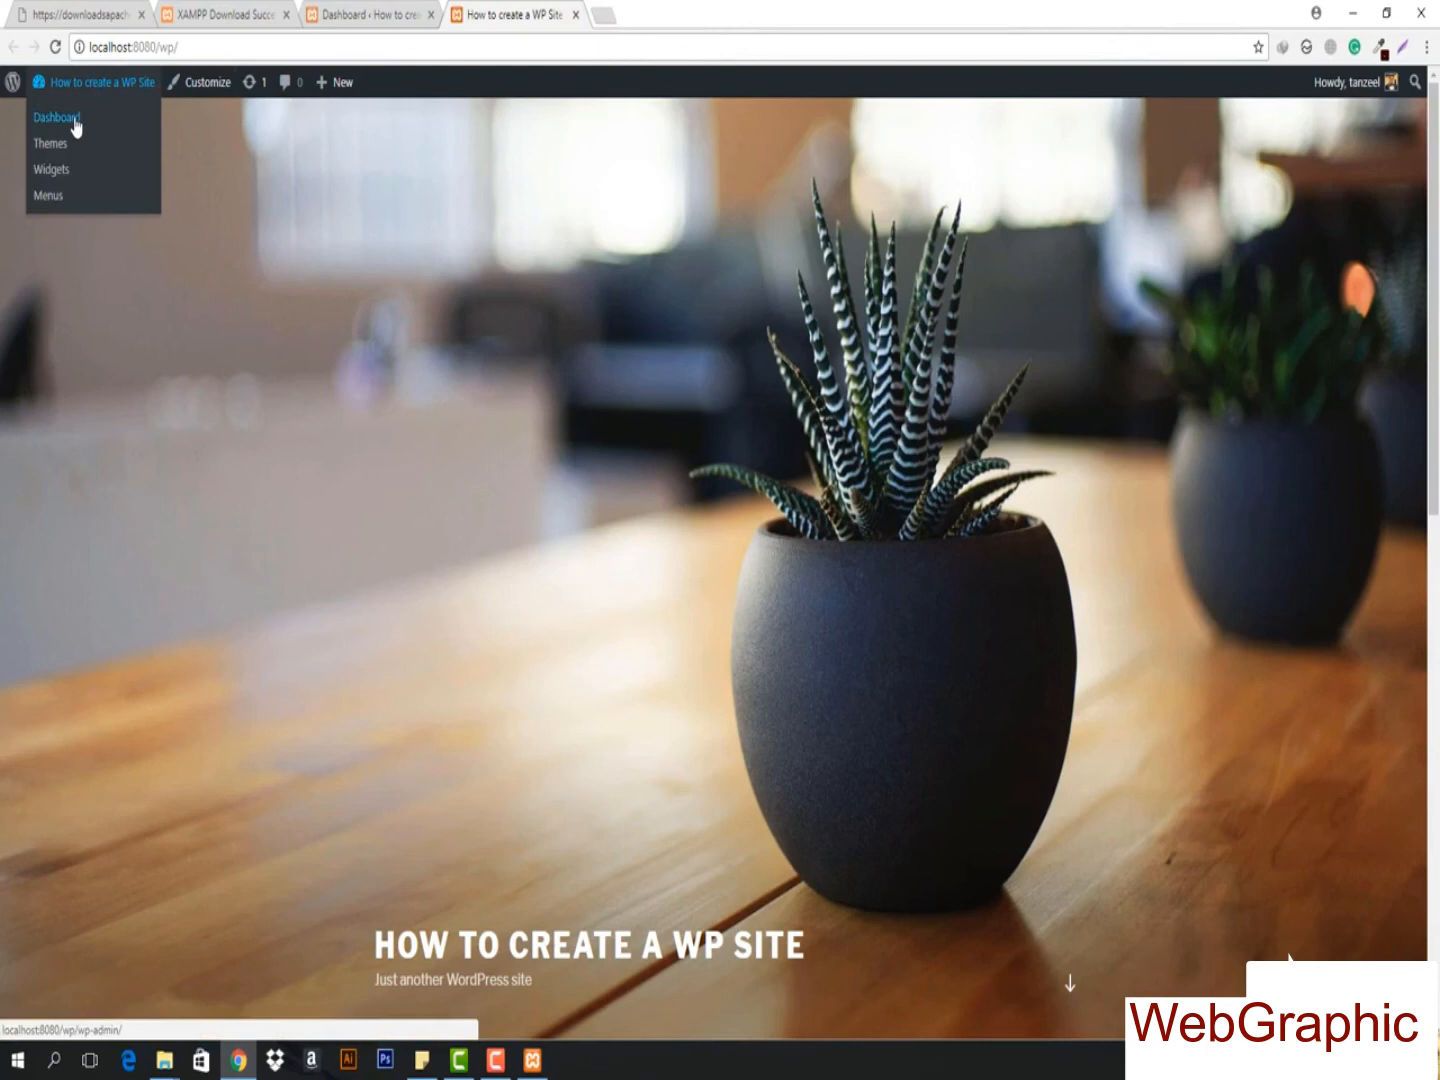
# - Go from the site's front end to its WordPress admin dashboard
pyautogui.click(75, 123)
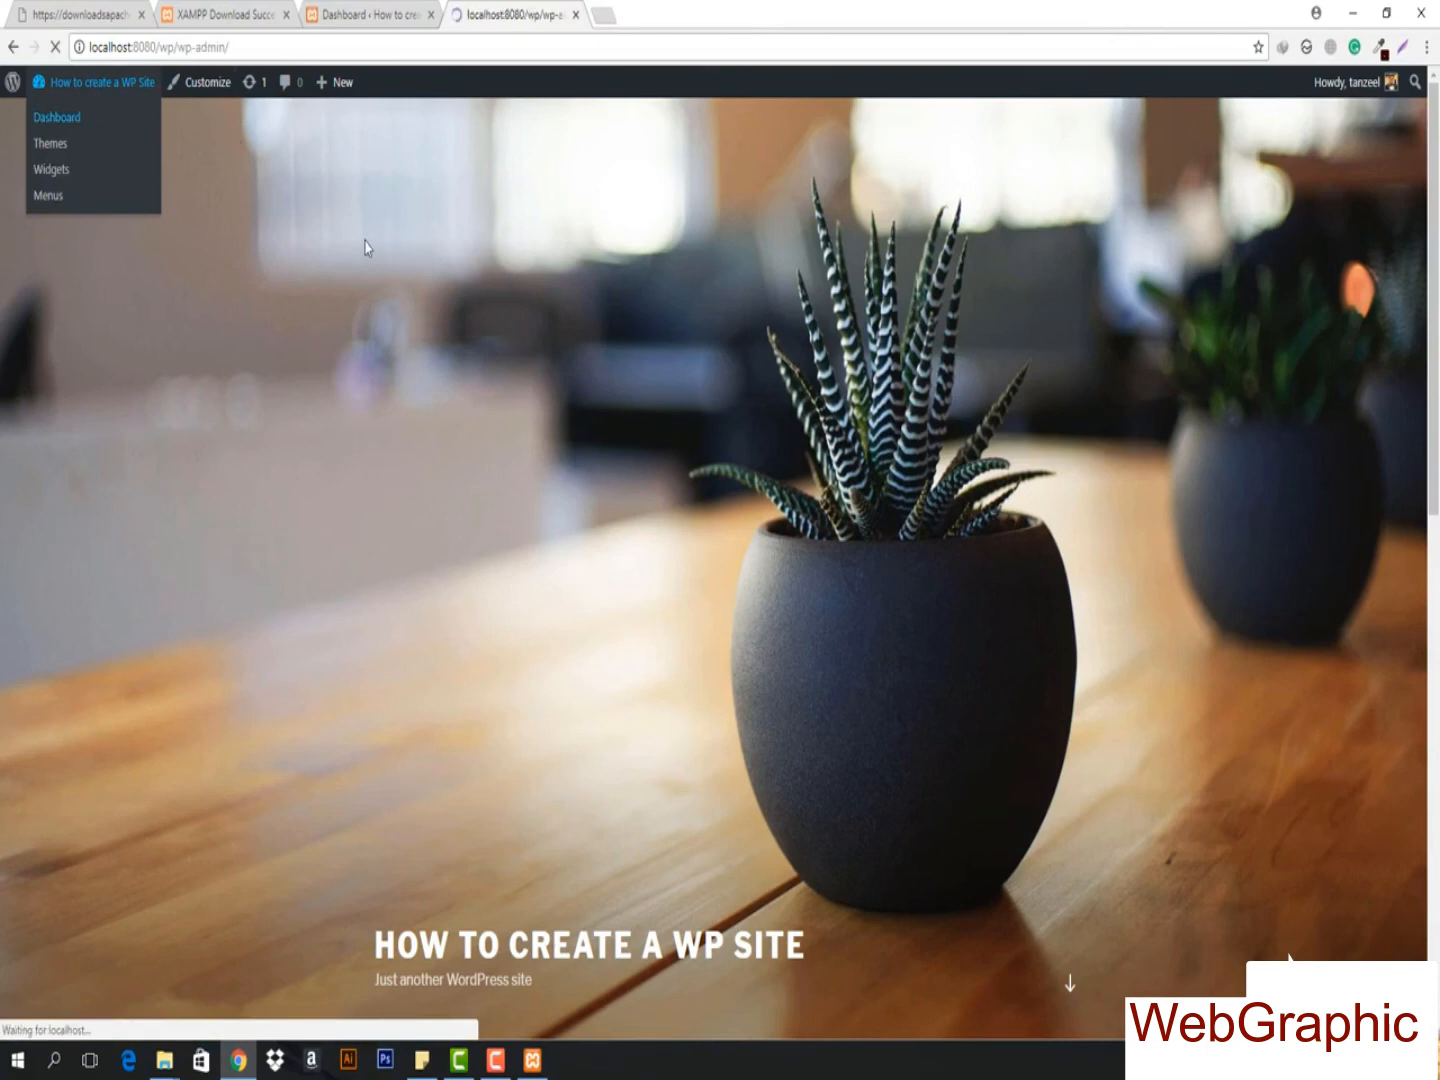